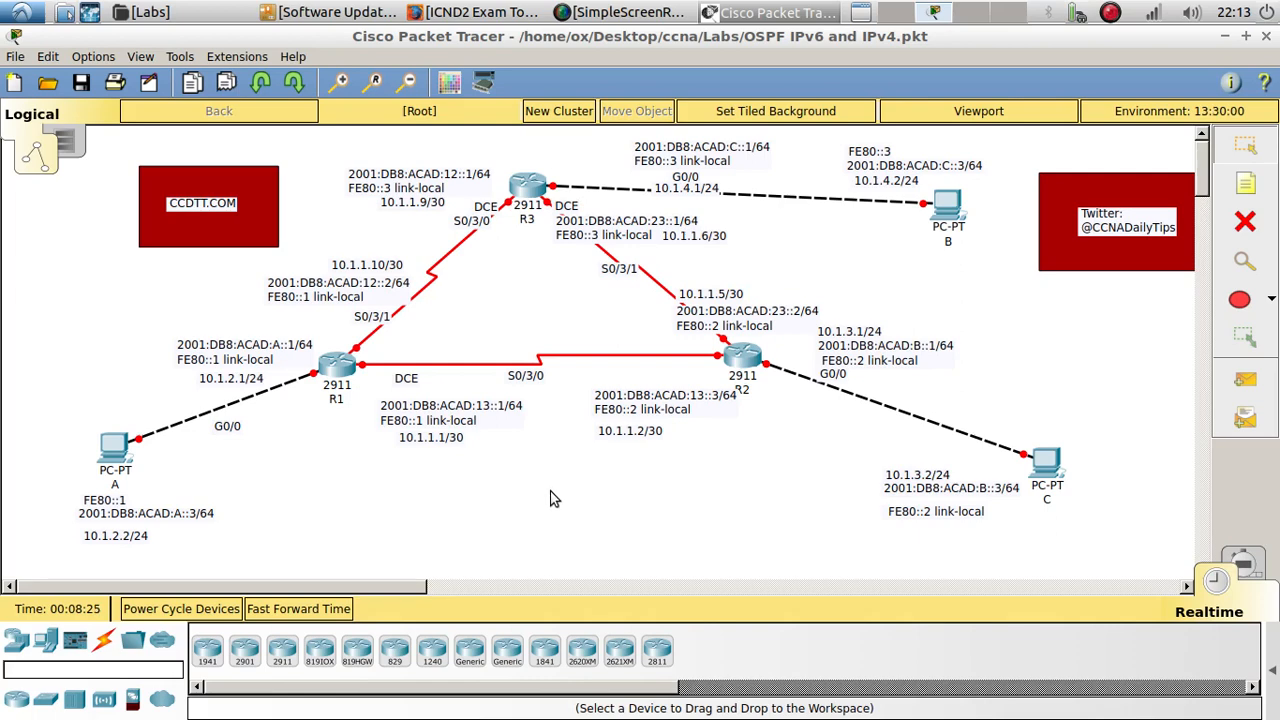
Review the IPv4 and IPv6 address settings of PC A and PC C.
click(114, 448)
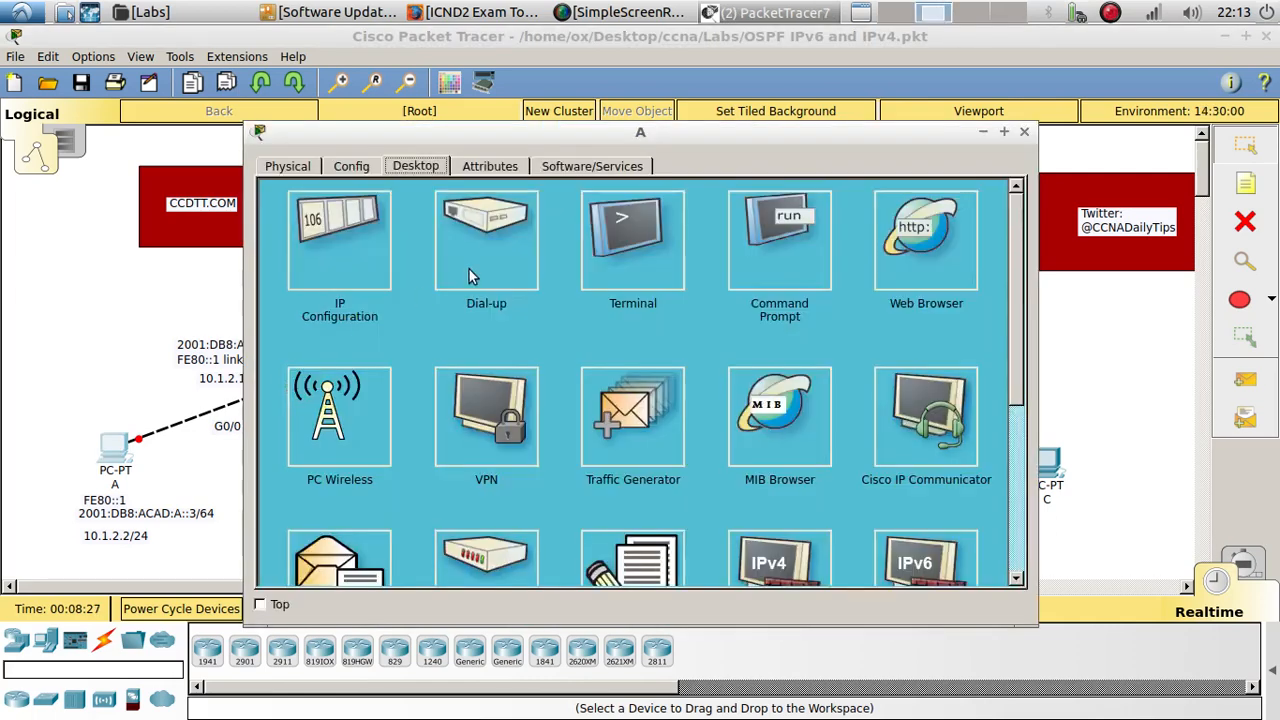
click(342, 226)
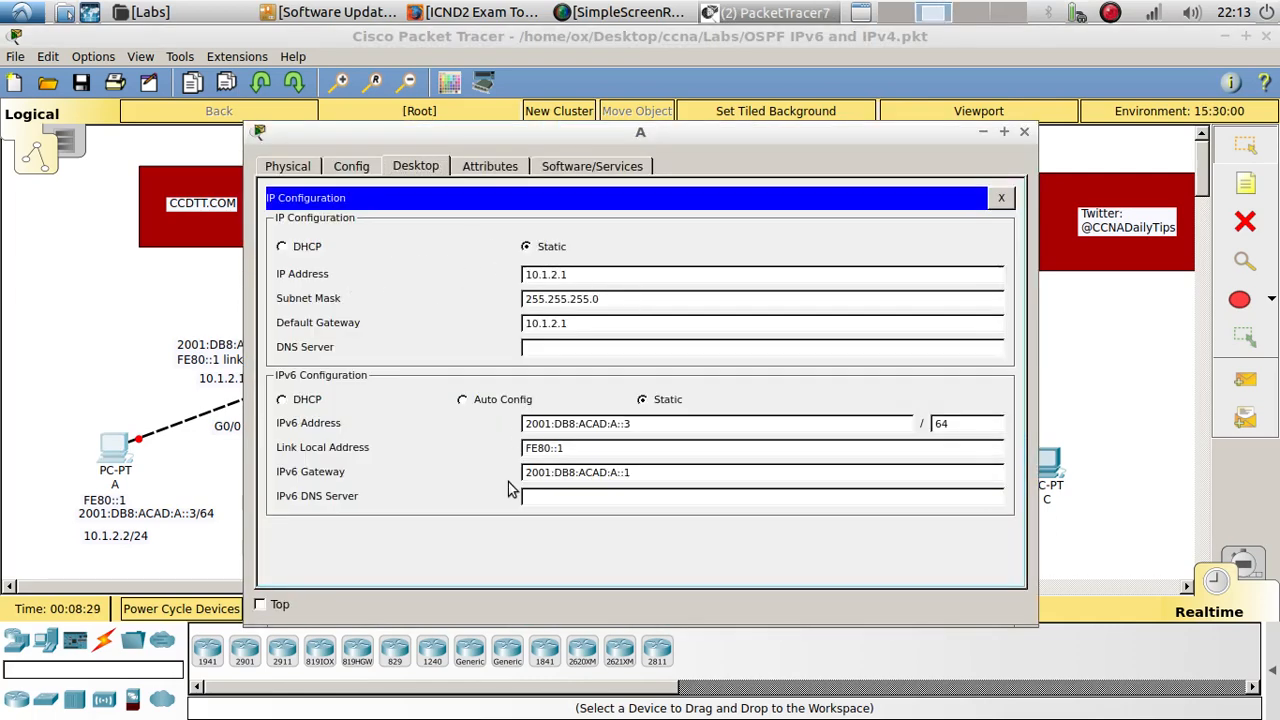
click(1024, 131)
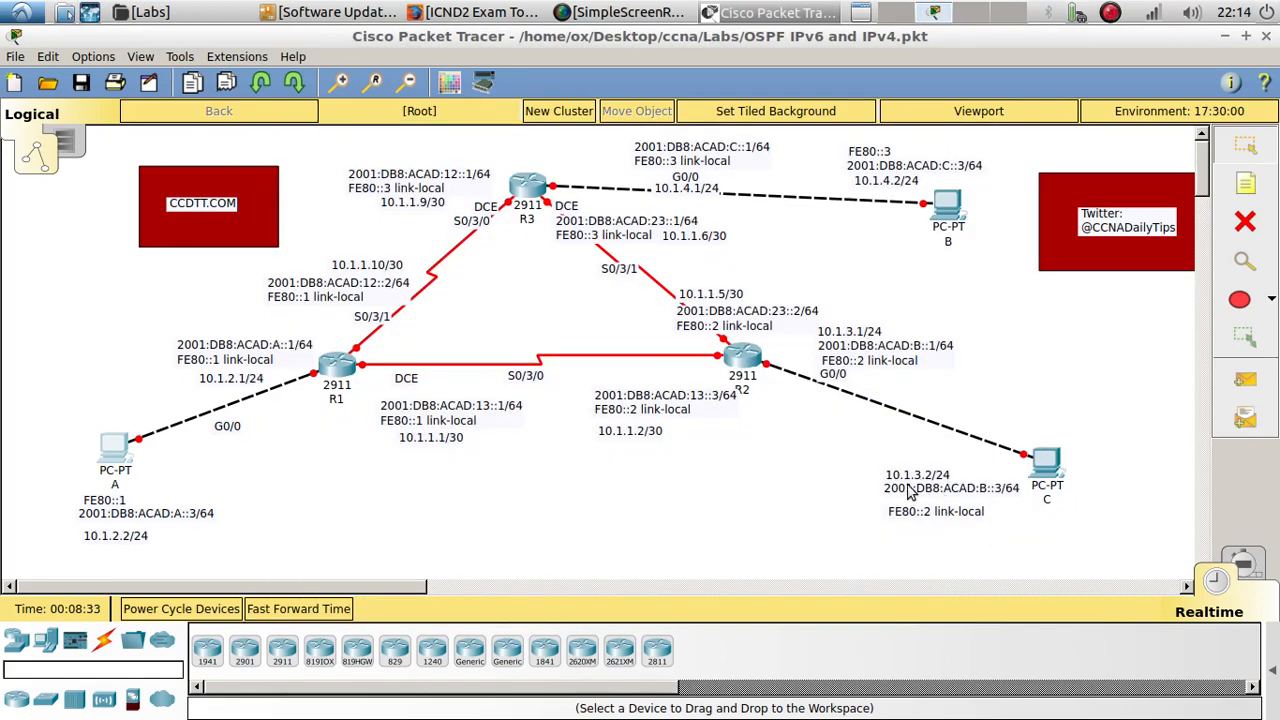
click(1052, 472)
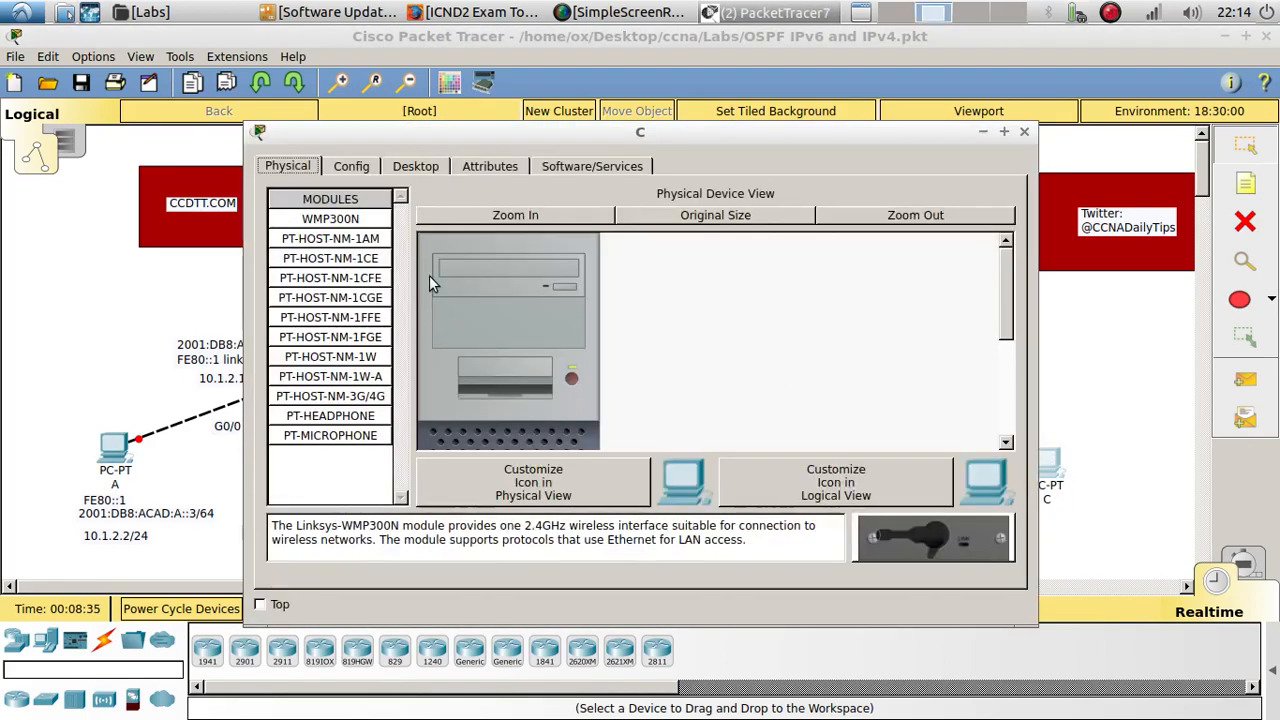
click(396, 168)
click(364, 242)
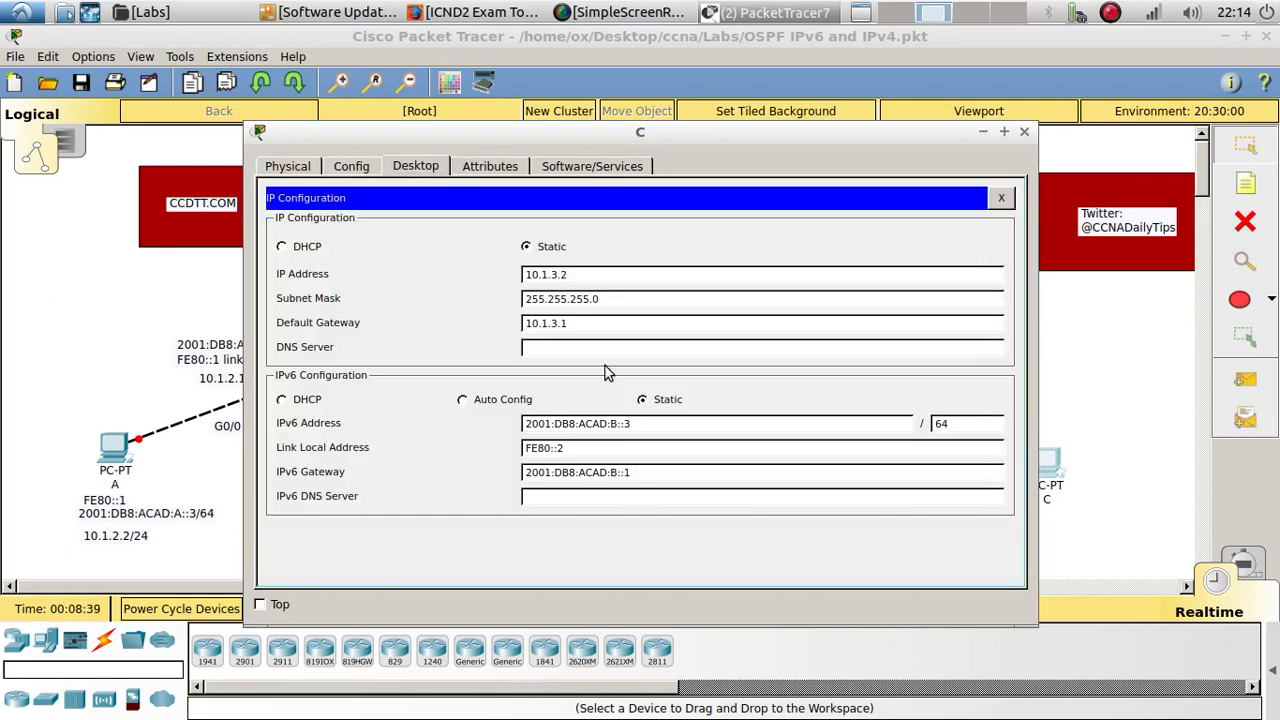
click(1024, 133)
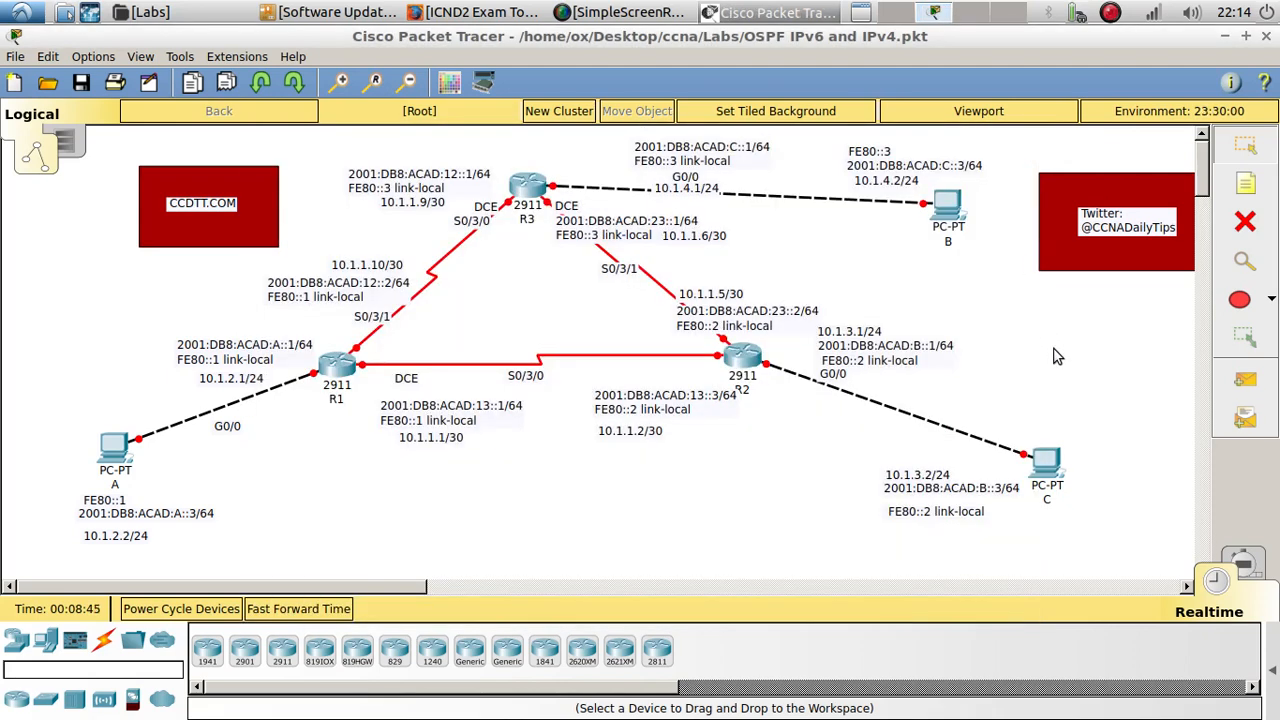
Check PC B's IPv4 and IPv6 addresses in its IP configuration.
click(945, 206)
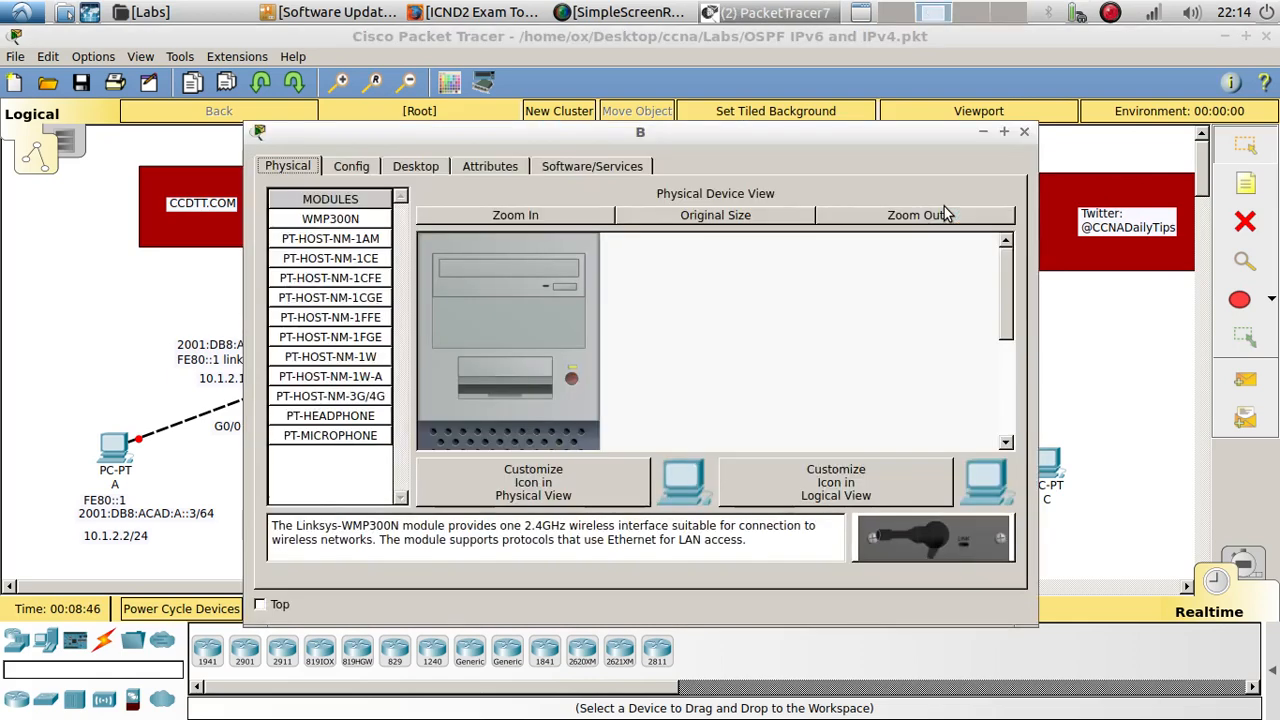
click(405, 166)
click(340, 254)
drag(574, 274, 482, 278)
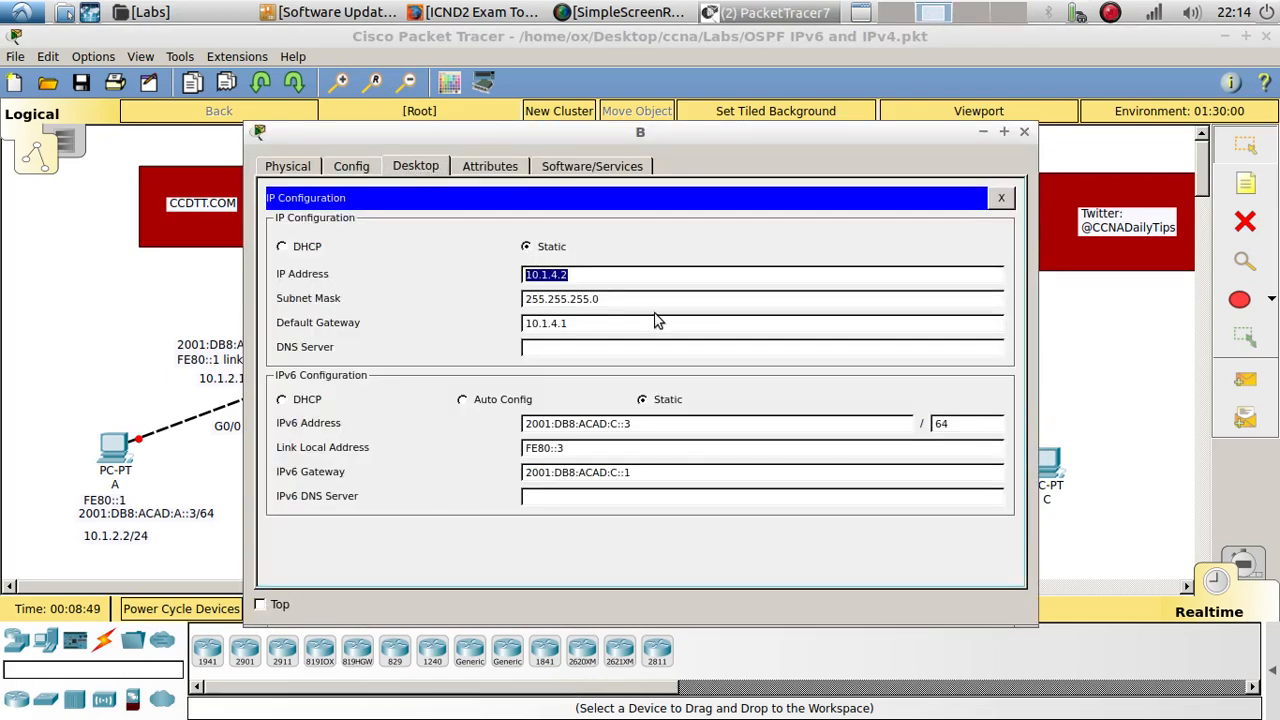
drag(643, 424, 522, 425)
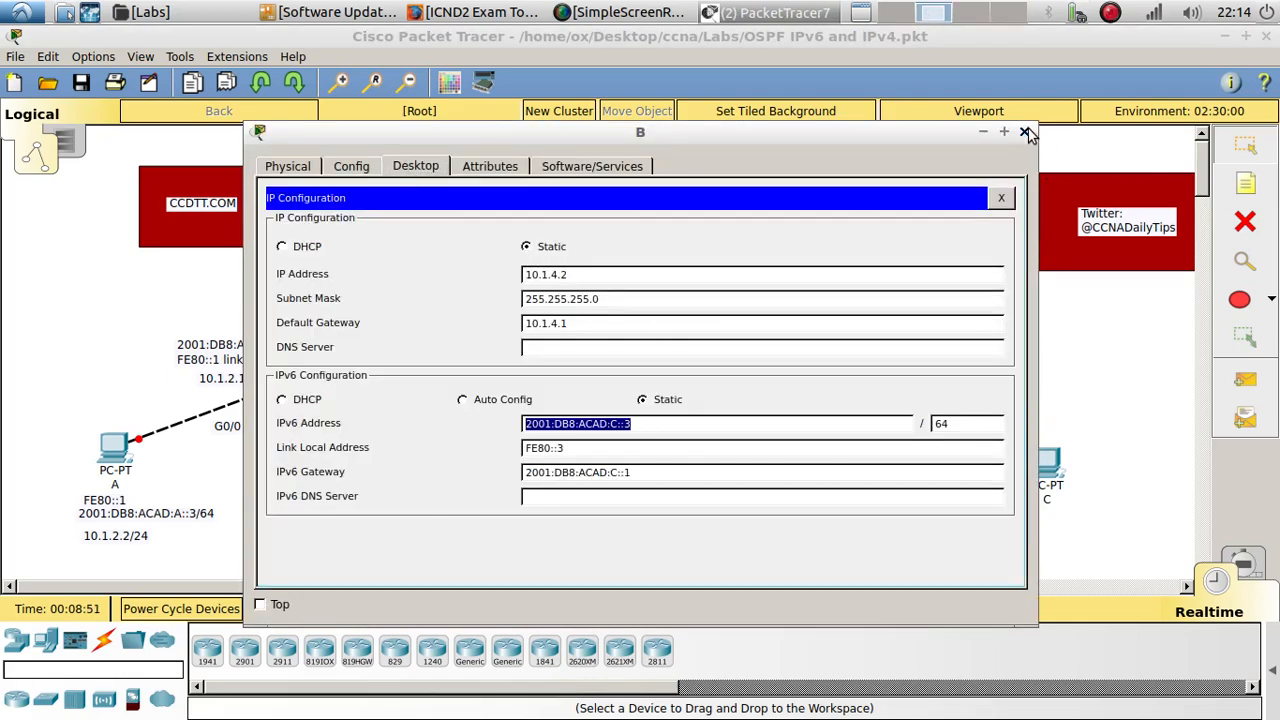
click(1025, 132)
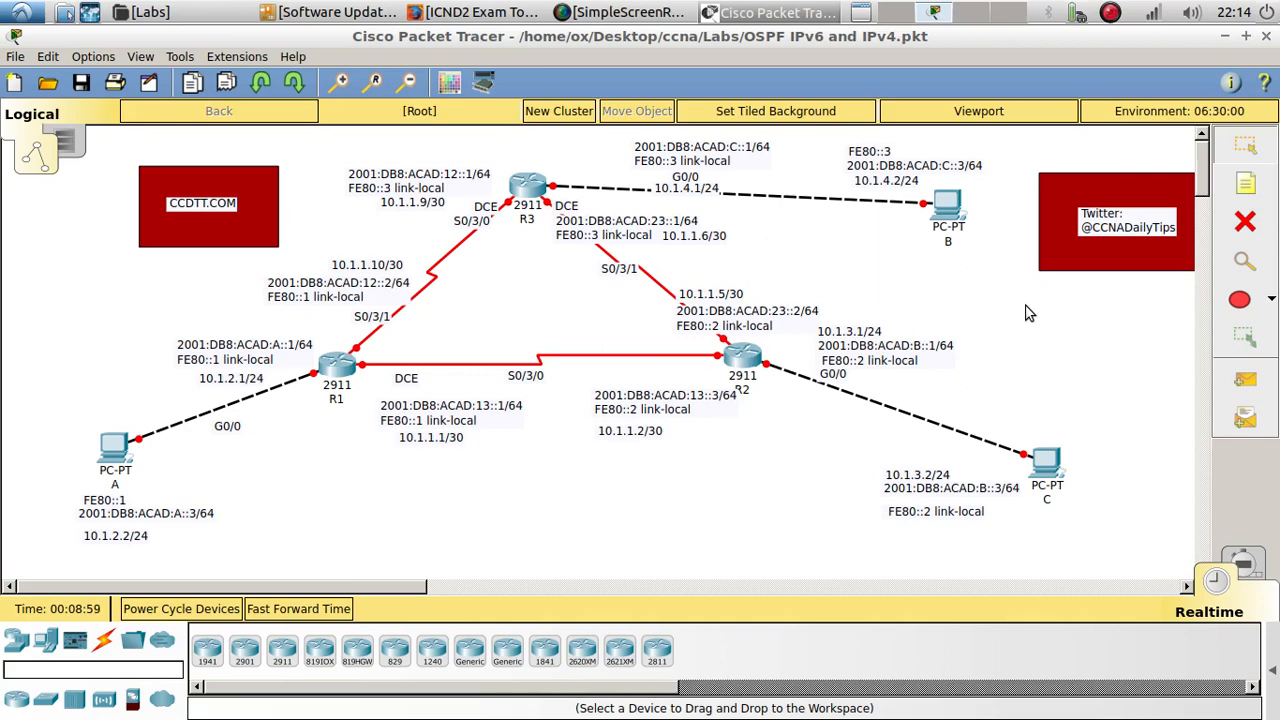
Open router R1's command line in an enlarged window beside the topology.
click(341, 368)
drag(537, 134, 911, 73)
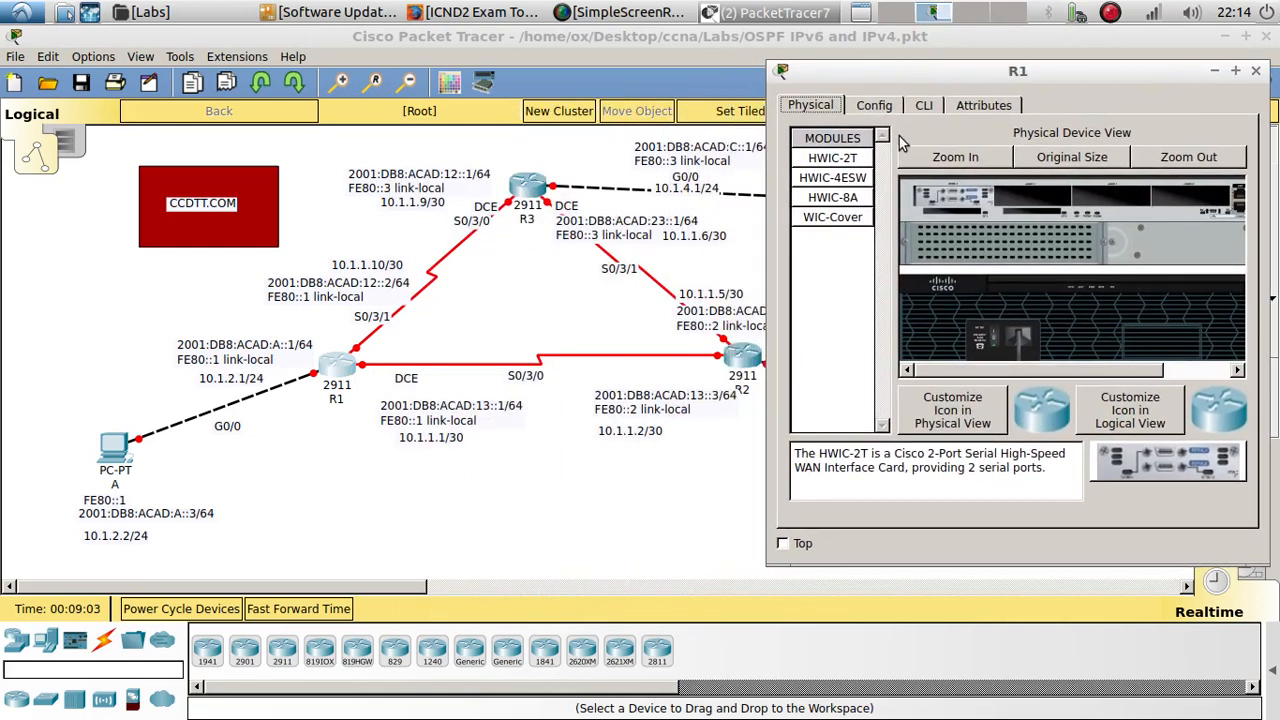
drag(768, 564, 596, 616)
click(752, 105)
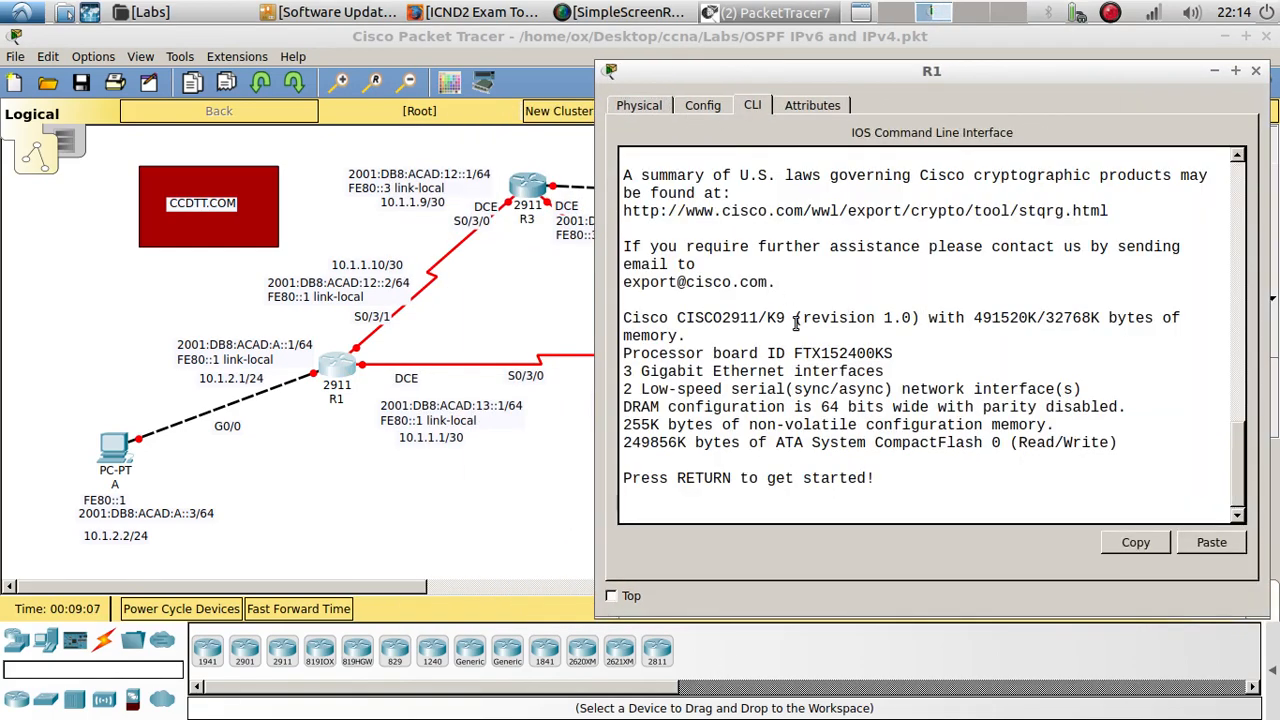
Enter privileged mode and global configuration mode on R1.
key(Return)
key(Return)
text(en)
key(Return)
text(config)
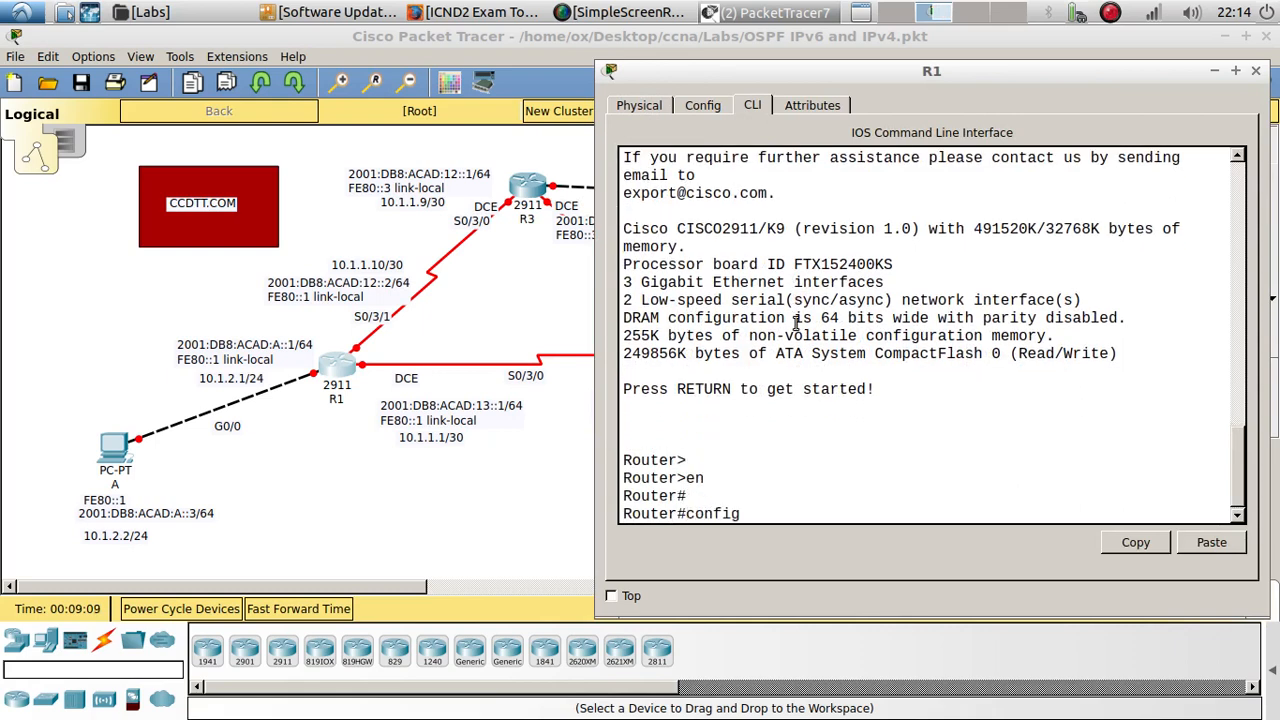
text( t)
key(Return)
key(Return)
Set the router's hostname to R1.
text(hos)
key(Tab)
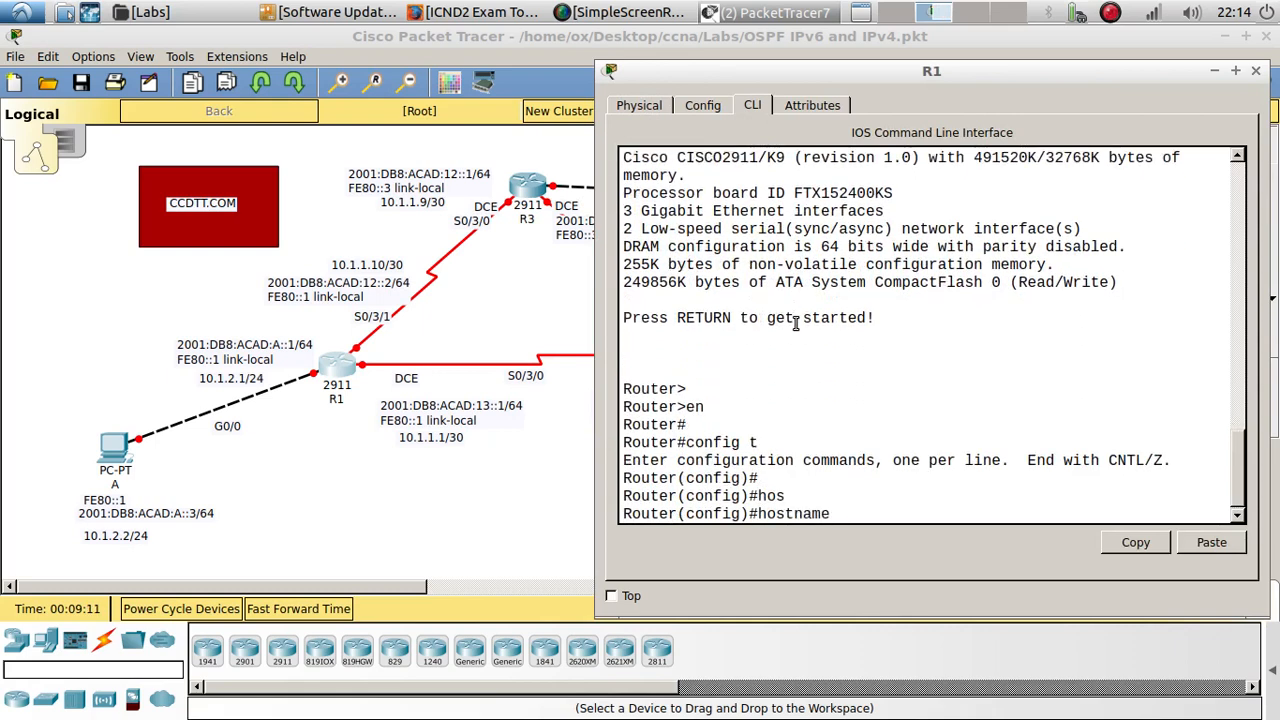
text(R1)
key(Return)
key(Return)
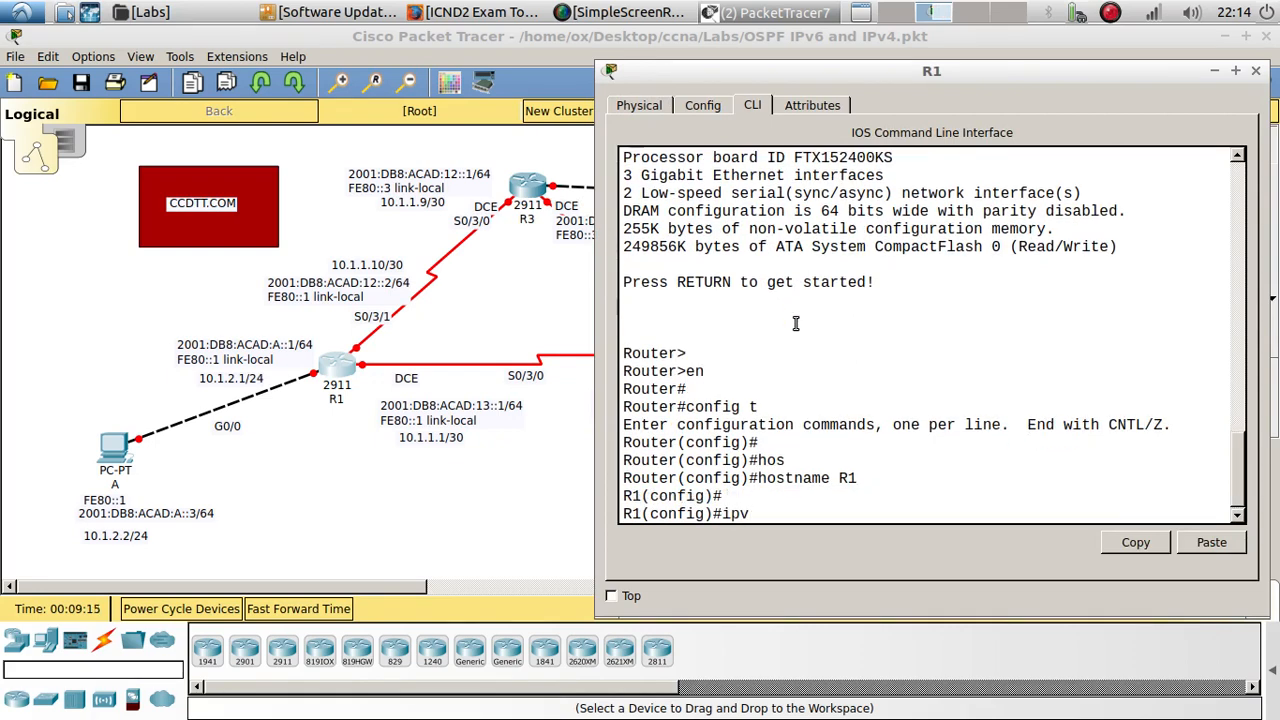
Enable IPv6 unicast routing on R1.
text(ipv)
key(Tab)
text(un)
key(Tab)
key(Return)
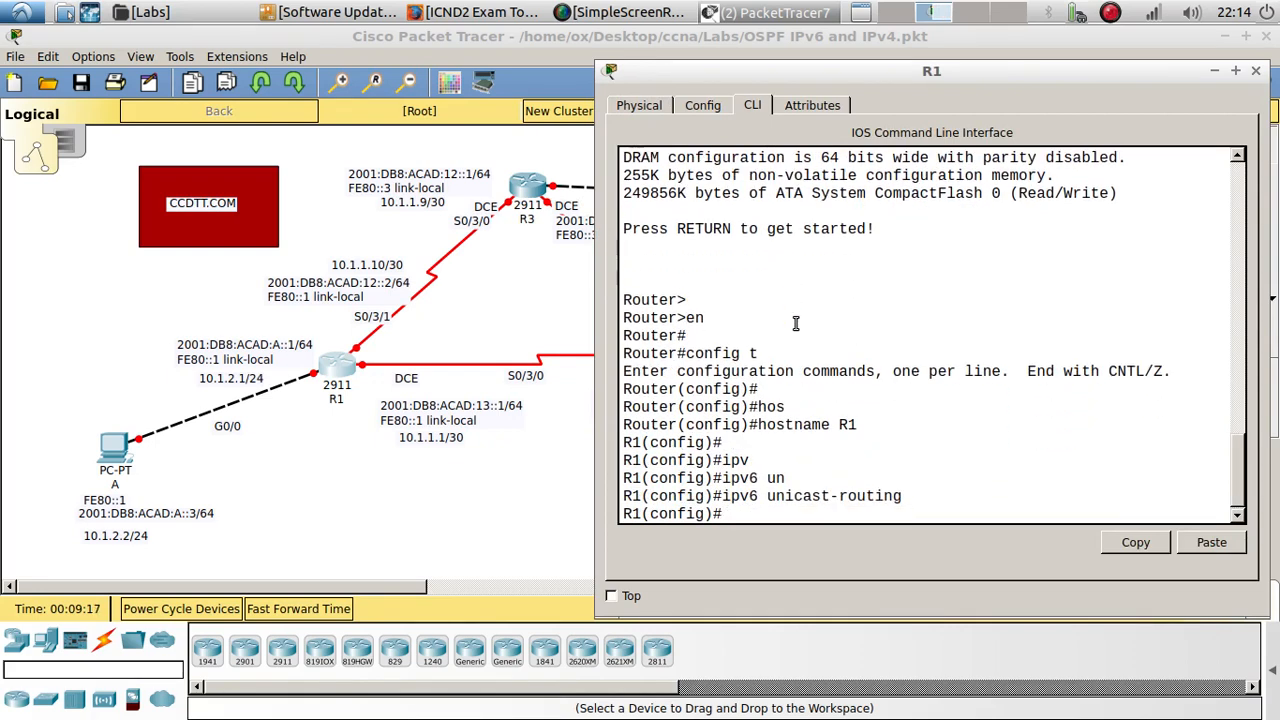
key(Return)
key(Return)
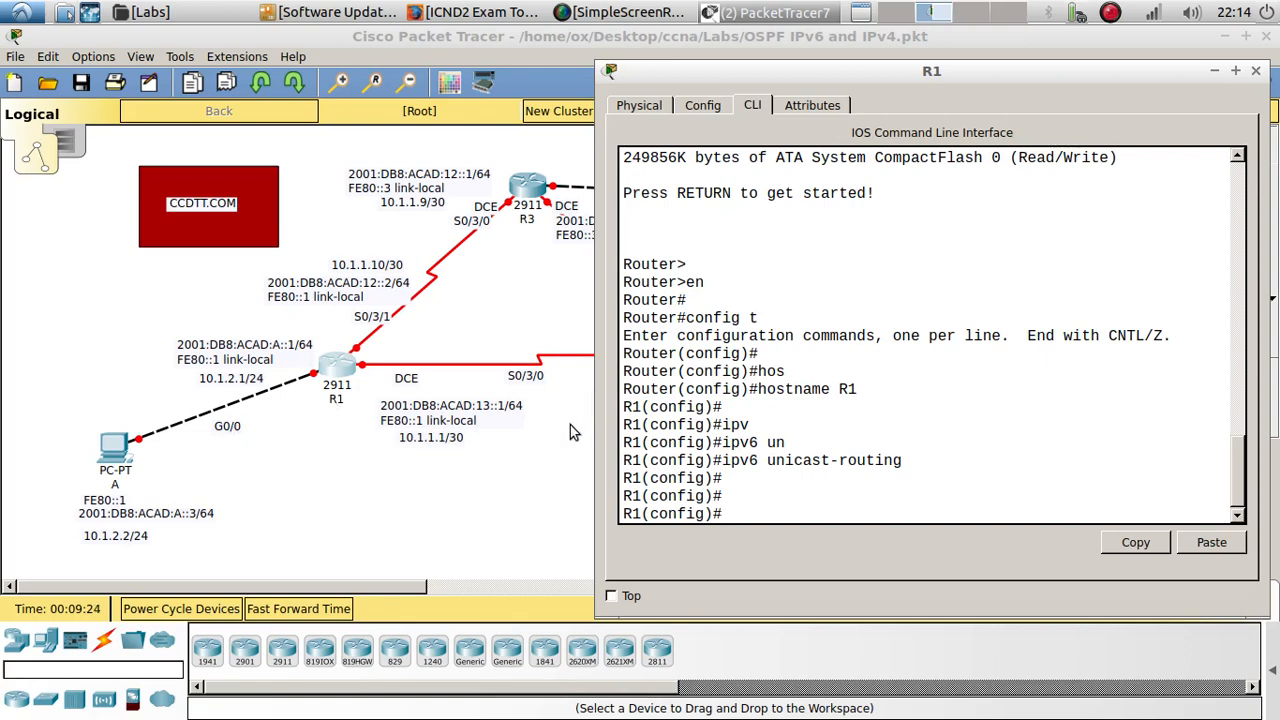
Assign IP address 10.1.2.1 with mask 255.255.255.0 to R1's interface g0/0.
text(int g0/0)
key(Return)
key(Return)
key(Return)
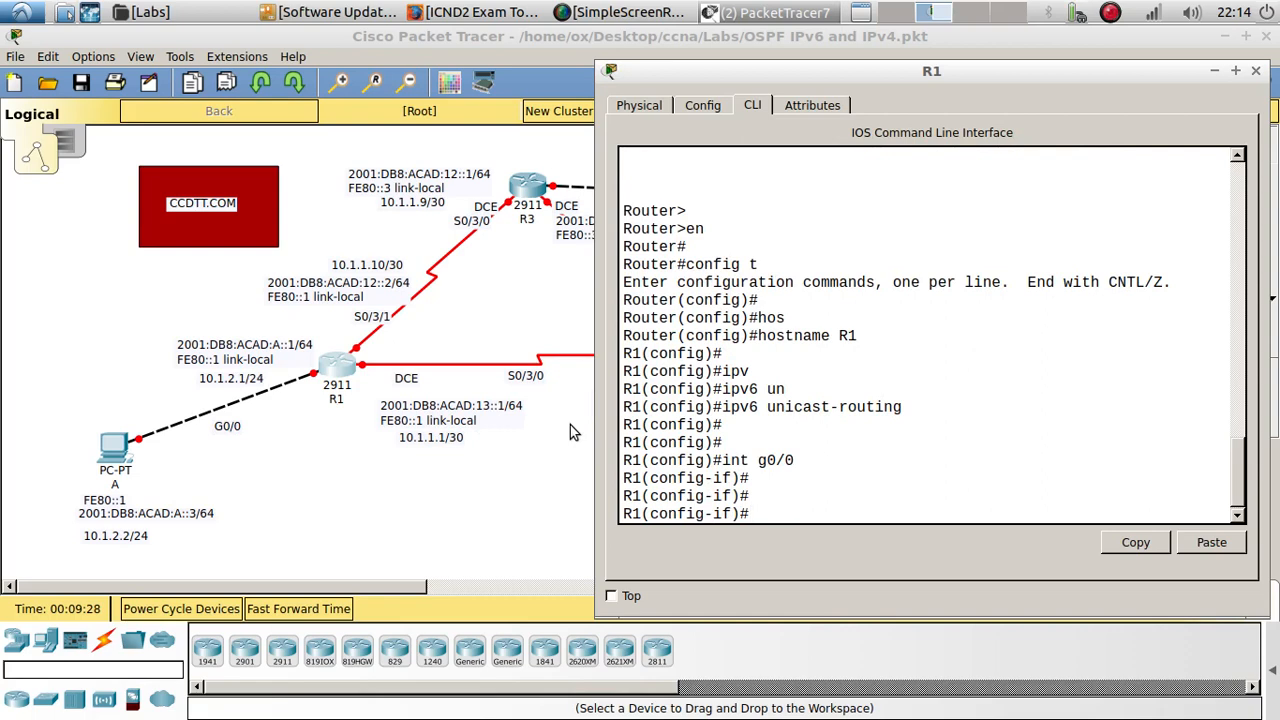
text(ip add)
key(Tab)
text(1)
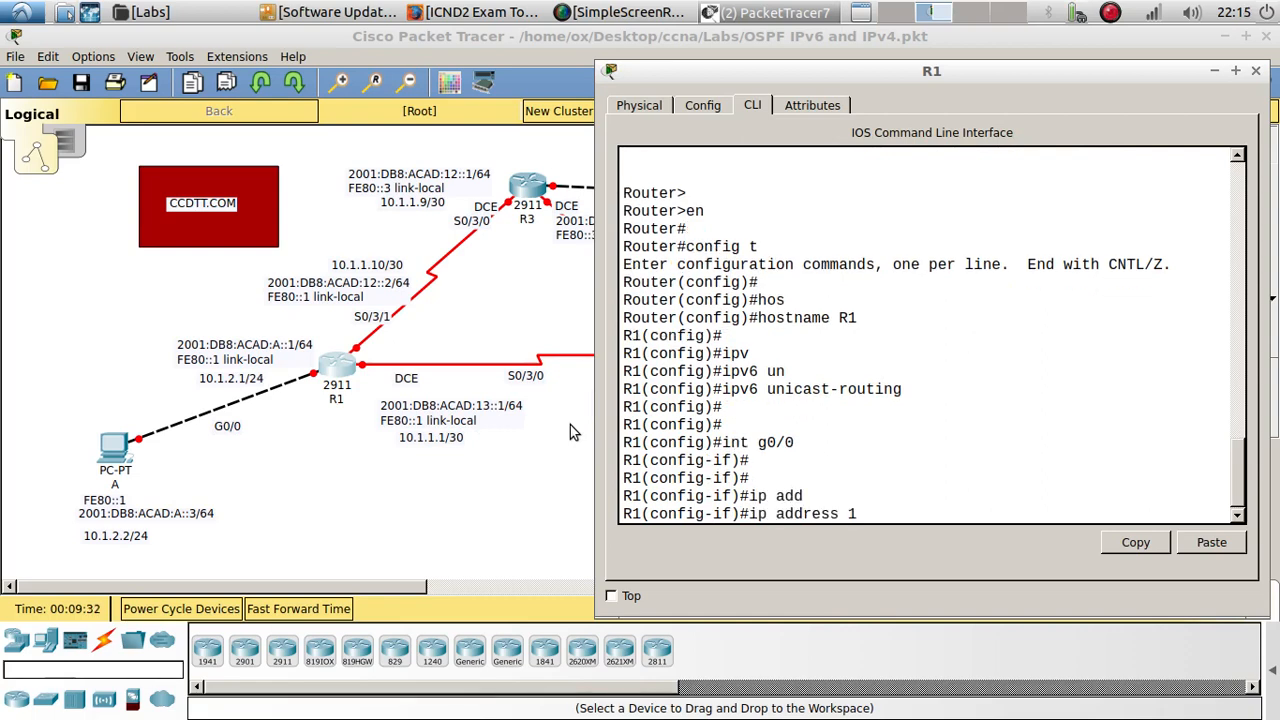
text(0.1.2.1 255.255.255.0)
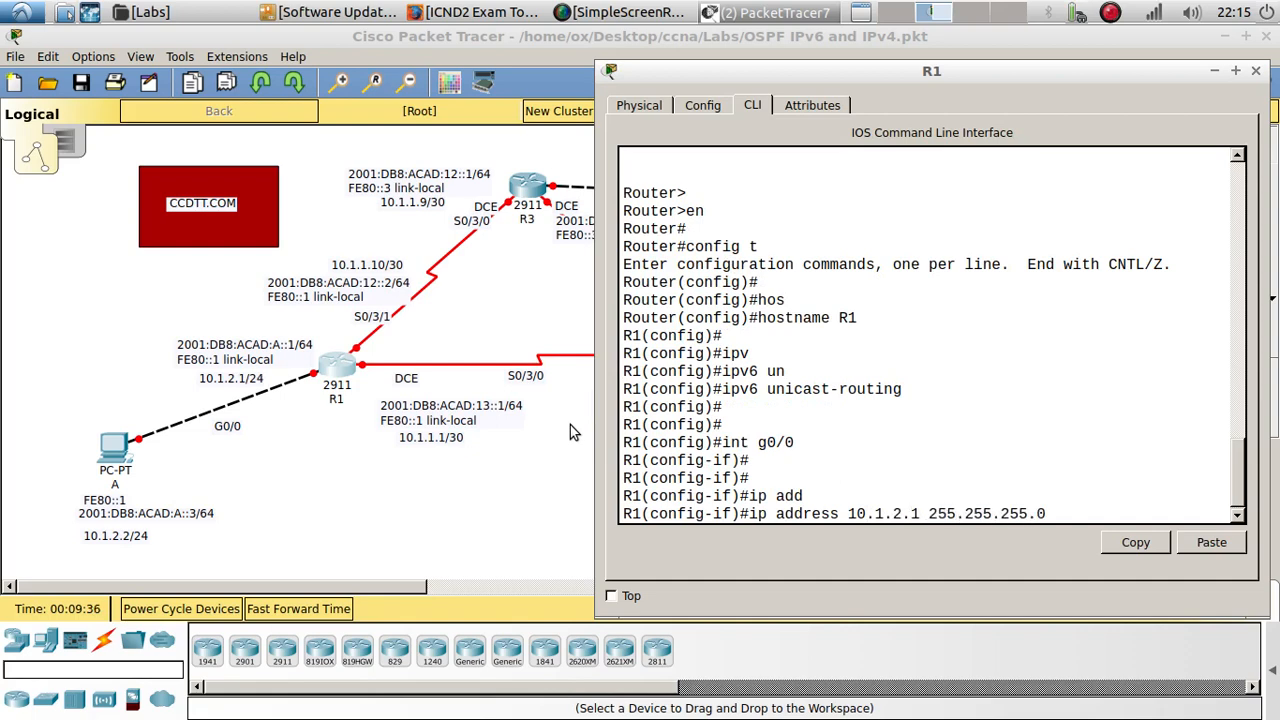
key(Return)
Bring up R1's g0/0 interface with no shutdown and begin a do ping command.
text(no shu)
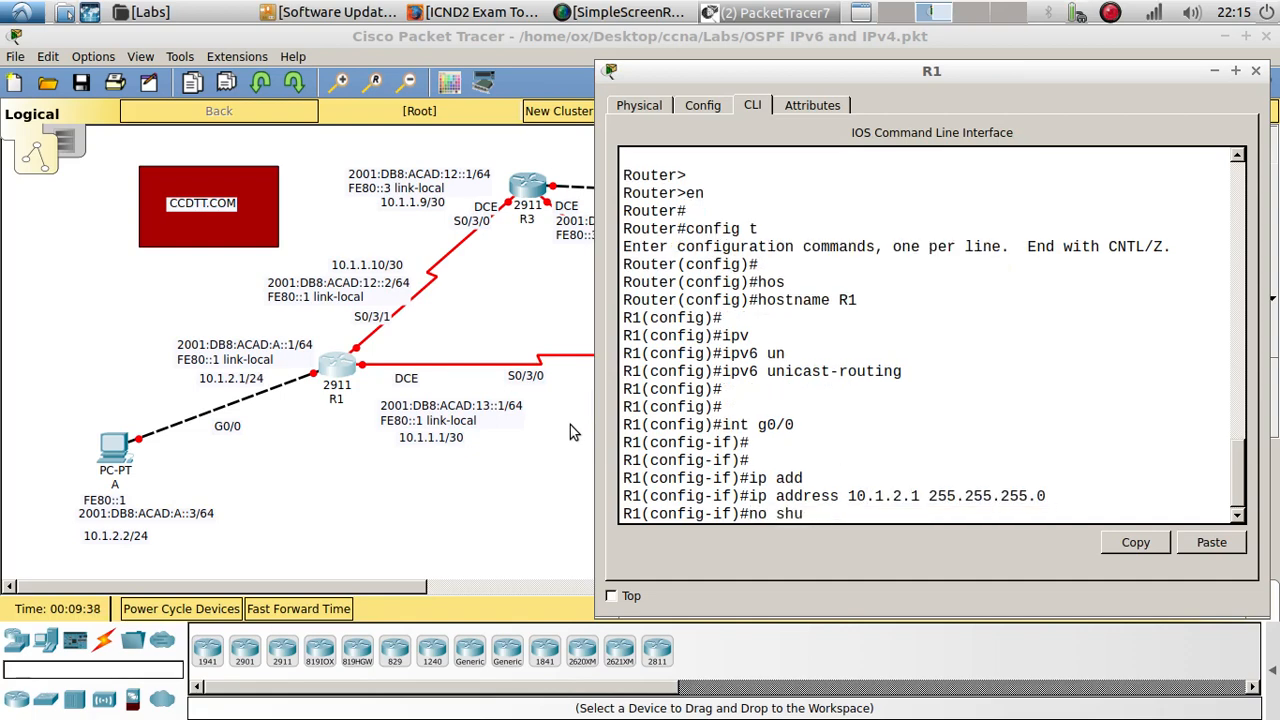
key(Tab)
key(Return)
key(Return)
text(do ping)
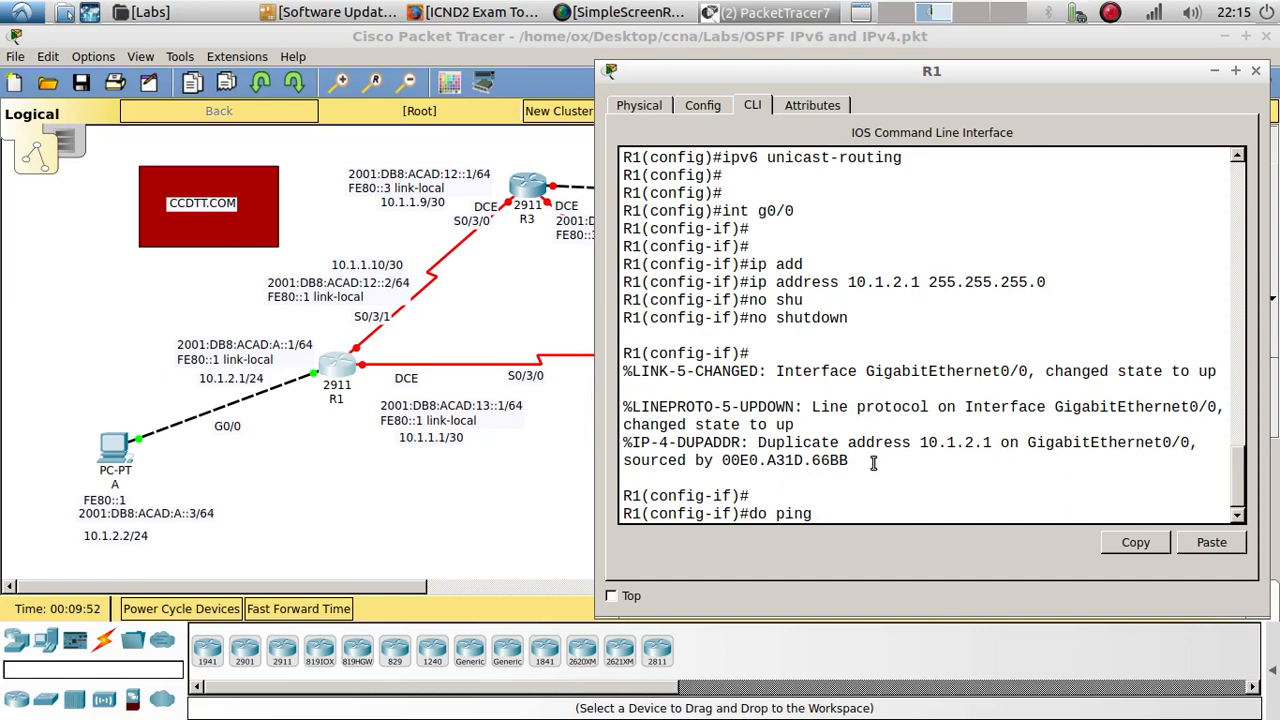
Set PC A's static IPv4 address to 10.1.2.2 with subnet mask 255.255.255.0.
click(115, 447)
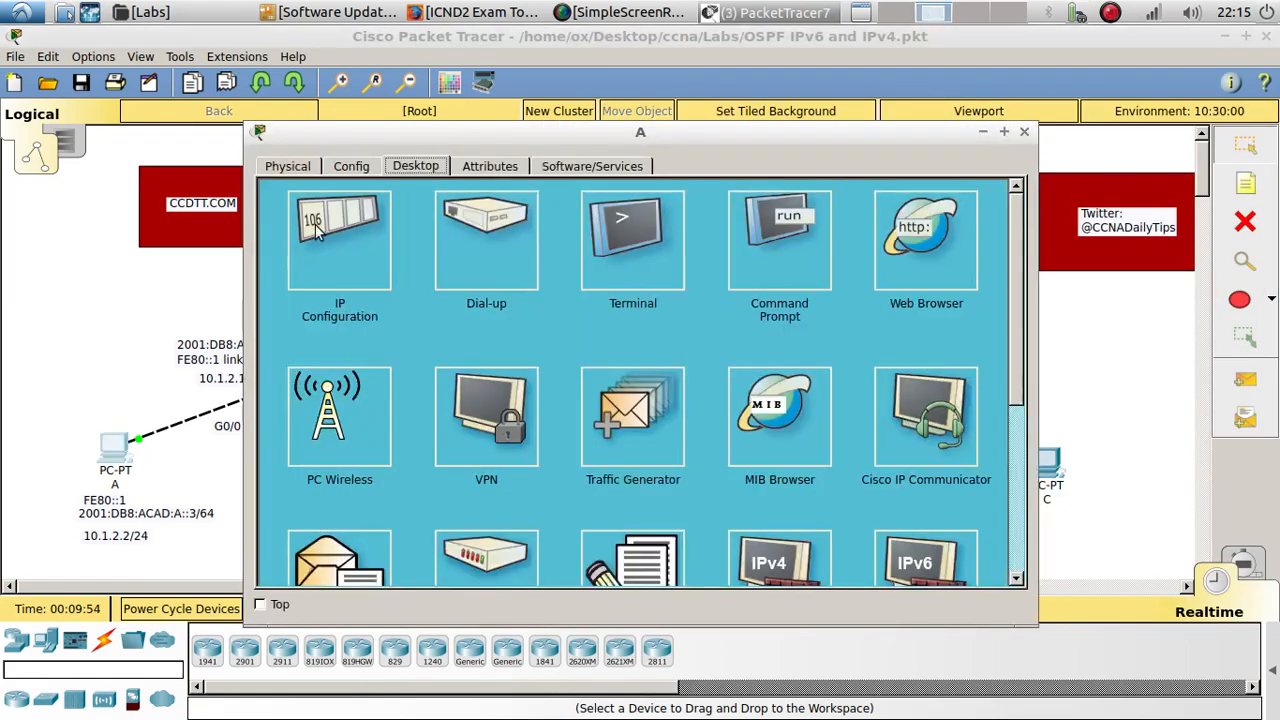
click(320, 228)
drag(540, 129, 709, 138)
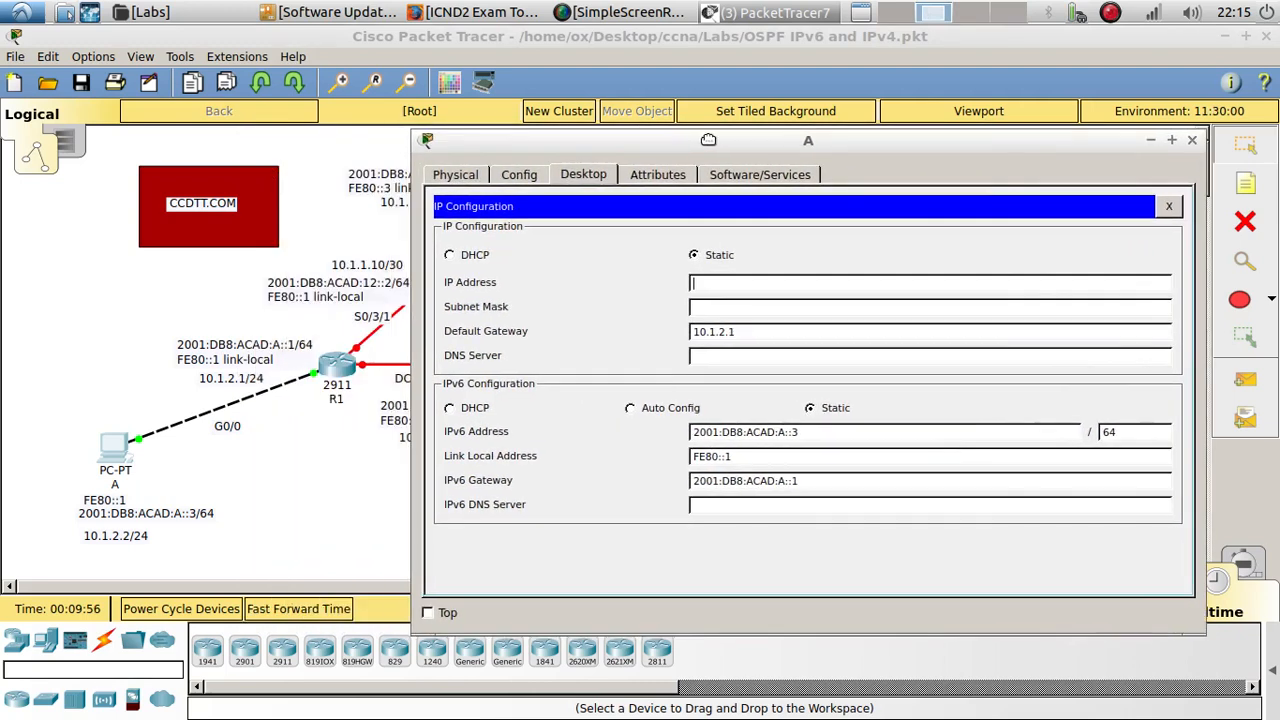
text(10.1.2.2)
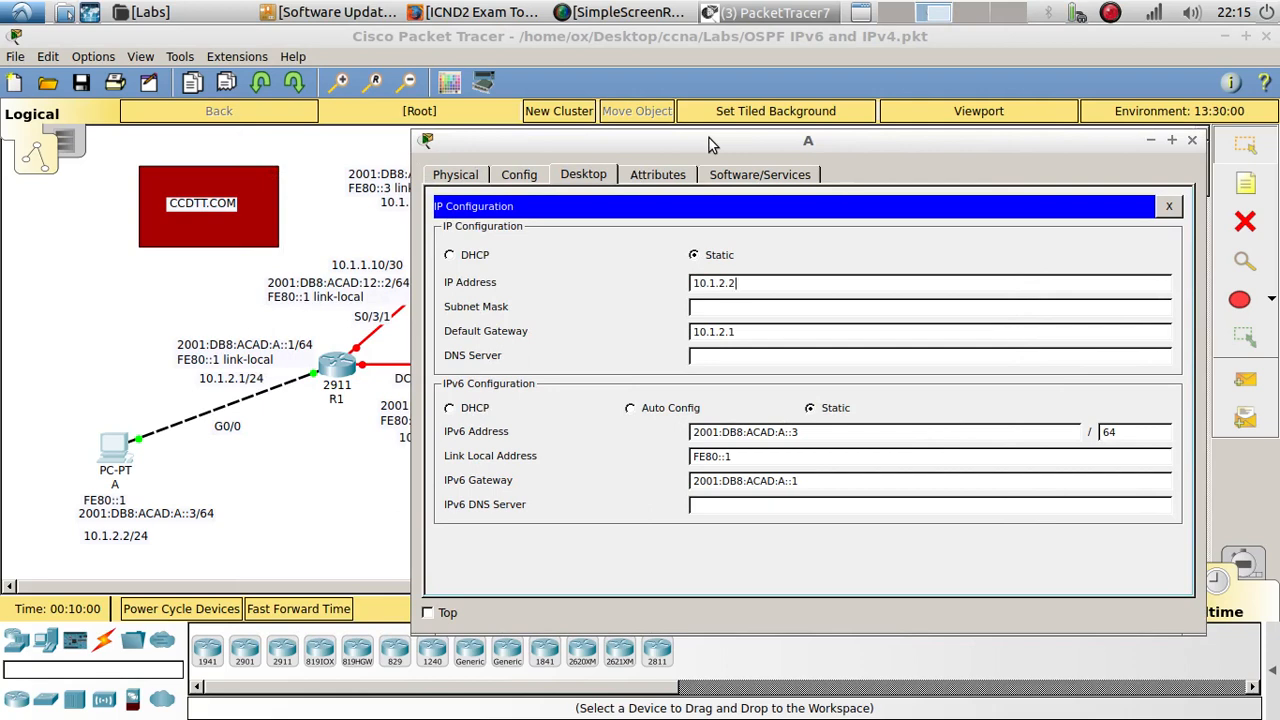
key(Tab)
text(255.255.255.0)
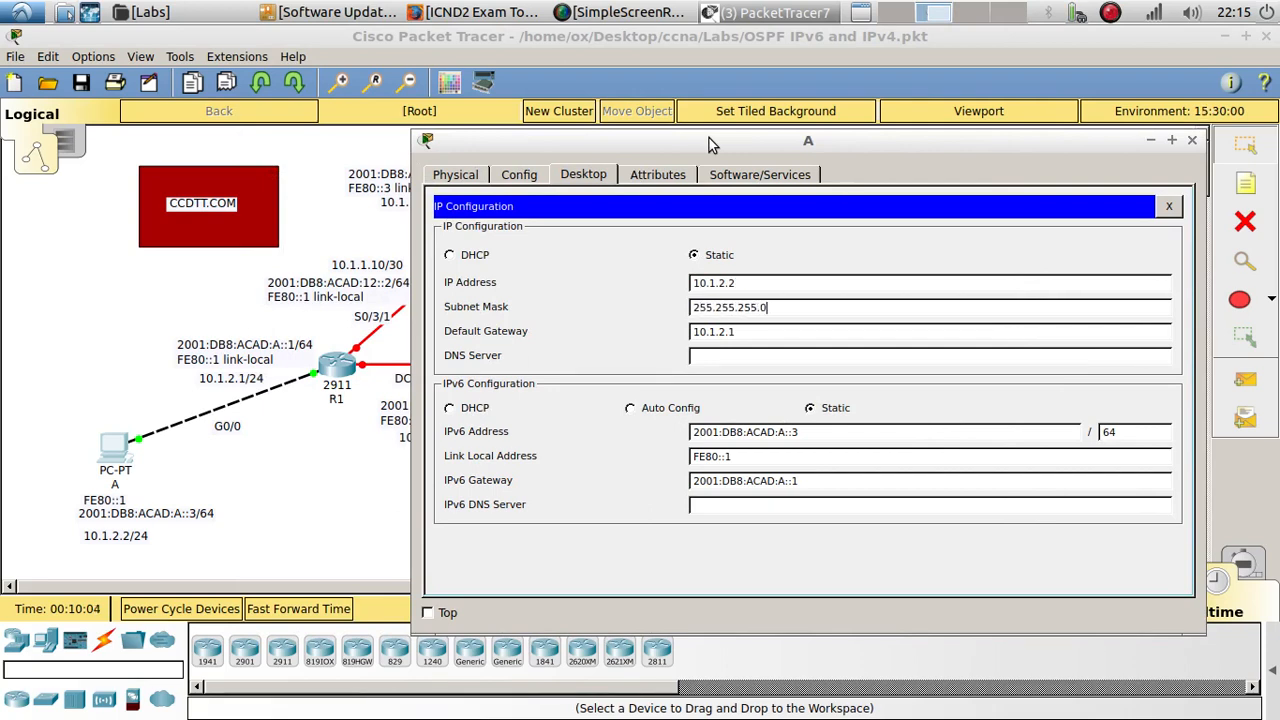
key(Tab)
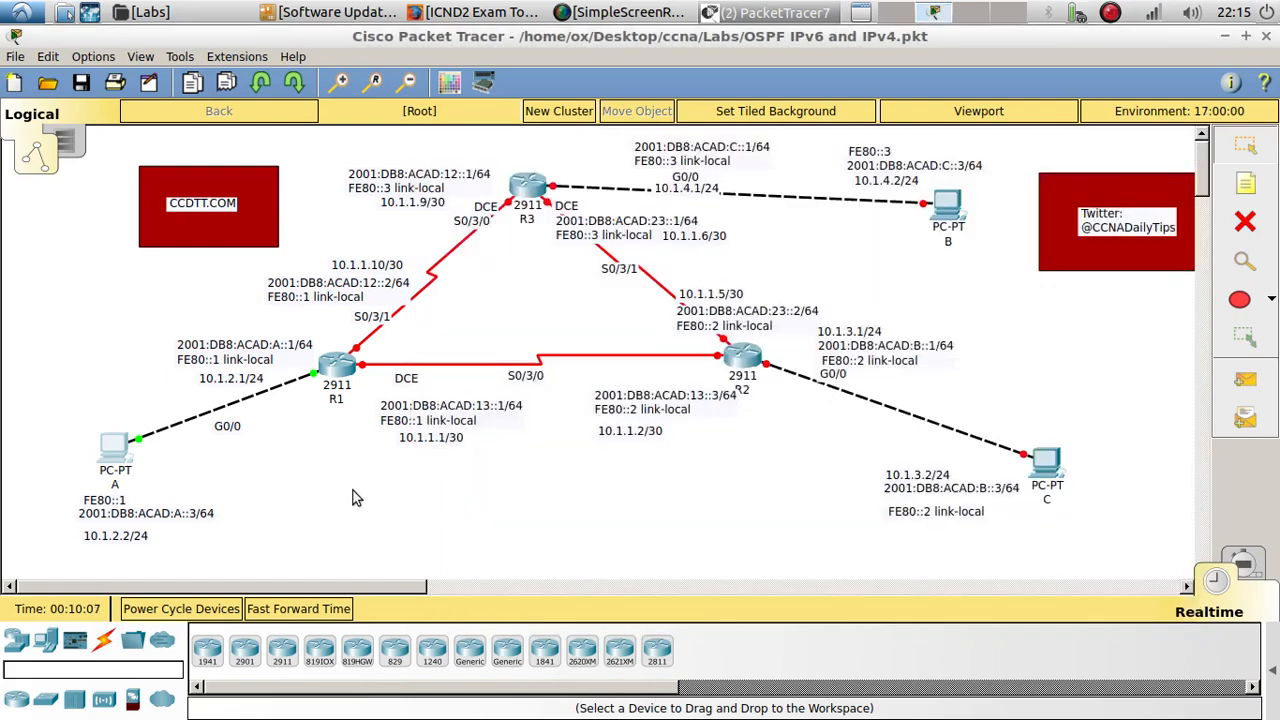
click(1192, 140)
Ping 10.1.2.1 and 10.1.2.2 from R1 and examine the echo replies.
click(316, 385)
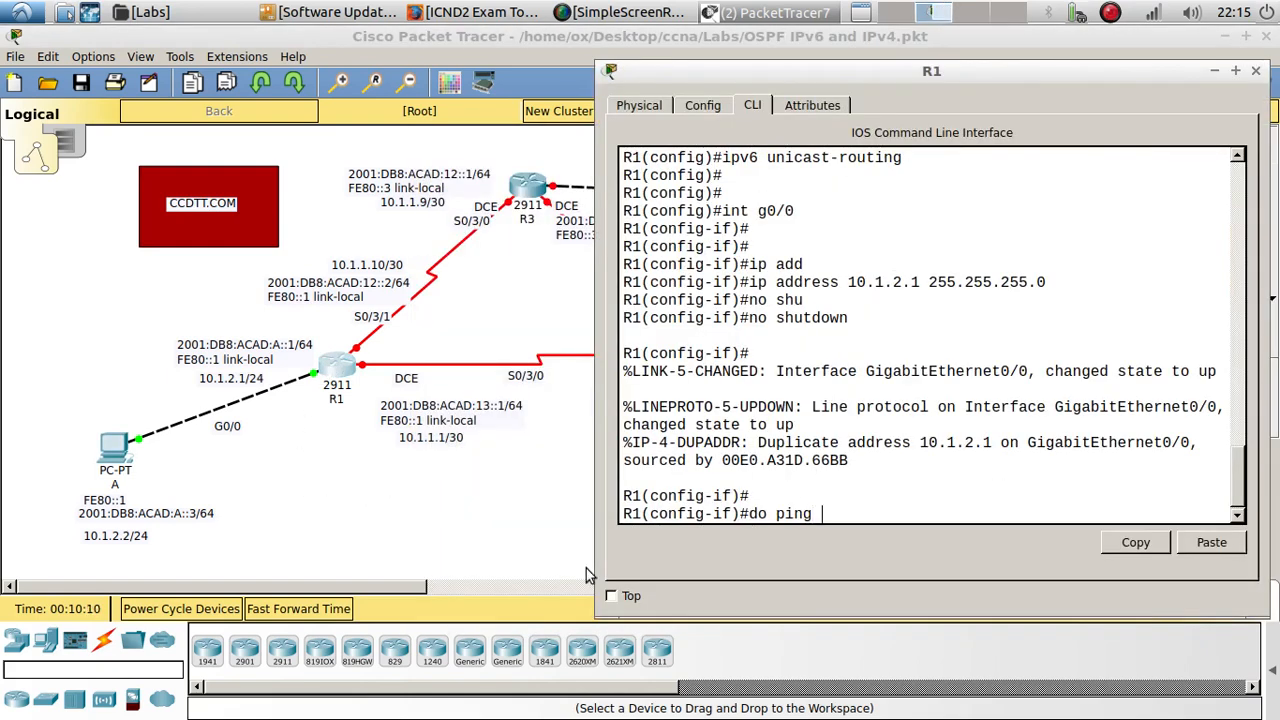
text(10.1.2.1)
key(Return)
key(Up)
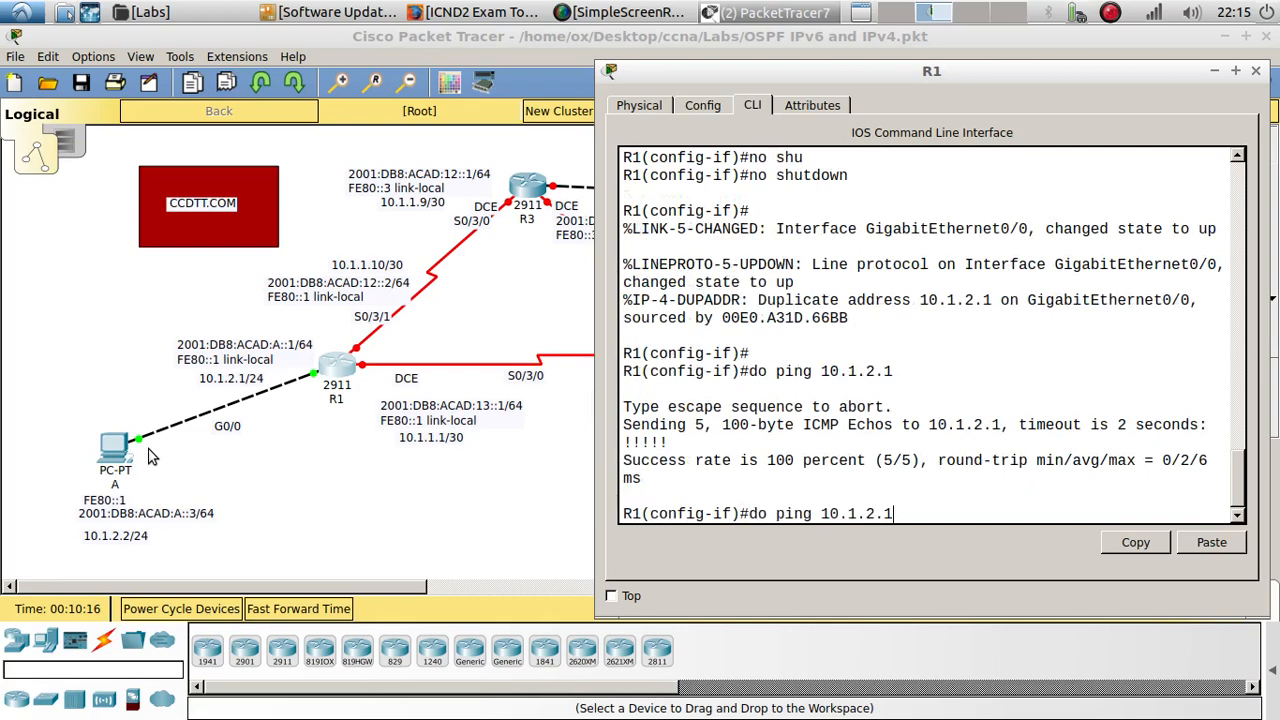
text(2)
key(Return)
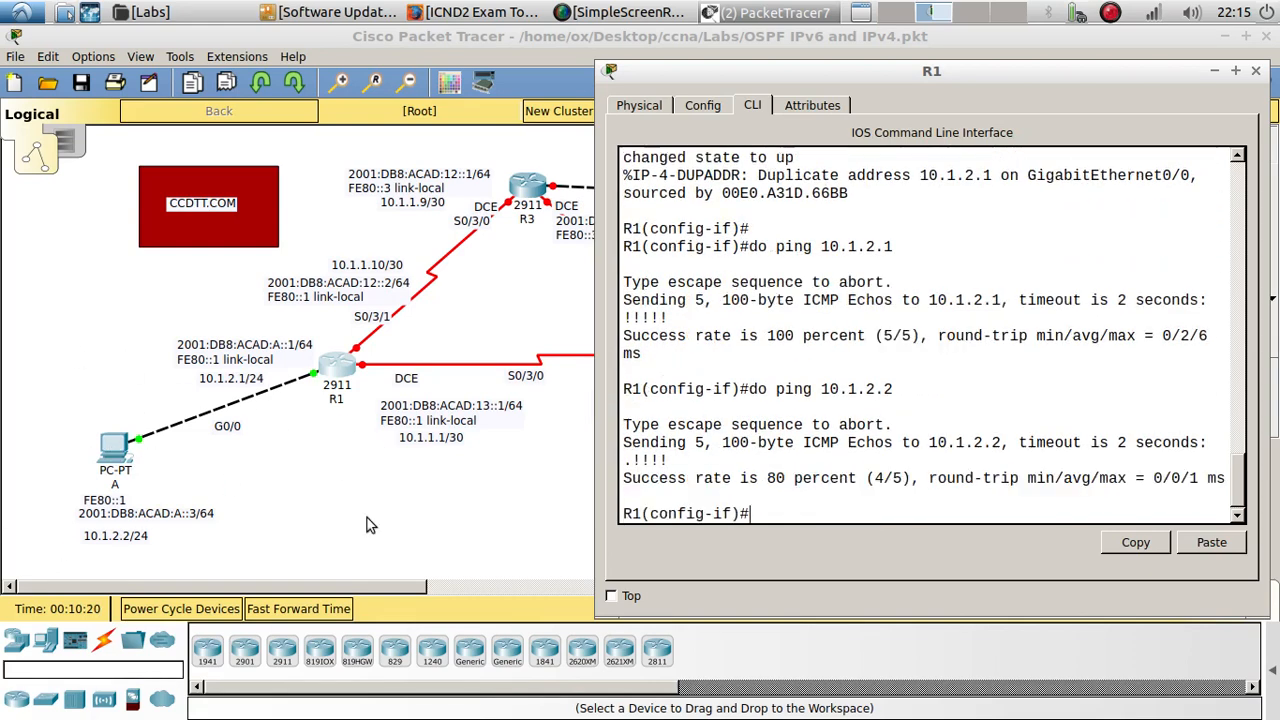
drag(668, 460, 621, 460)
Review PC A's IPv4 and IPv6 settings, including the gateways, against R1's ping output.
click(113, 443)
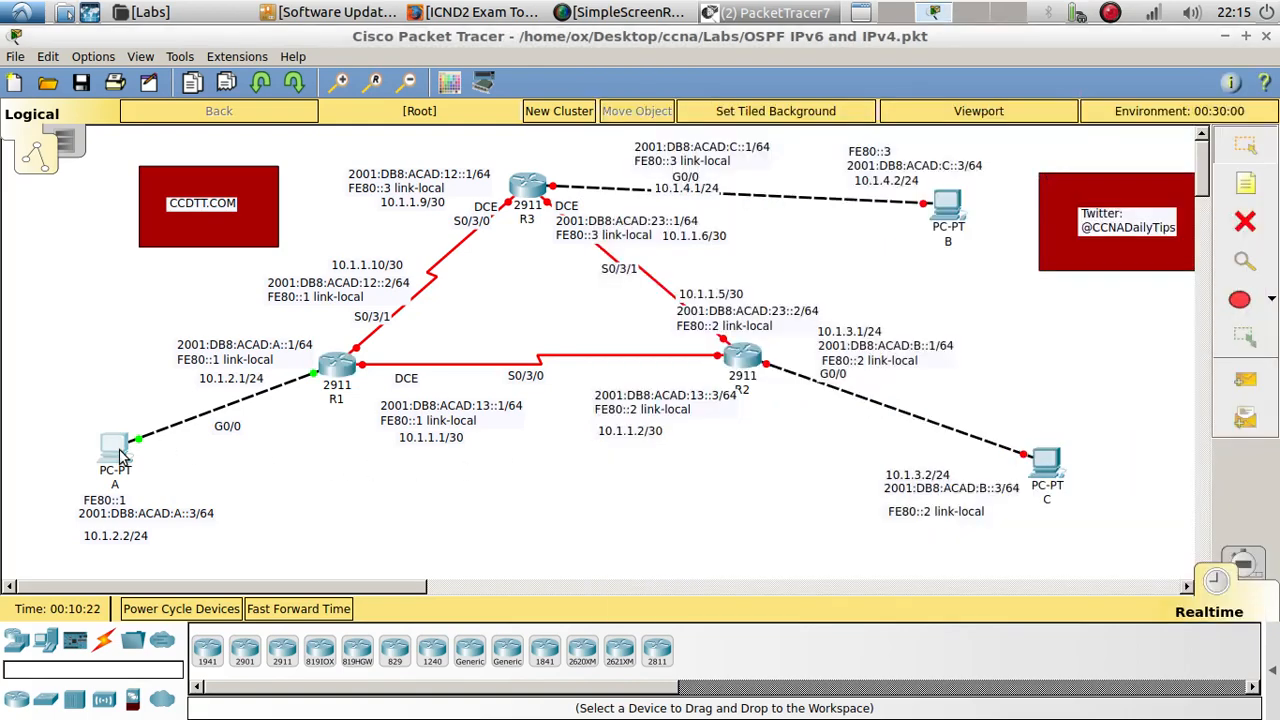
click(436, 298)
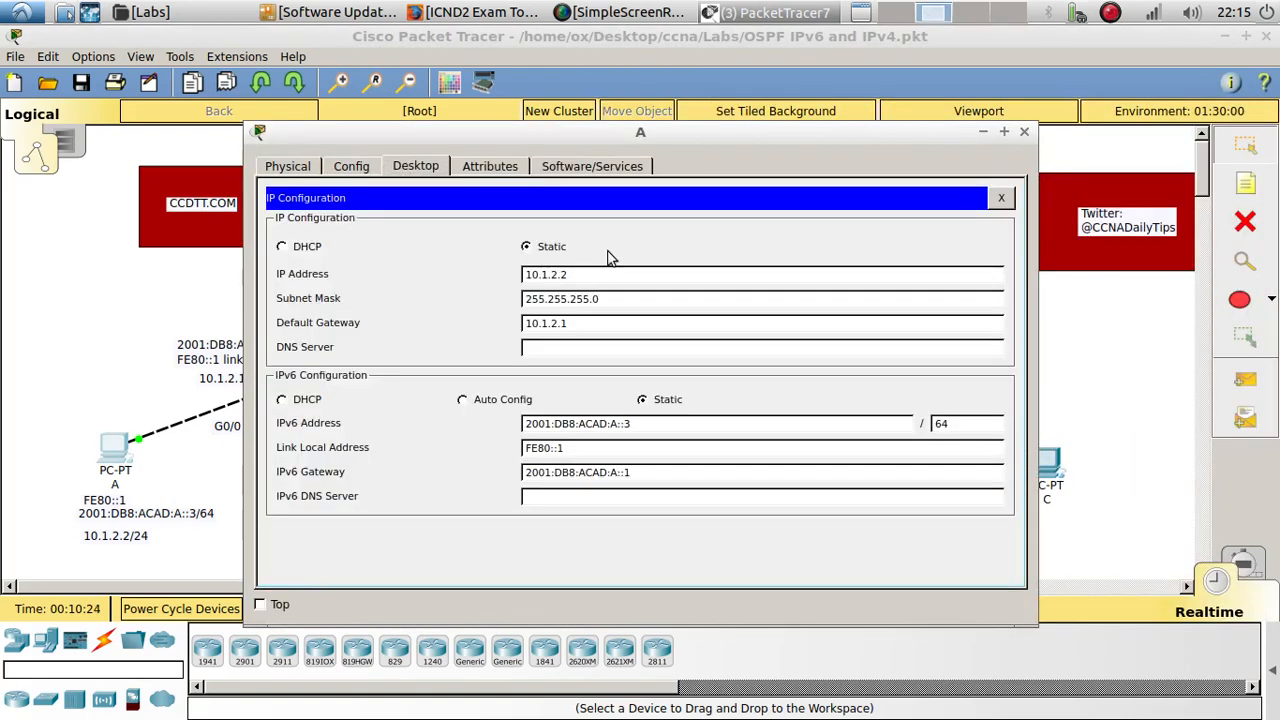
click(1024, 133)
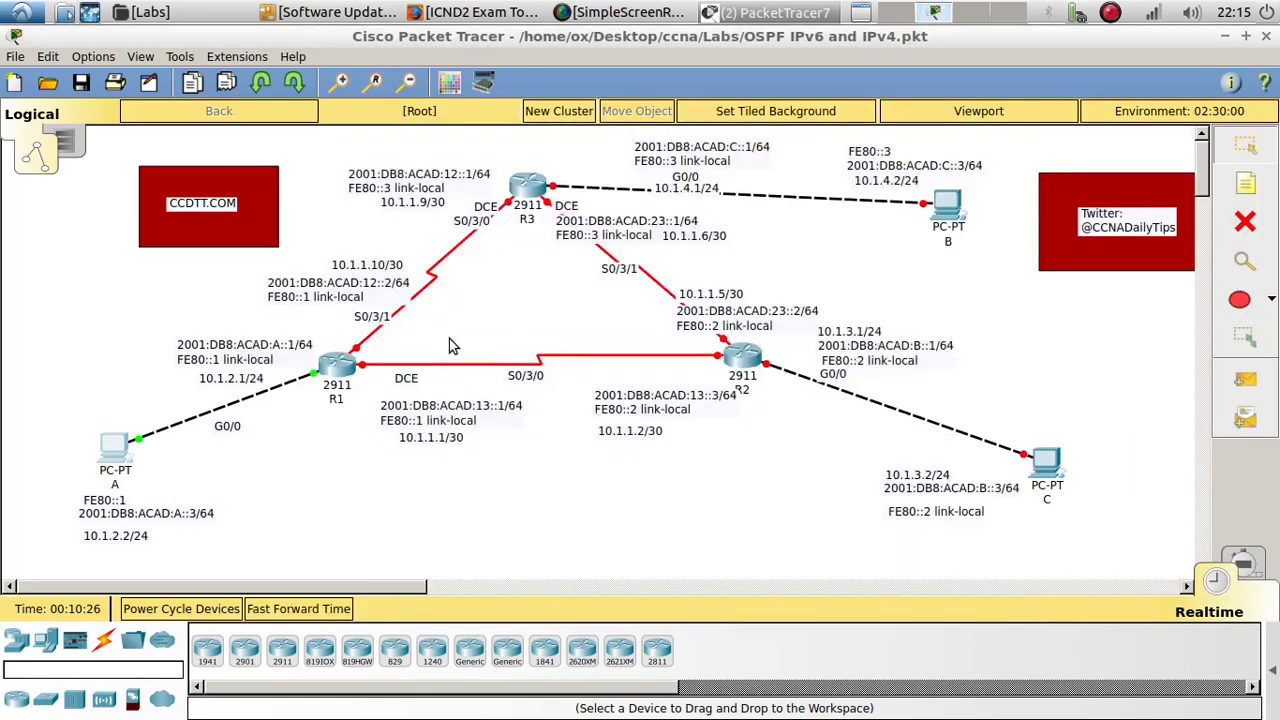
click(336, 372)
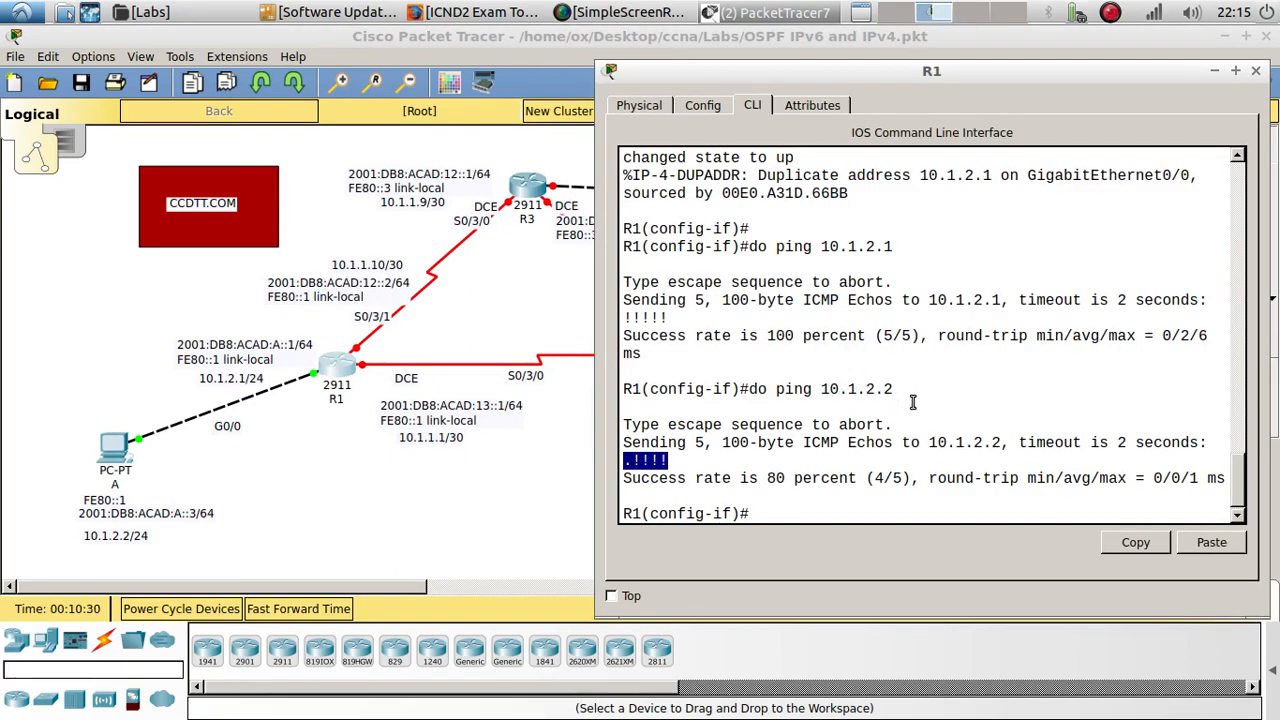
click(110, 455)
click(292, 282)
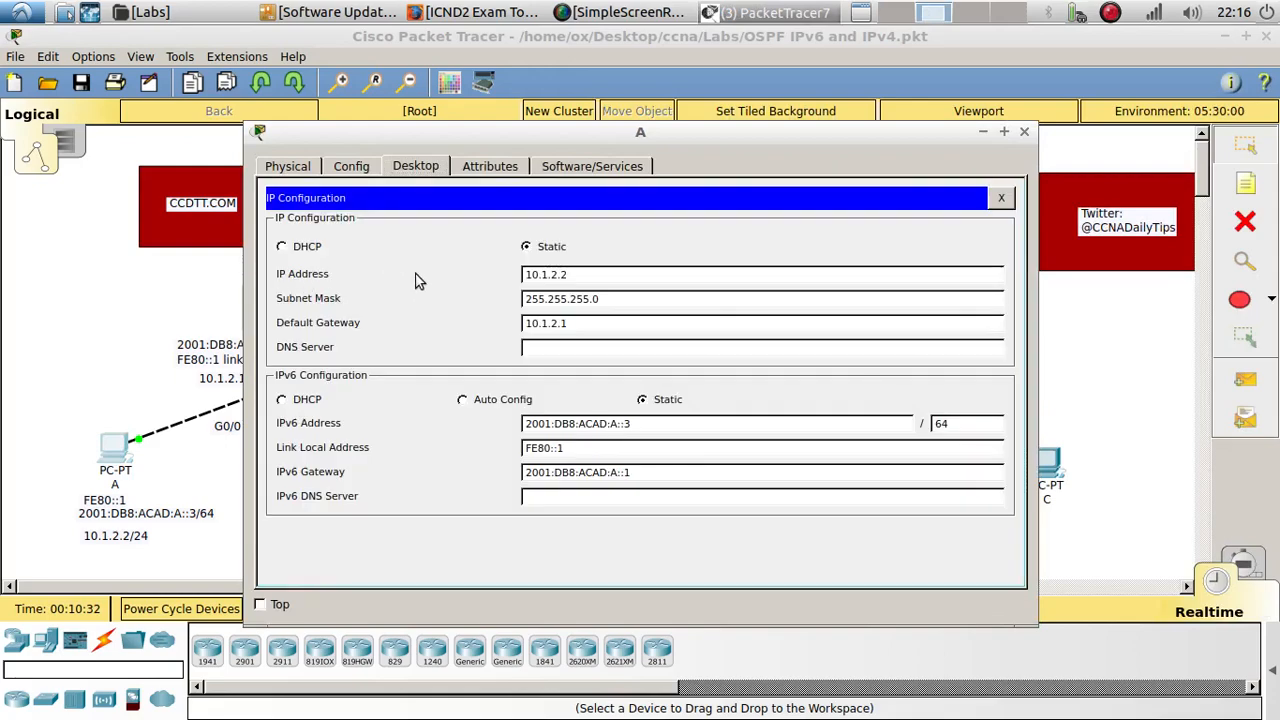
click(1024, 131)
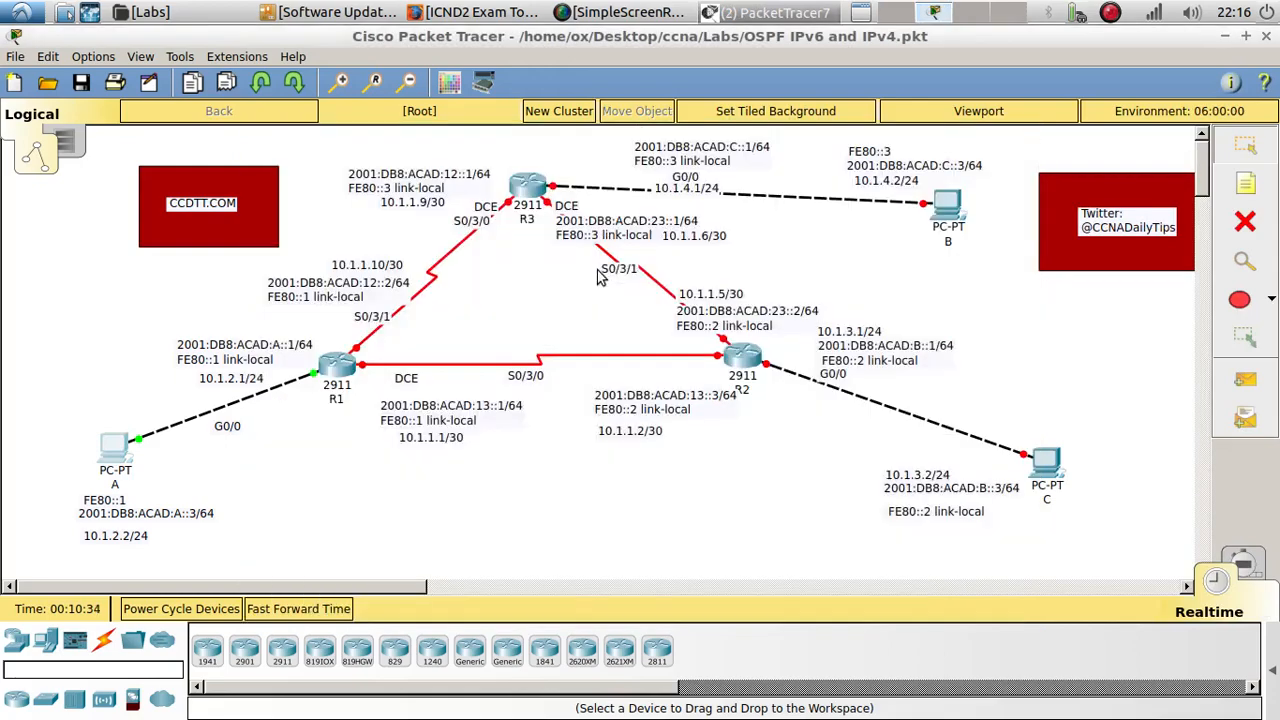
click(338, 367)
scroll(914, 280, up, 2)
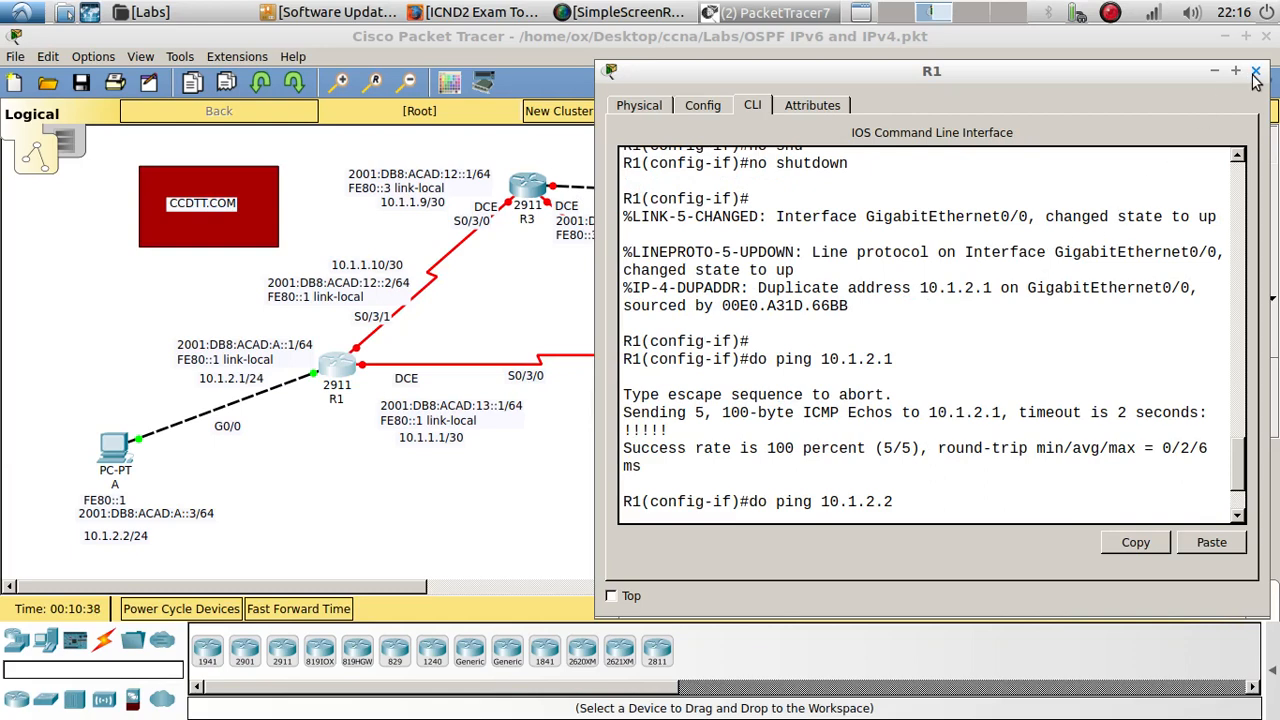
Copy the FE80::1 link-local text from R1's g0/0 label and try the command ipv6 FE80::1 link-local on R1.
key(Return)
click(762, 492)
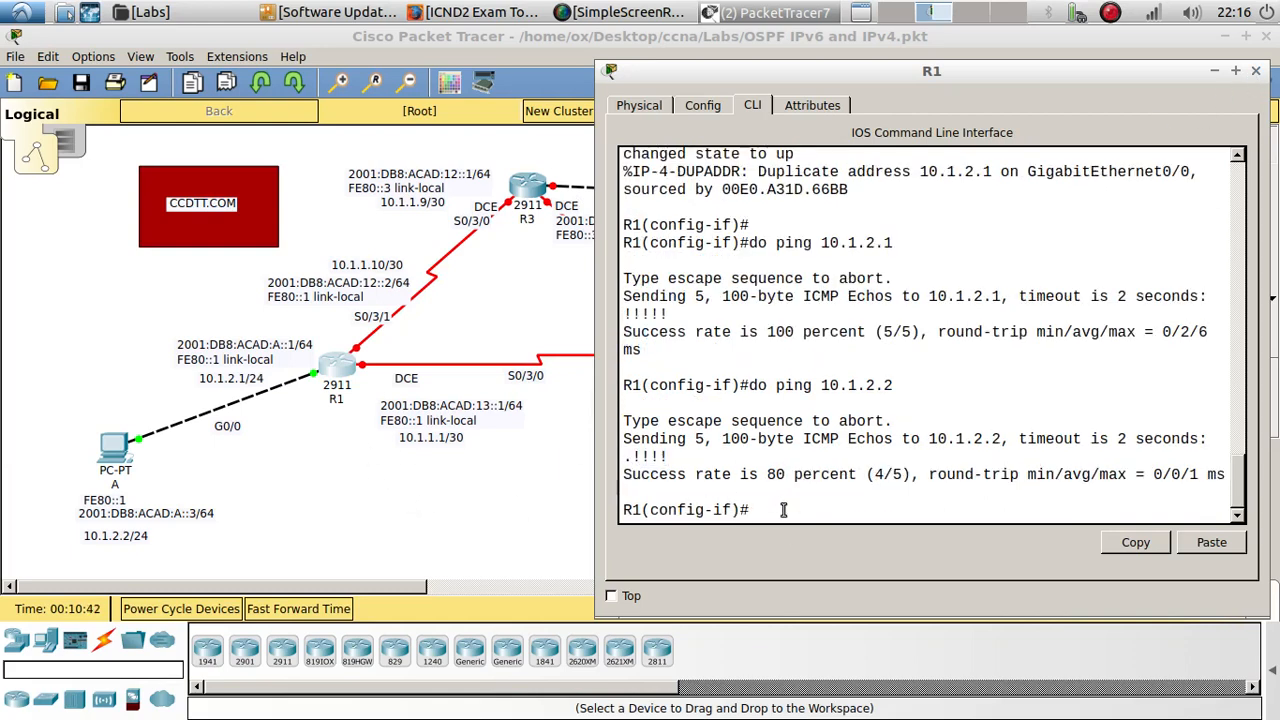
text(ipv6)
click(215, 365)
double_click(215, 365)
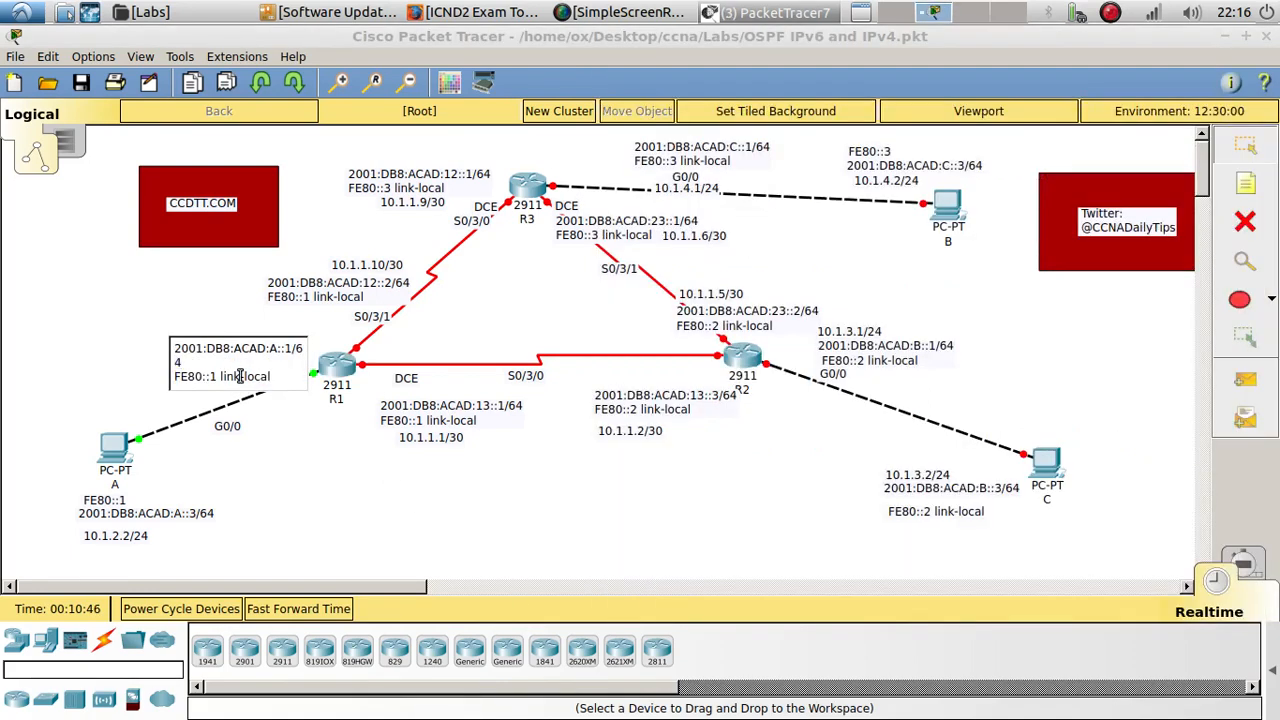
triple_click(240, 375)
key(ctrl+c)
click(333, 478)
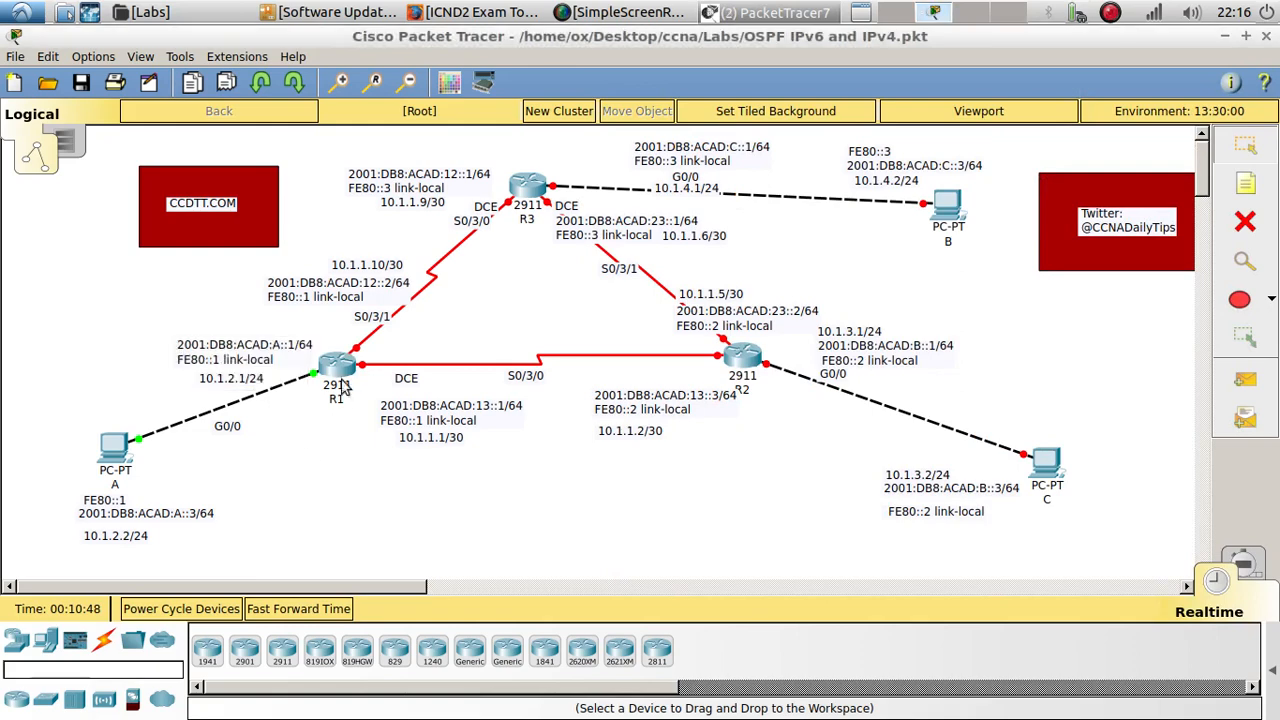
click(340, 370)
click(1212, 543)
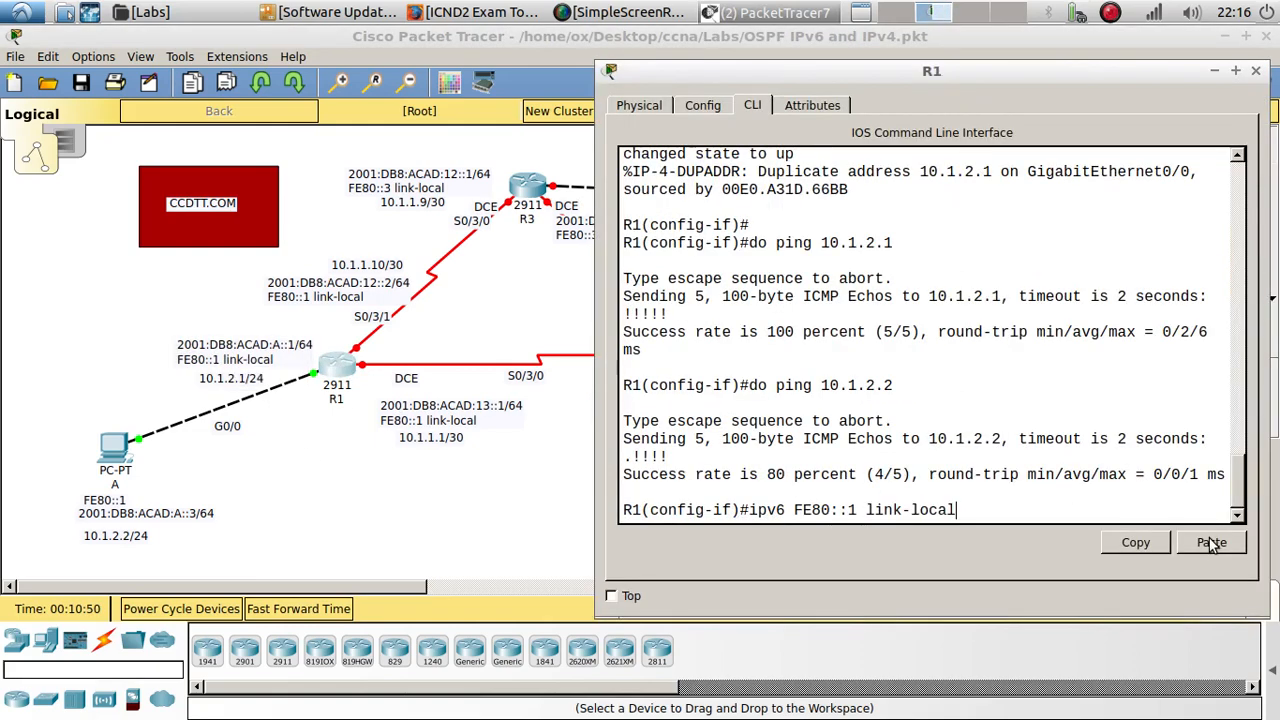
key(Return)
key(Return)
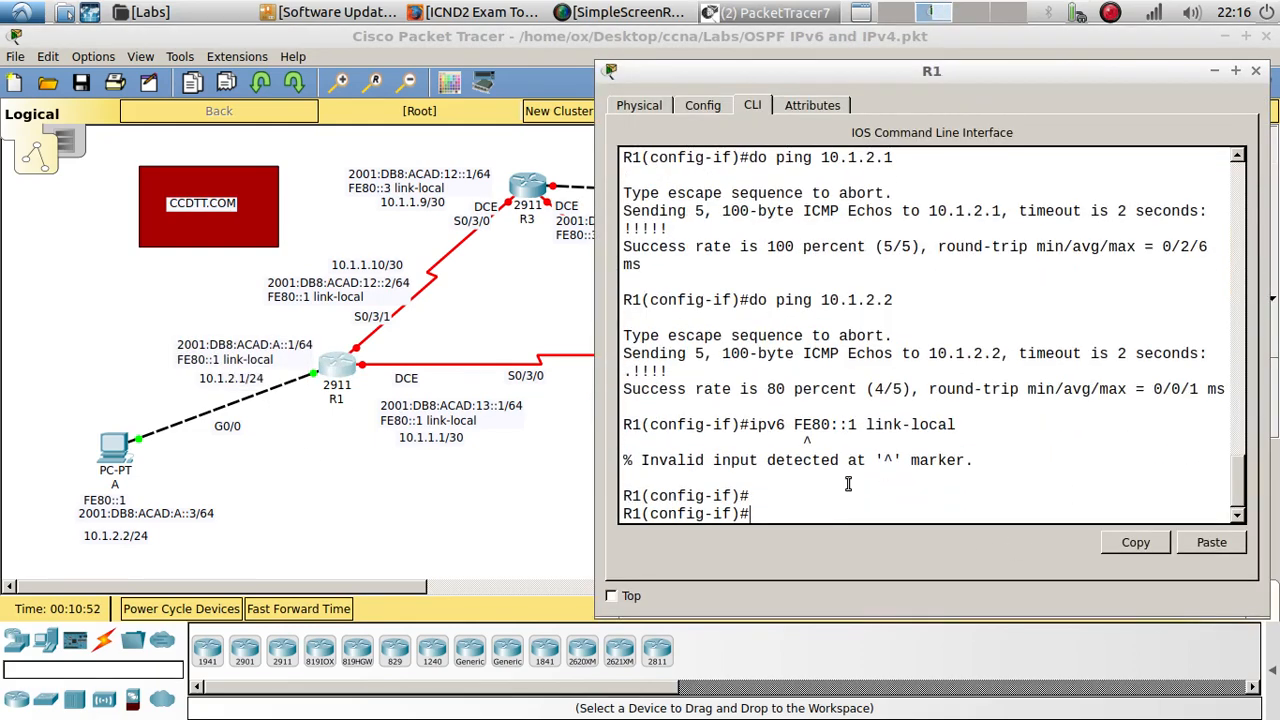
Recall the failed command and correct it to ipv6 address FE80::1 link-local on R1's g0/0 interface.
key(Up)
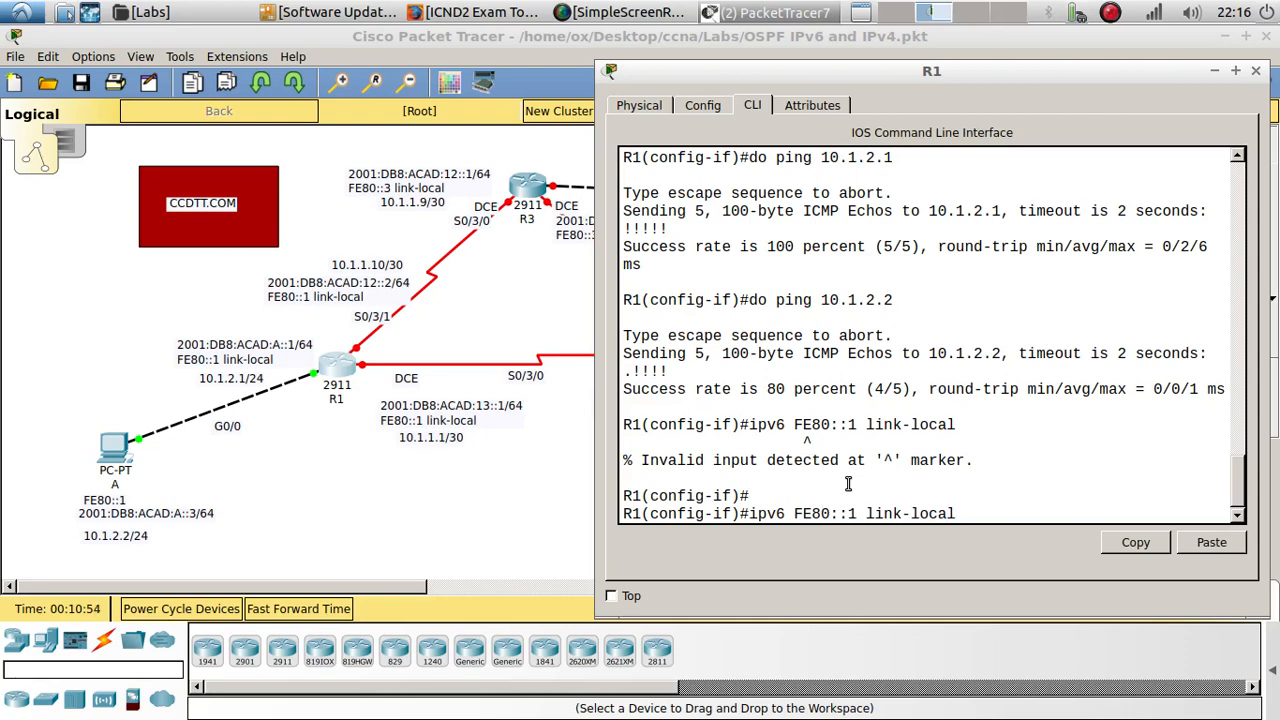
text(add)
key(Tab)
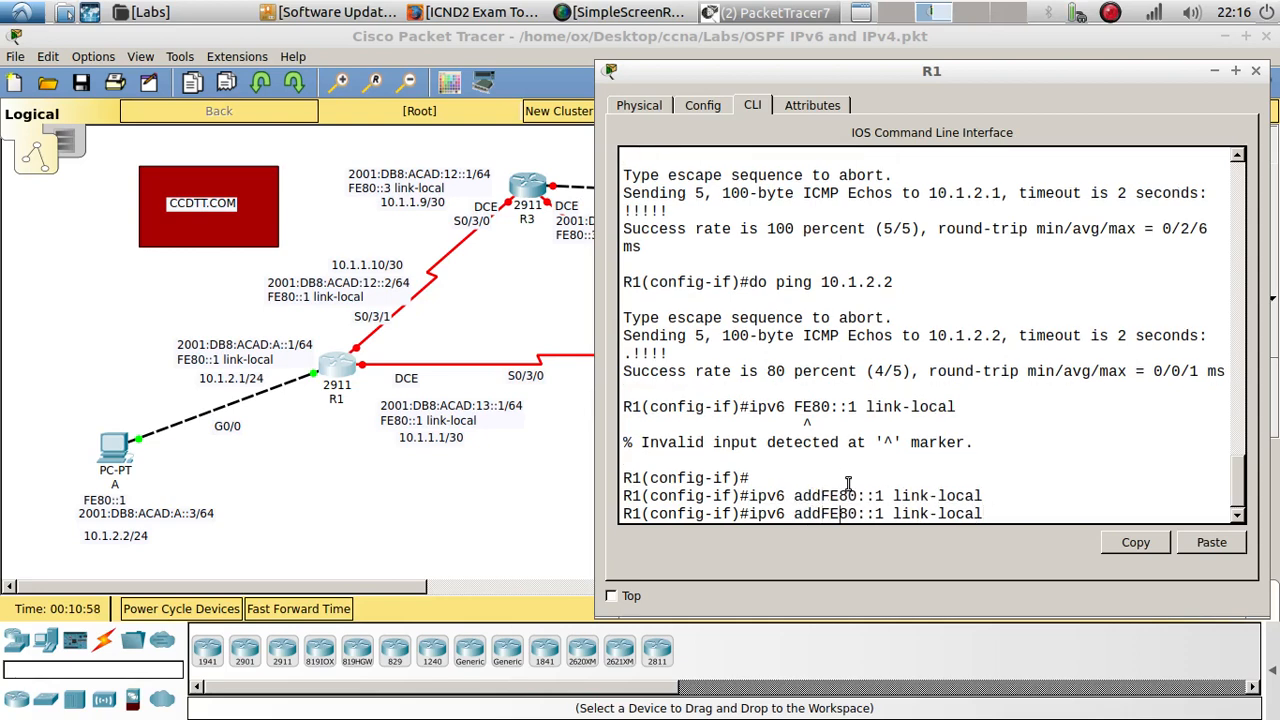
text(ress)
key(Return)
key(Return)
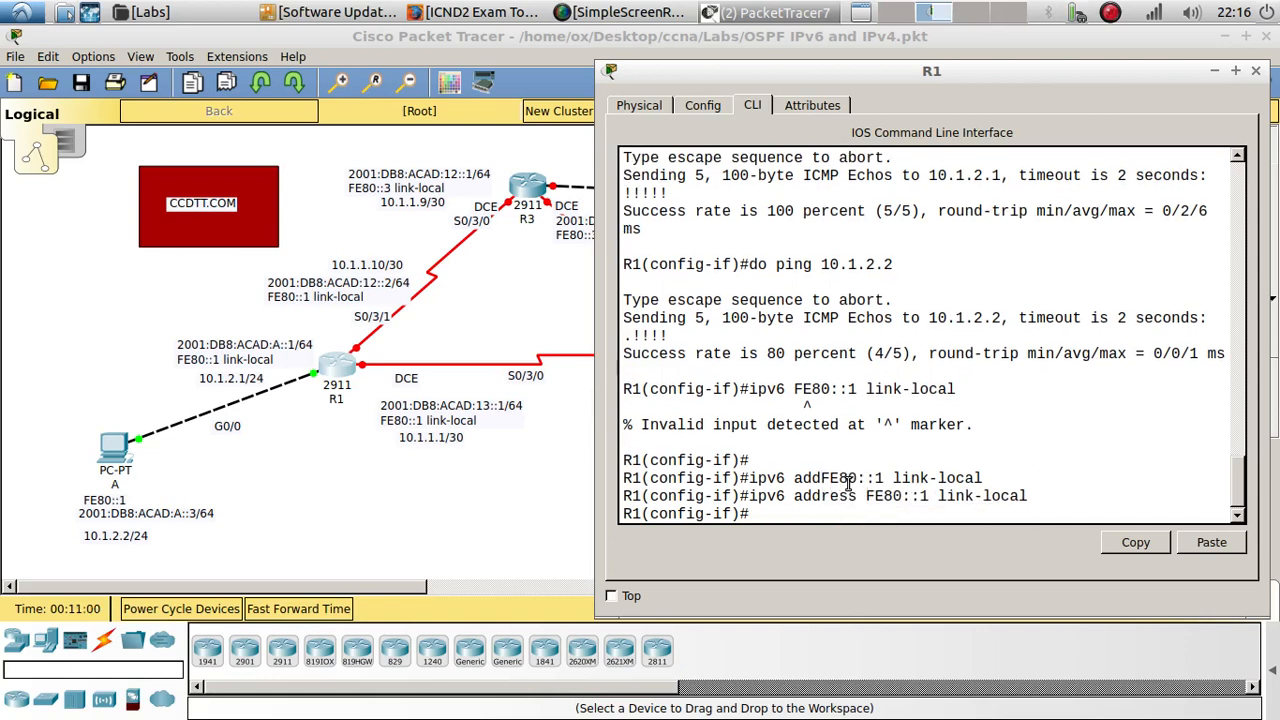
Copy 2001:DB8:ACAD:A::1/64 from R1's g0/0 label and assign it as the interface's IPv6 address.
double_click(288, 346)
drag(250, 360, 177, 350)
key(ctrl+c)
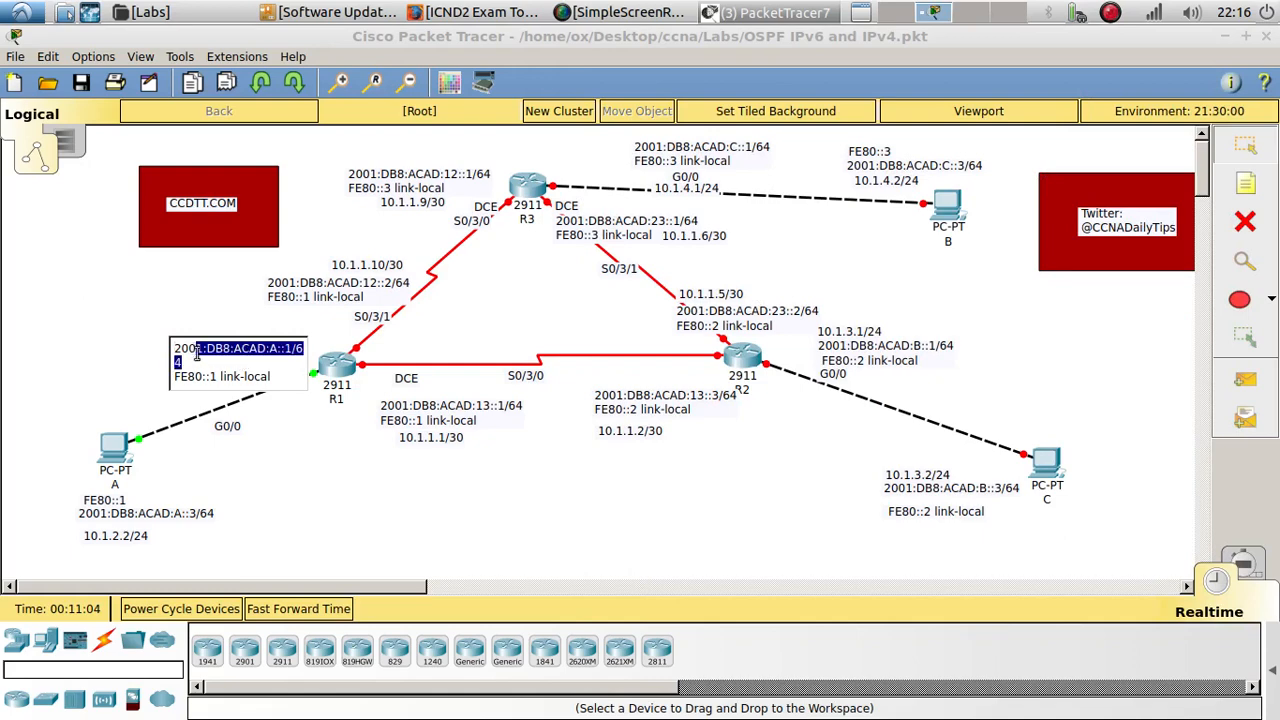
click(283, 468)
click(340, 368)
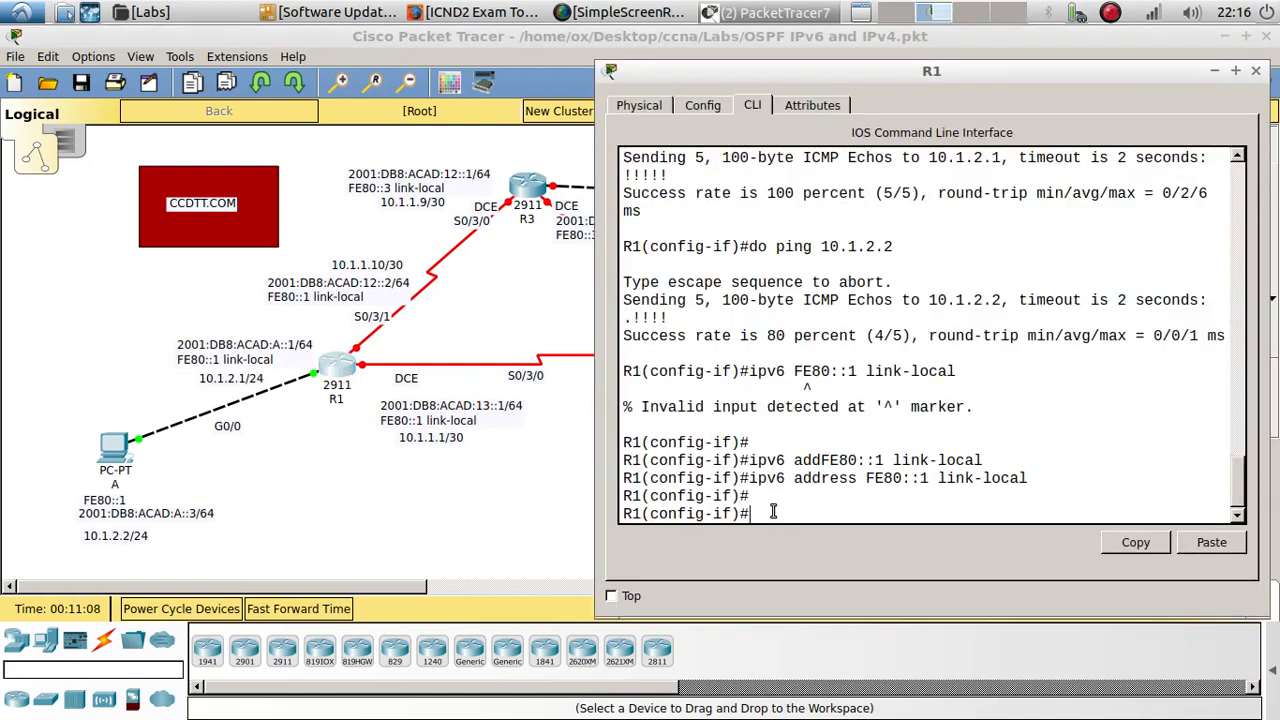
text(ipv6 add)
key(Tab)
click(1244, 541)
key(Return)
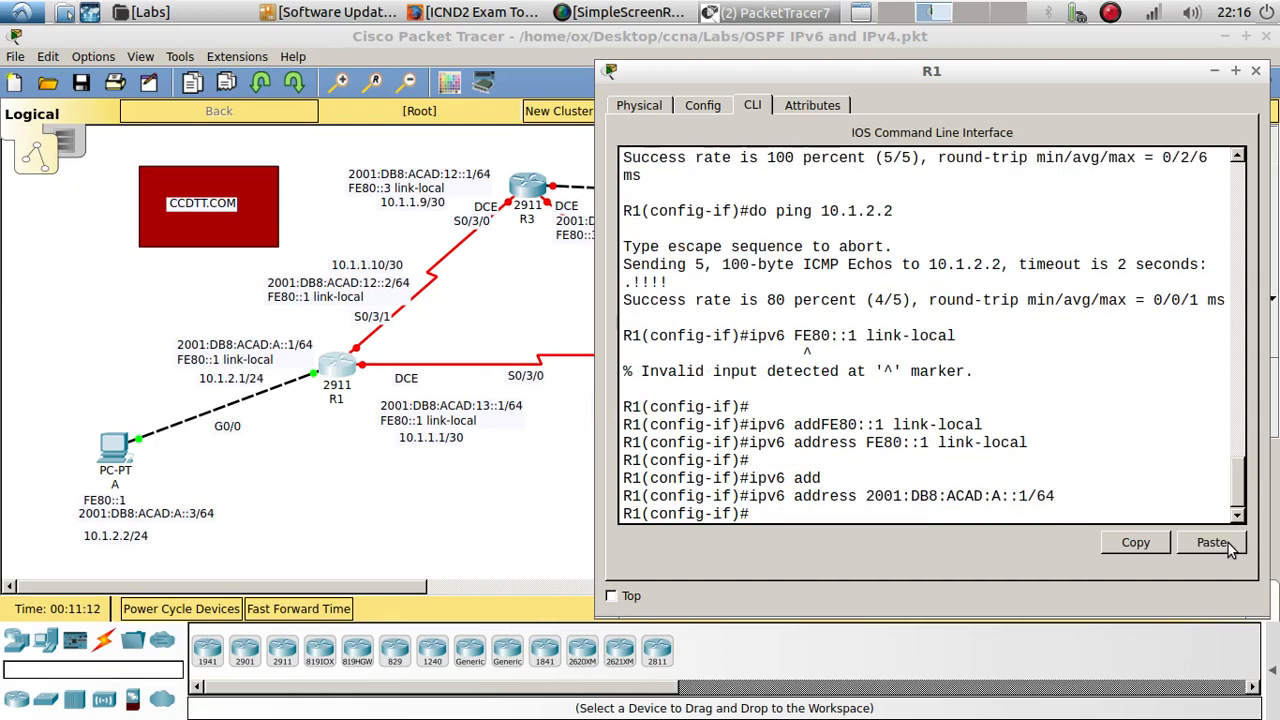
key(Return)
Copy PC A's IPv6 address without the prefix from its label and run do ping ipv6 2001:DB8:ACAD:A::3 from R1.
click(140, 495)
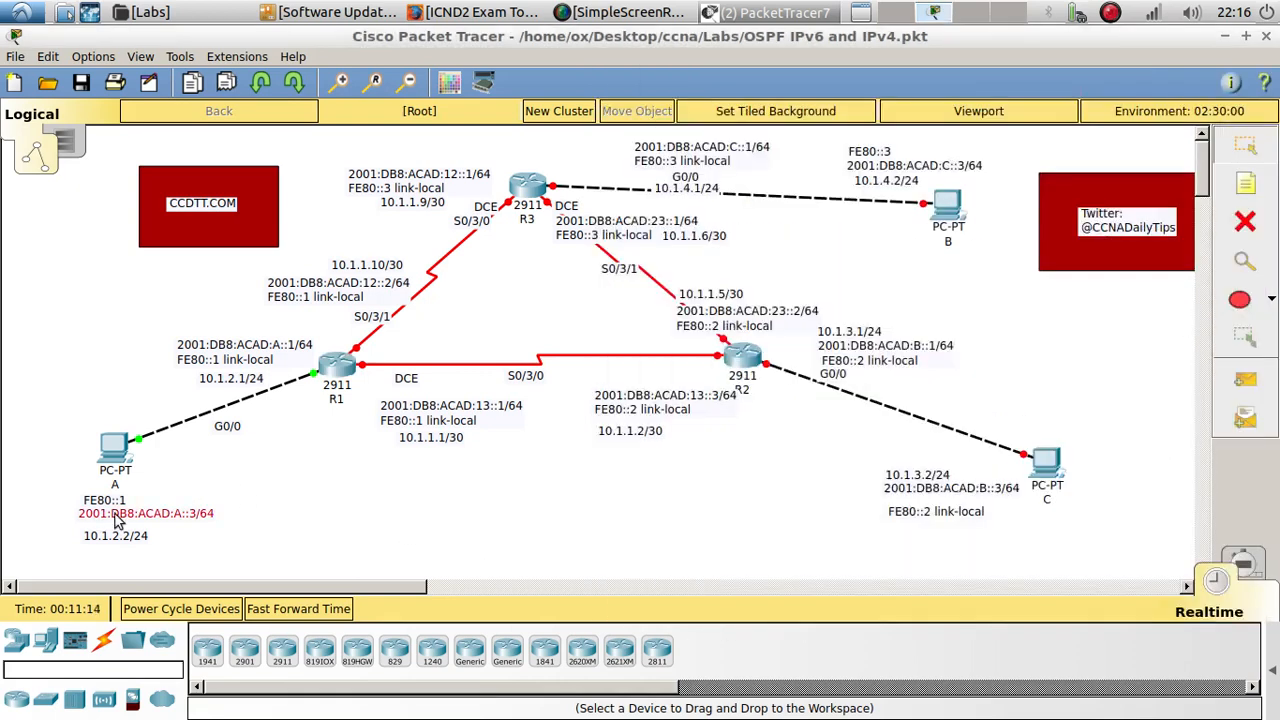
click(118, 523)
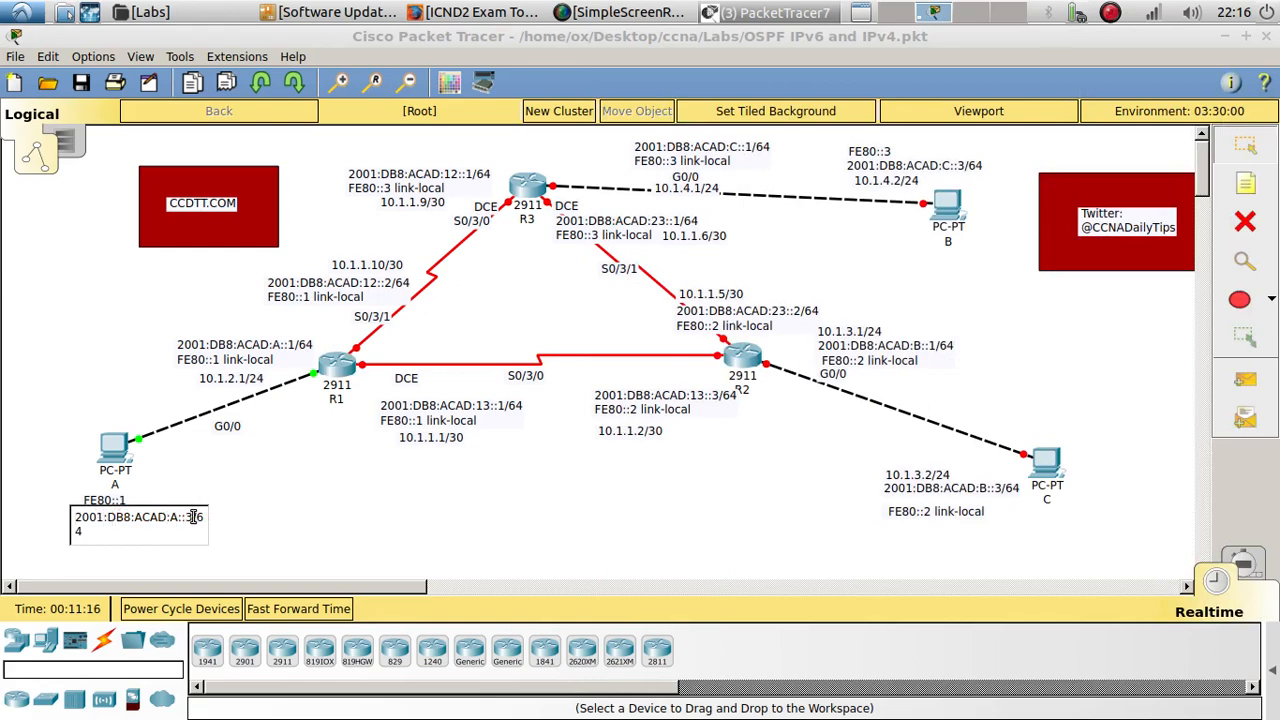
drag(193, 517, 75, 515)
key(ctrl+c)
click(255, 513)
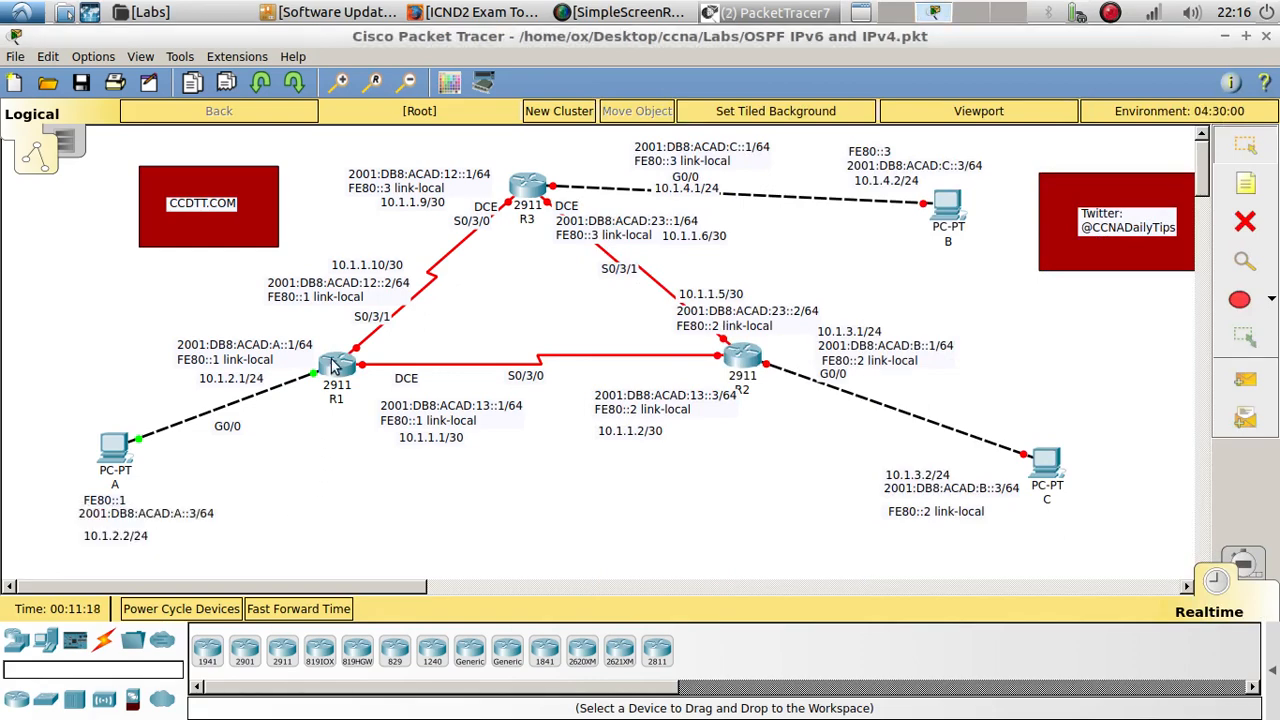
click(337, 366)
text(DO P)
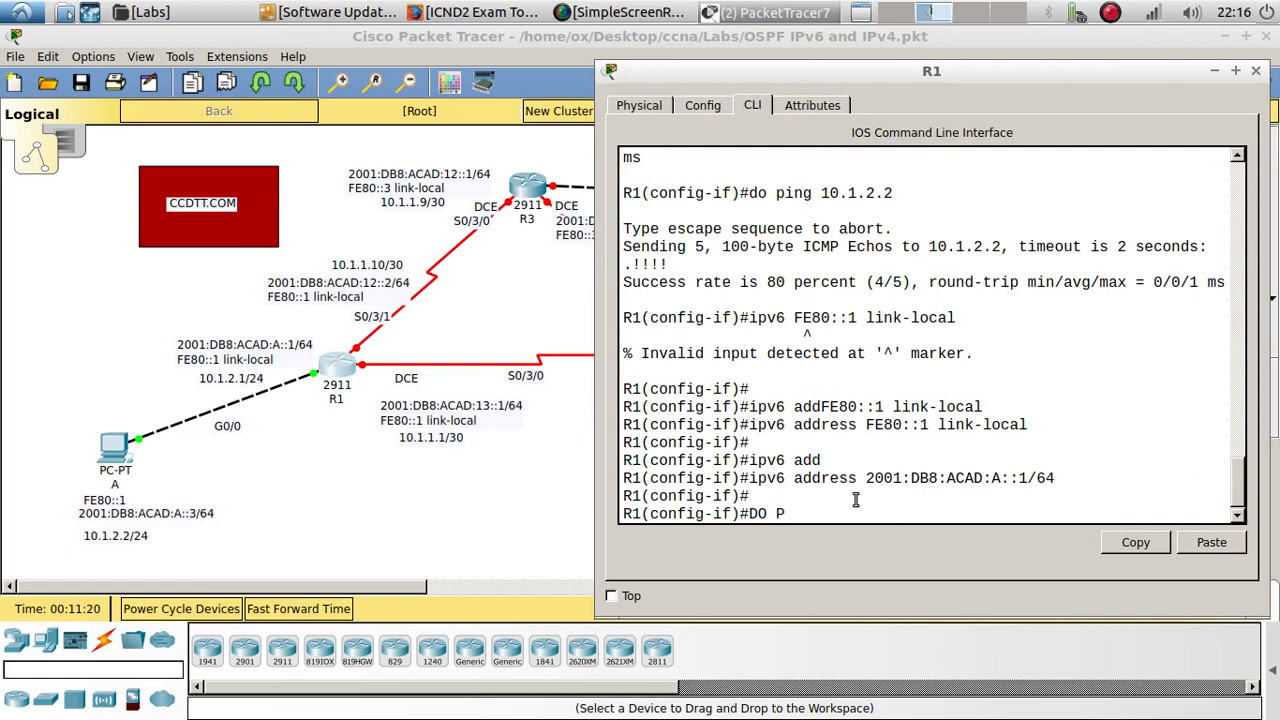
key(BackSpace)
text(do ping ipv6)
click(1186, 543)
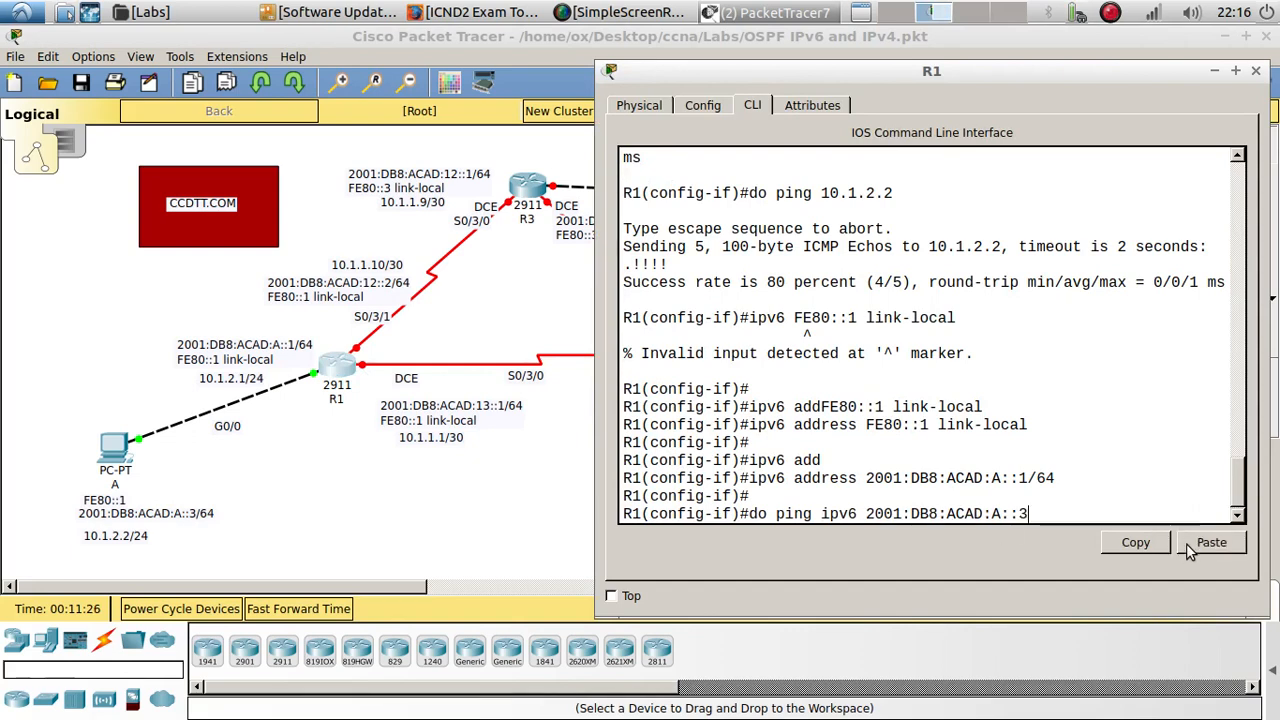
key(Return)
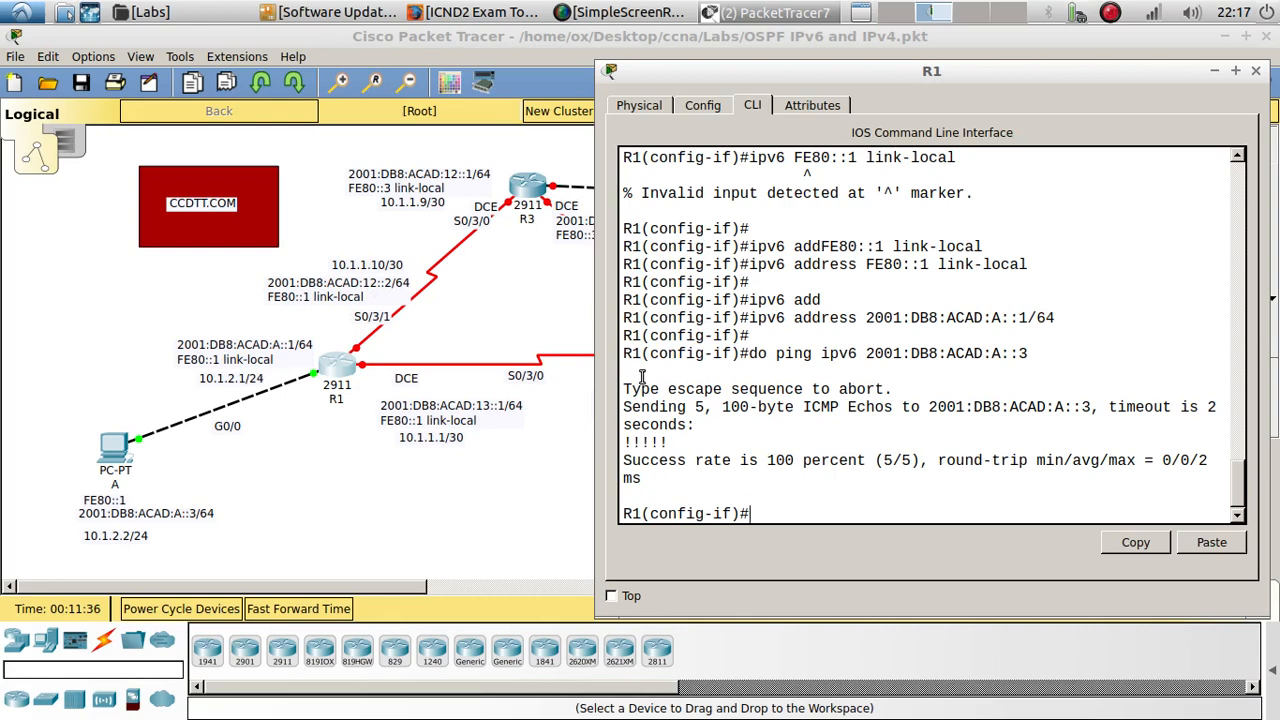
Enter R1's serial interface s0/3/0 and set its clock rate to 64000.
text(int s0/3)
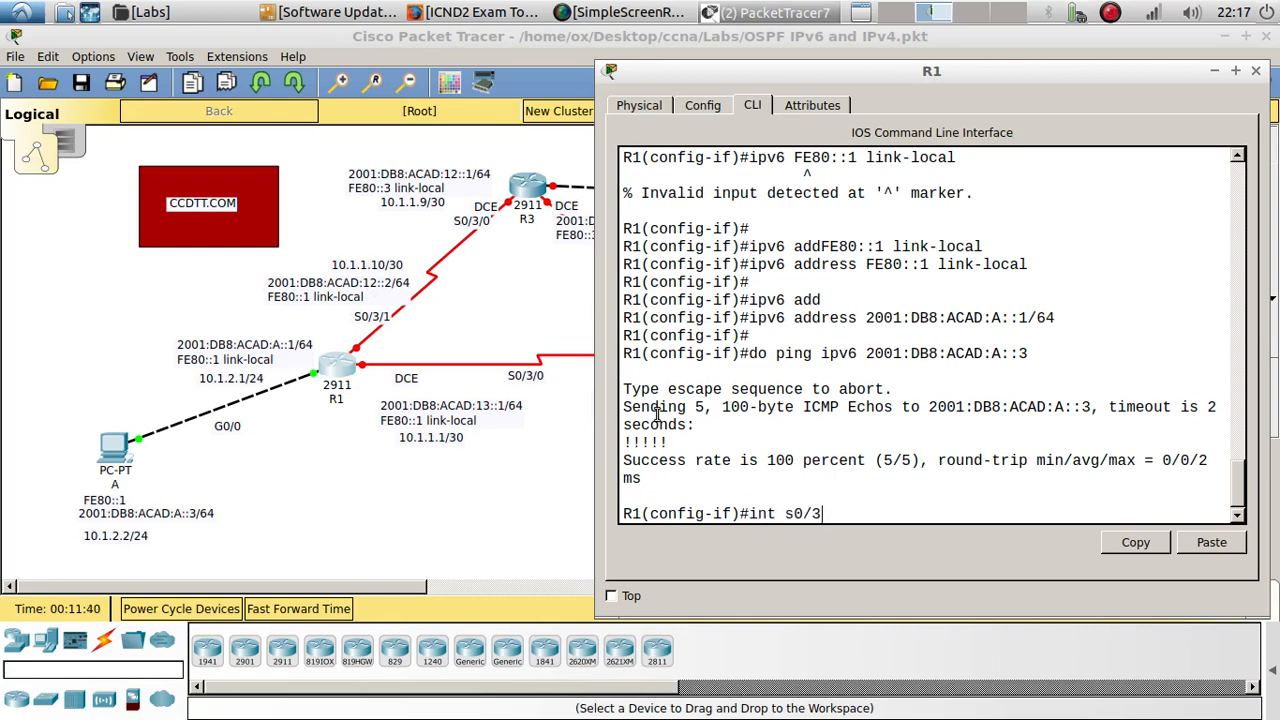
text(/0)
key(Return)
key(Return)
text(clock )
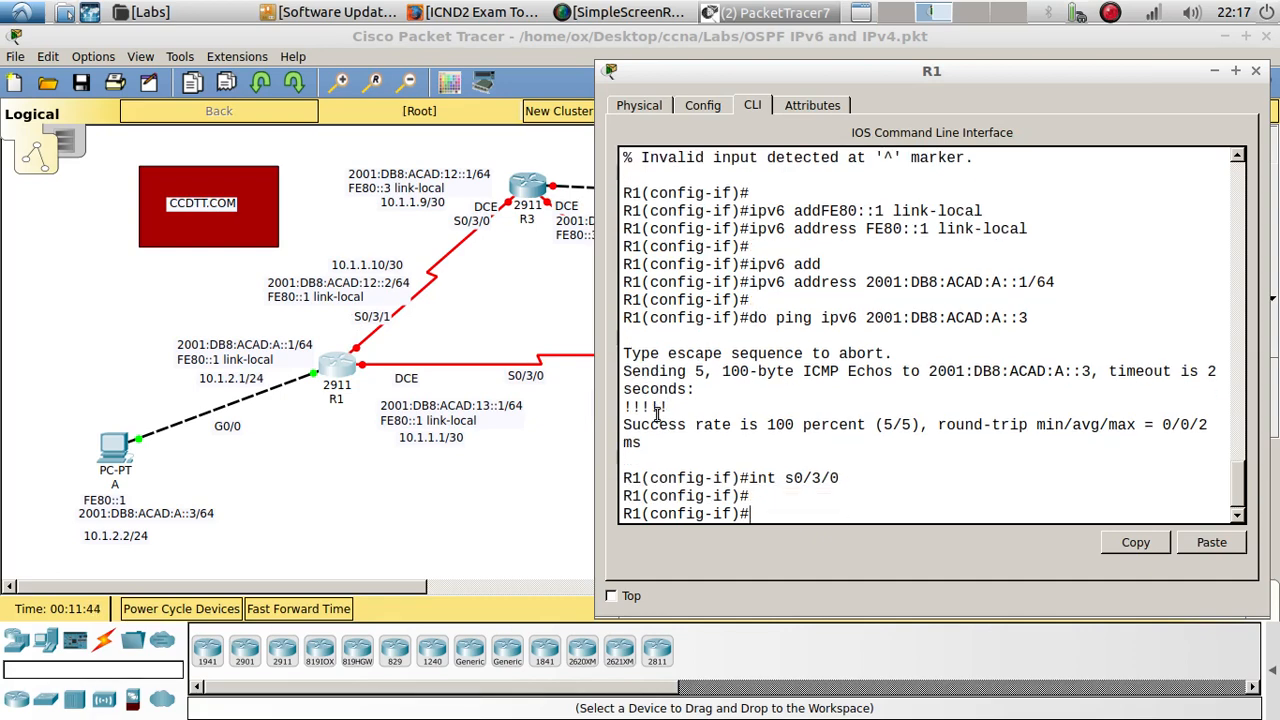
text(rate 64000)
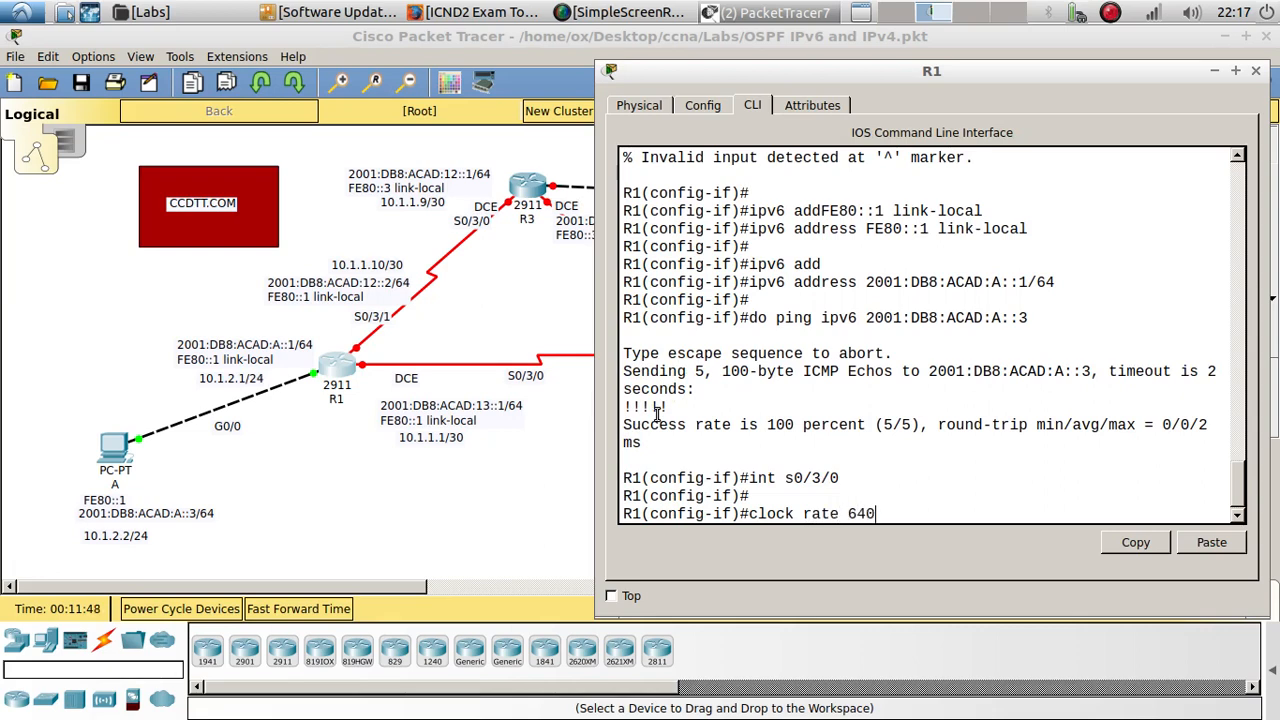
key(Return)
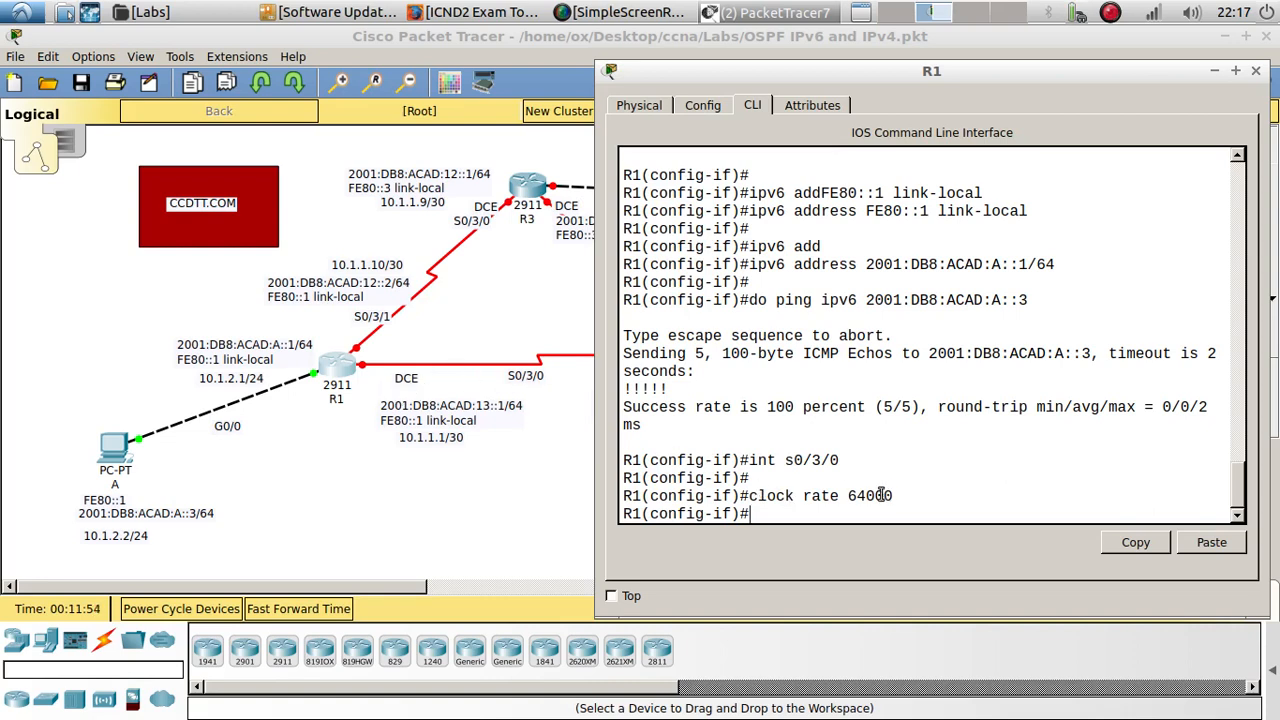
Assign IPv4 address 10.1.1.1 with mask 255.255.255.252 to R1's s0/3/0 interface.
text(ip add)
key(Tab)
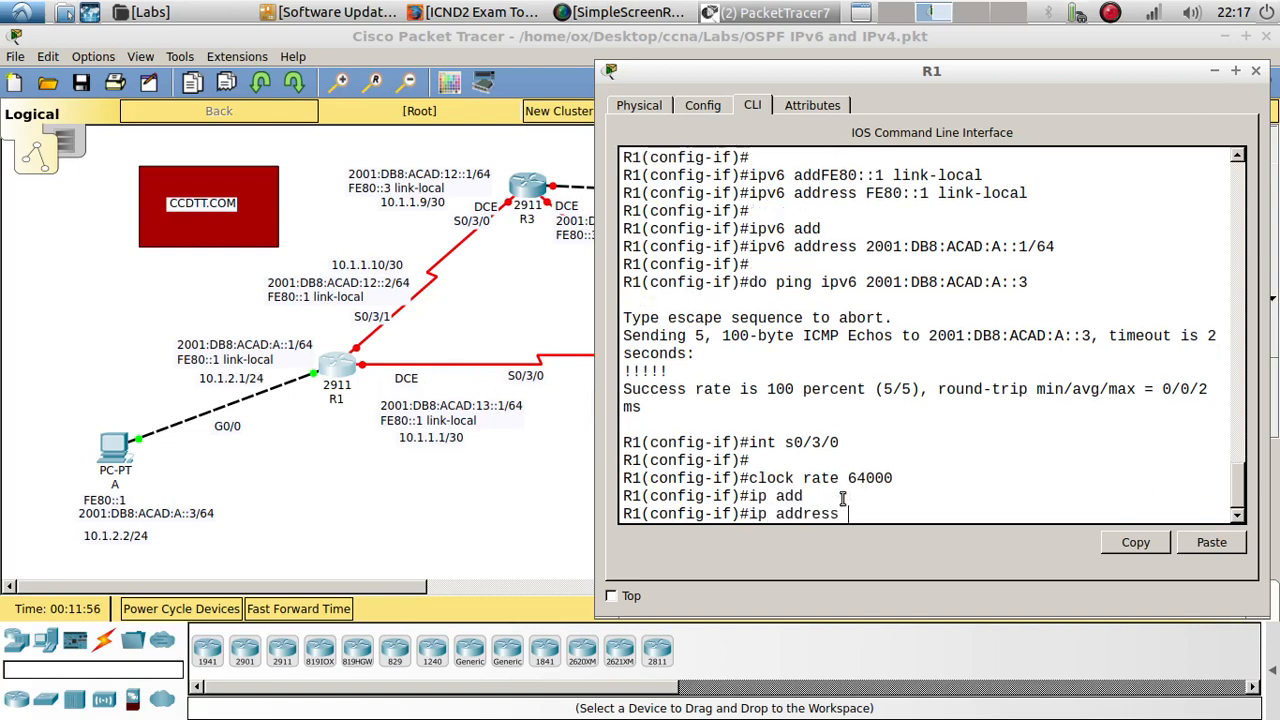
text(10.1.1.1 255.255.255.252)
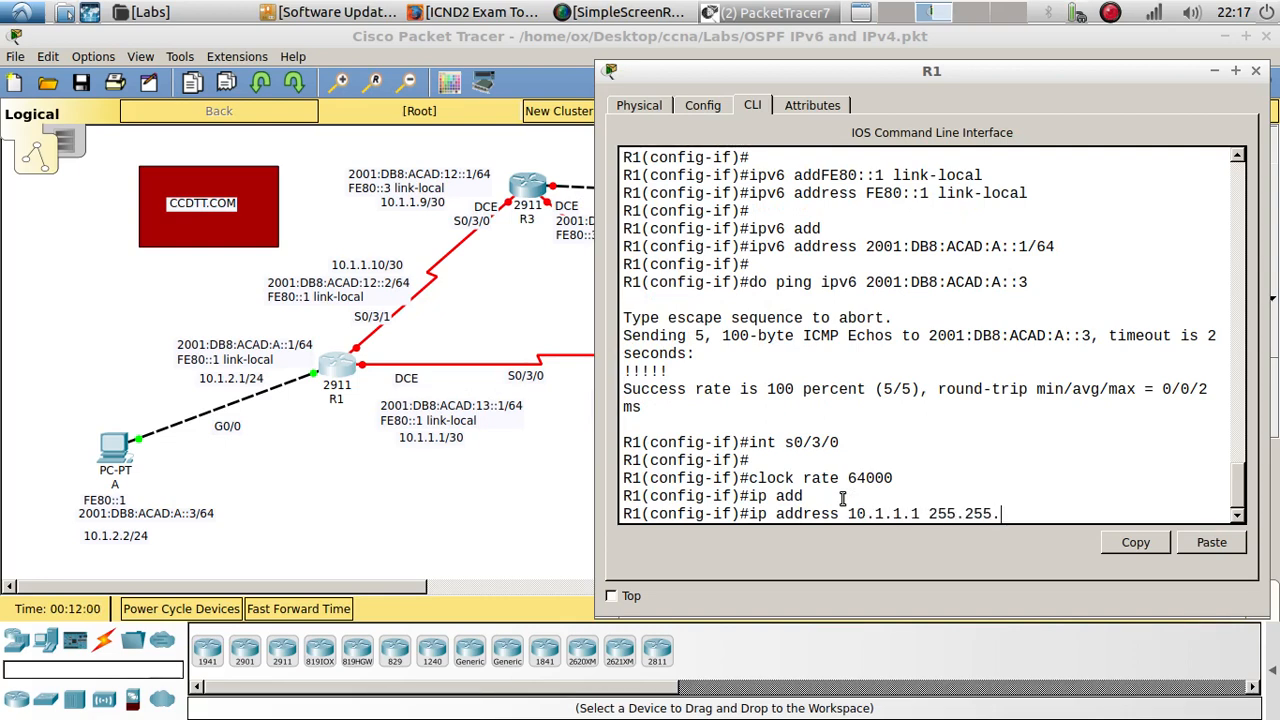
key(Return)
key(Return)
key(Return)
Copy FE80::1 link-local from R1's s0/3/0 label and try to apply it with ipv6 FE80::1 link-local.
text(ig-if)#i)
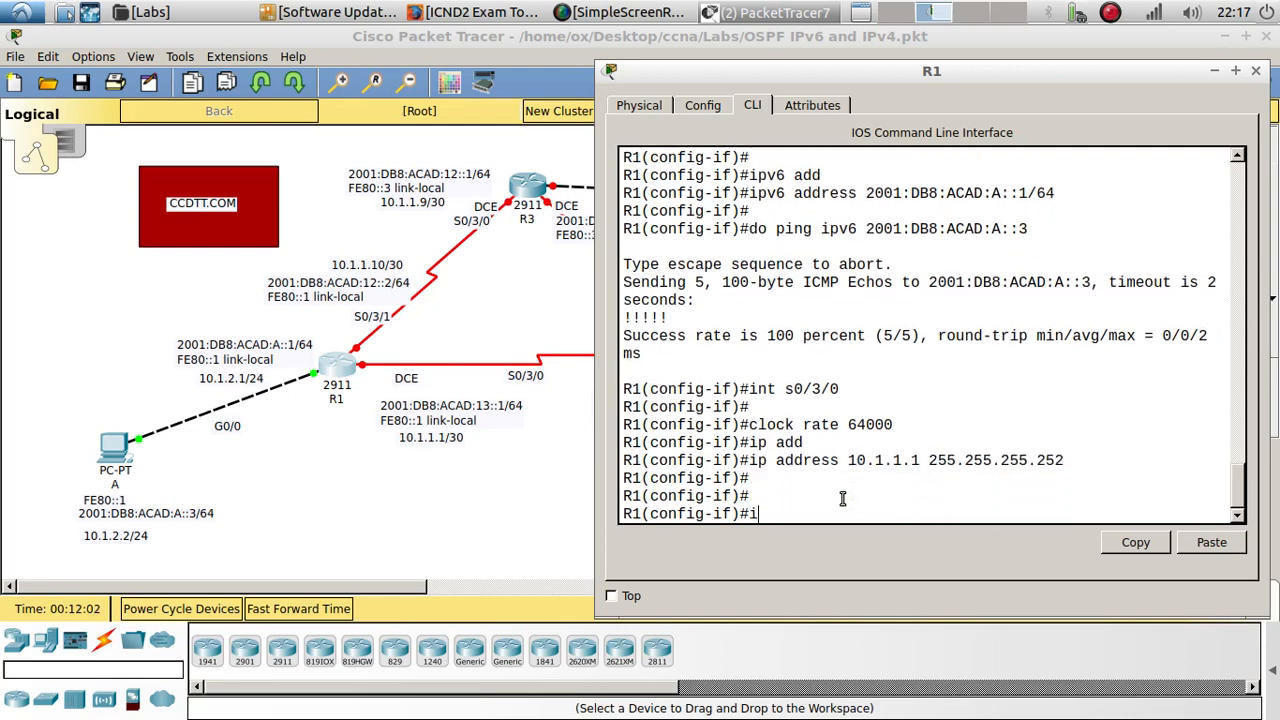
text(pv6)
click(393, 430)
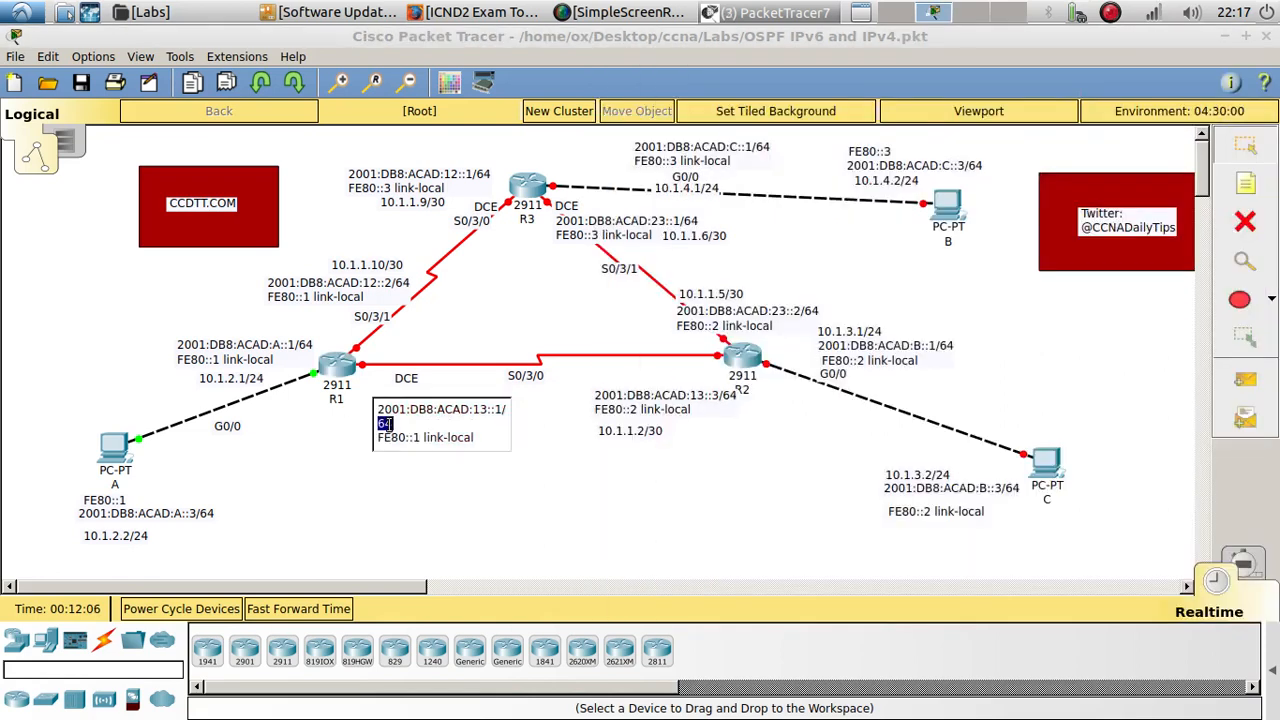
click(340, 364)
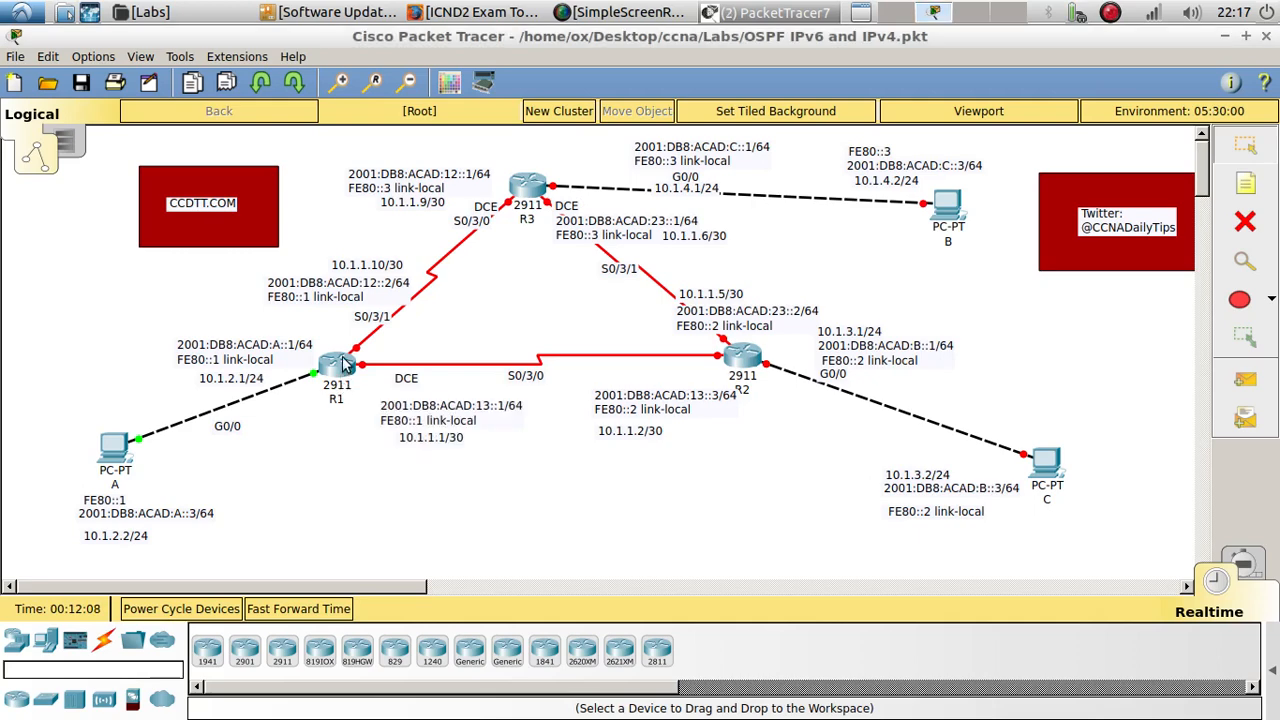
click(1207, 542)
key(Return)
key(Return)
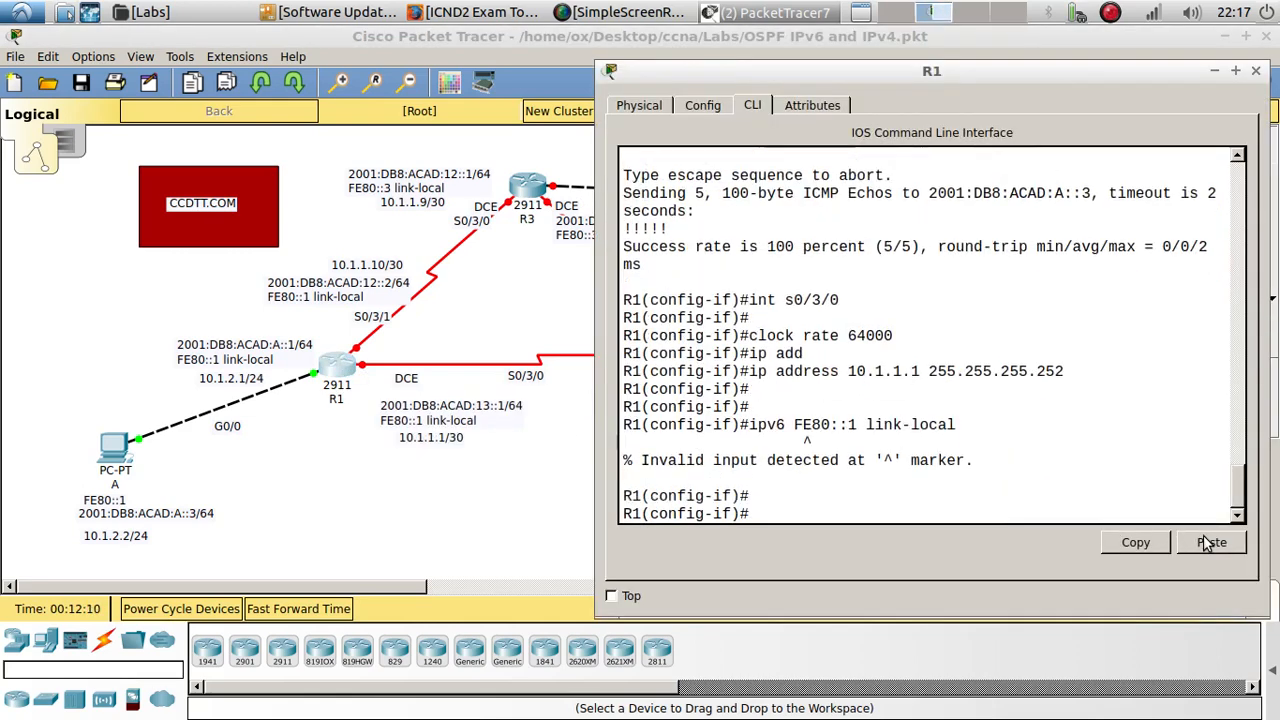
Recall the failed command and correct it to ipv6 address FE80::1 link-local for R1's s0/3/0 interface.
key(Up)
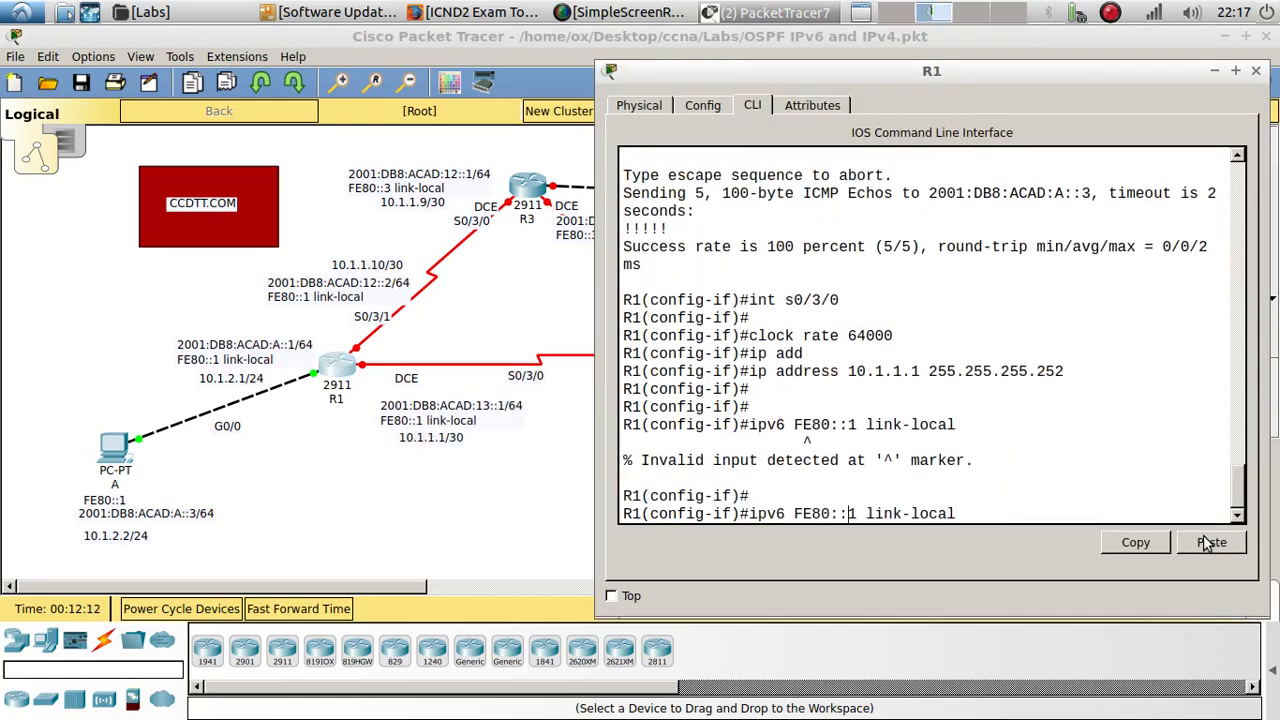
key(Left)
key(Left)
key(Left)
key(Left)
key(Left)
key(Left)
key(Left)
key(Left)
key(Left)
key(Left)
key(Left)
key(Left)
key(Left)
key(Left)
key(Left)
key(Left)
key(Left)
key(Left)
text(address)
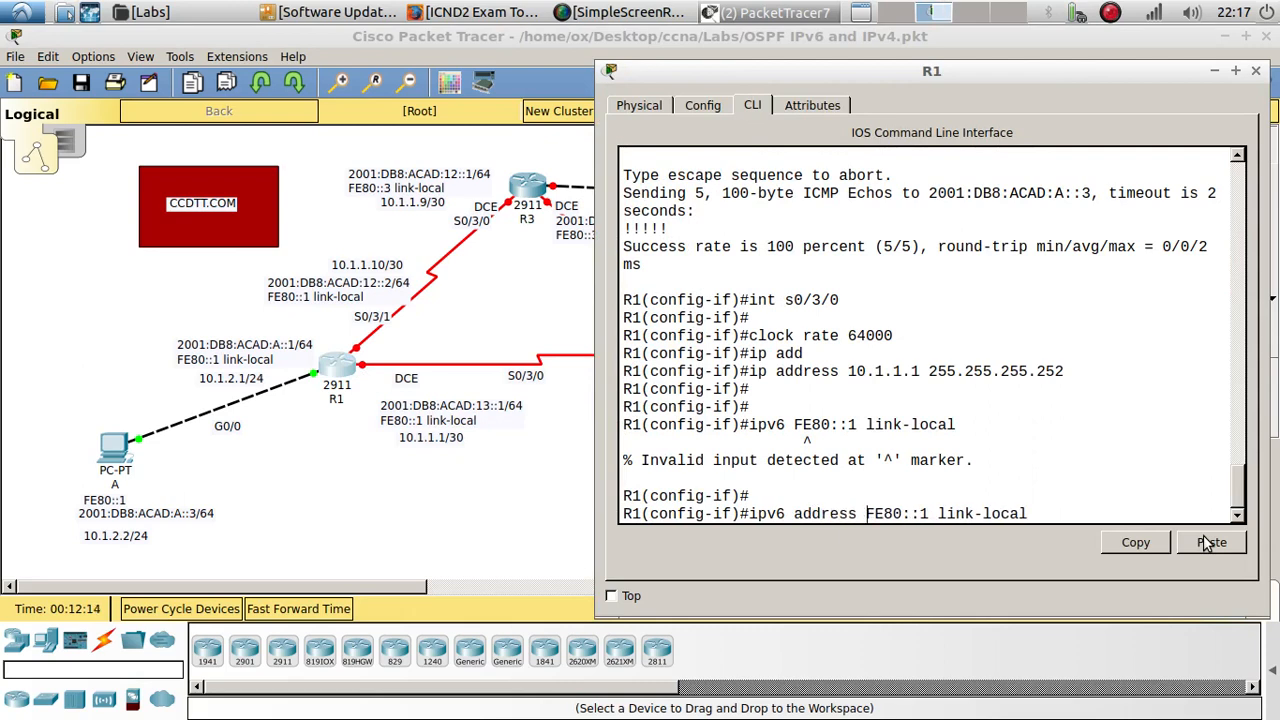
key(Return)
Copy 2001:DB8:ACAD:13::1/64 from R1's s0/3/0 label and assign it as the interface's IPv6 address.
click(477, 405)
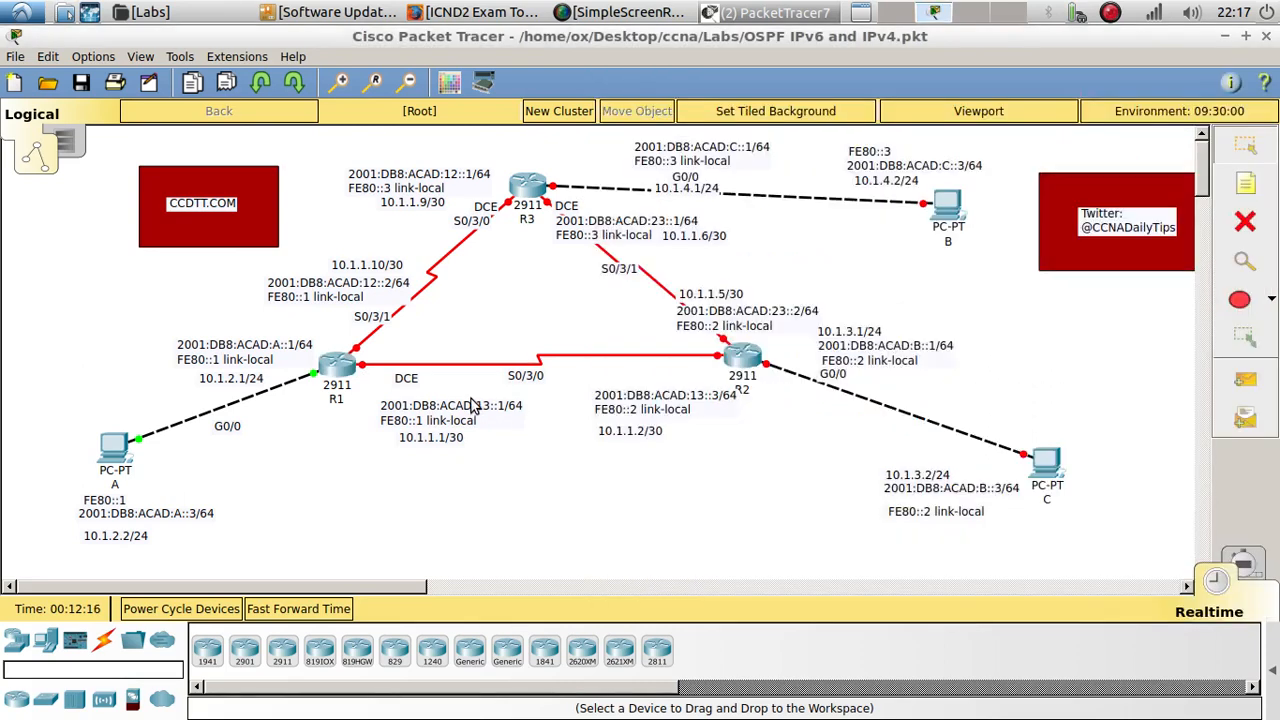
triple_click(404, 414)
key(ctrl+c)
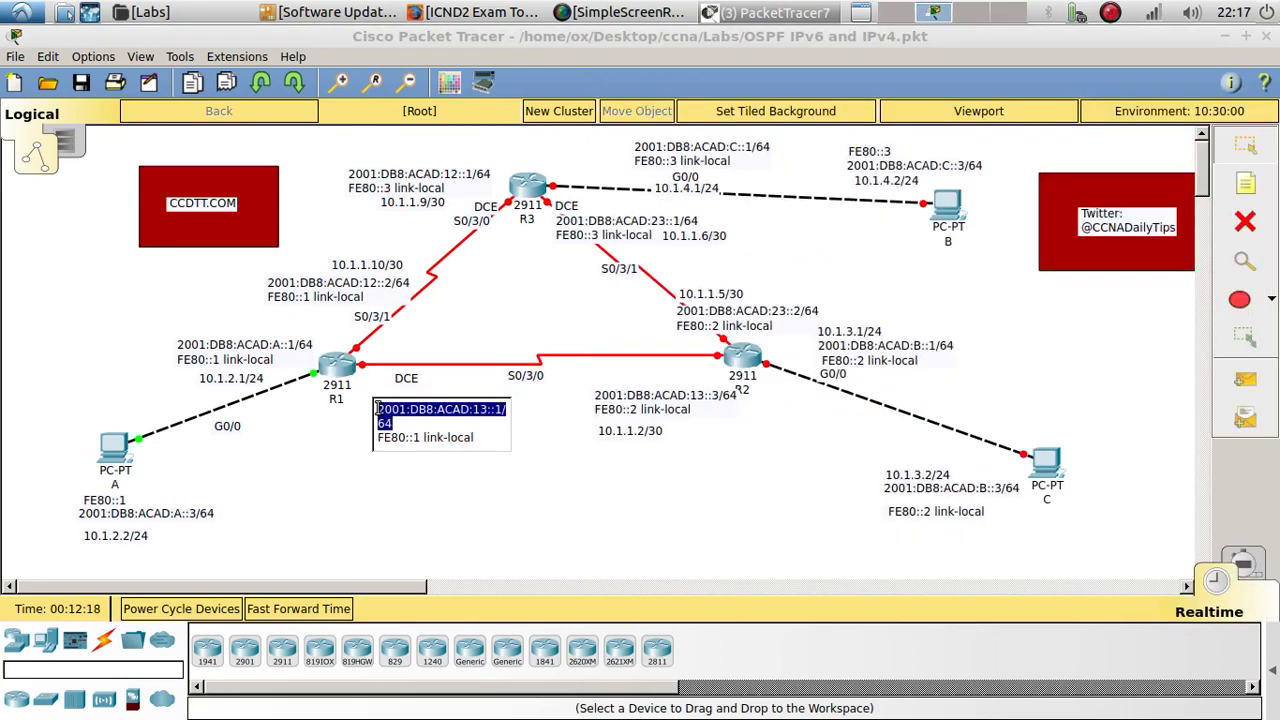
click(336, 366)
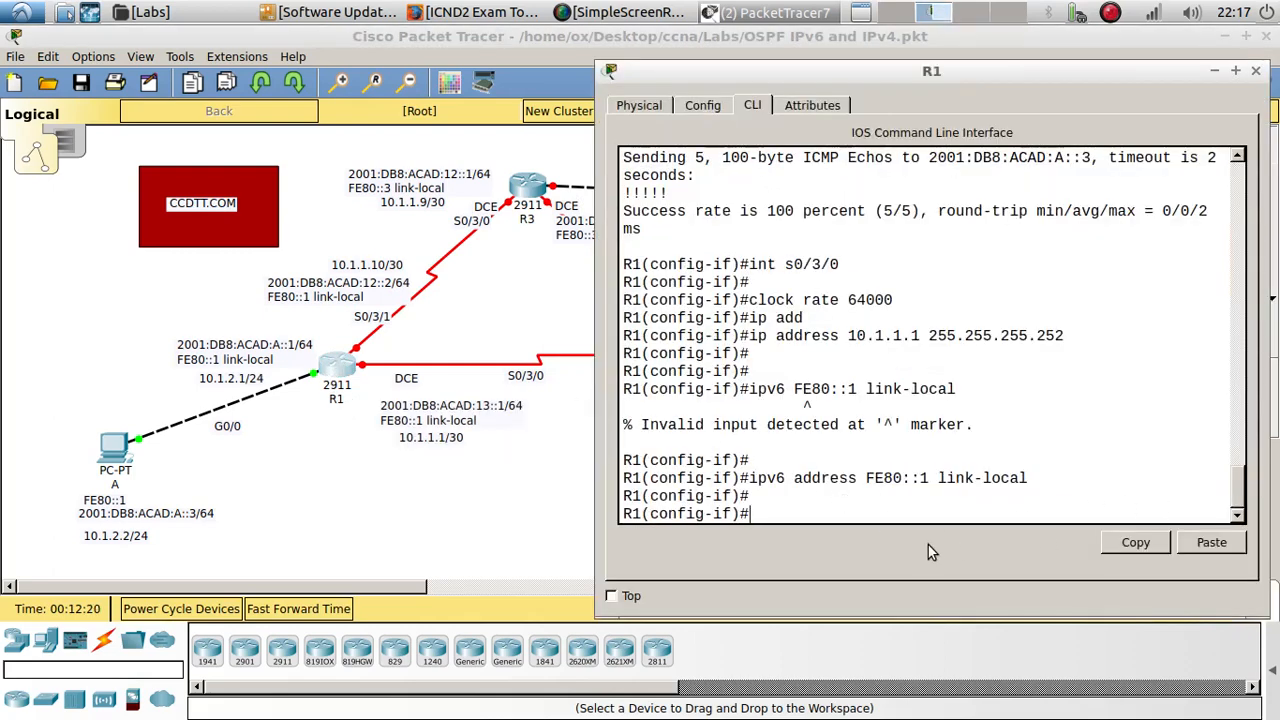
text(ipv6 add)
key(Tab)
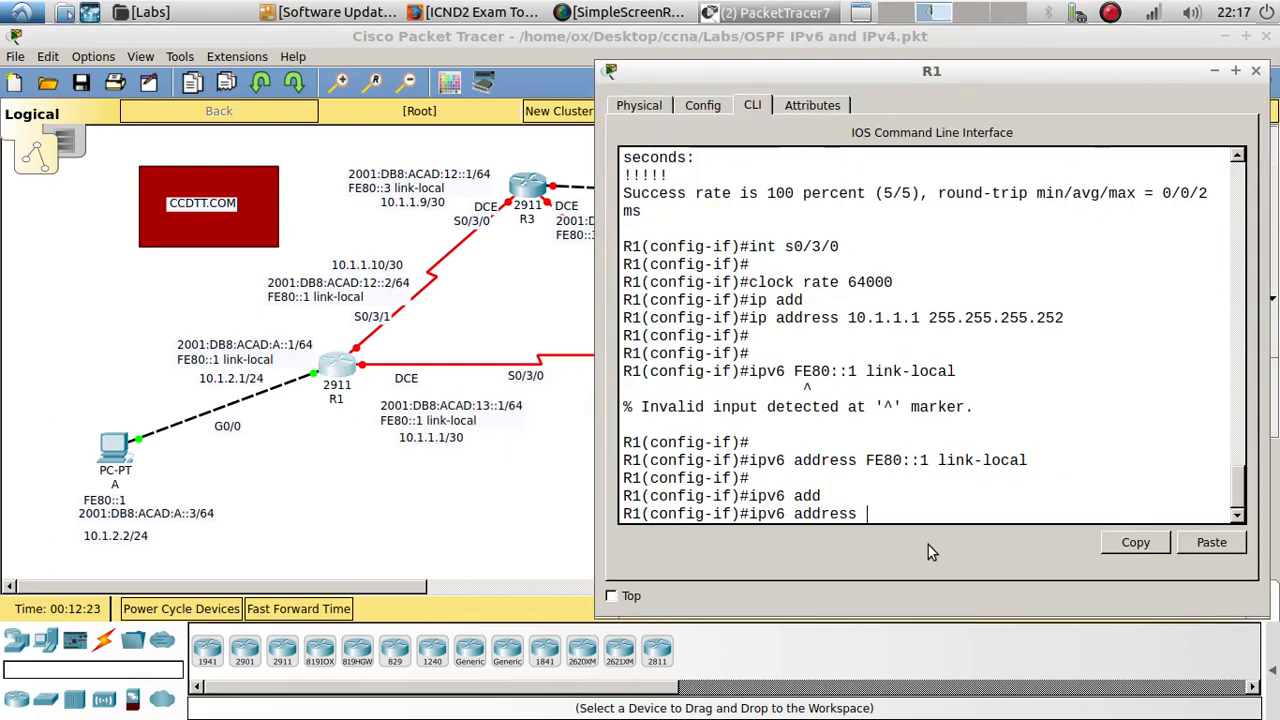
click(1212, 546)
key(Return)
key(Return)
key(Return)
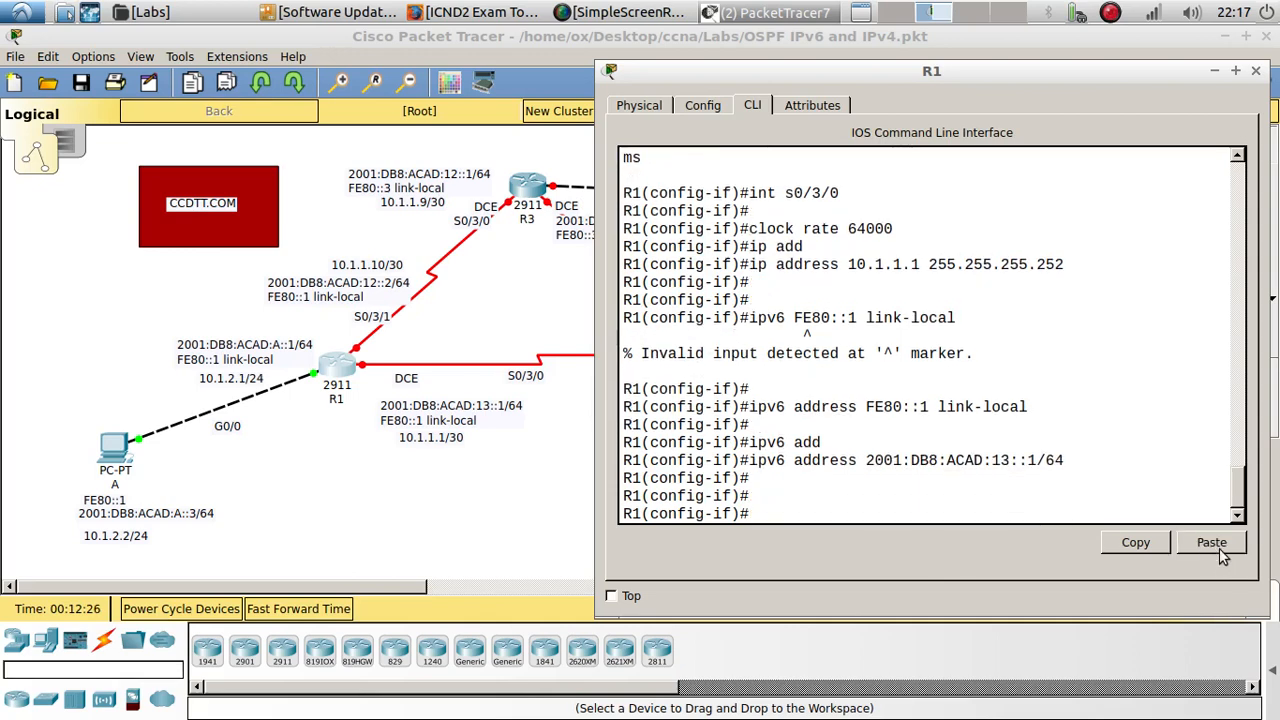
Enter R1's serial interface s0/3/1 and assign it IPv4 address 10.1.1.10 with mask 255.255.255.252.
text(INT S0/3/1)
key(Return)
key(Return)
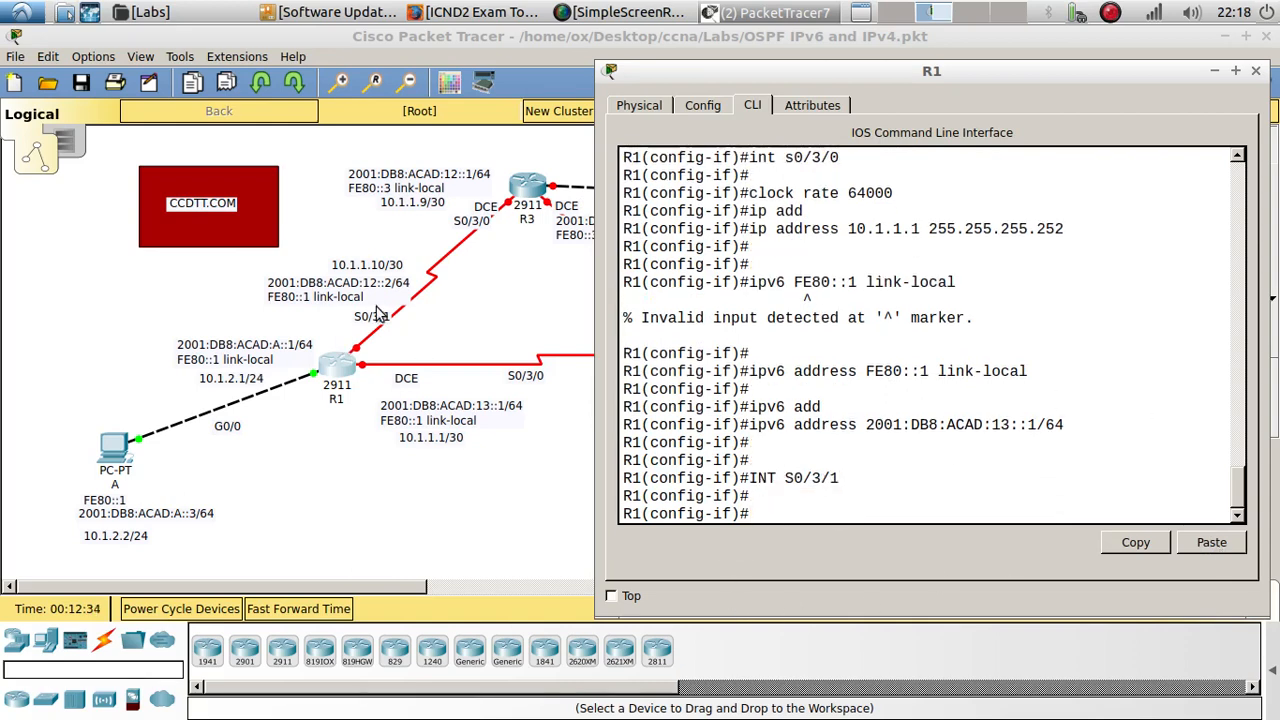
text(ip add)
key(Tab)
text(10.1.)
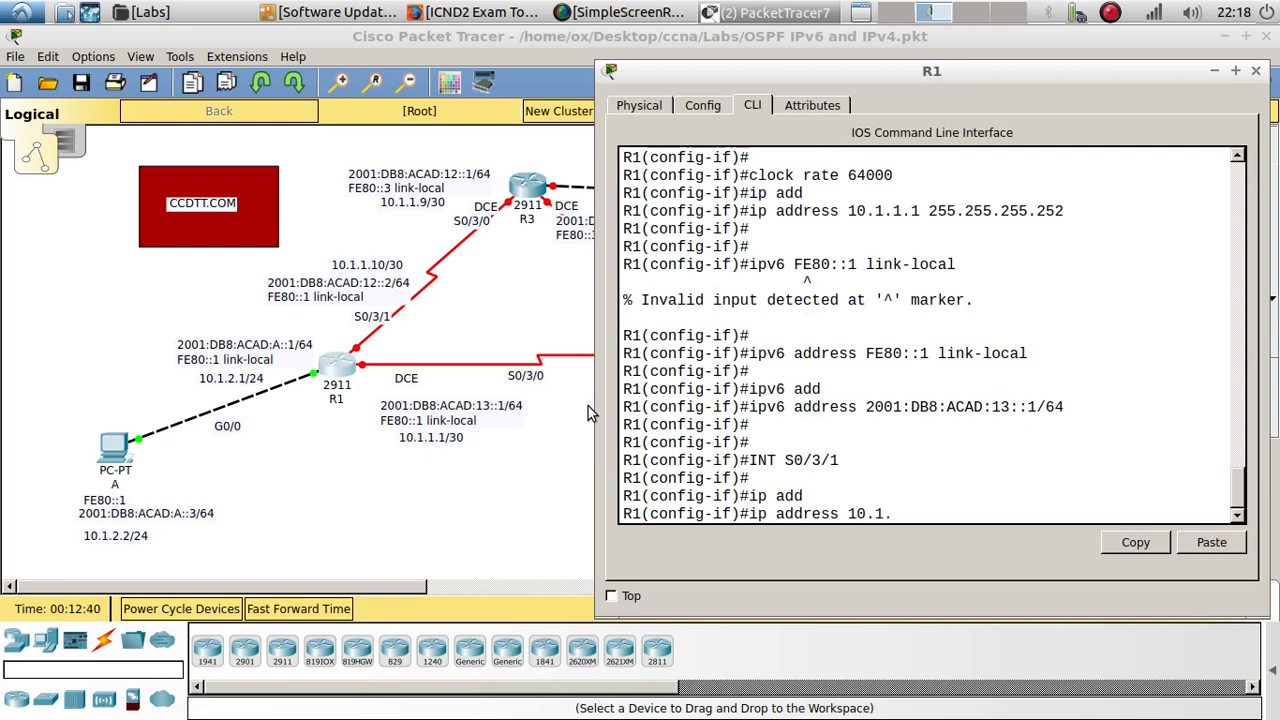
text(1.10 255.255.255.252)
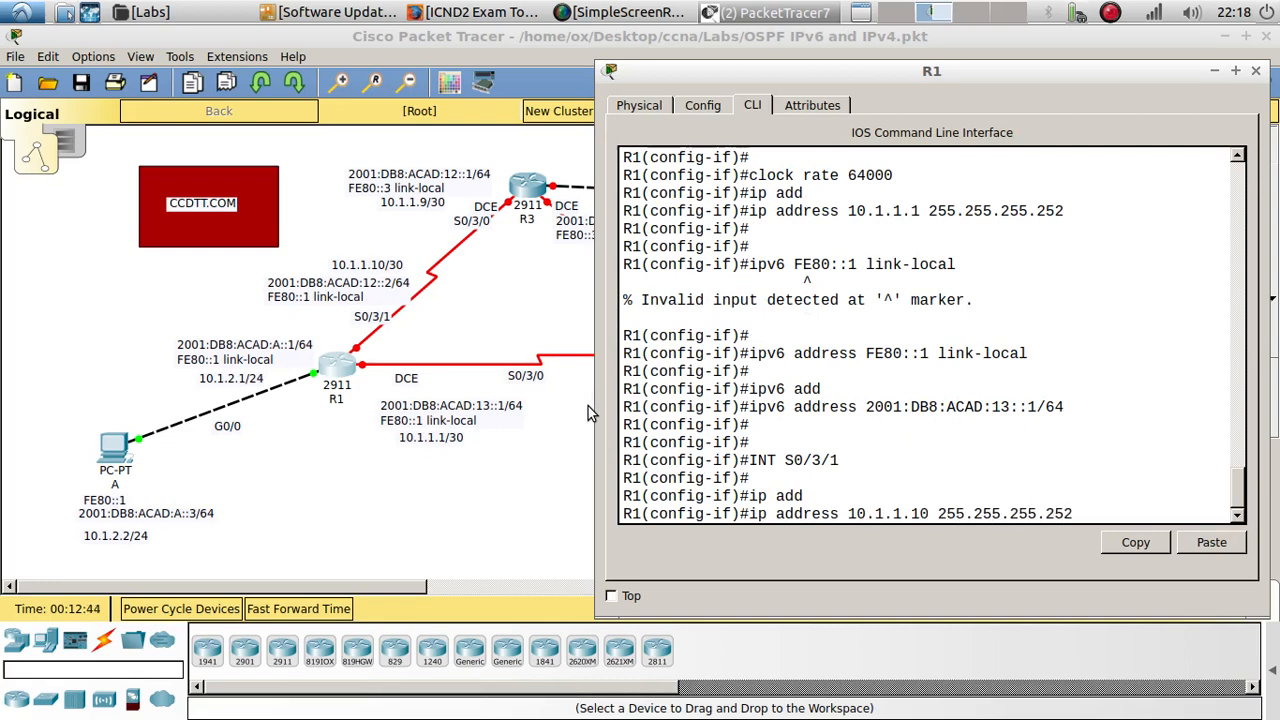
key(Return)
key(Return)
Copy FE80::1 link-local from R1's s0/3/1 label and assign it as the interface's link-local IPv6 address.
text(ip ad)
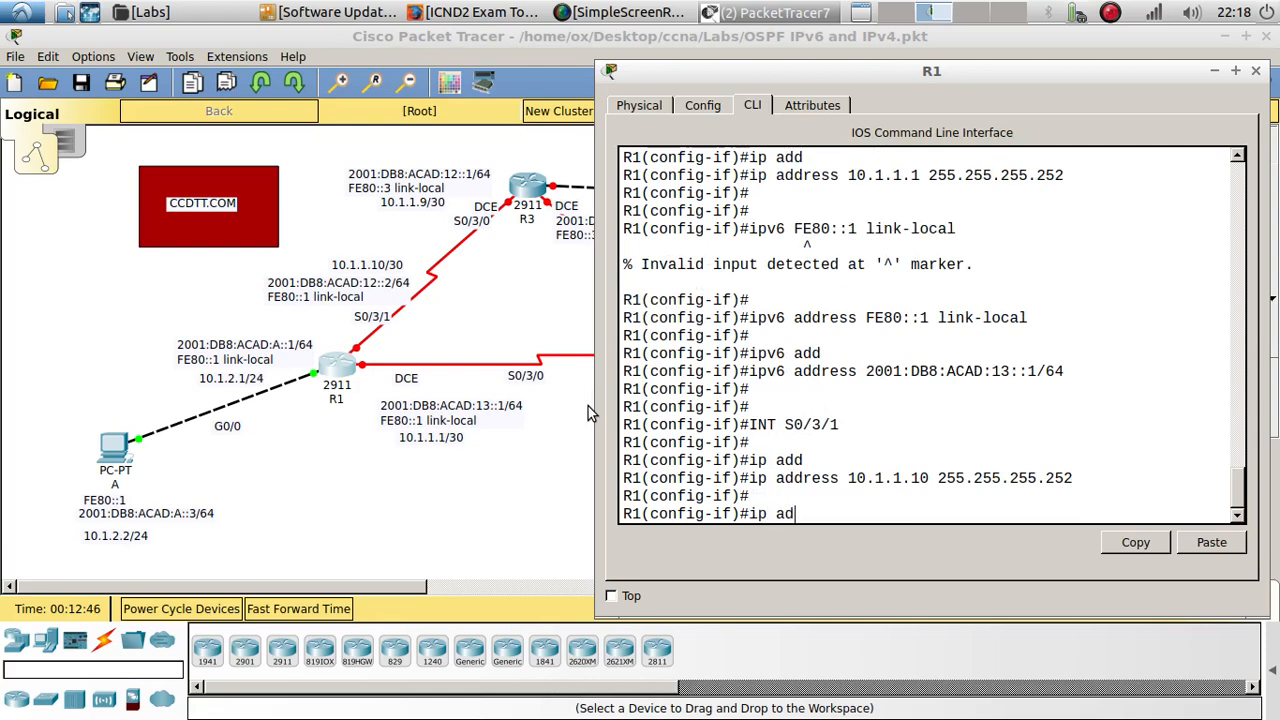
key(BackSpace)
text(v6 add)
key(Tab)
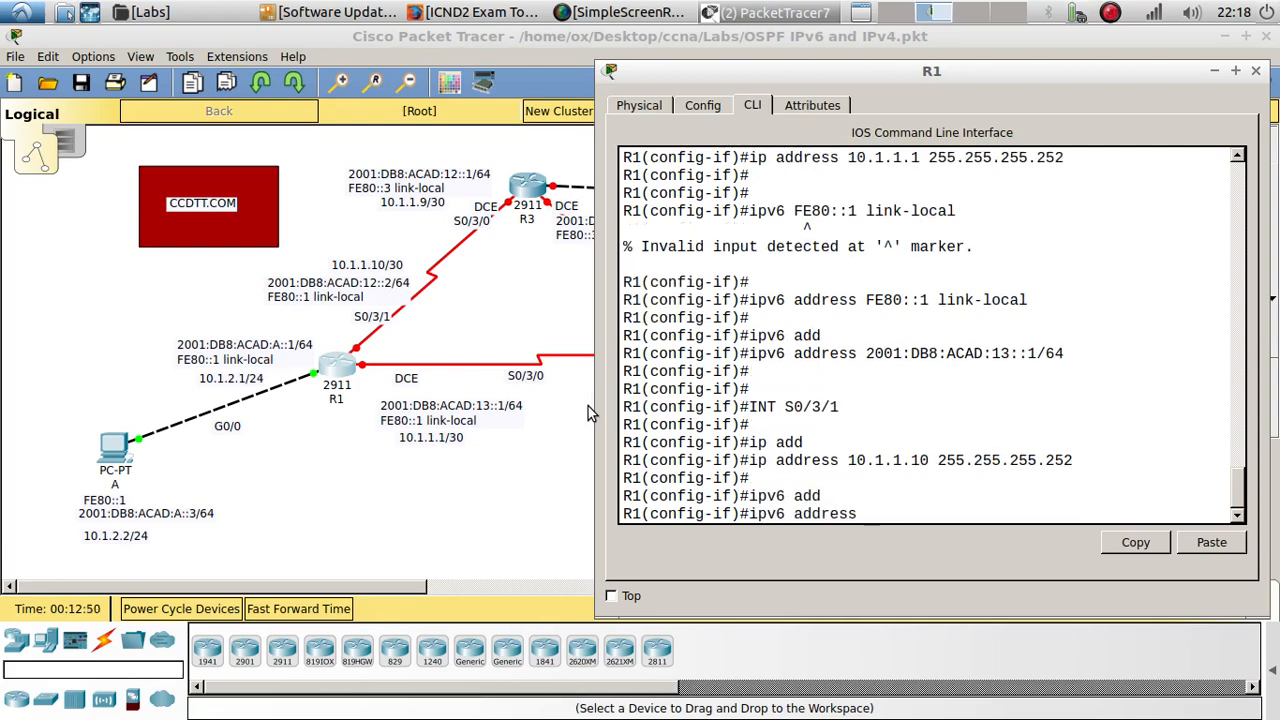
click(315, 300)
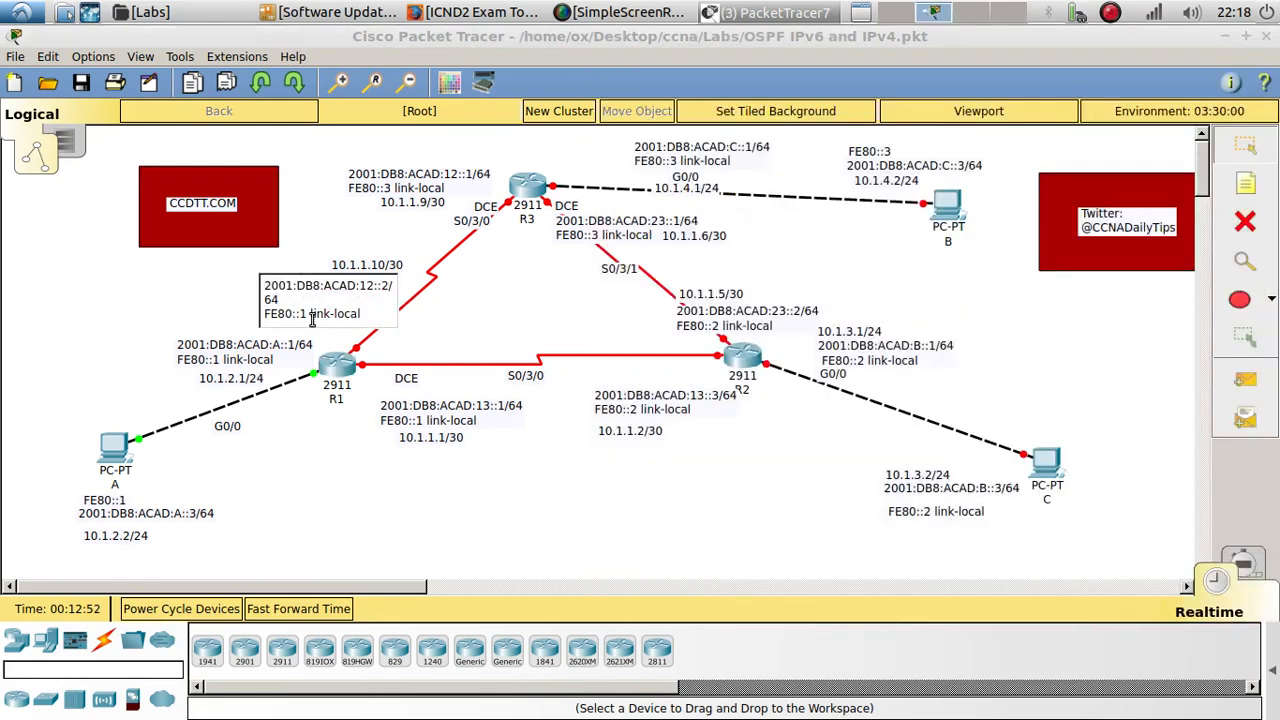
triple_click(312, 318)
key(ctrl+c)
click(337, 366)
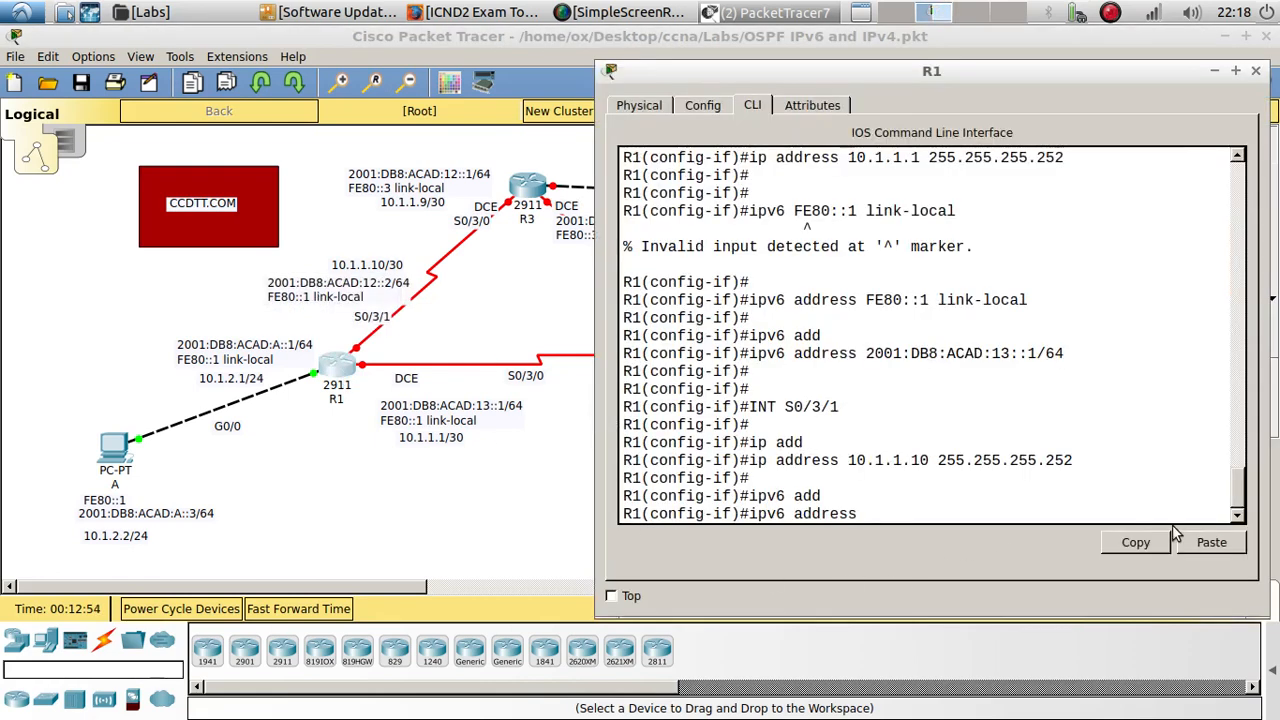
click(1200, 542)
key(Return)
Copy 2001:DB8:ACAD:12::2/64 from R1's s0/3/1 label and assign it as the interface's IPv6 address.
text(ip)
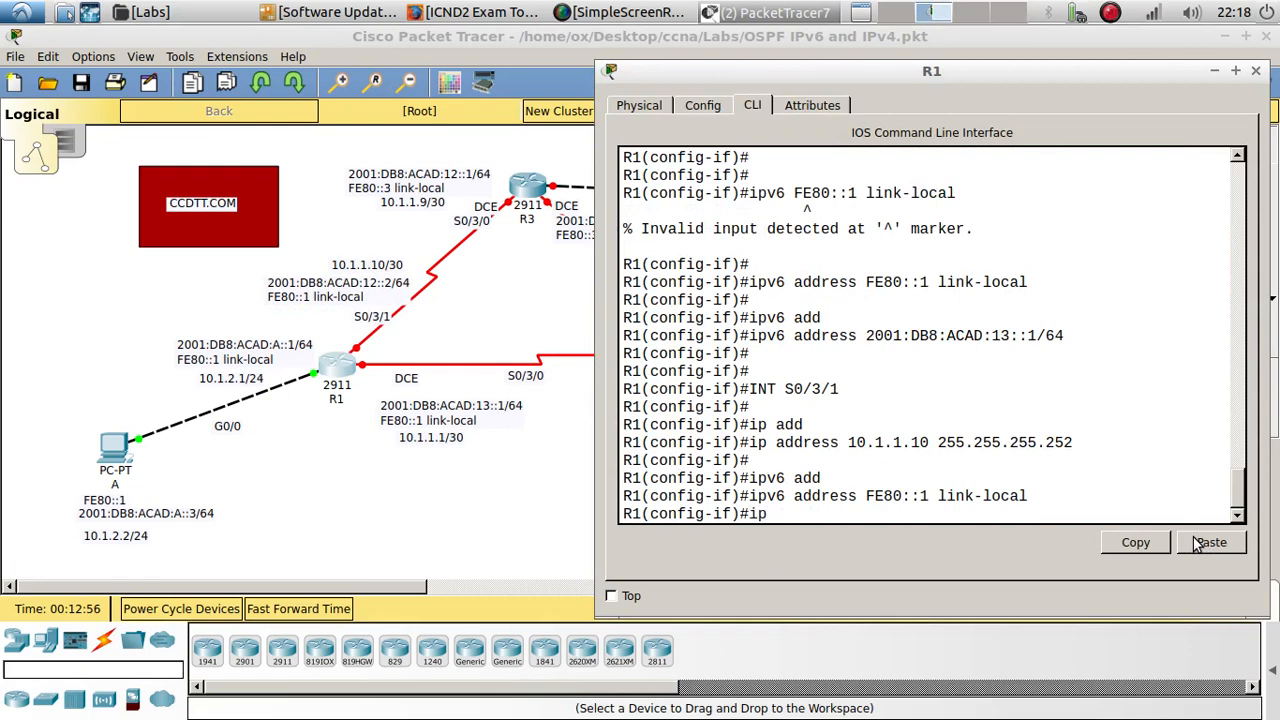
text(v6 add)
key(Tab)
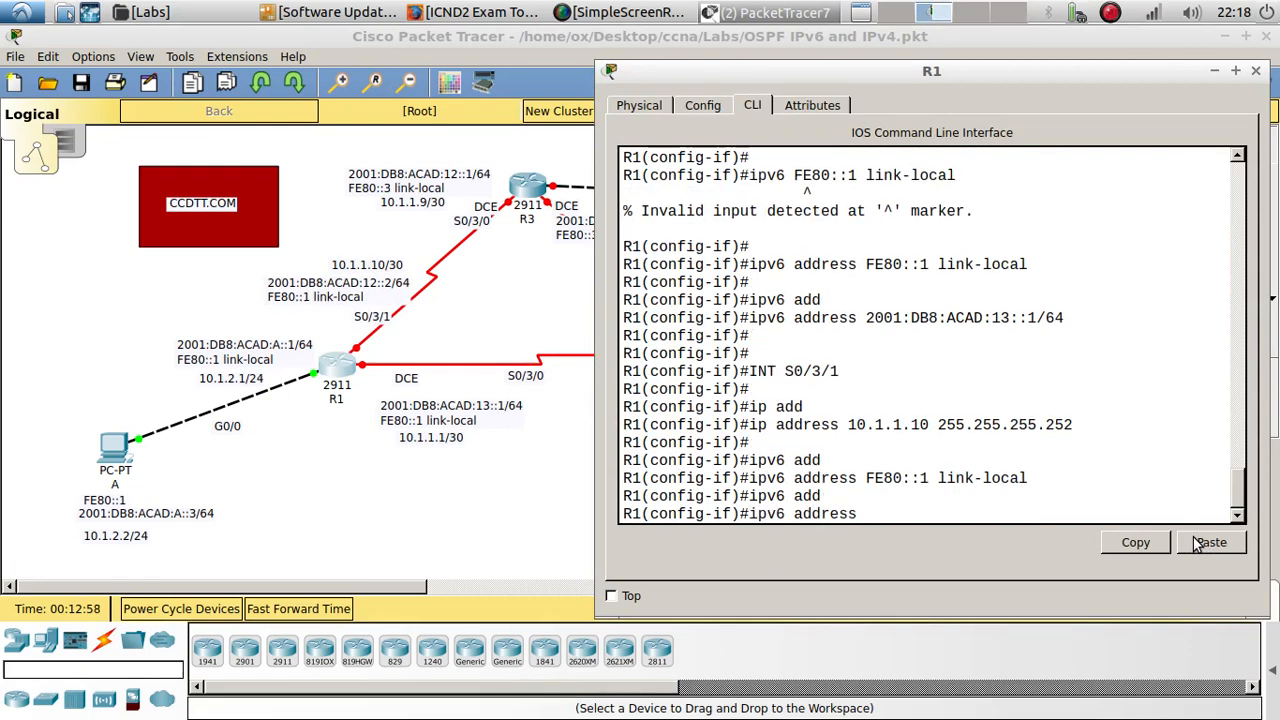
click(365, 286)
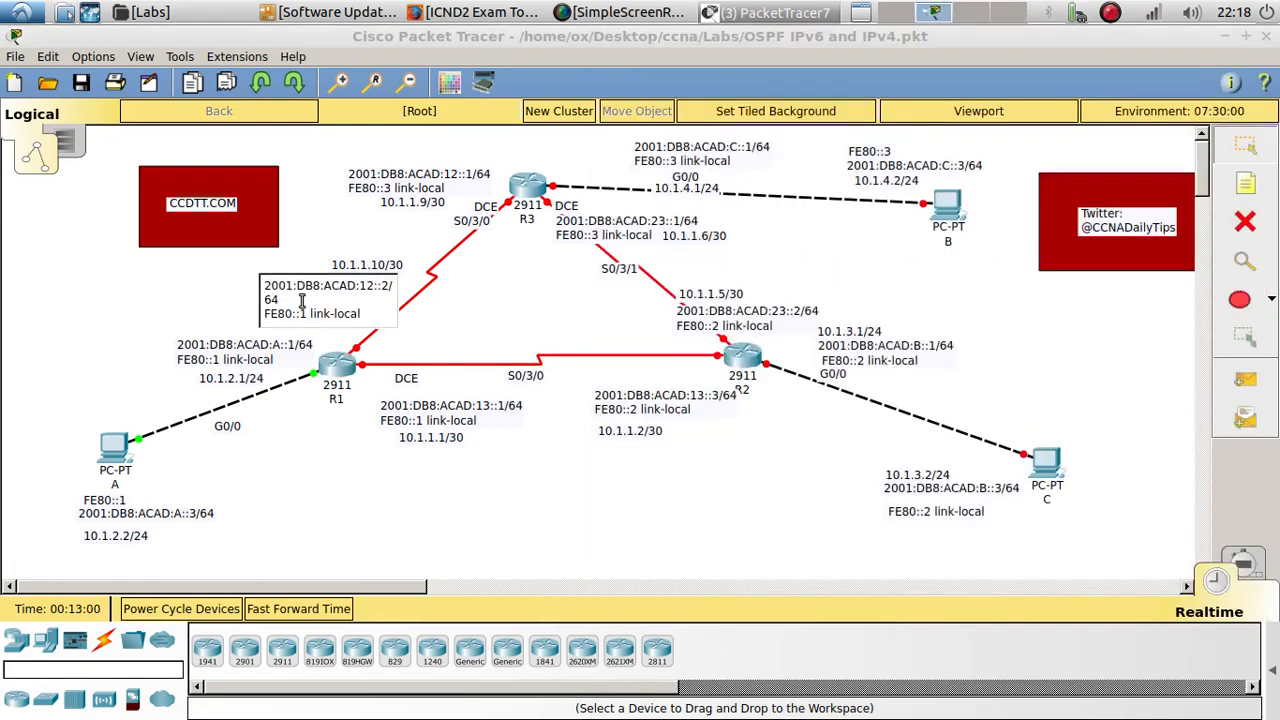
drag(278, 299, 262, 283)
key(ctrl+c)
click(335, 365)
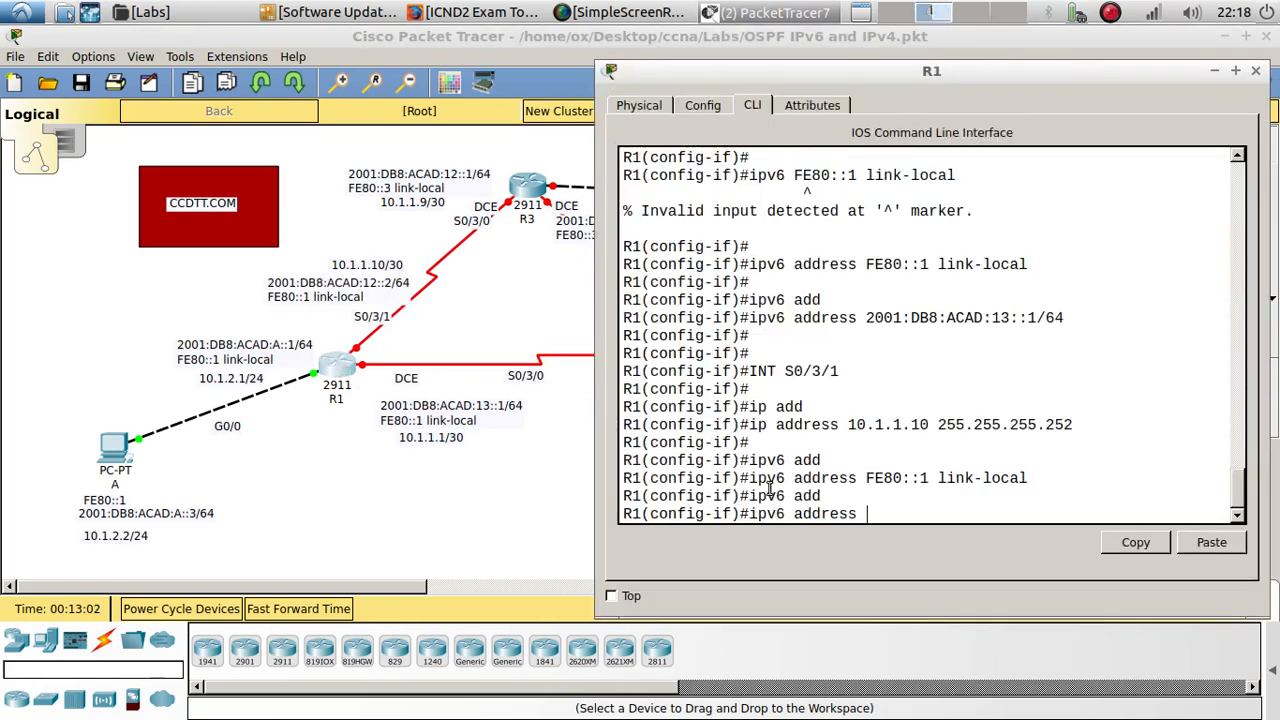
click(1205, 543)
key(Return)
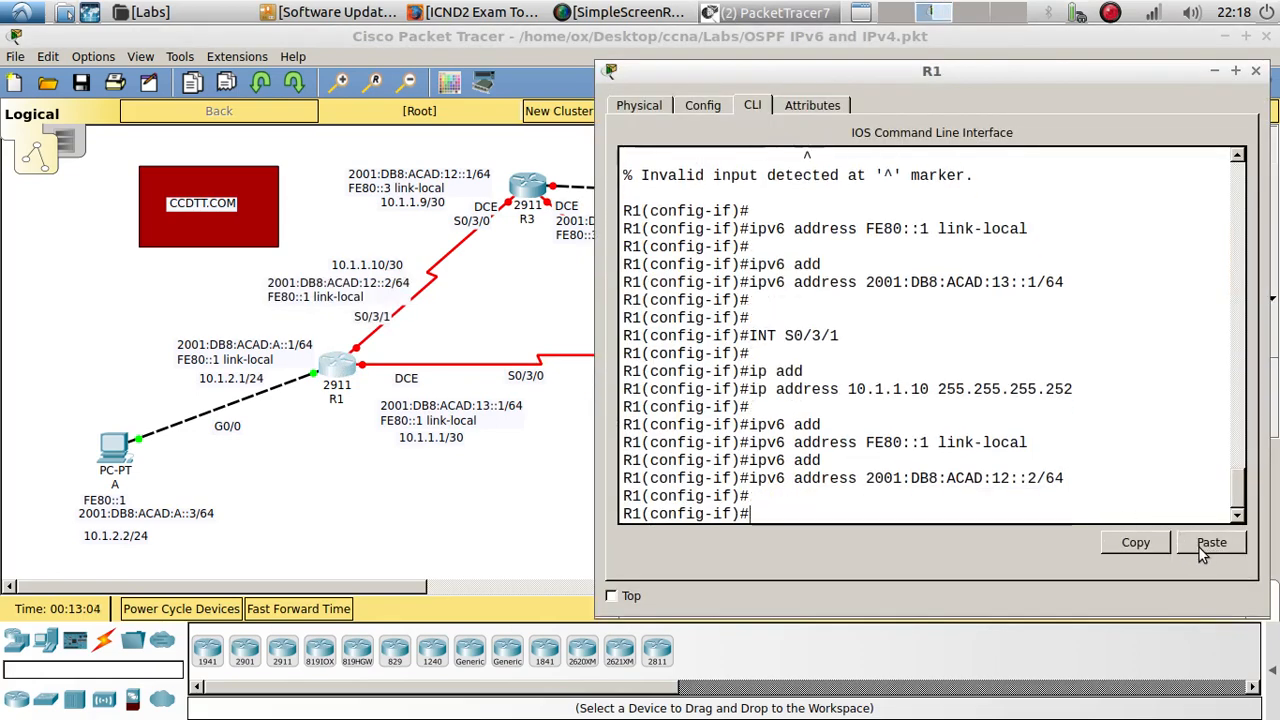
Exit R1's interface configuration and start IPv6 OSPF process 1 with ipv6 router ospf 1.
drag(825, 72, 797, 49)
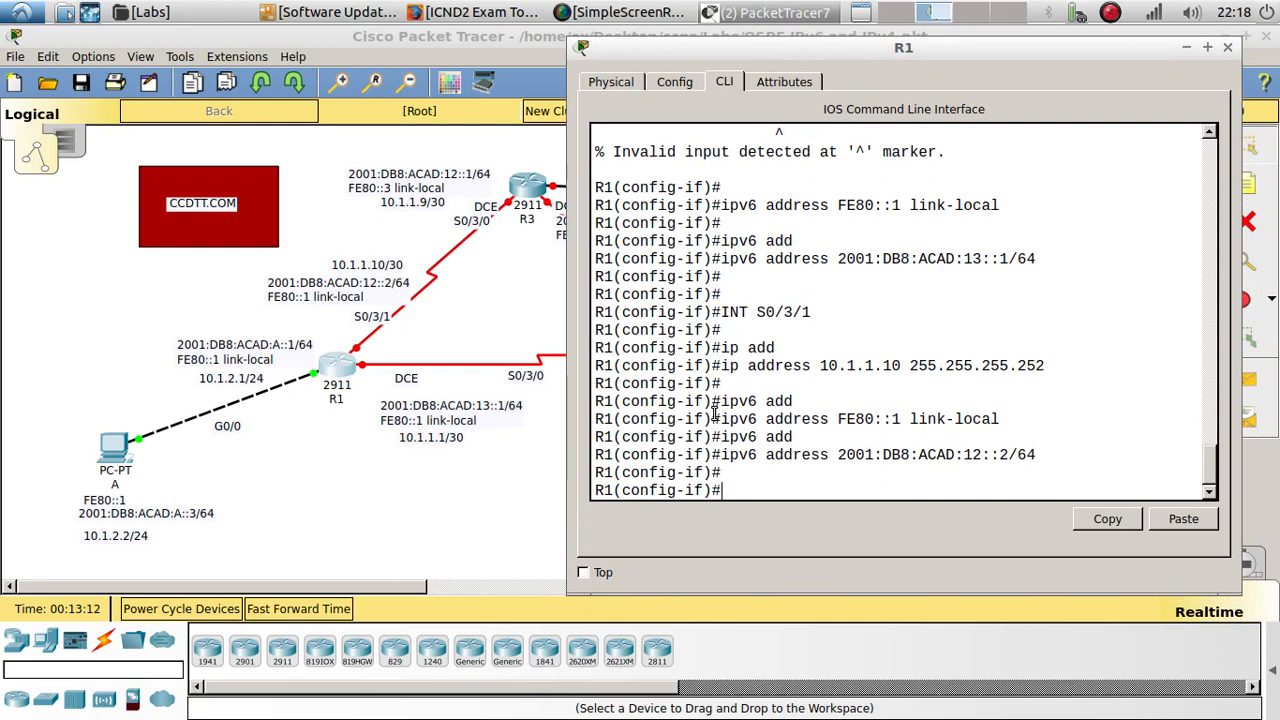
text(exit)
key(Return)
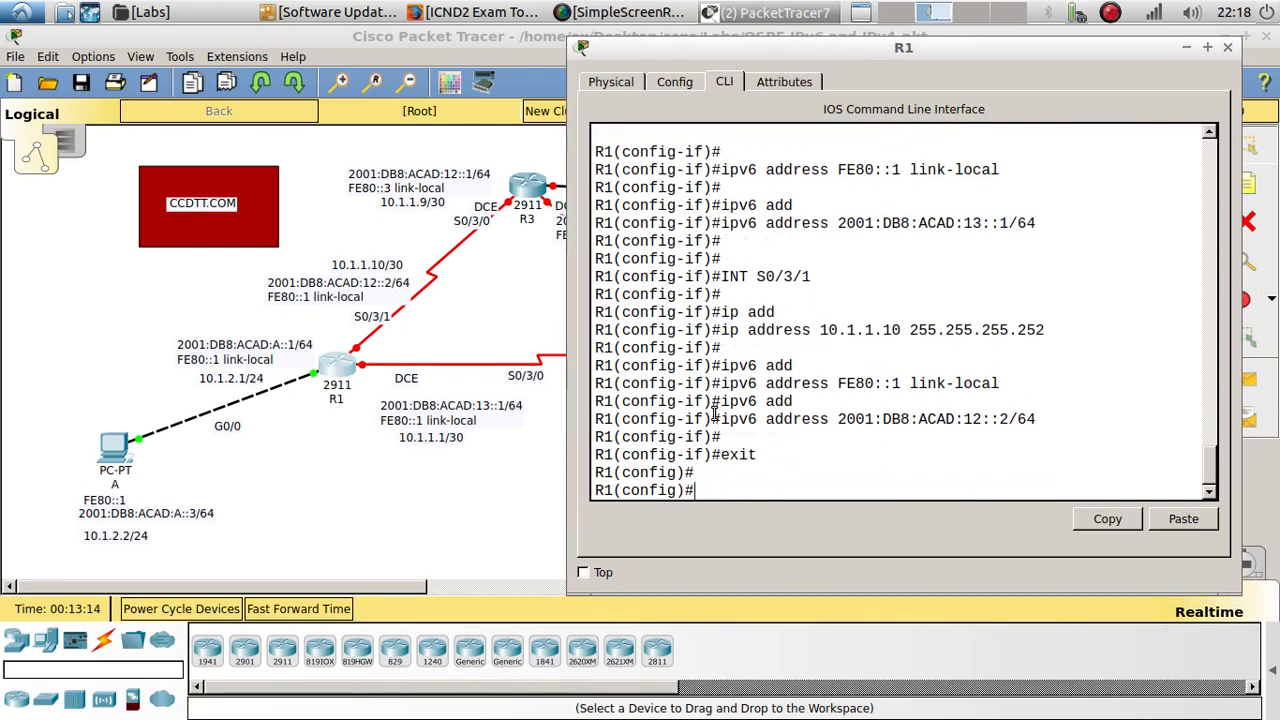
text(ipv6 rou)
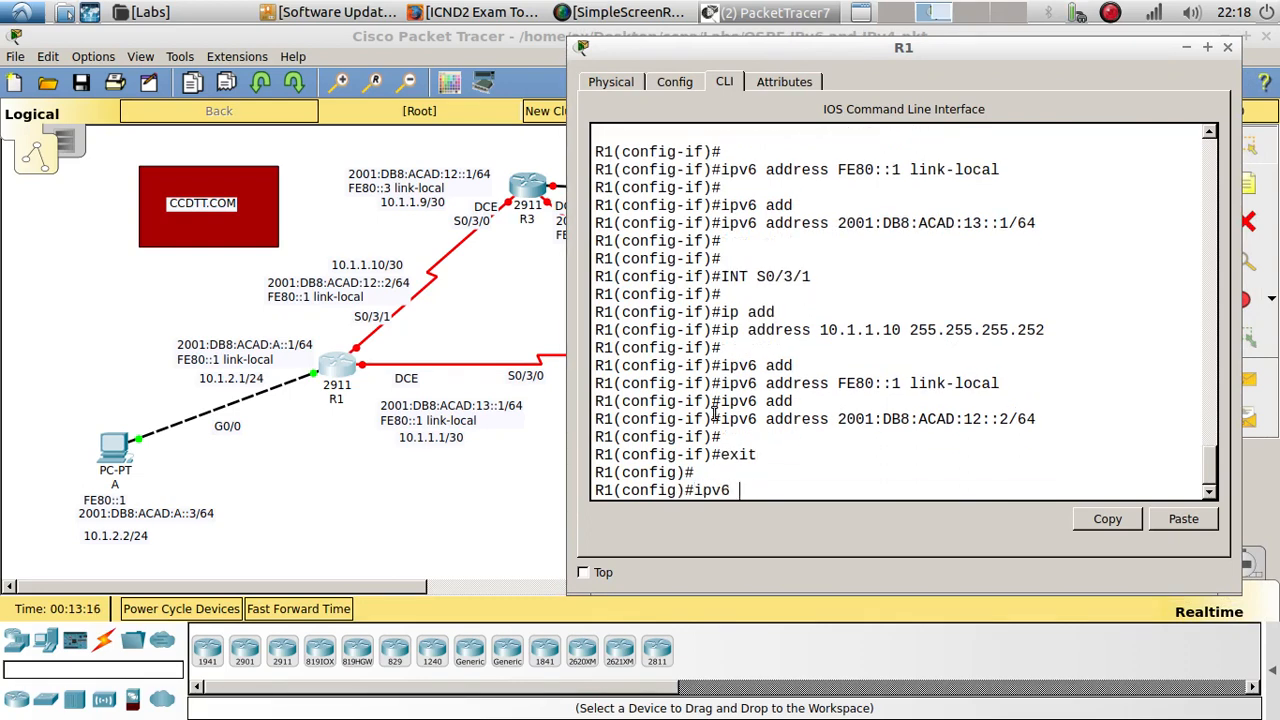
key(Tab)
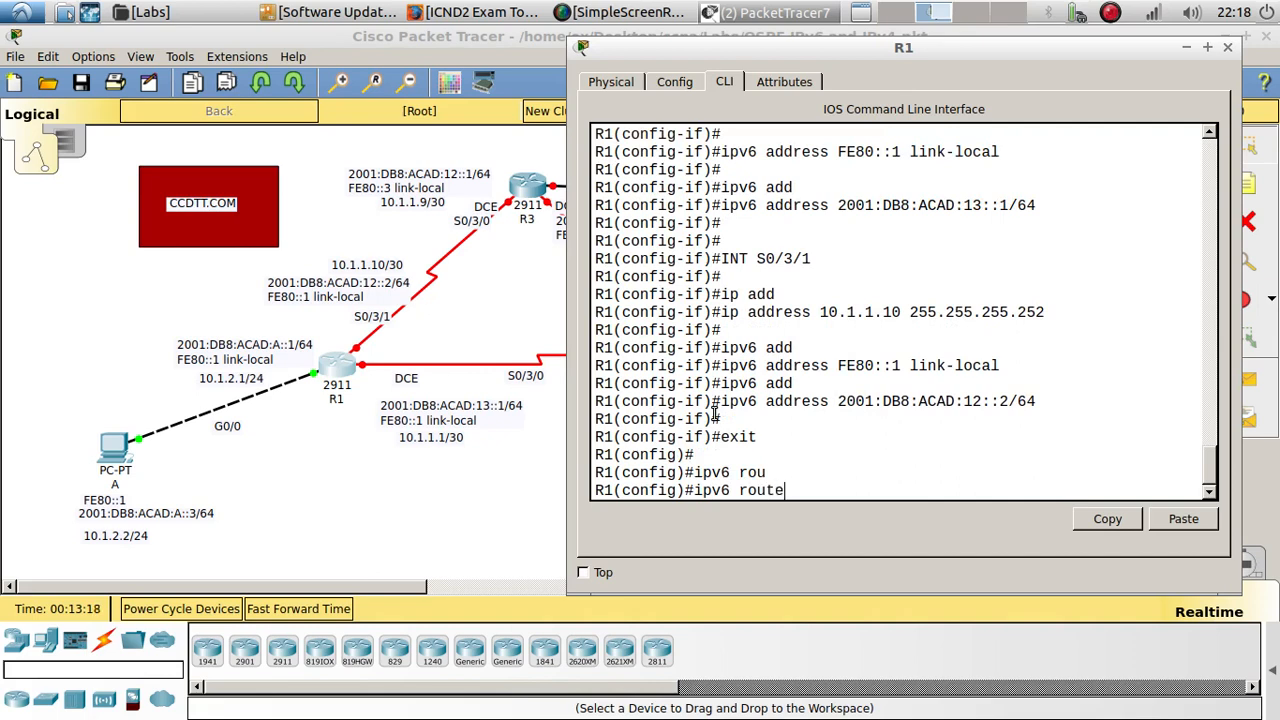
text(os)
key(Tab)
text(1)
key(Return)
key(Return)
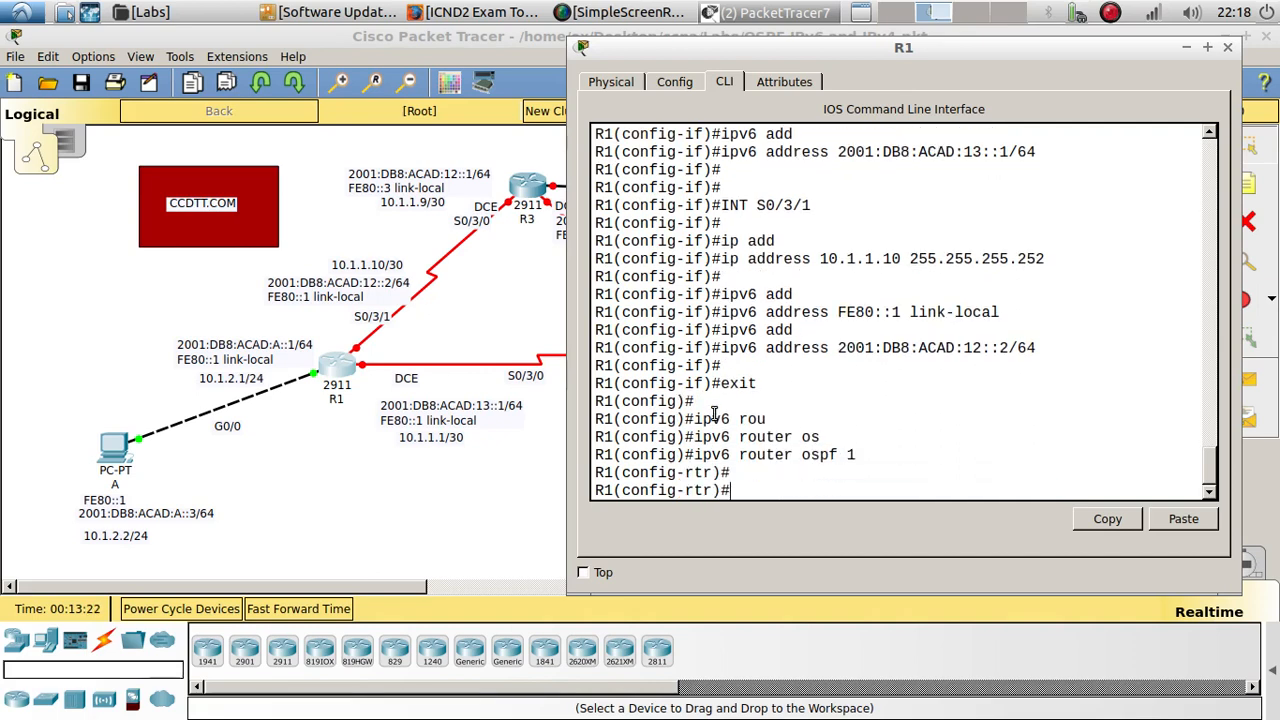
text(net)
key(Tab)
text(work)
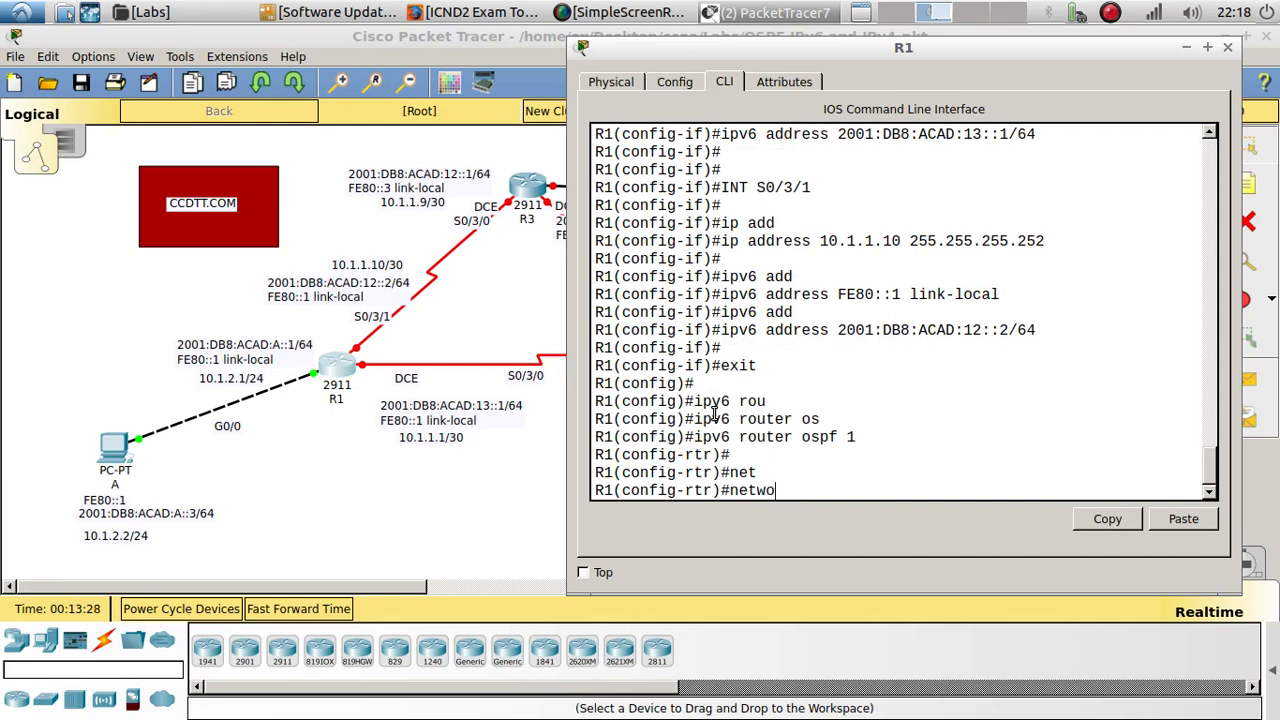
key(BackSpace)
key(BackSpace)
key(BackSpace)
key(BackSpace)
key(BackSpace)
key(BackSpace)
key(BackSpace)
Set the router ID of R1's IPv6 OSPF process to 1.1.1.1.
text(route)
key(Tab)
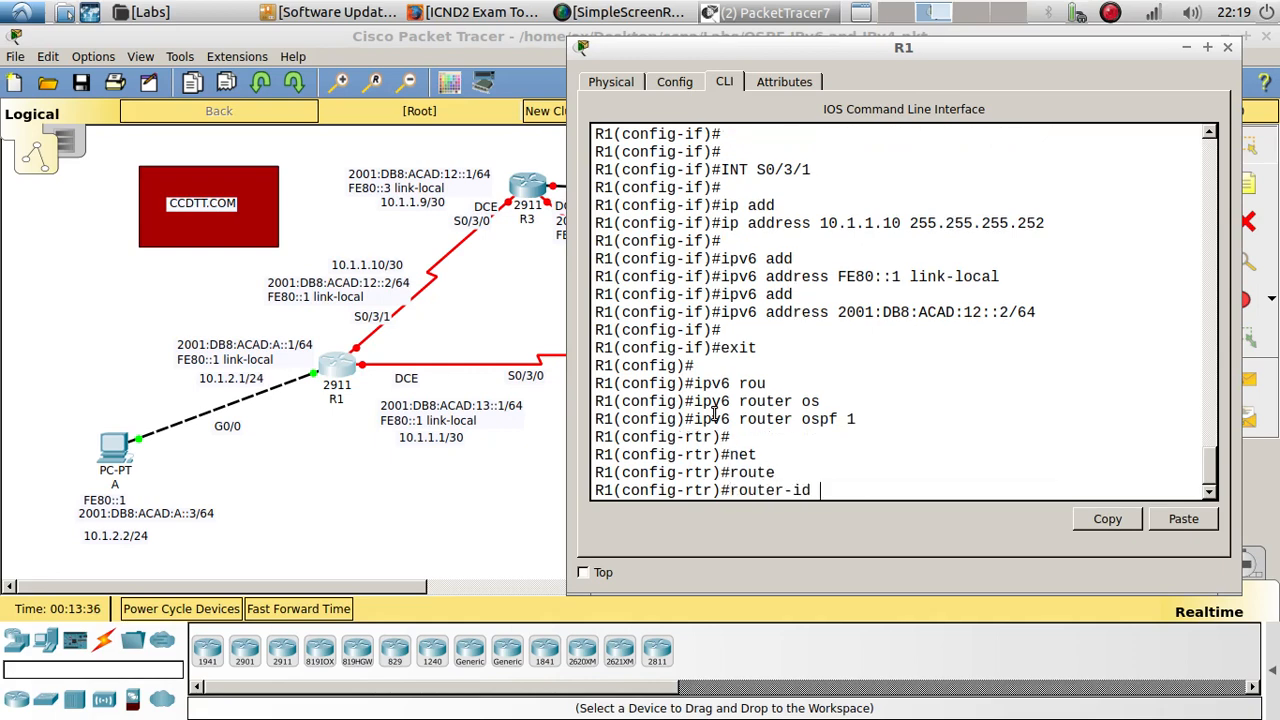
text(1.1.1.1)
key(Return)
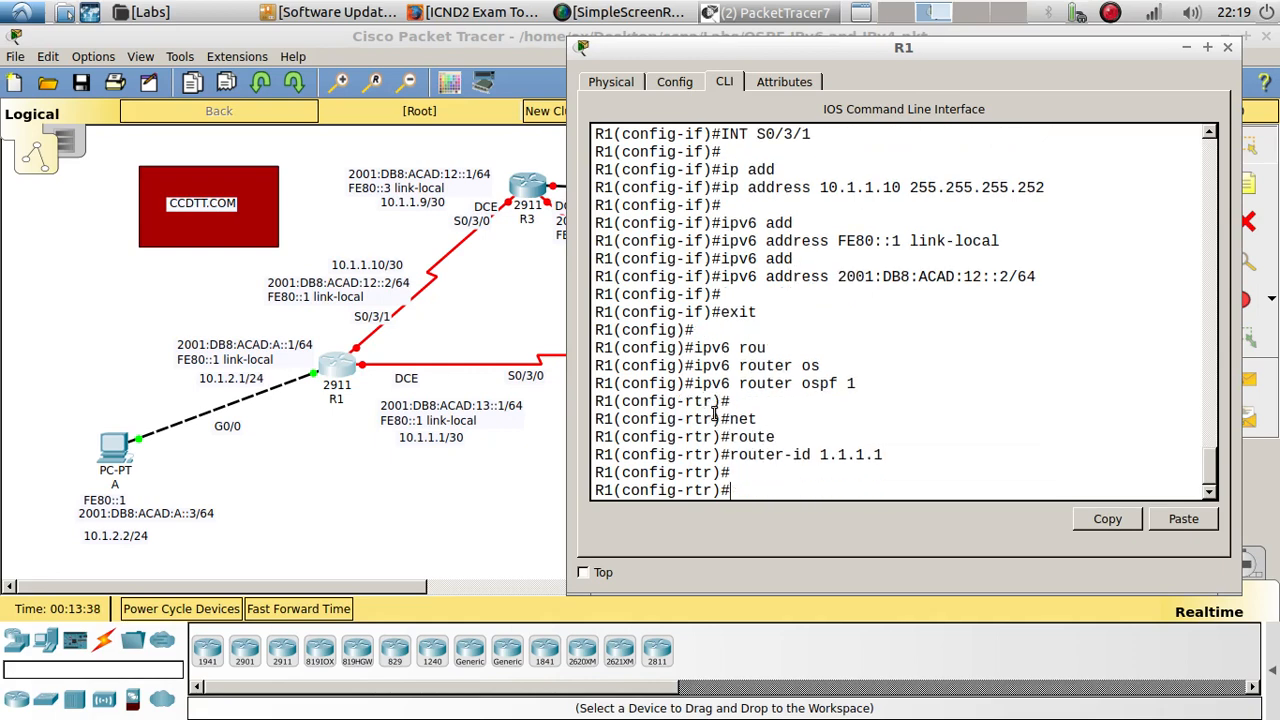
text(network)
key(BackSpace)
key(BackSpace)
key(BackSpace)
key(BackSpace)
key(BackSpace)
key(BackSpace)
key(BackSpace)
Exit R1's OSPF router configuration and enter interface g0/0.
text(exi)
key(Return)
key(Return)
key(Return)
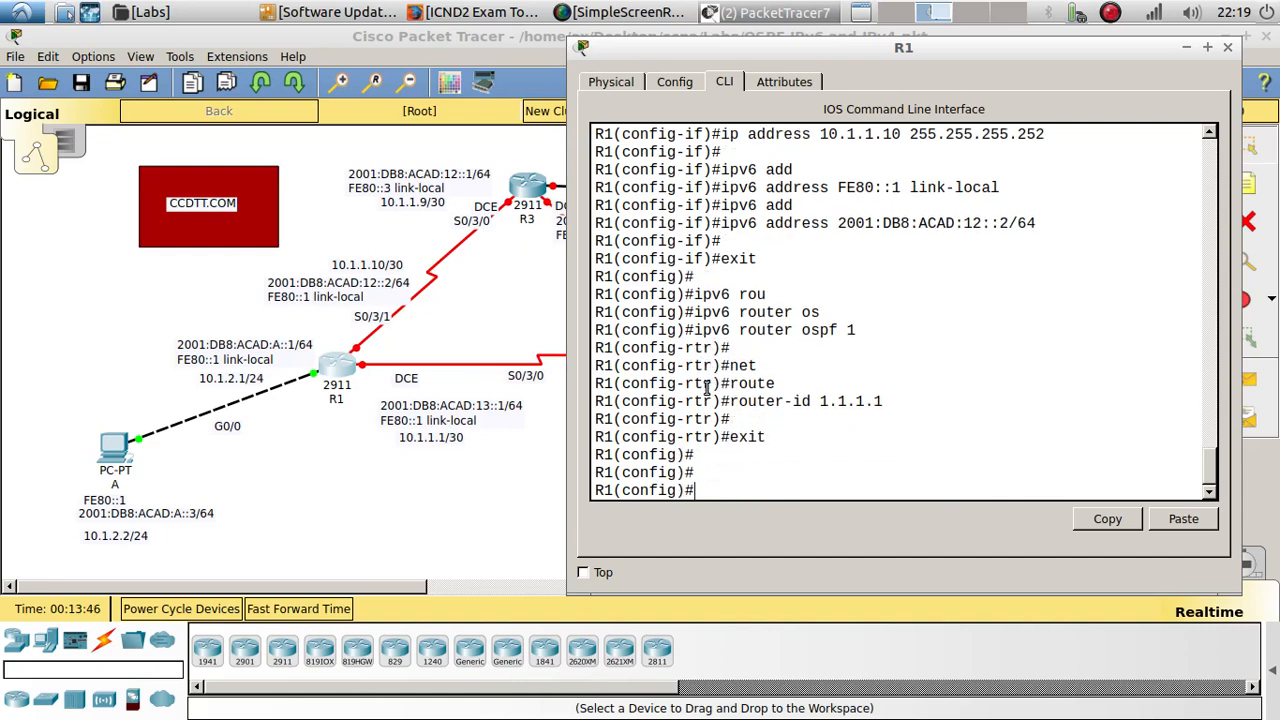
text(int g0/0)
key(Return)
key(Return)
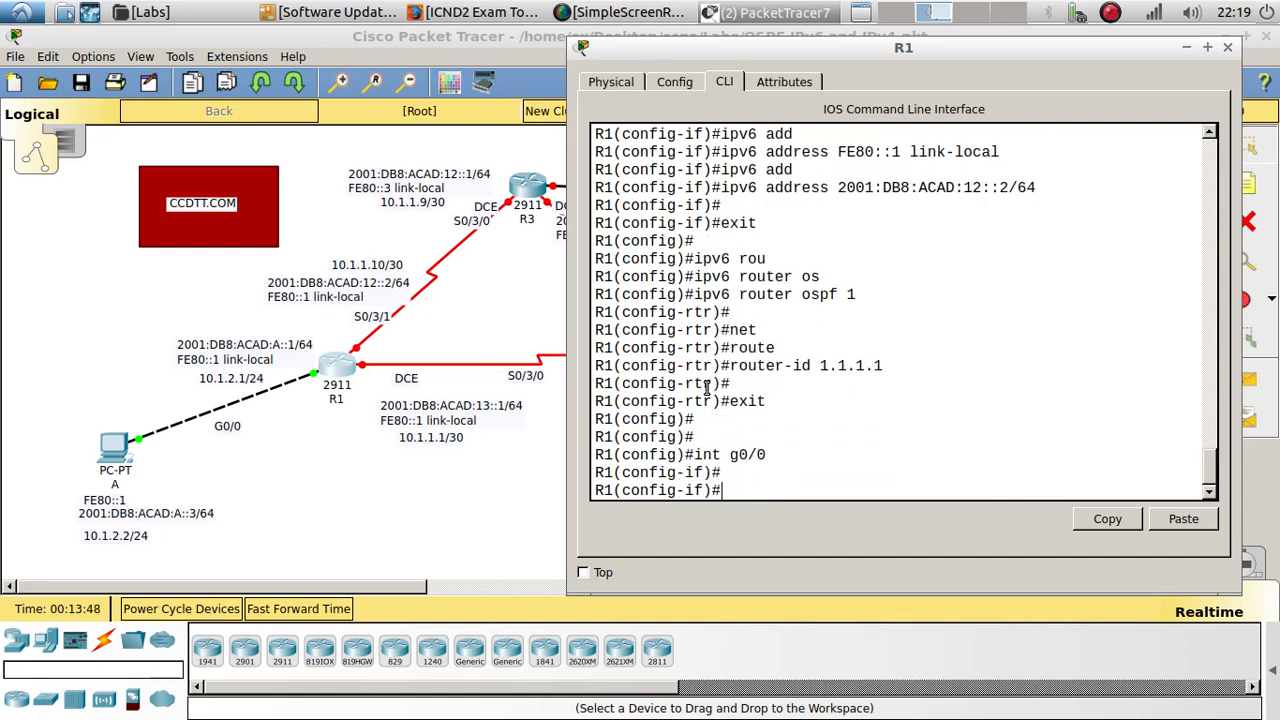
Enable IPv6 OSPF process 1 in area 0 on R1's g0/0 interface, checking the command's required keyword with the built-in help.
text(ipv6 o)
key(Tab)
text(1)
key(Return)
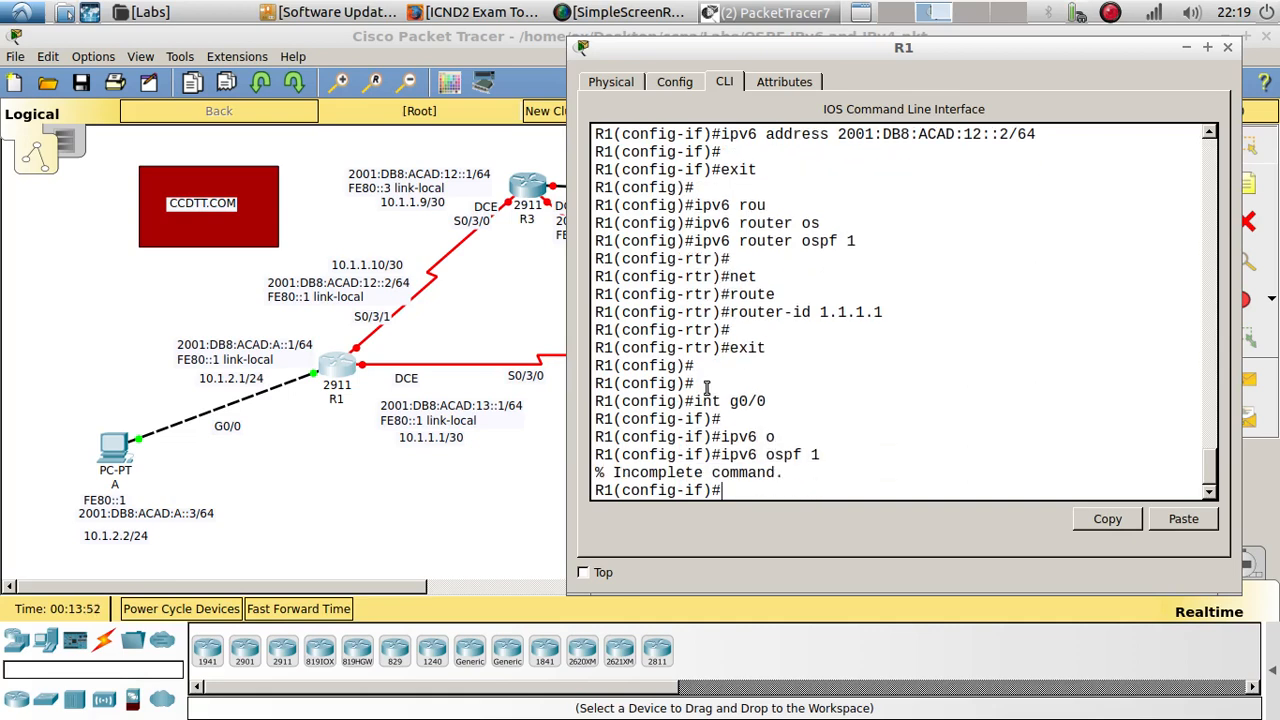
key(Up)
text(?)
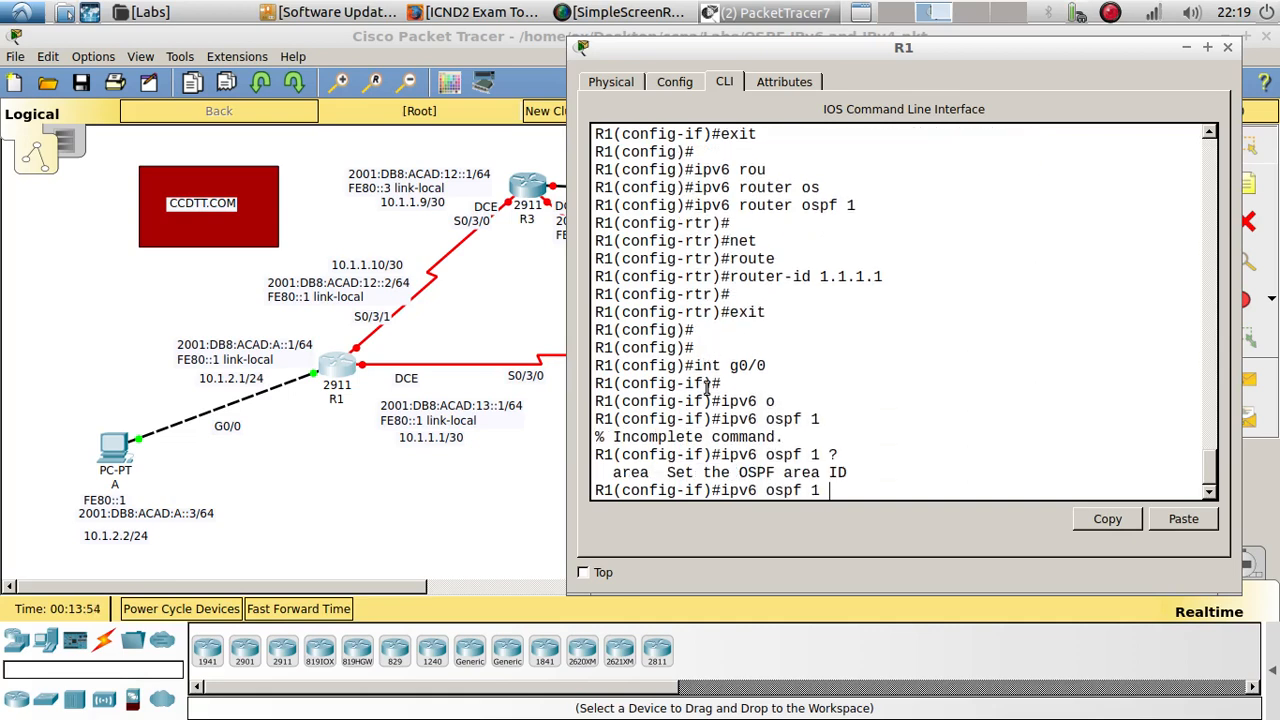
text(ar)
key(Tab)
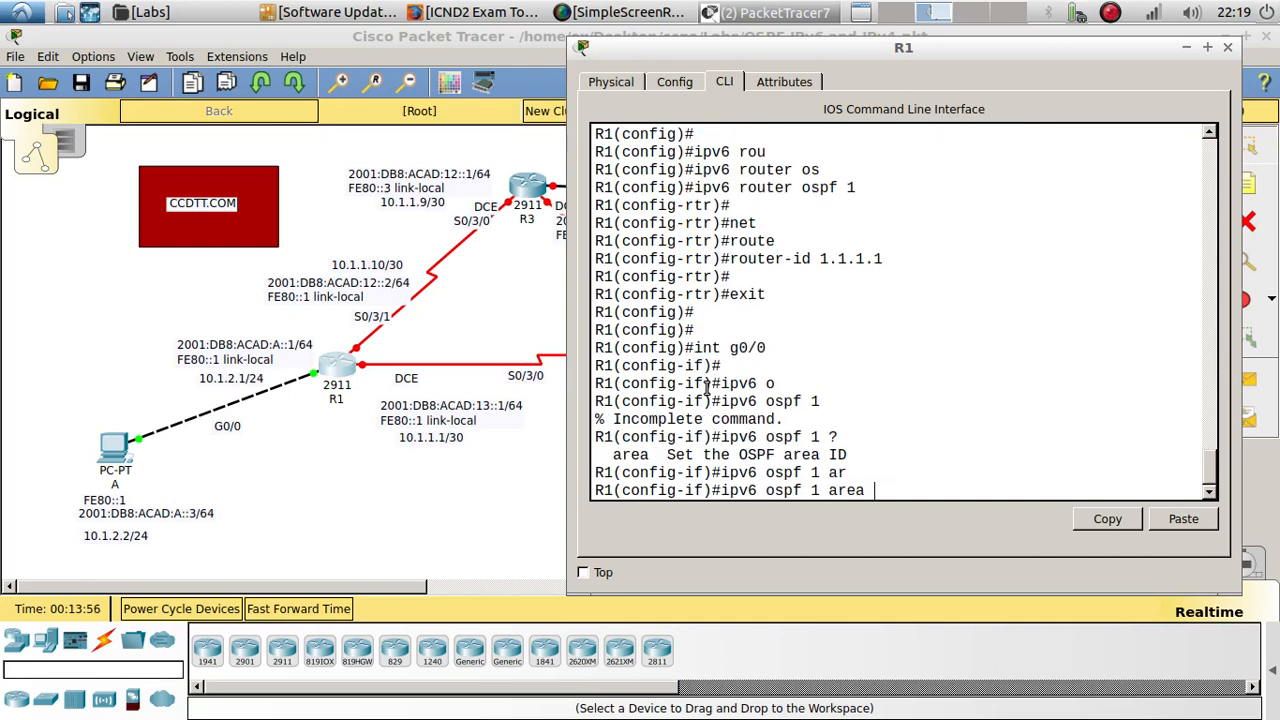
text(0)
key(Return)
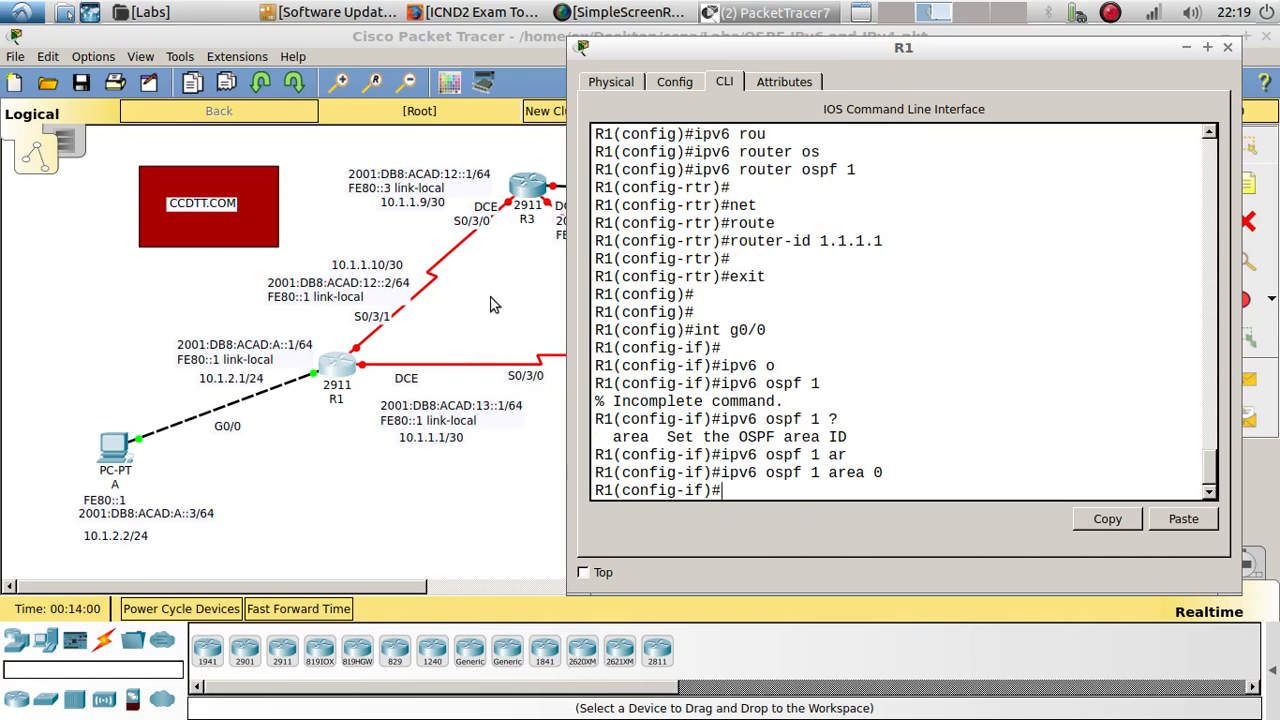
Switch to R1's interface s0/3/0 and enable IPv6 OSPF on it with ipv6 ospf 1 area 0.
drag(889, 476, 867, 476)
click(878, 480)
key(Up)
key(Up)
key(Up)
key(Up)
key(Up)
key(Up)
key(BackSpace)
key(BackSpace)
key(BackSpace)
key(BackSpace)
text(s0/3/)
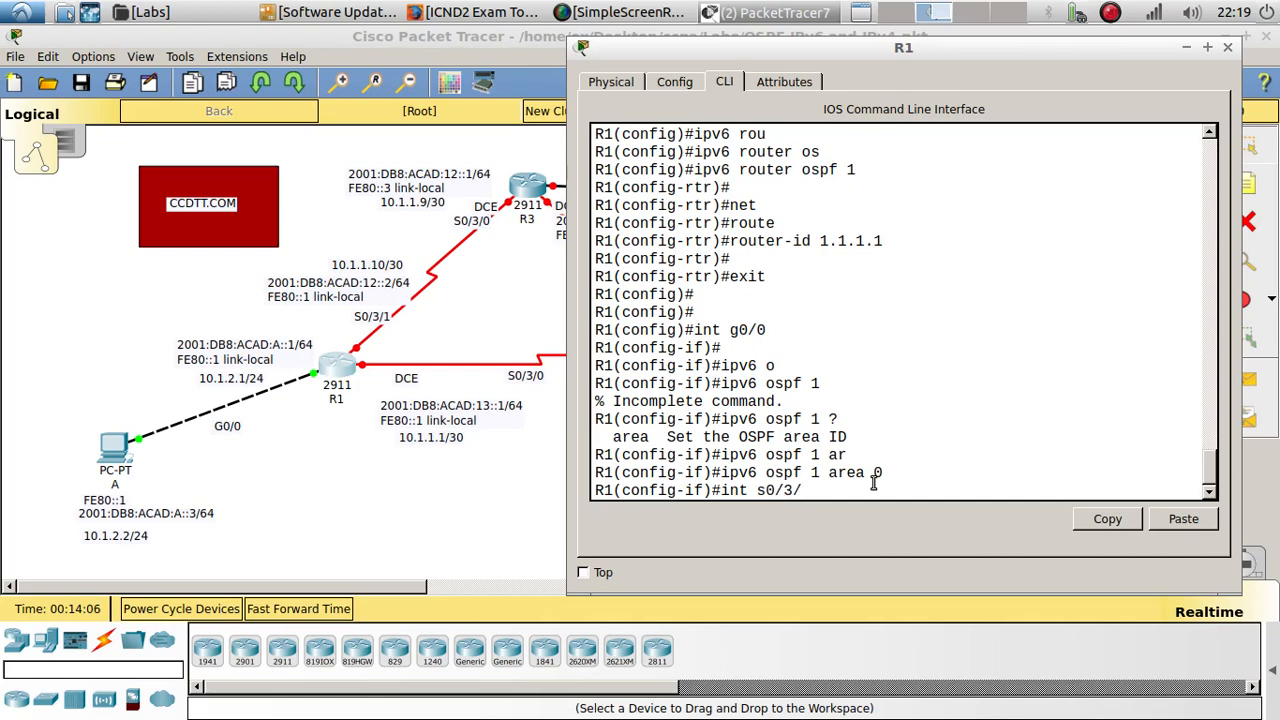
text(0)
key(Return)
key(Up)
key(Up)
key(Return)
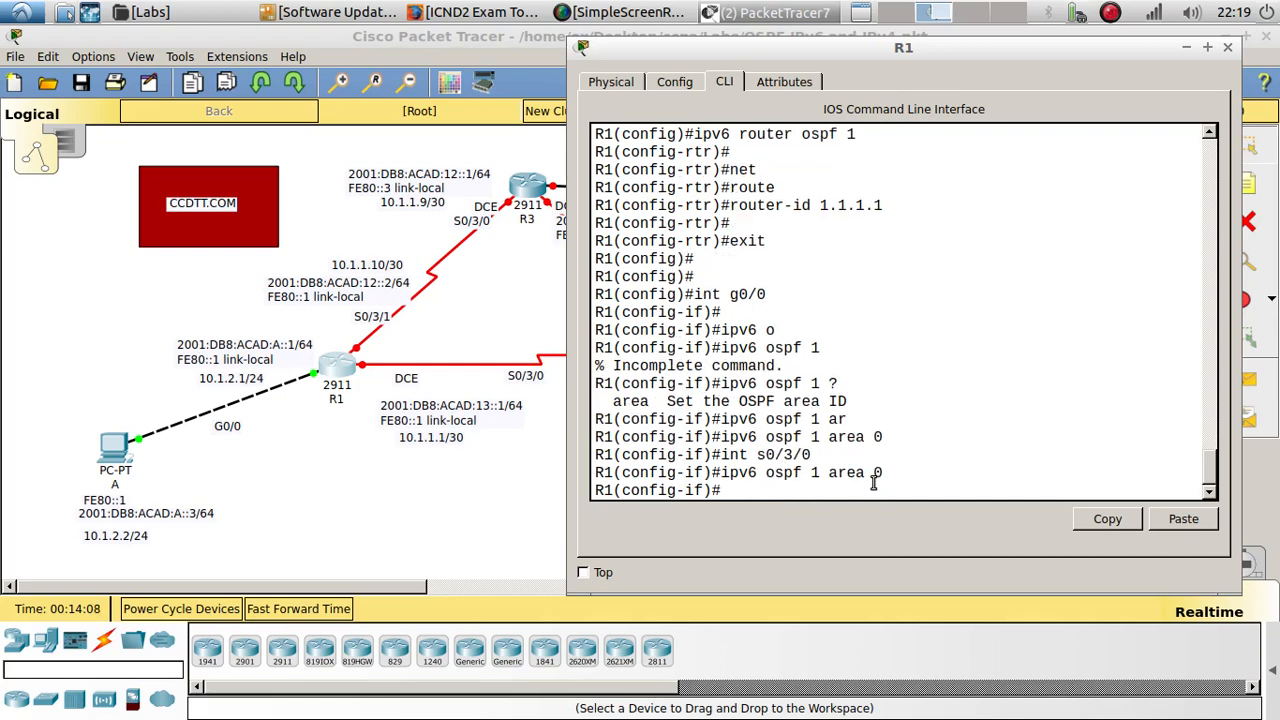
Switch to R1's interface s0/3/1 and enable IPv6 OSPF on it with ipv6 ospf 1 area 0.
key(Up)
key(Up)
key(BackSpace)
text(1)
key(Return)
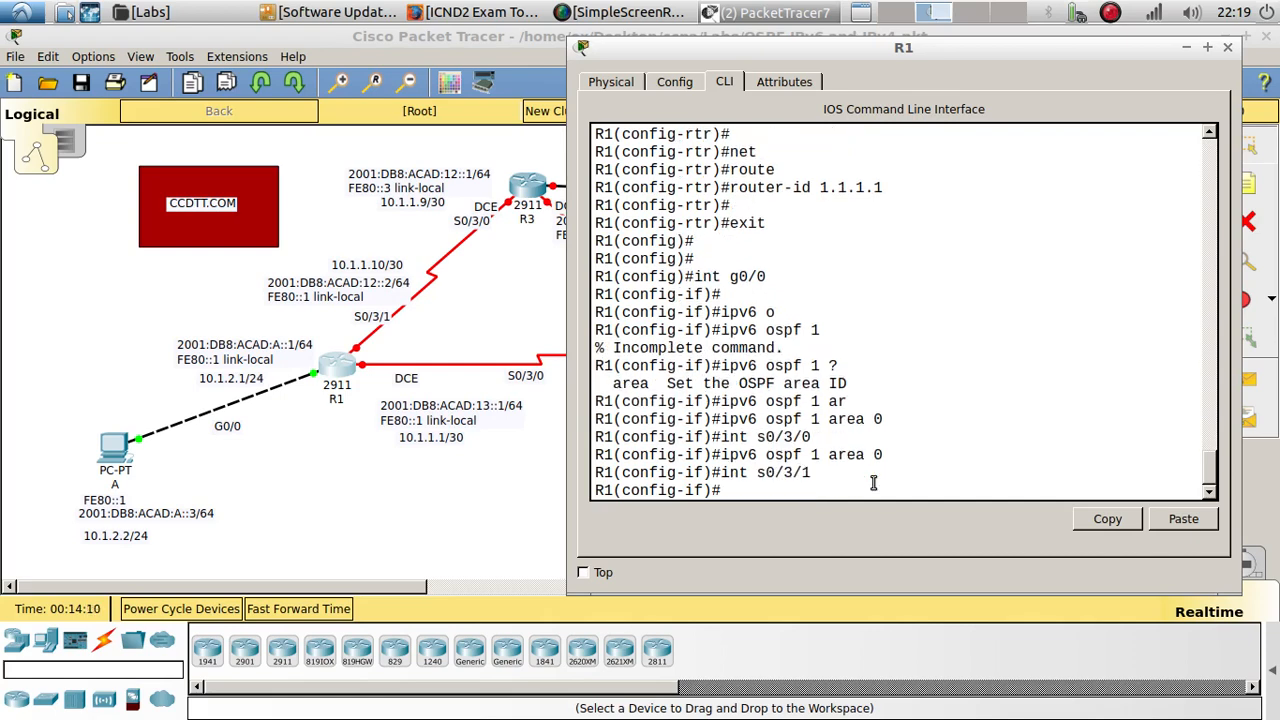
key(Up)
key(Up)
key(Return)
key(Return)
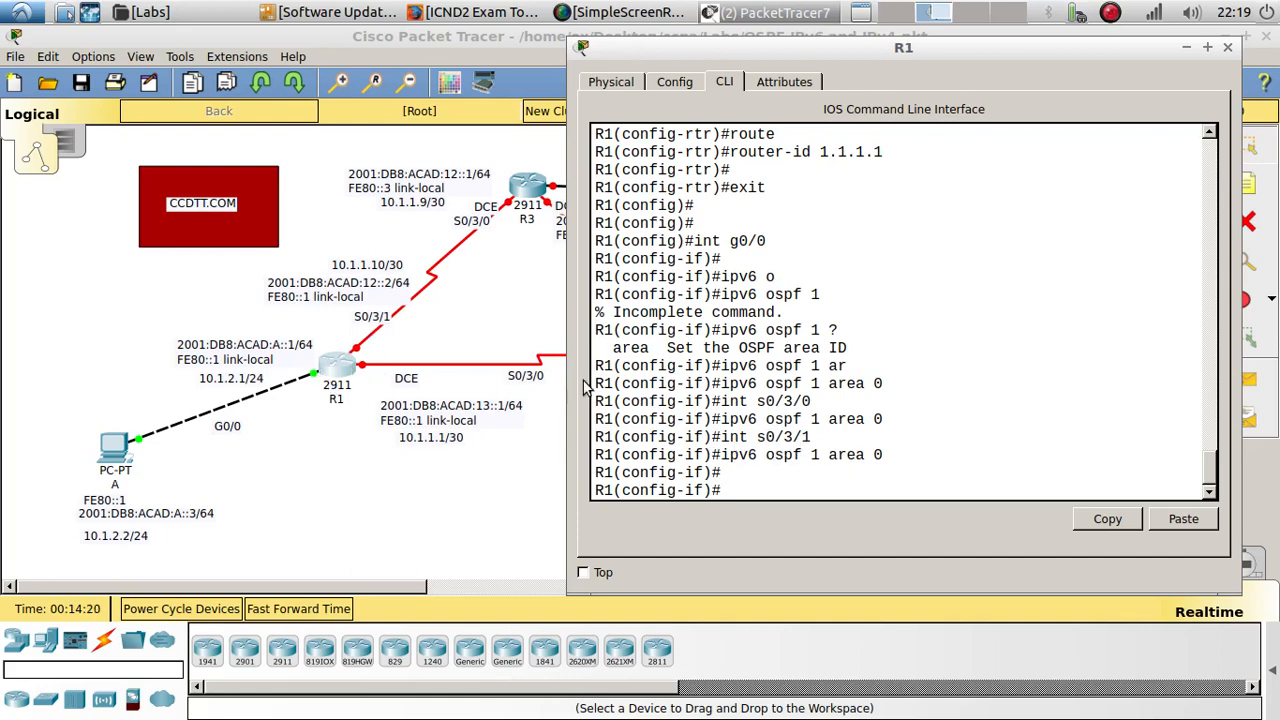
Exit R1's interface configuration and start the IPv4 OSPF process with router ospf 1.
text(int)
key(BackSpace)
key(BackSpace)
key(BackSpace)
text(exit)
key(Return)
key(Return)
key(Return)
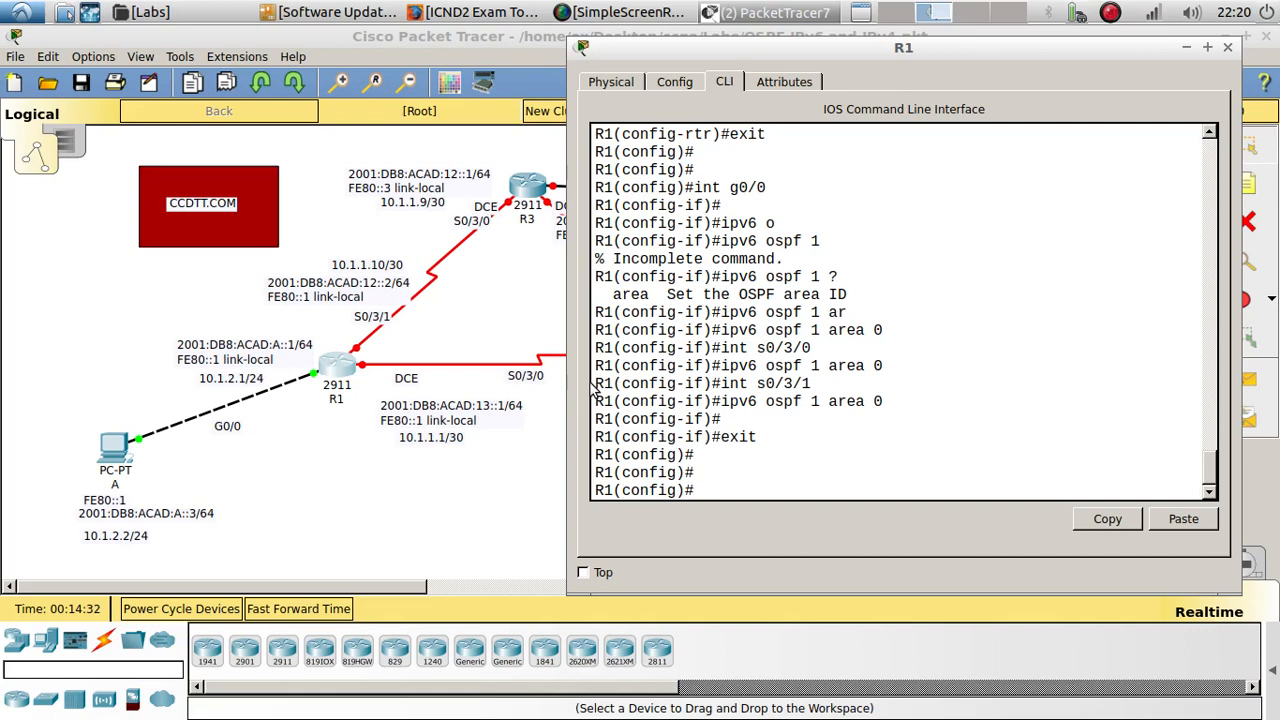
text(outer o)
key(Tab)
text(1)
key(Return)
key(Return)
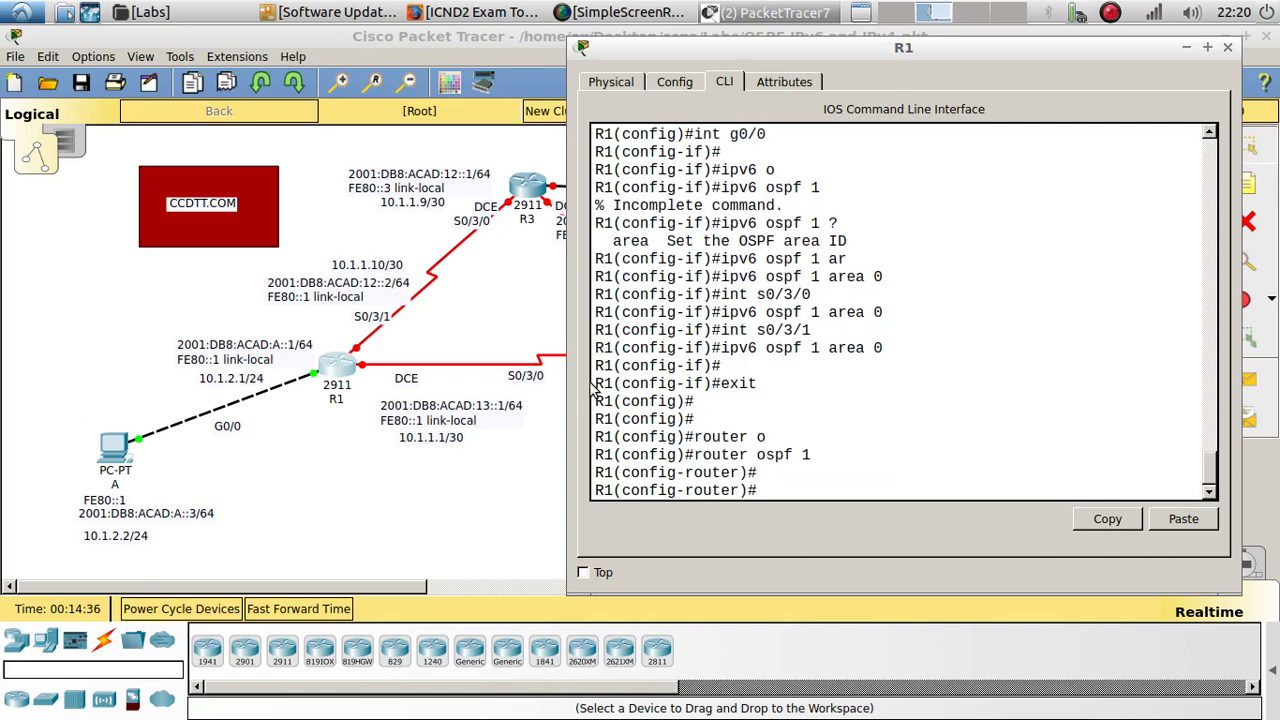
Advertise R1's G0/0 LAN in IPv4 OSPF with network 10.1.2.0 0.0.0.255 area 0.
text(net)
key(Tab)
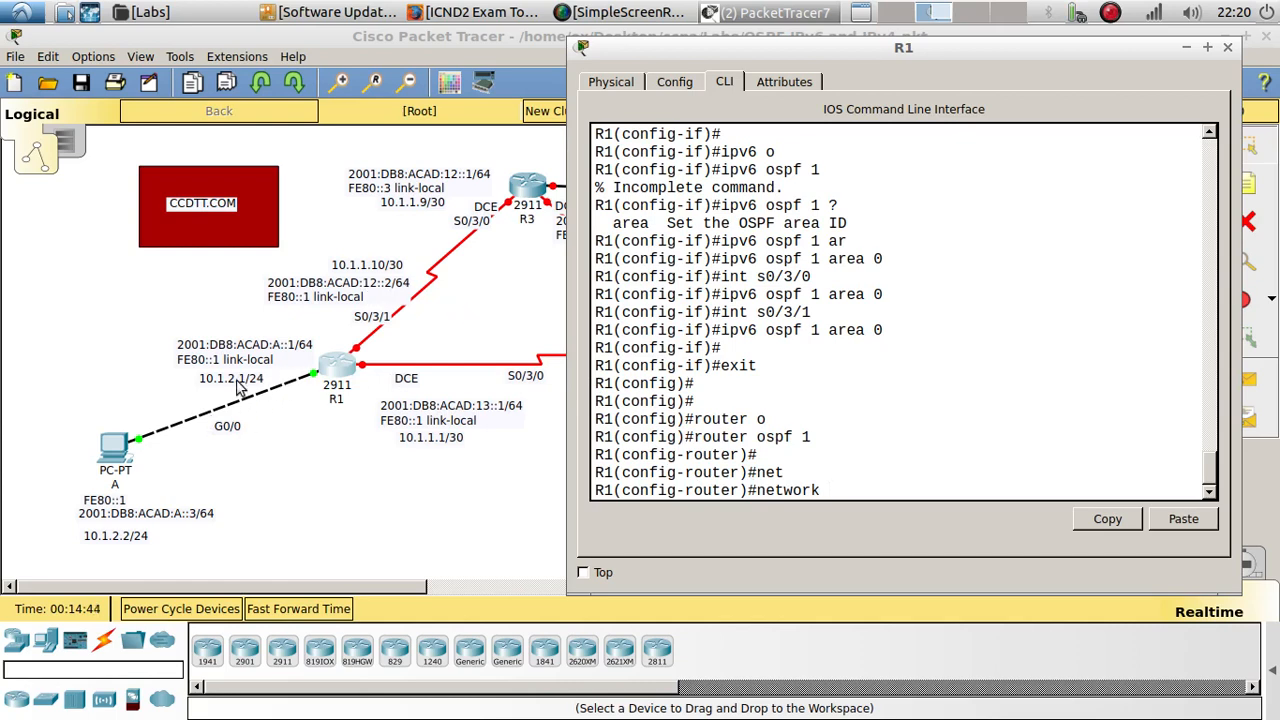
text(10.1.2.0 0.0)
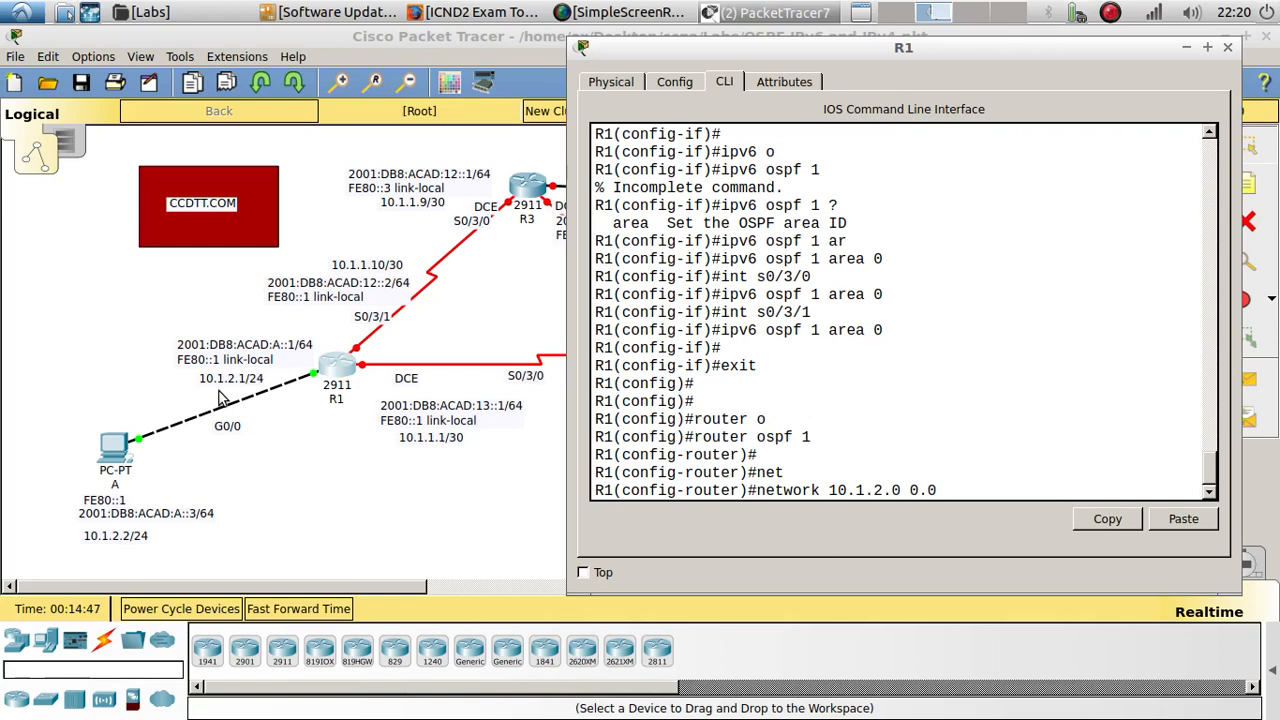
text(255 ar)
key(Tab)
text(0)
key(Tab)
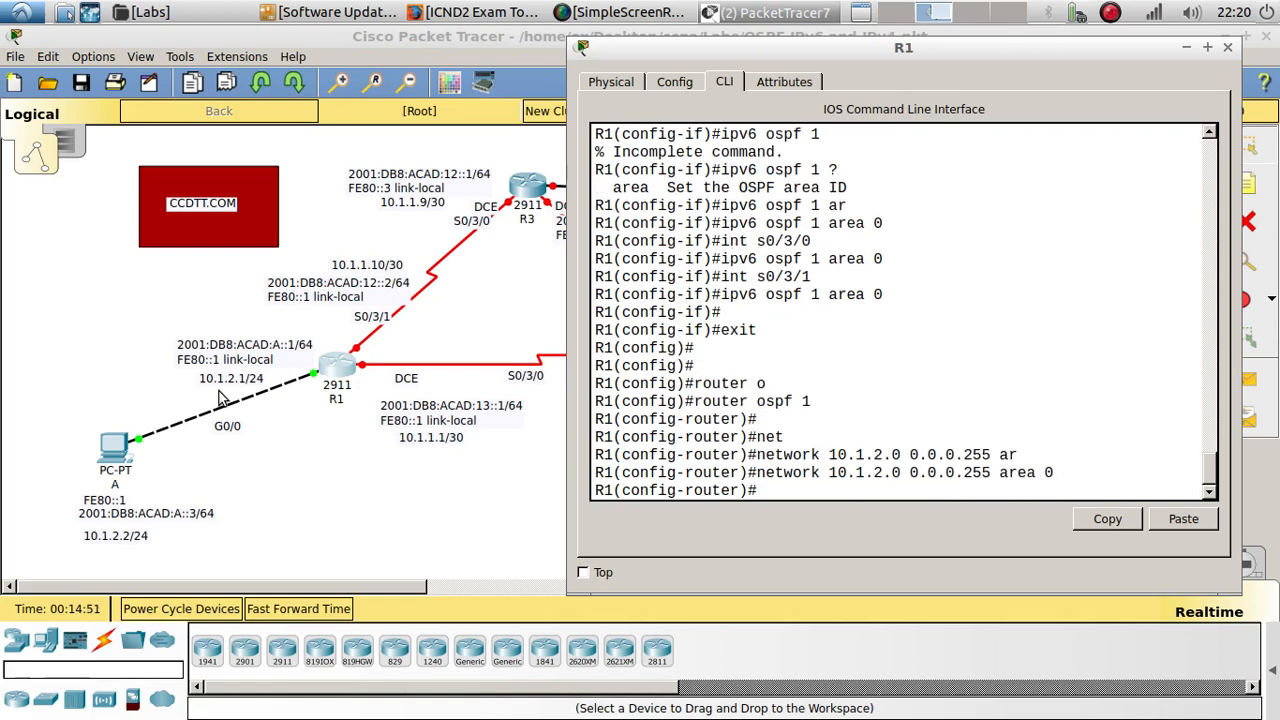
Advertise R1's S0/3/0 link in IPv4 OSPF by adapting the previous command to network 10.1.1.0 0.0.0.3 area 0.
key(Left)
key(Left)
key(Left)
key(Left)
key(Left)
key(Left)
key(Left)
key(Left)
key(Left)
key(Left)
key(Left)
key(Left)
key(Left)
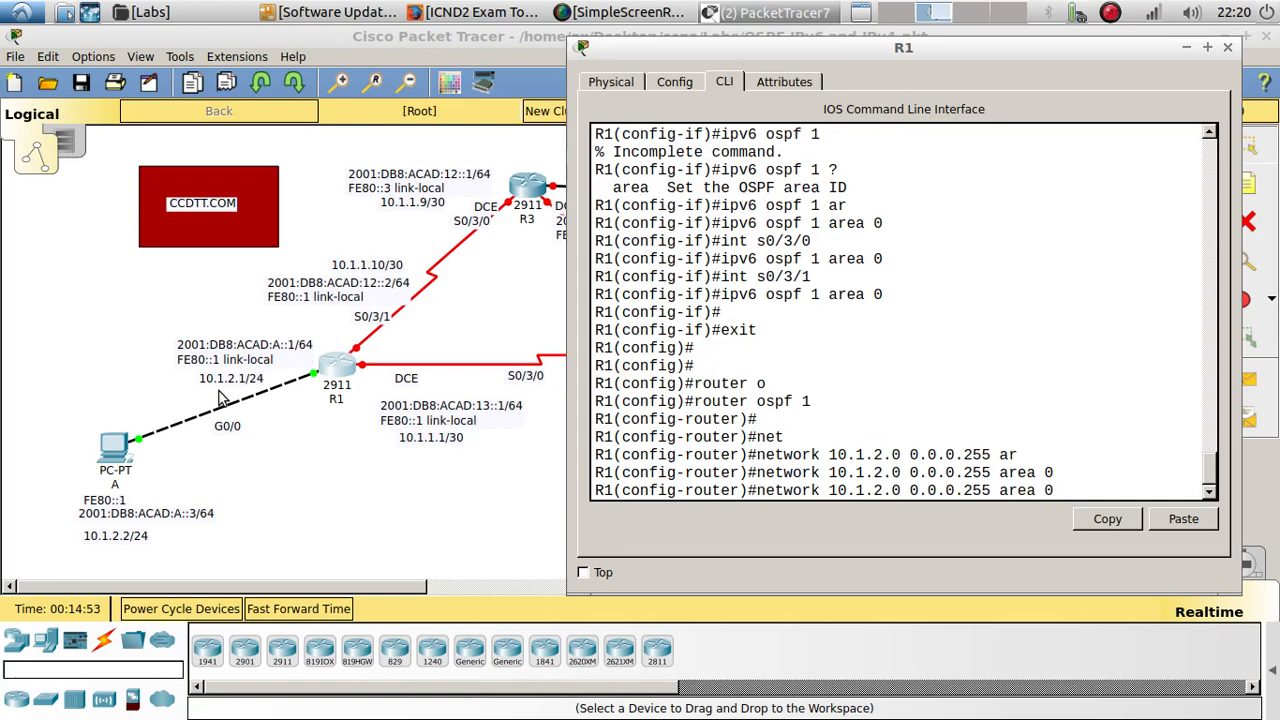
key(BackSpace)
text(1)
key(BackSpace)
key(BackSpace)
key(BackSpace)
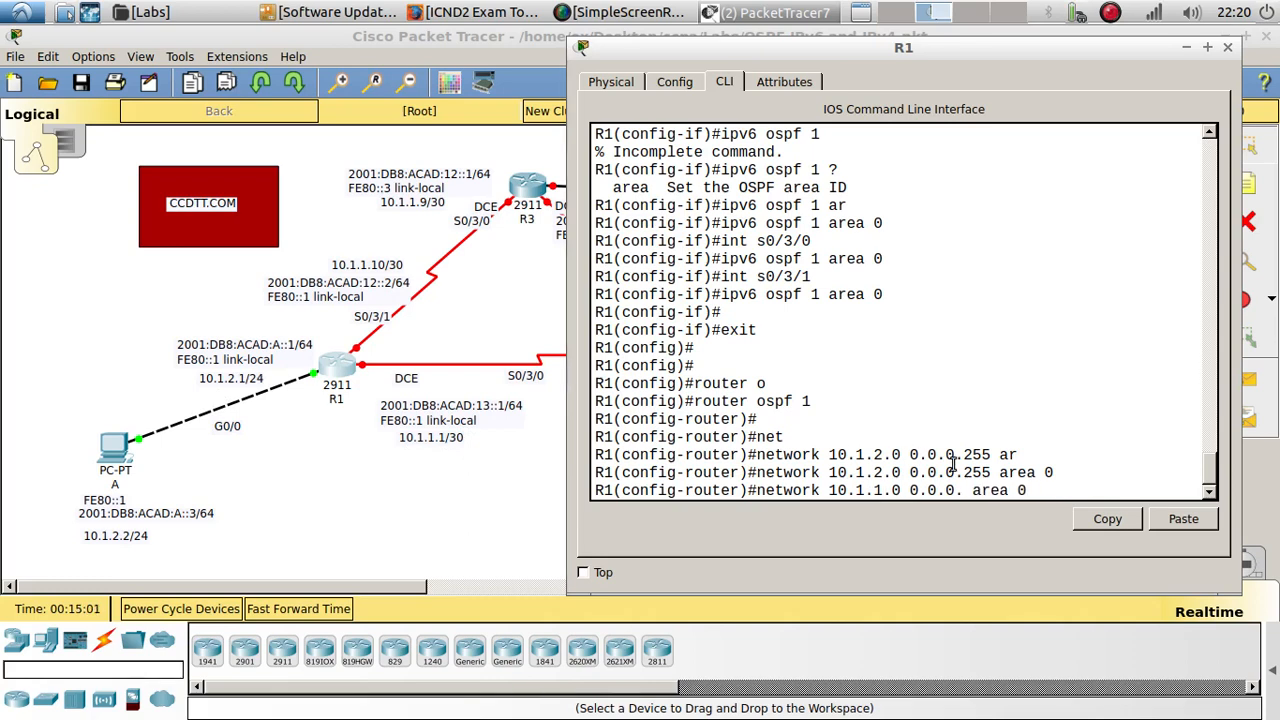
text(3)
key(Return)
Advertise R1's S0/3/1 link in IPv4 OSPF by adapting the previous command to network 10.1.1.8 0.0.0.3 area 0.
key(Up)
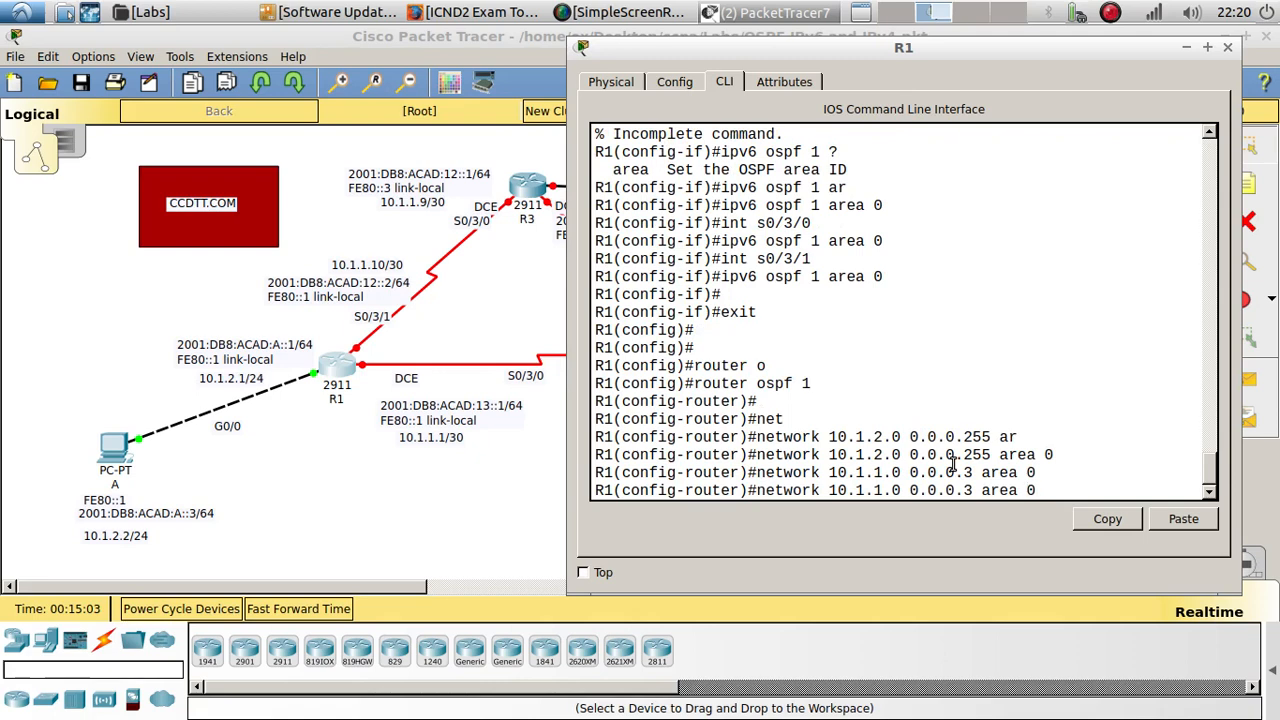
key(Left)
key(Left)
key(Left)
key(Left)
key(Left)
key(Left)
key(Left)
key(Left)
key(Left)
key(Left)
key(Left)
key(Left)
key(Left)
key(Left)
key(Left)
key(BackSpace)
text(8)
key(Return)
key(Return)
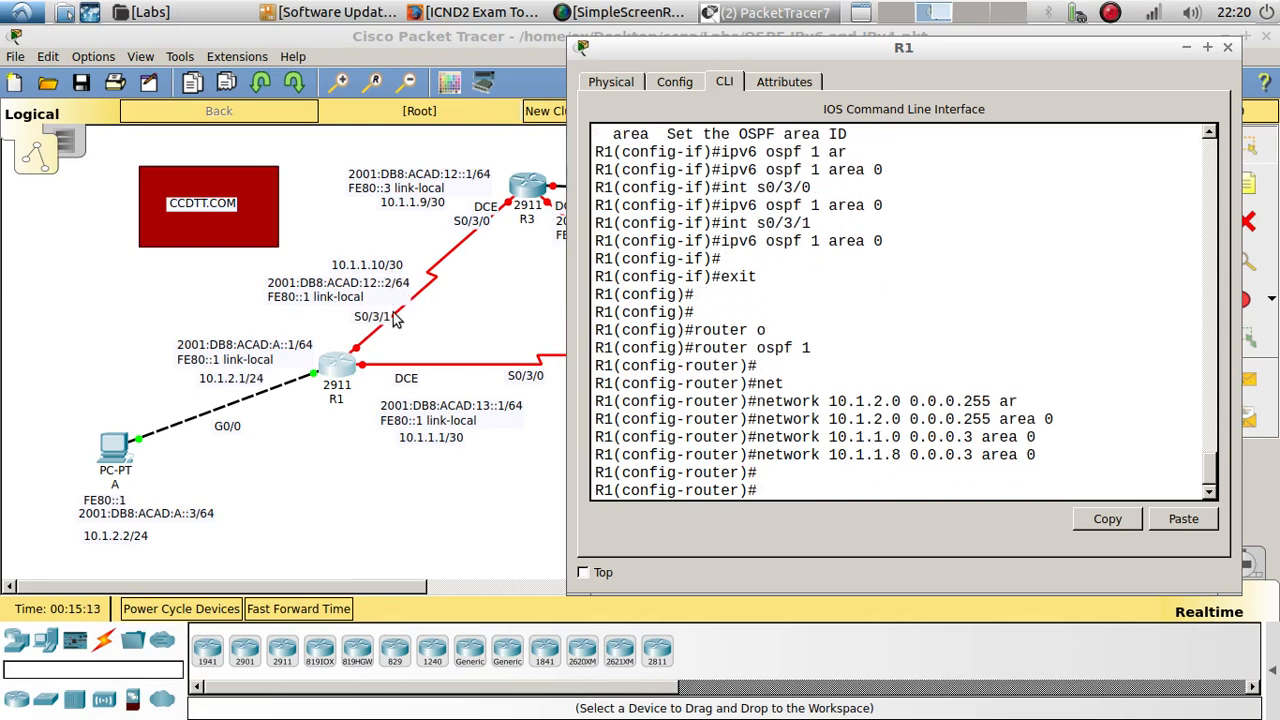
Set the router ID of R1's IPv4 OSPF process to 1.1.1.1.
text(rou)
key(Tab)
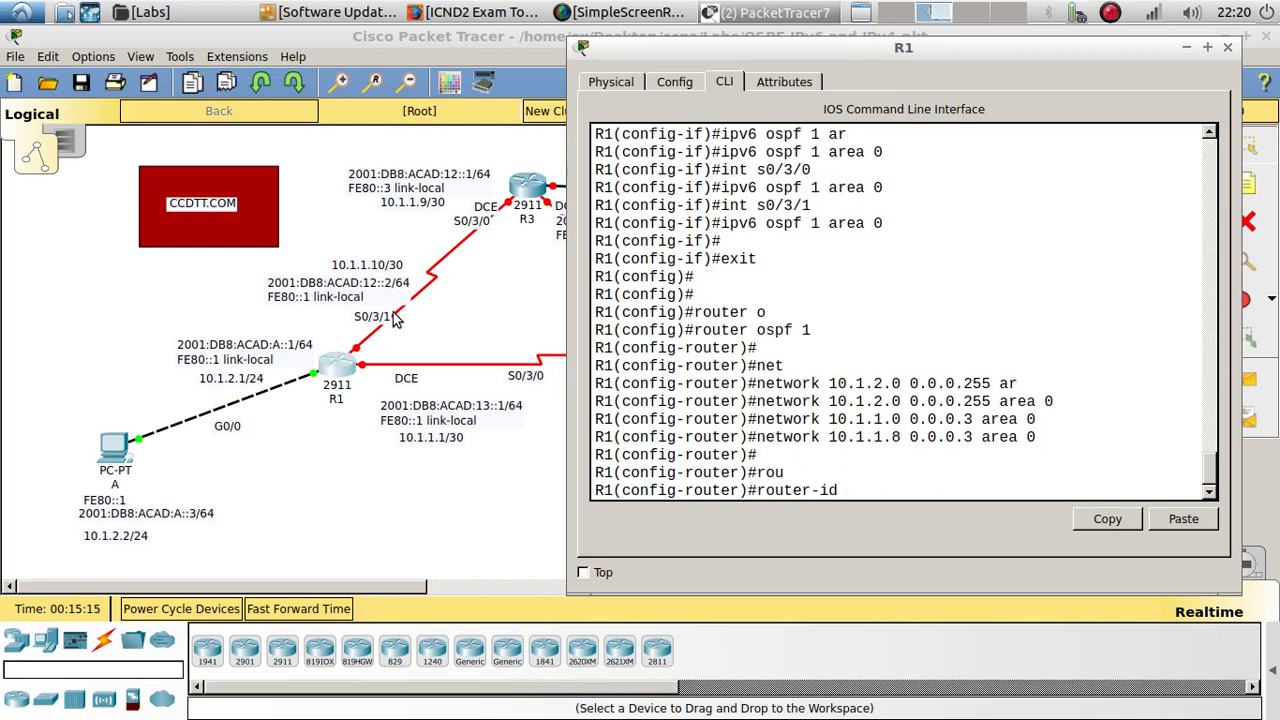
text(1.1.1.1)
key(Return)
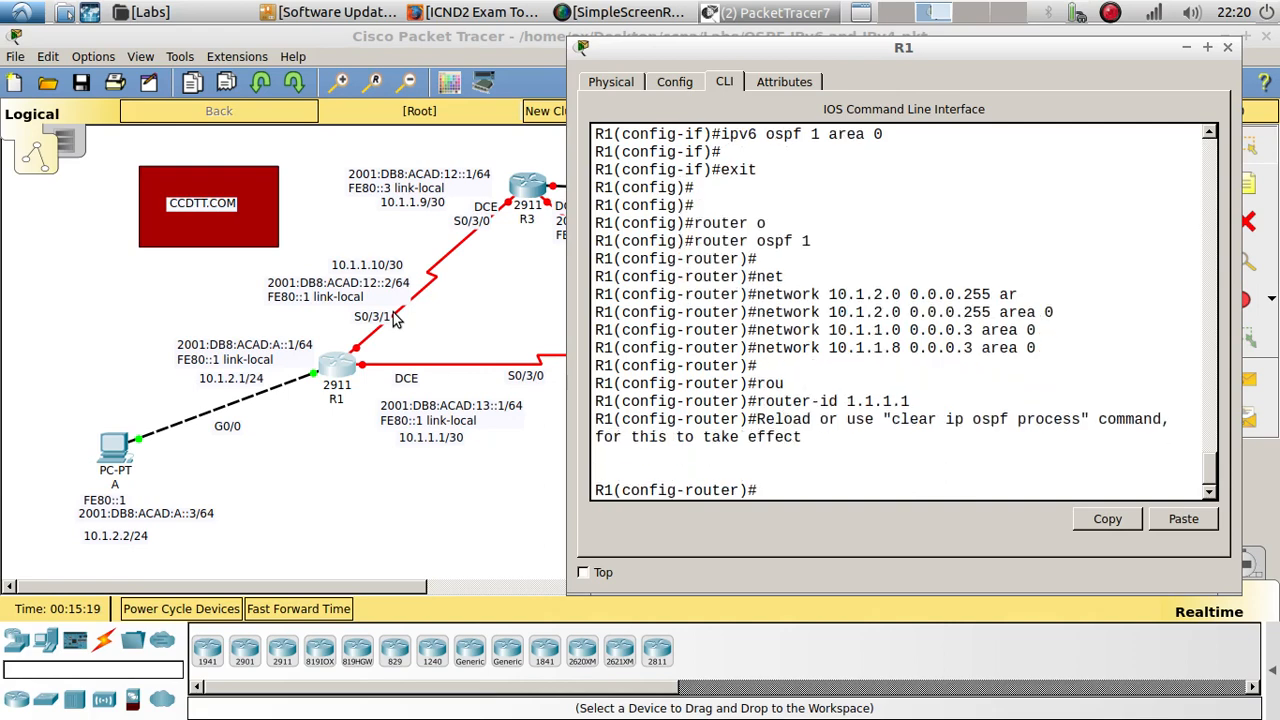
key(Return)
key(Return)
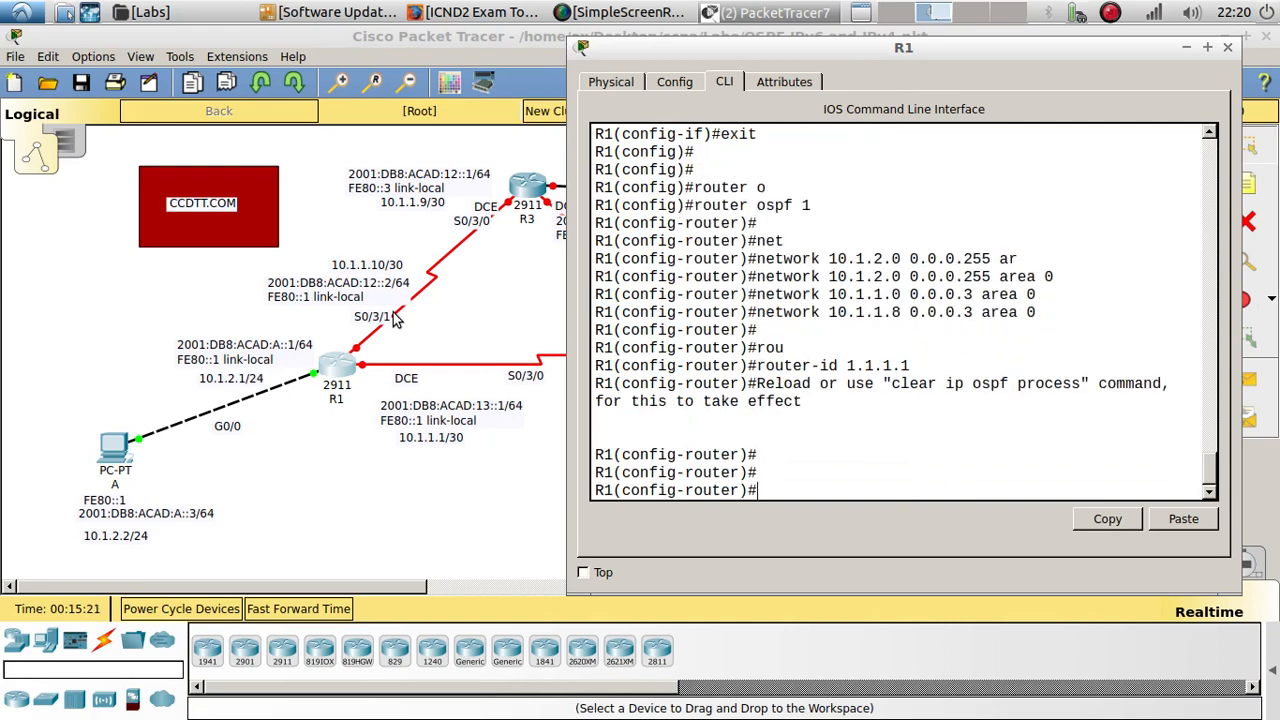
Close R1 and open R2's command line in an enlarged window placed clear of R2's address labels.
click(1228, 47)
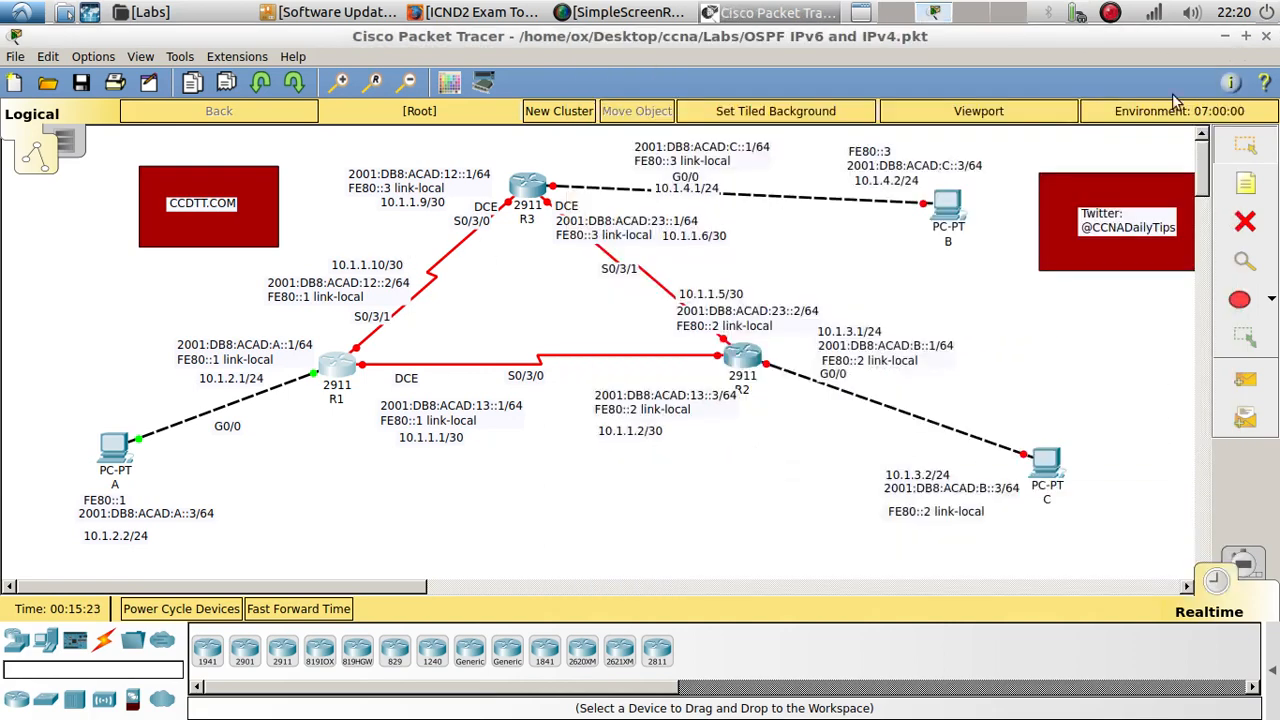
click(737, 358)
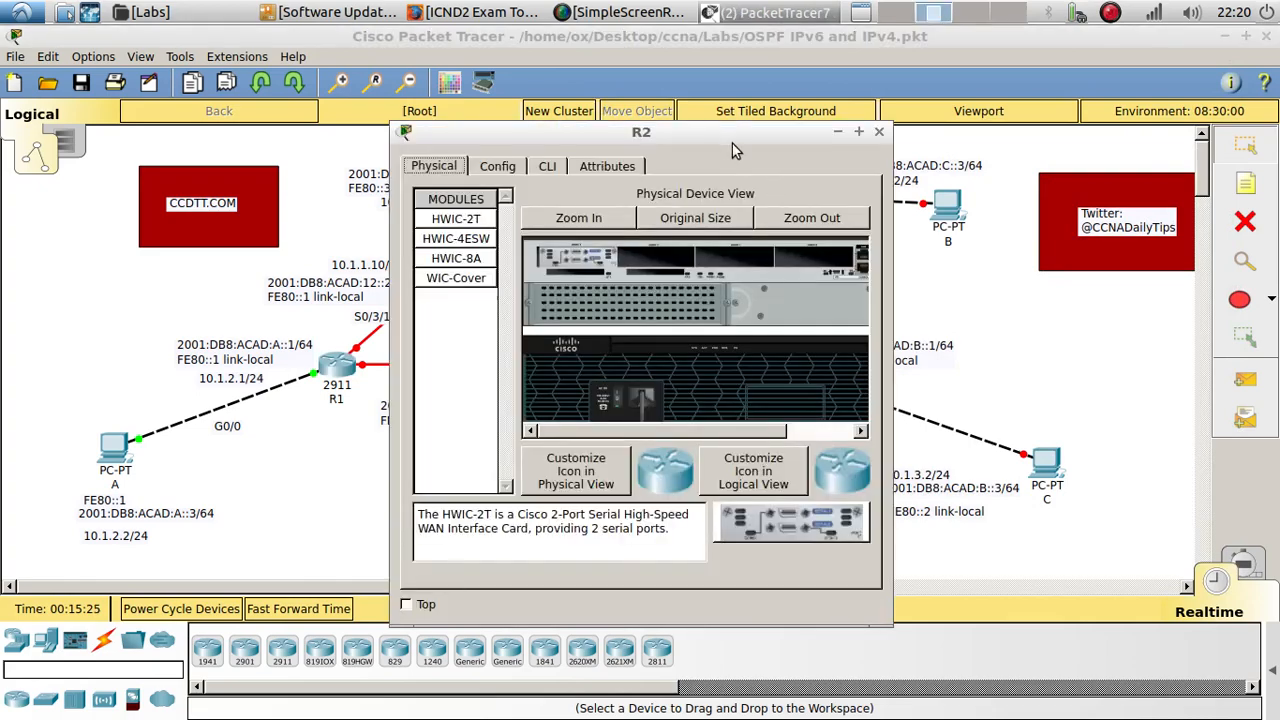
drag(735, 150, 346, 56)
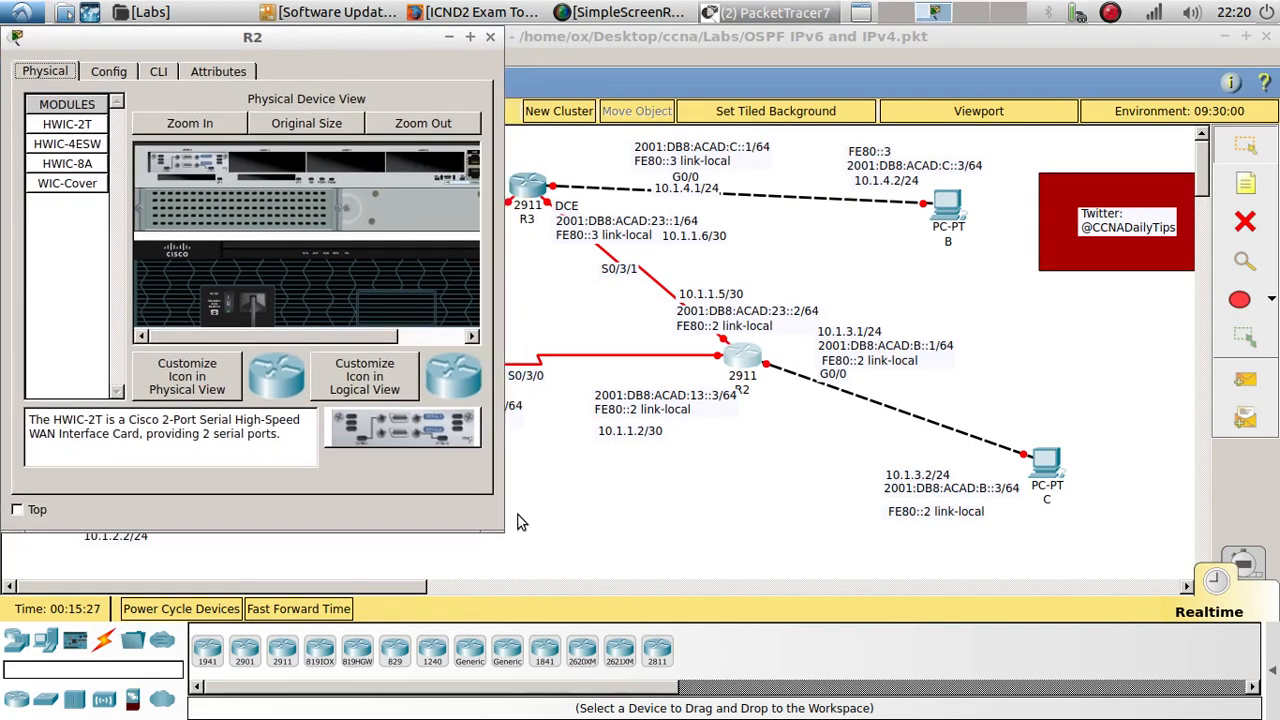
drag(503, 531, 587, 659)
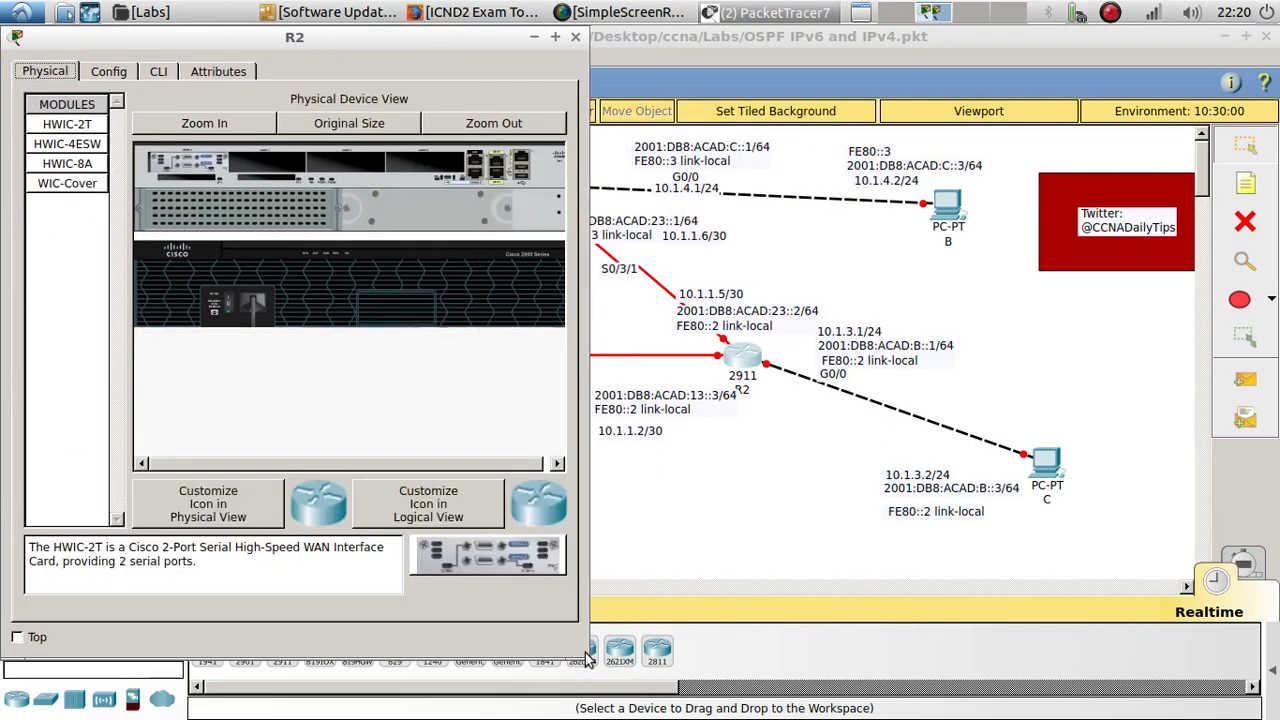
click(160, 72)
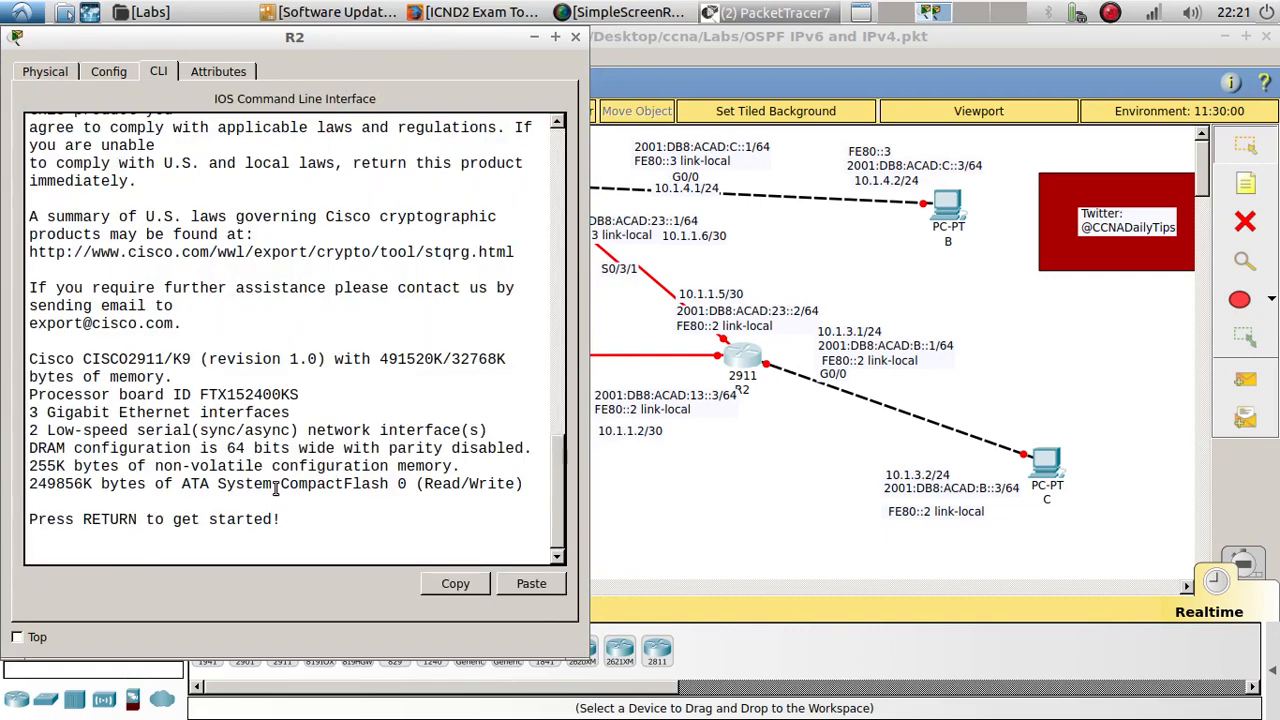
Start R2's console session, enter privileged mode, and enter global configuration mode with config t.
key(Return)
key(Return)
text(en)
key(Return)
text(con)
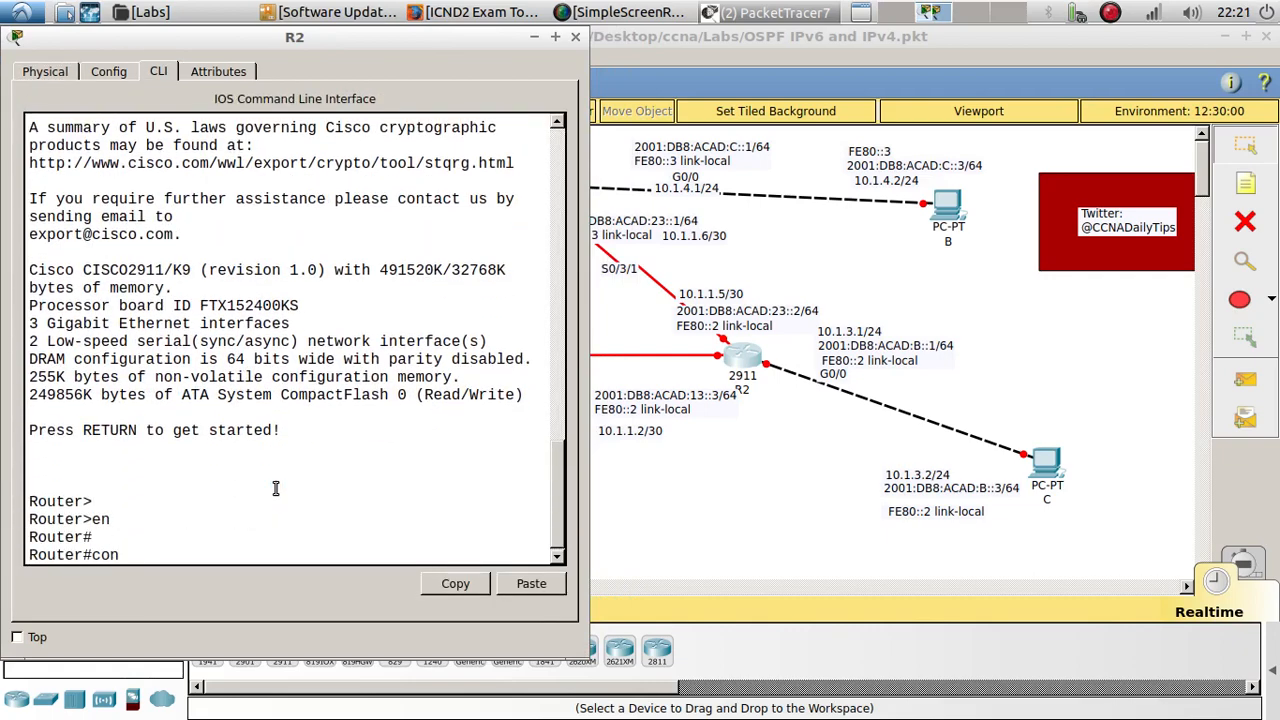
text(fig t)
key(Return)
key(Return)
key(Return)
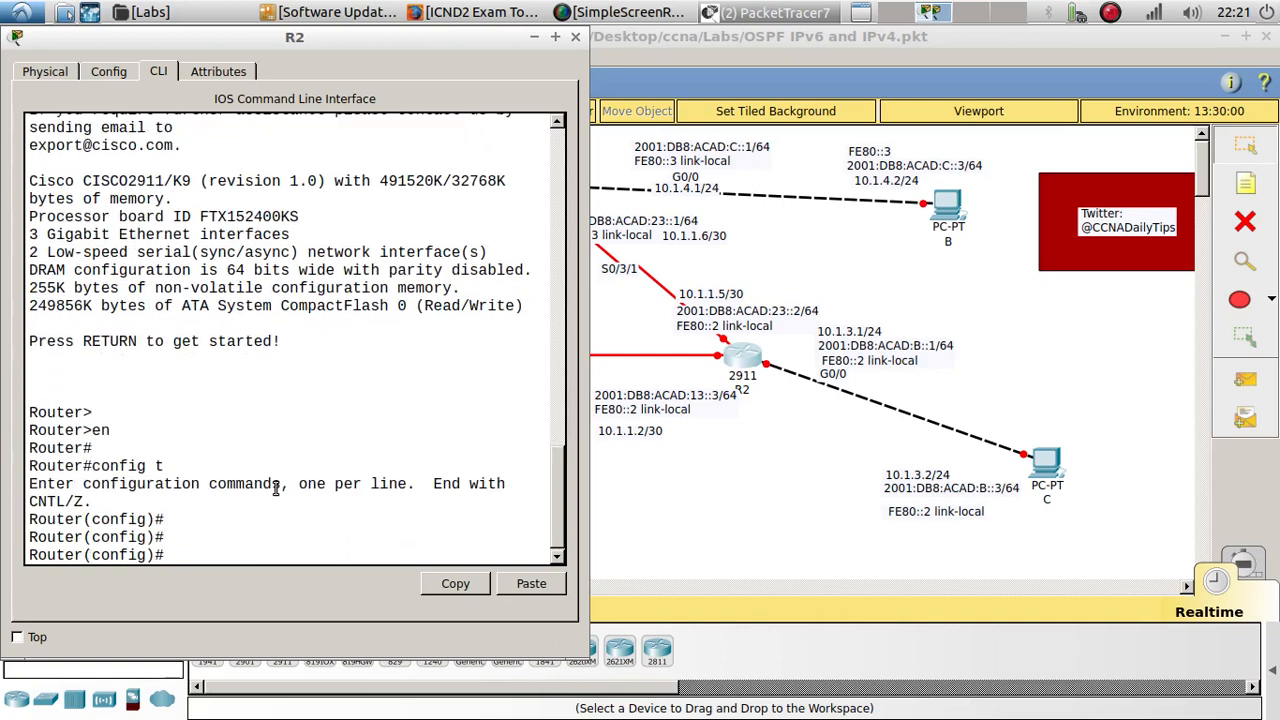
Set the router's hostname to R2.
text(hos)
key(Tab)
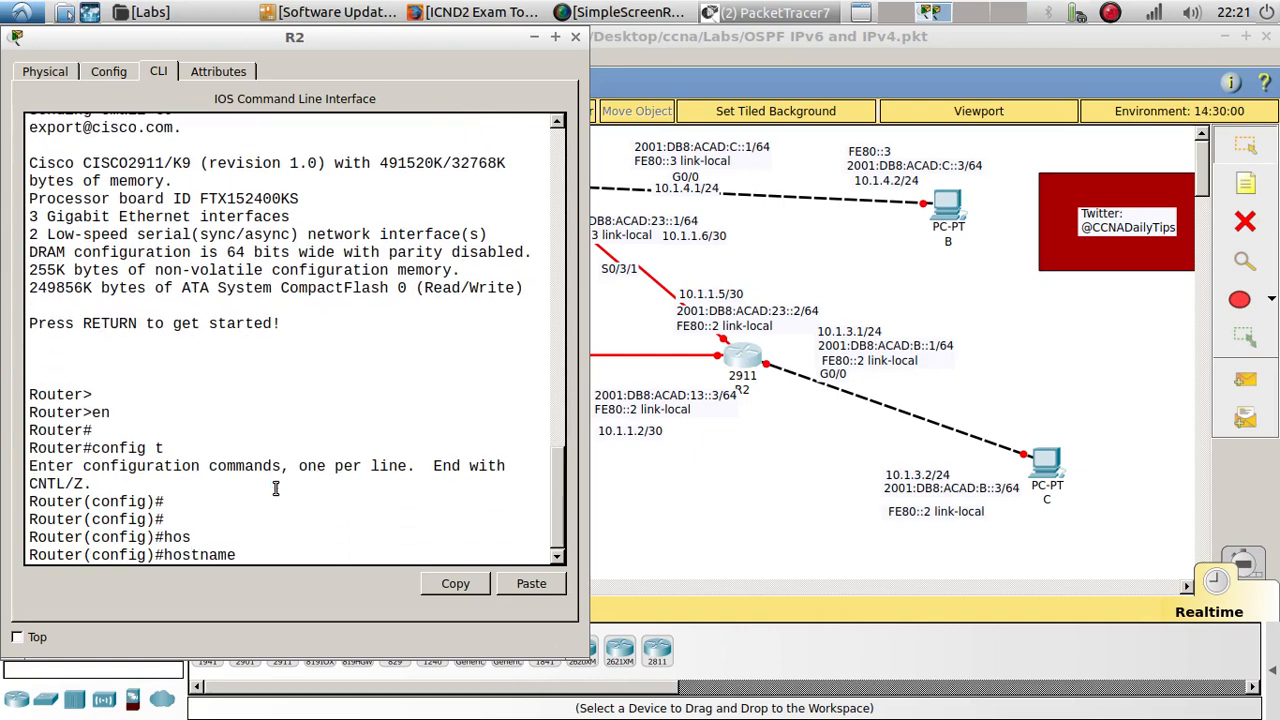
text(R2)
key(Return)
key(Return)
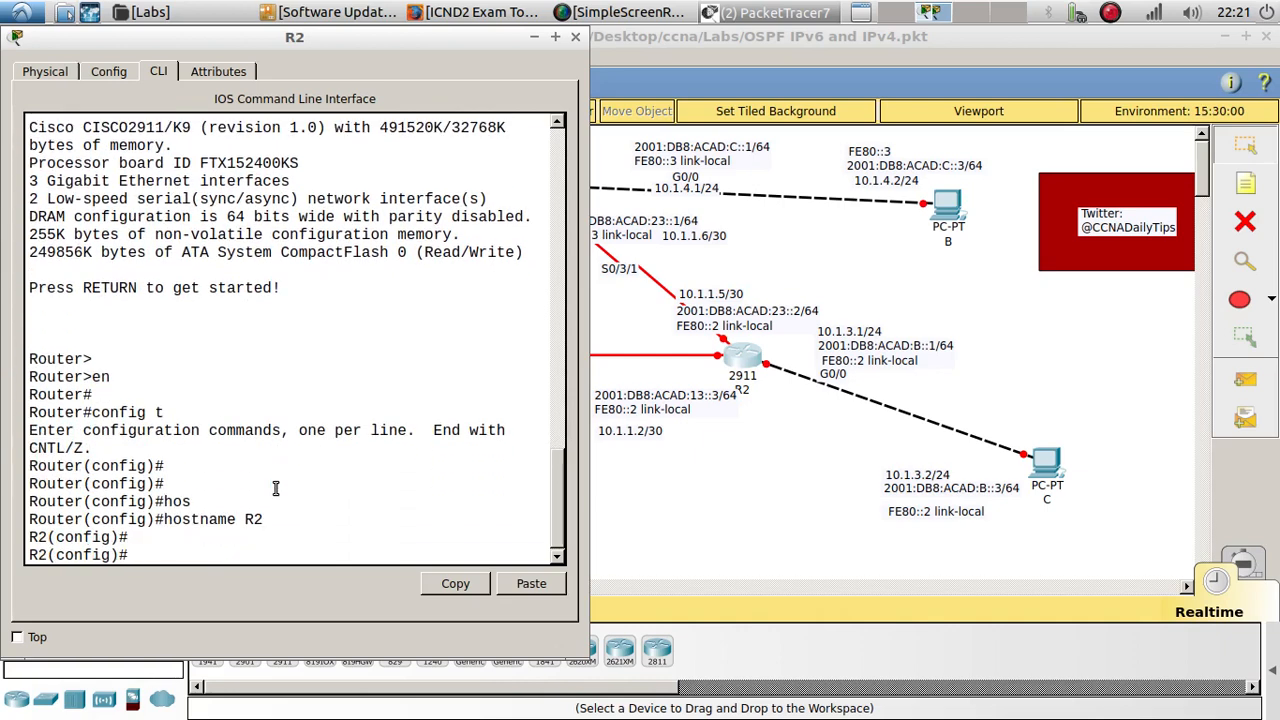
Enter R2's interface g0/0 and assign it the IPv4 address 10.1.3.1 with mask 255.255.255.0.
text(un)
key(BackSpace)
text(int g0/0)
key(Return)
text(ip)
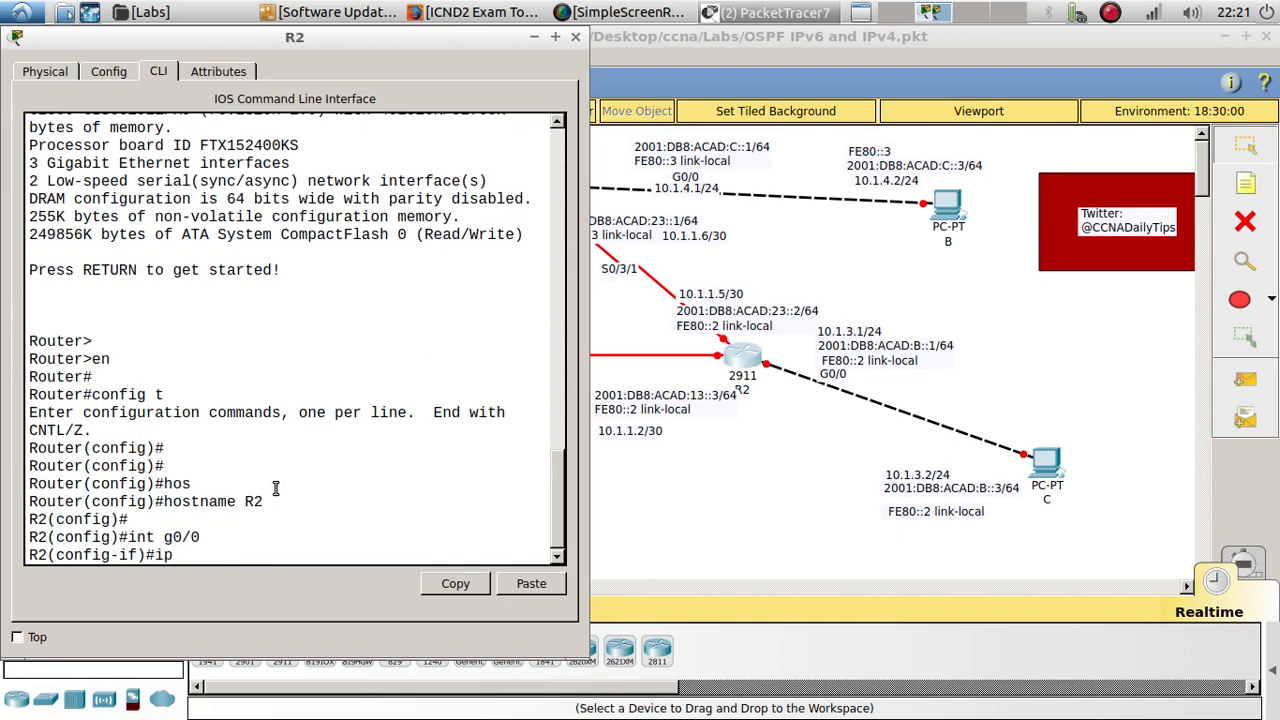
text( add)
key(Tab)
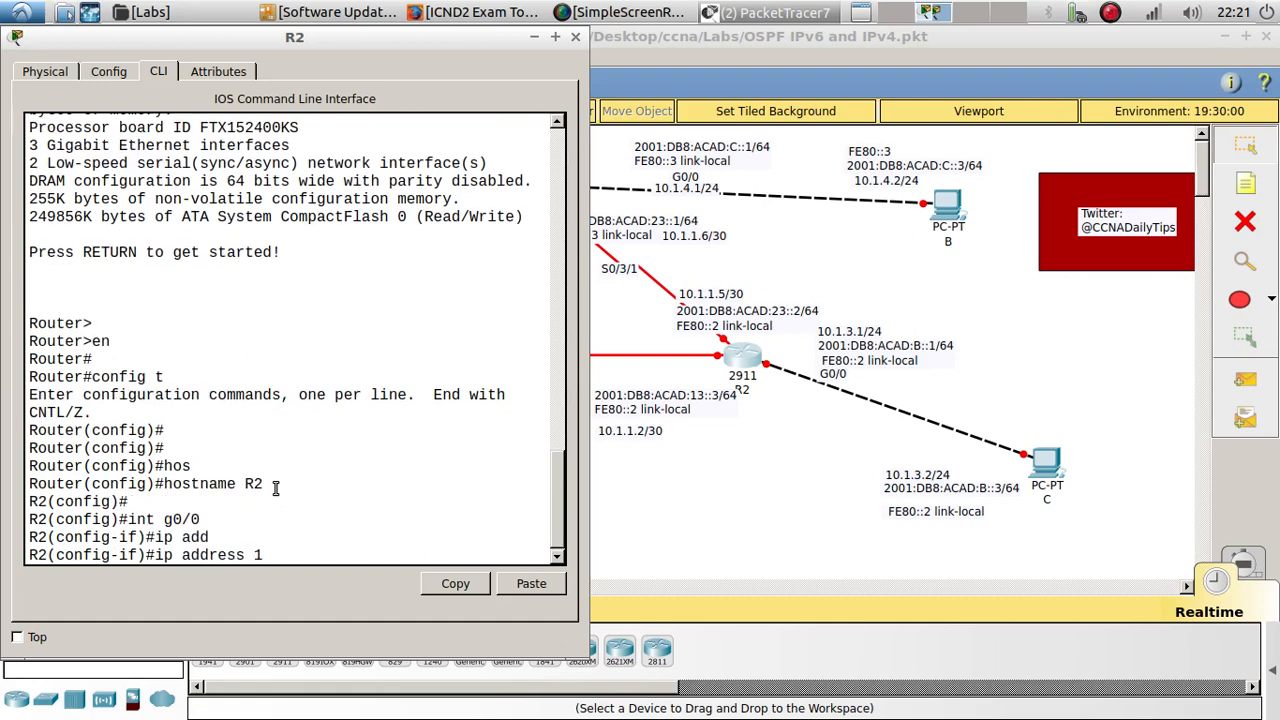
text(10.1.3.1 255.255.255.0)
key(Return)
key(Return)
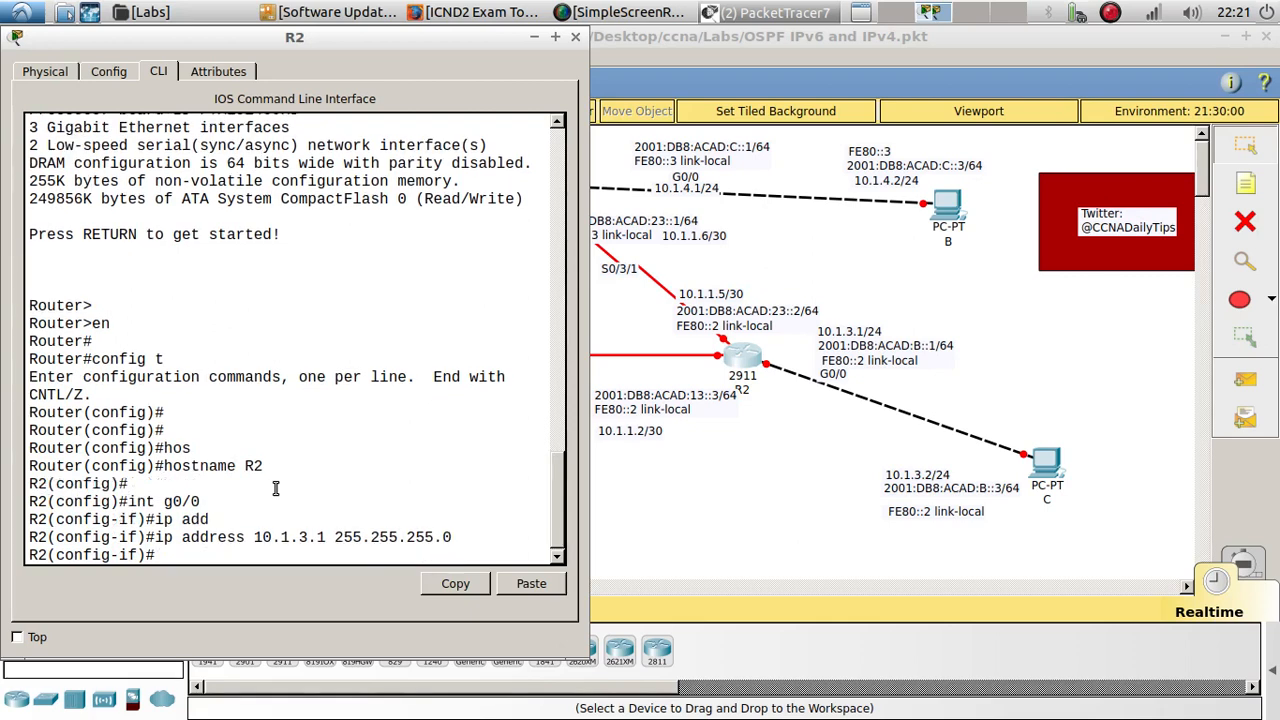
Bring up R2's g0/0 interface with no shutdown.
text(no shu)
key(Tab)
key(Return)
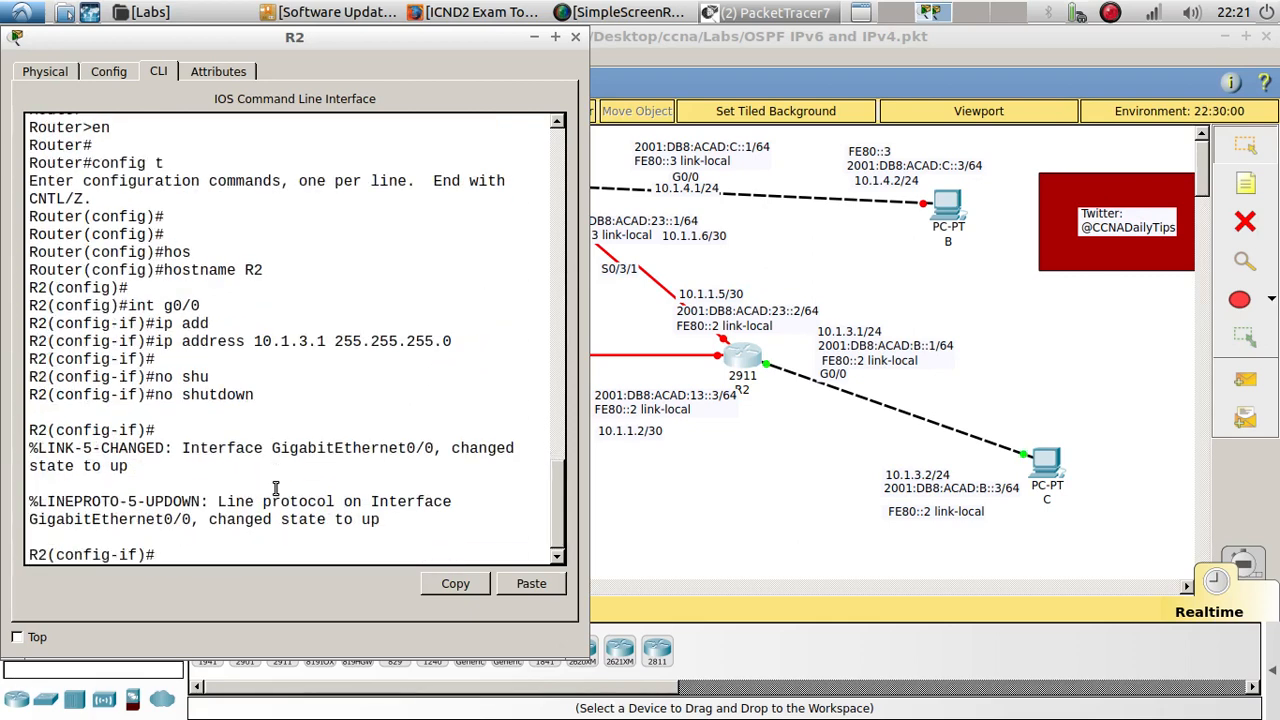
key(Return)
key(Return)
Test connectivity from R2 to PC C by pinging 10.1.3.2 from interface configuration mode.
text(do ping )
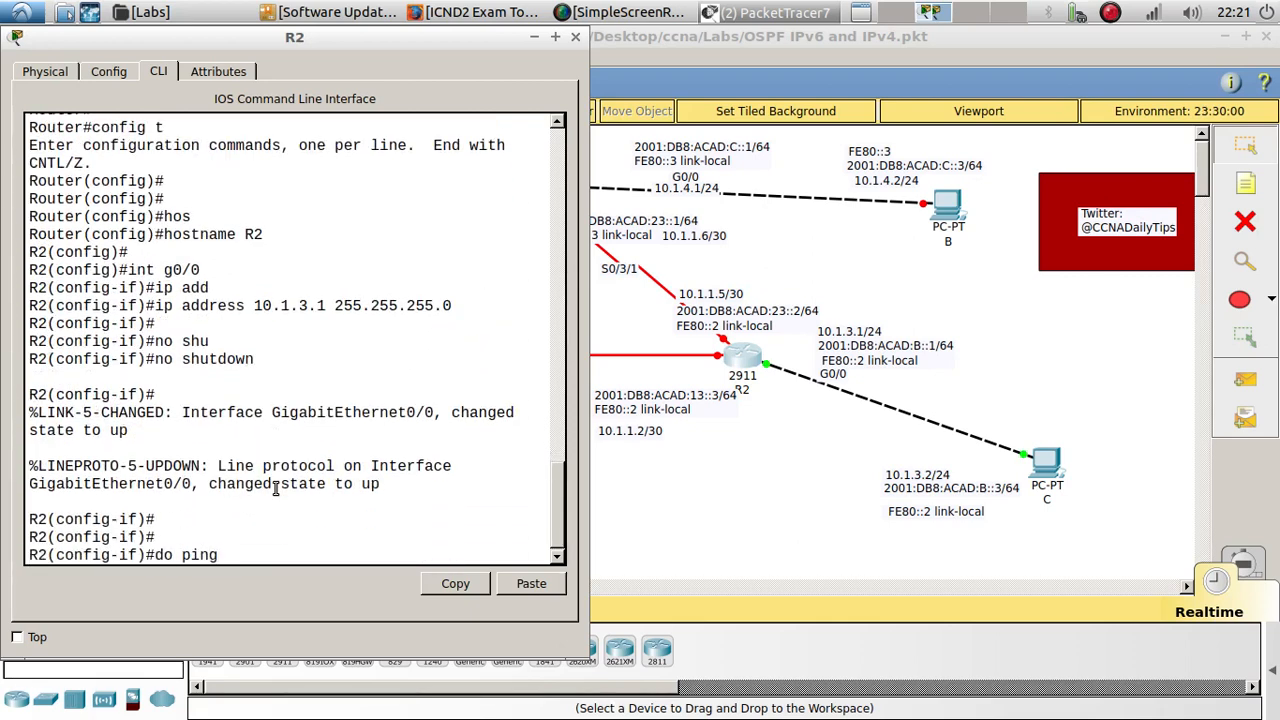
text(10.1.3.2)
key(Return)
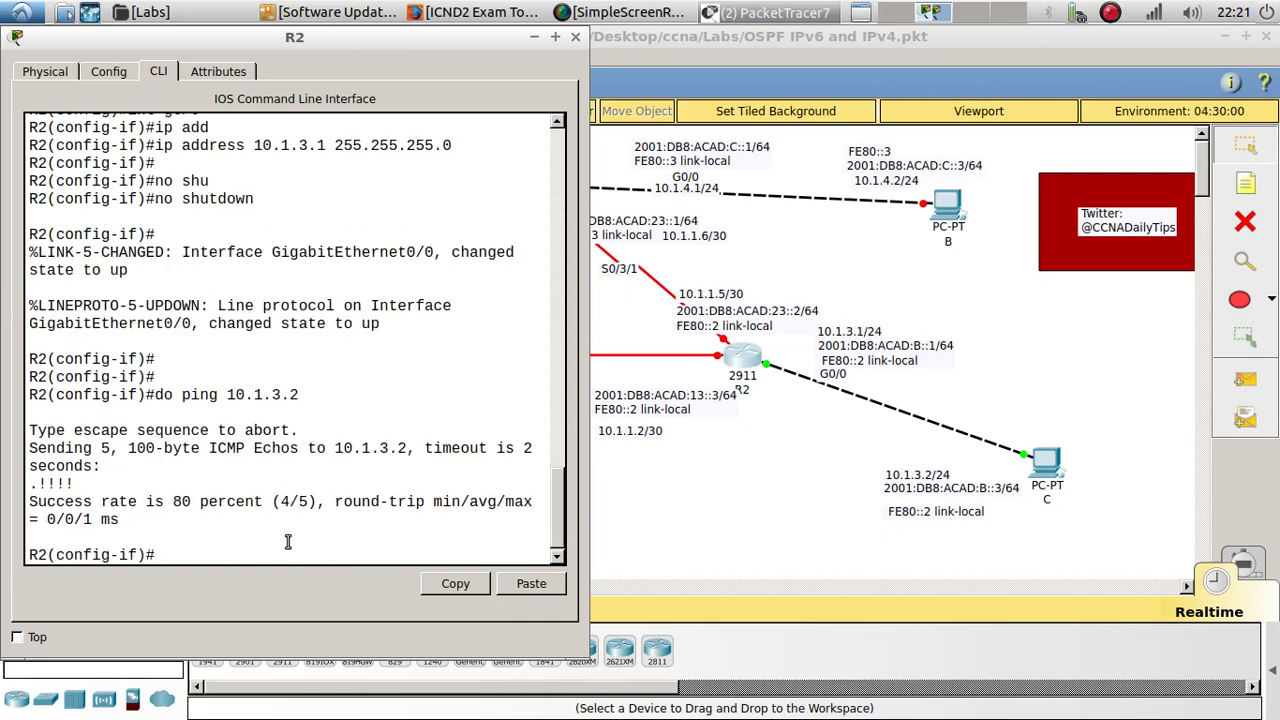
Assign the link-local IPv6 address FE80::2 to R2's g0/0 interface, copying it from the topology label.
text(ipv6)
click(871, 366)
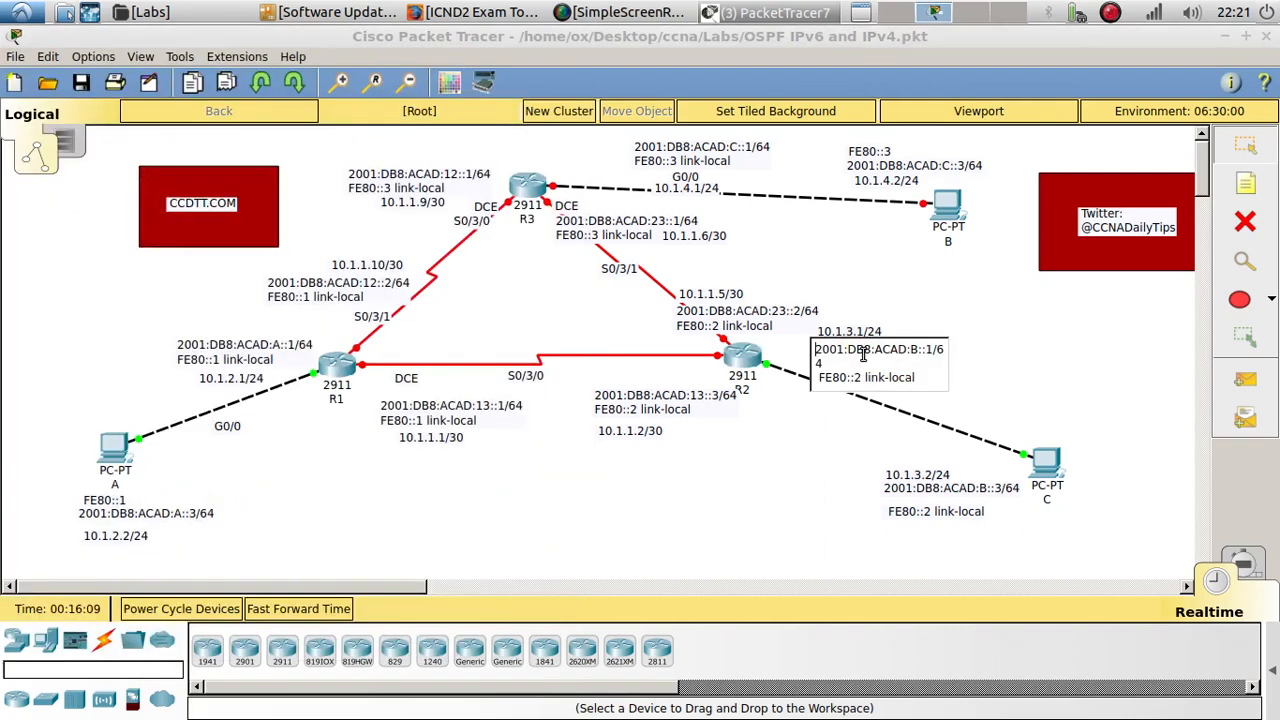
drag(916, 380, 814, 385)
key(ctrl+c)
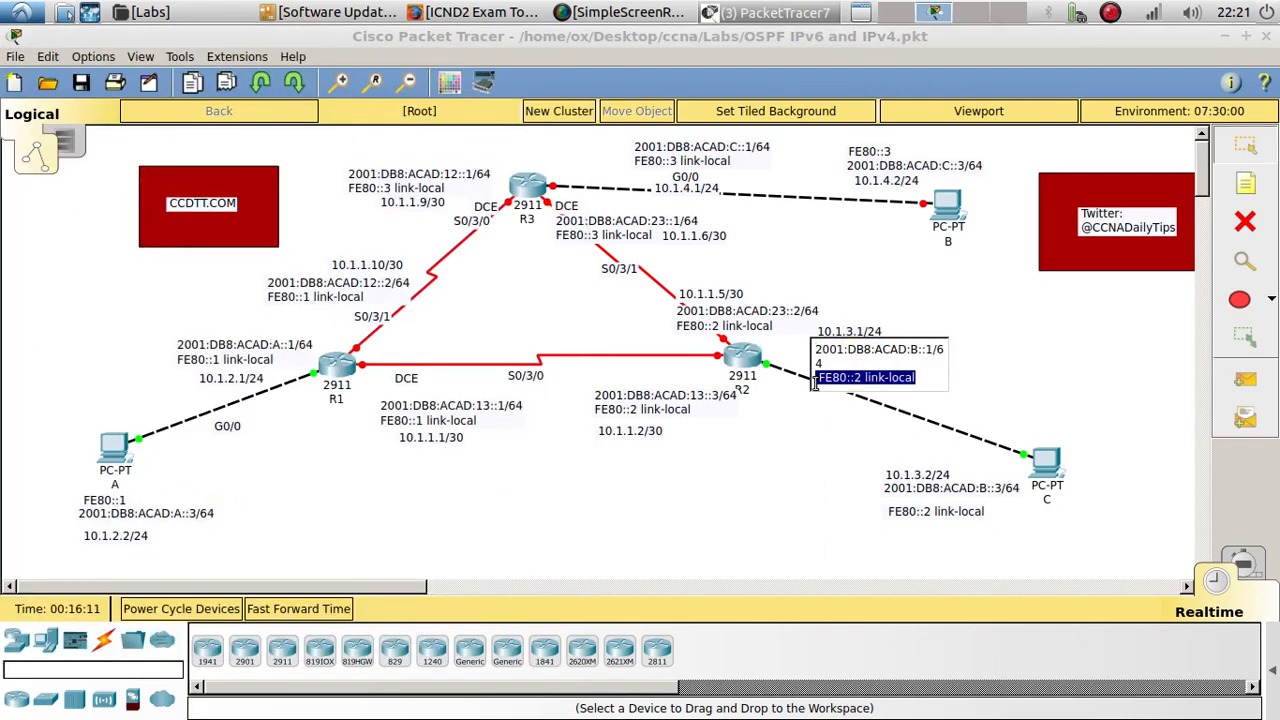
click(762, 358)
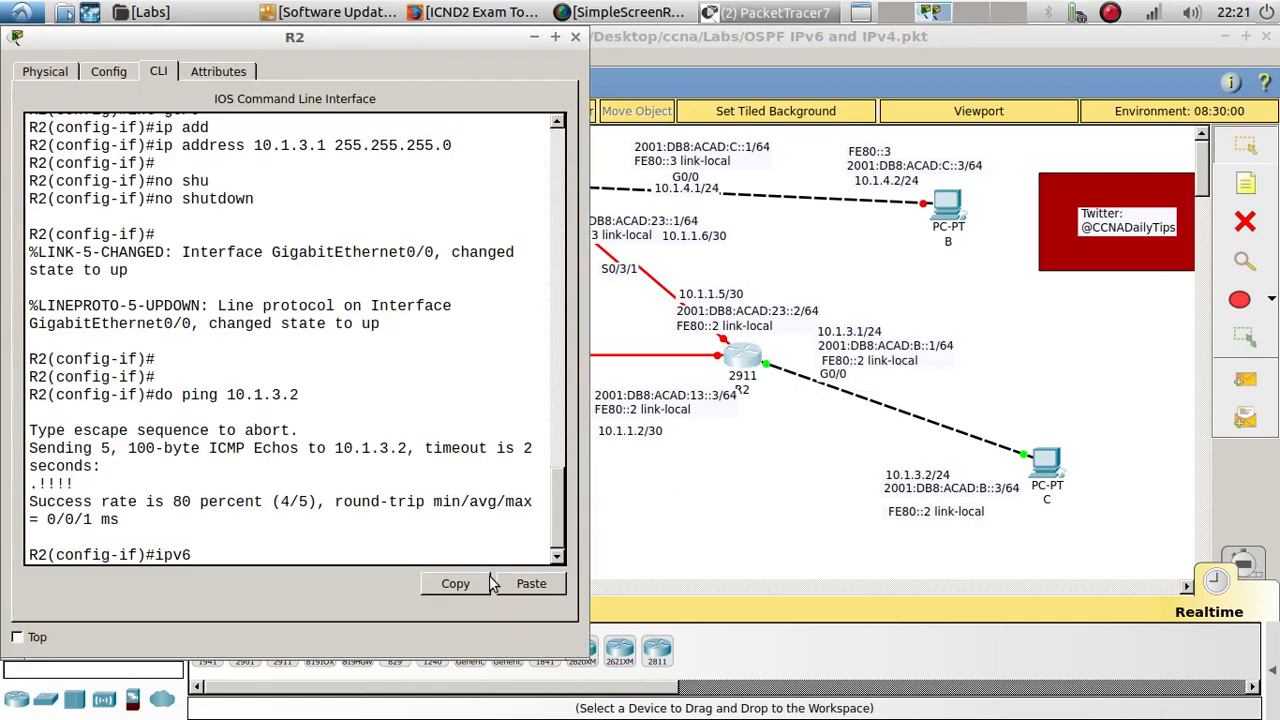
text(add)
key(Tab)
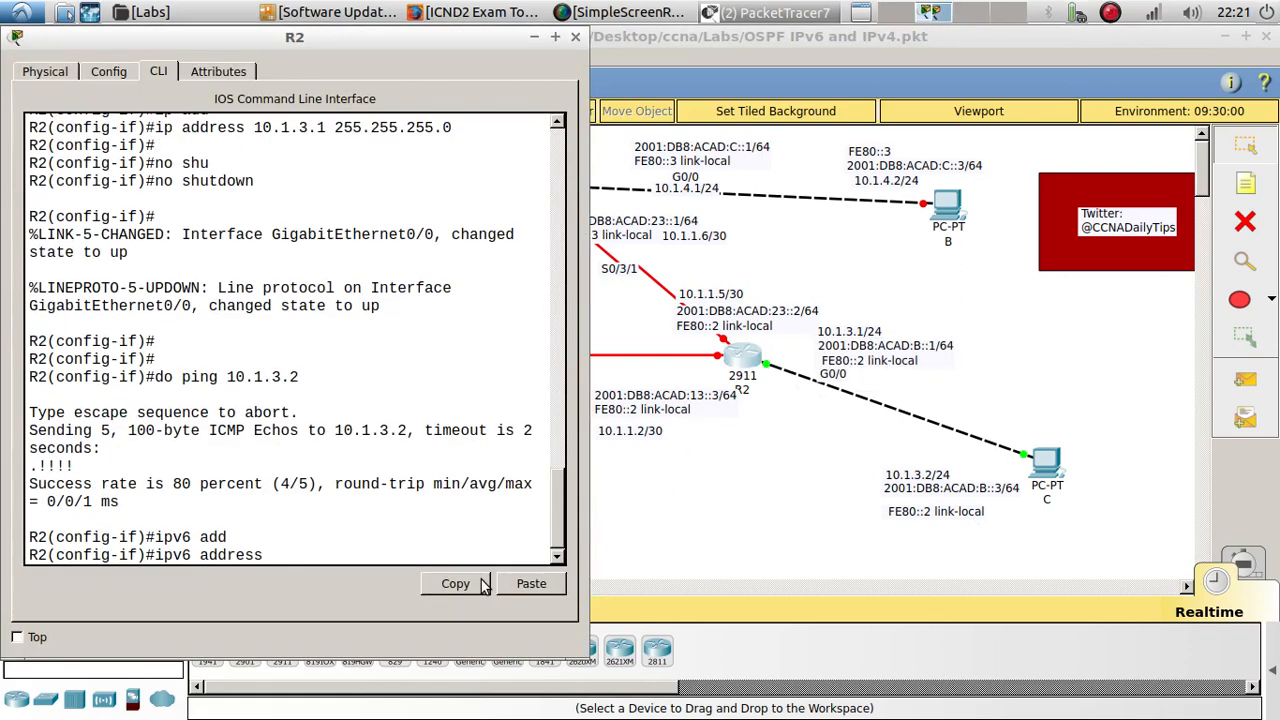
click(540, 584)
key(Return)
key(Return)
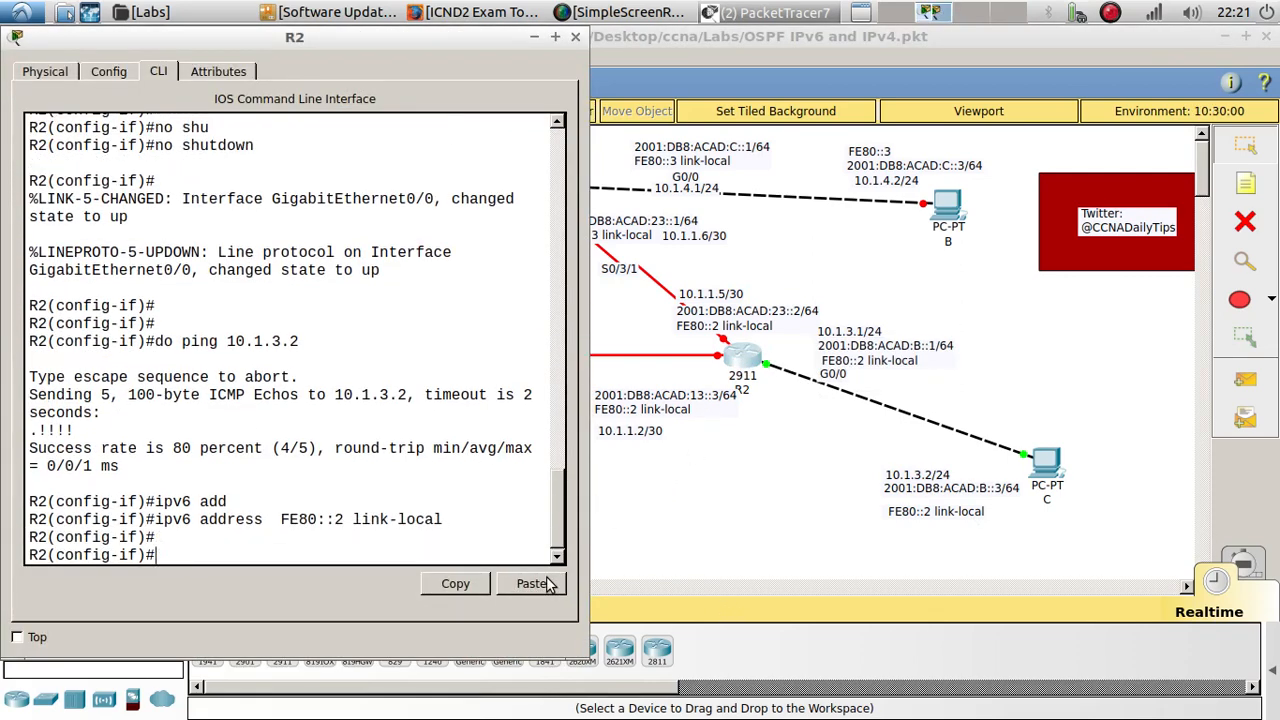
Assign the global IPv6 address 2001:DB8:ACAD:B::1/64 to R2's g0/0 interface, copying it from the topology label.
double_click(848, 355)
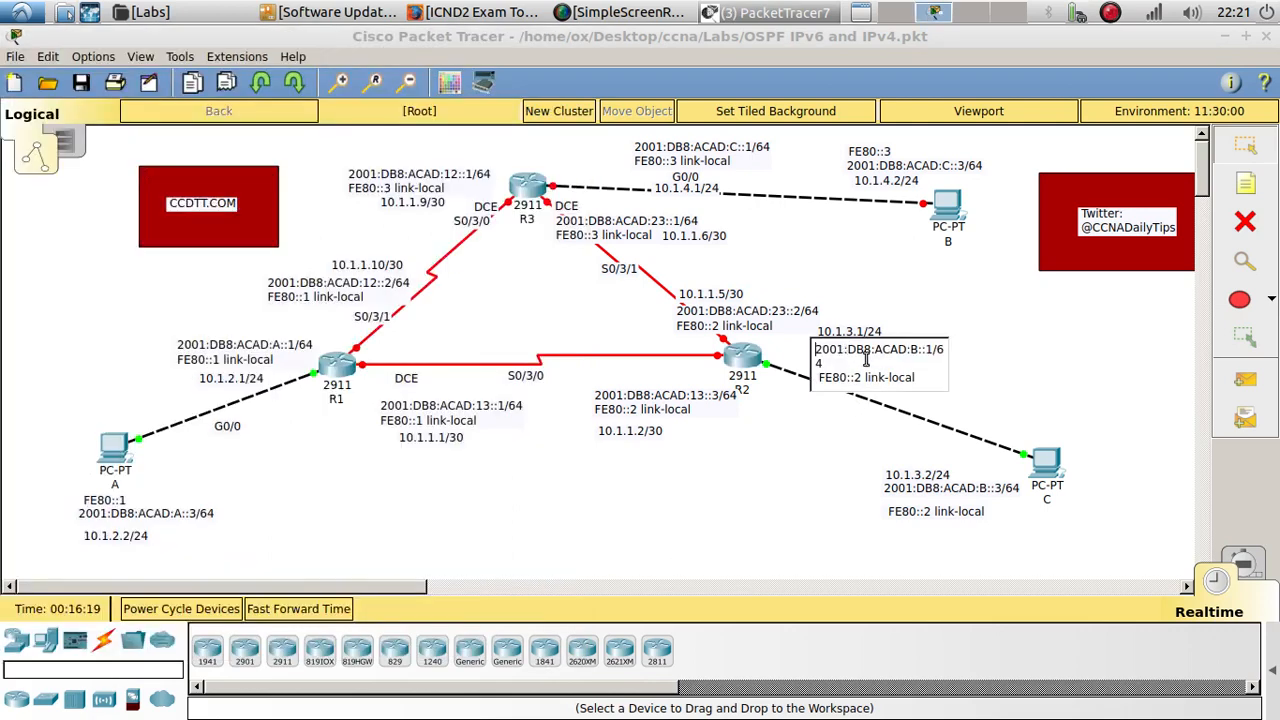
drag(931, 352, 814, 348)
key(ctrl+c)
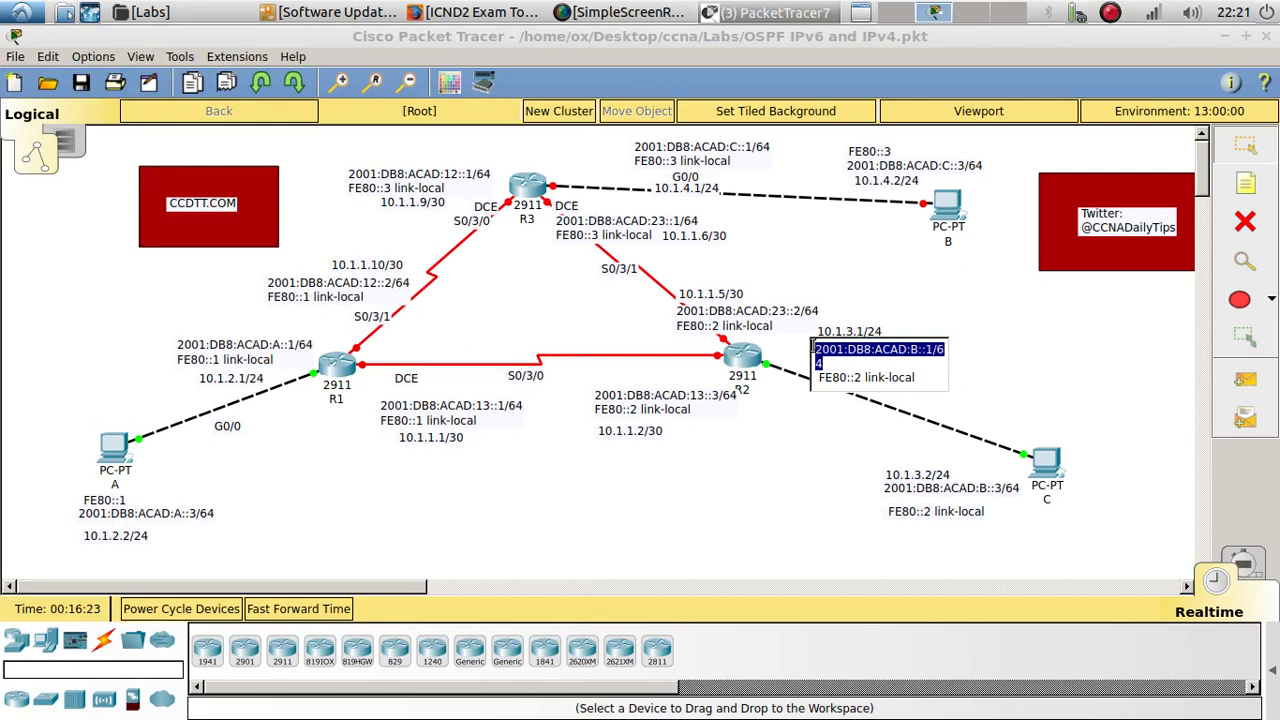
click(738, 434)
click(753, 361)
text(ip)
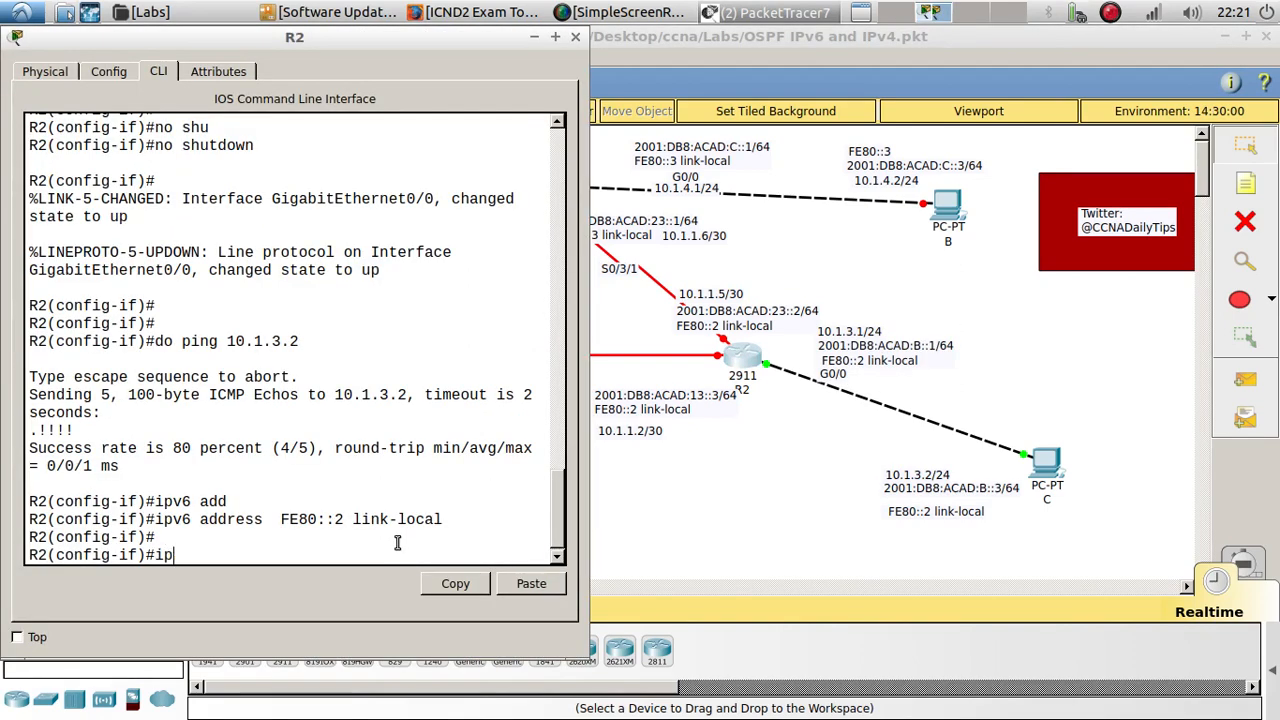
text(v6 add)
key(Tab)
click(524, 584)
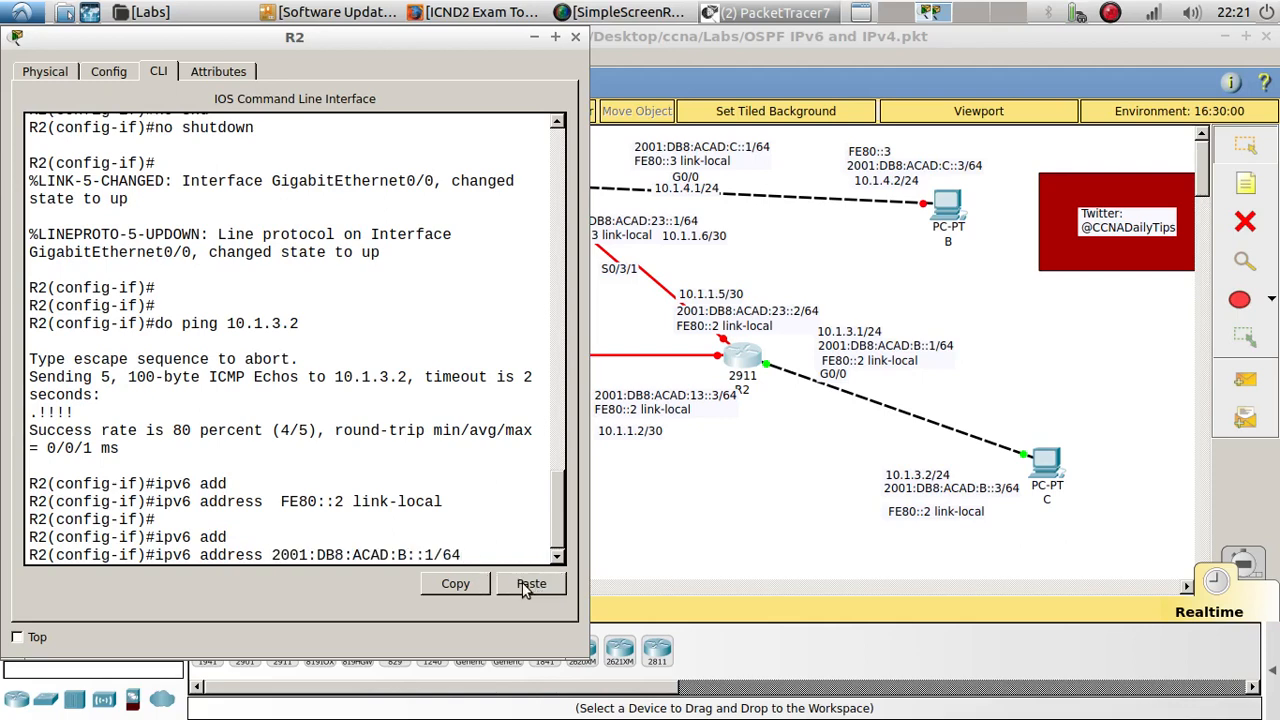
key(Return)
key(Return)
key(Return)
Issue no shutdown on R2's g0/0 interface after its IPv6 addressing.
text(no shu)
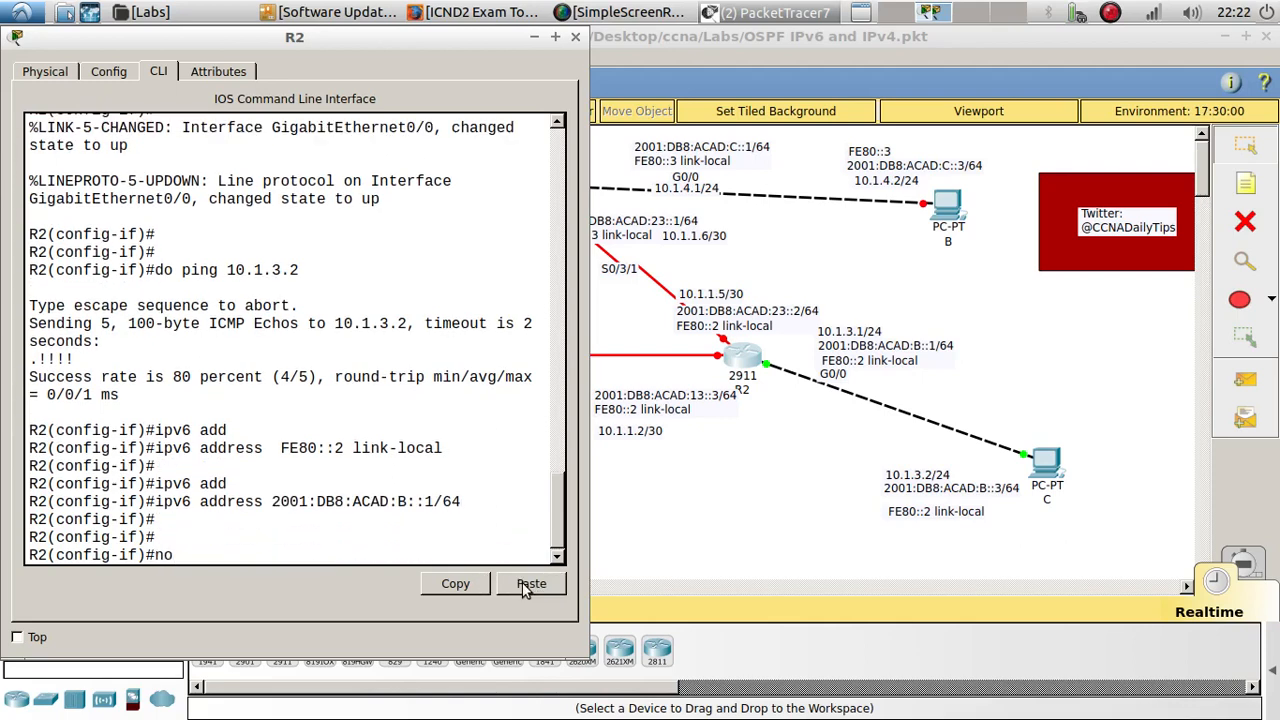
key(Tab)
key(Return)
key(Return)
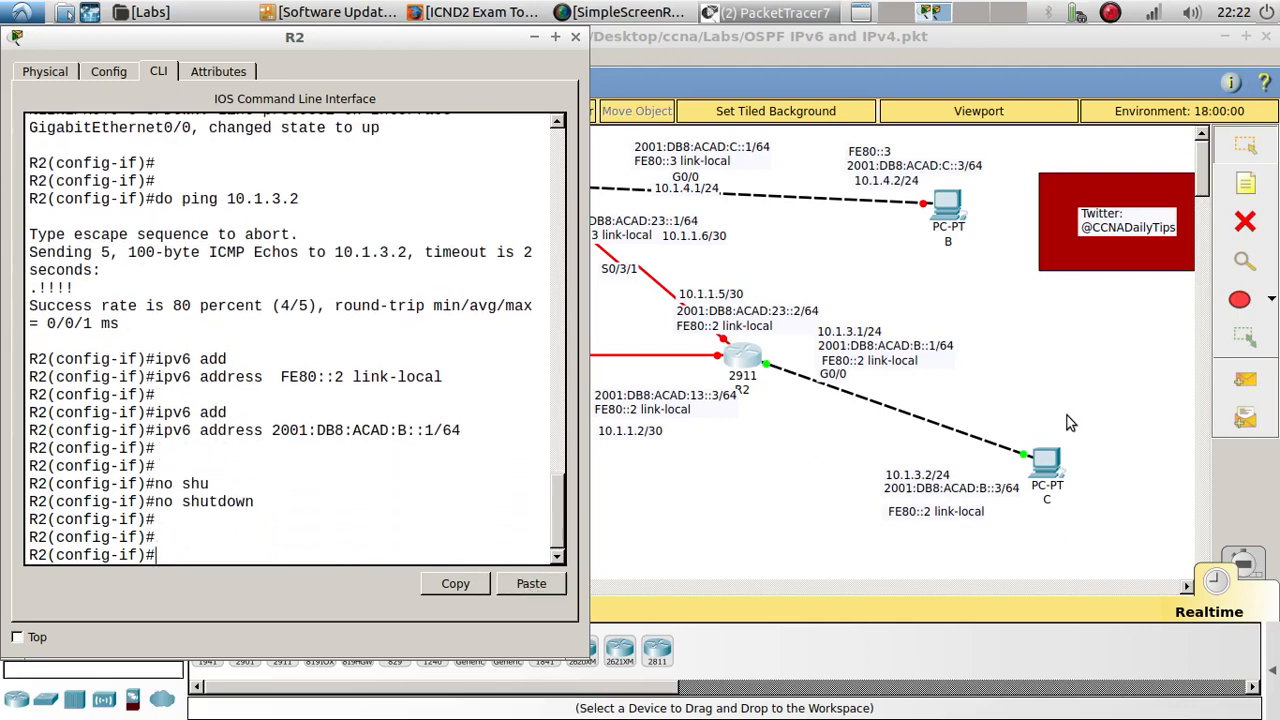
Test IPv6 connectivity from R2 to PC C by pinging 2001:DB8:ACAD:B::3, the address copied from PC C's label.
click(975, 488)
double_click(962, 480)
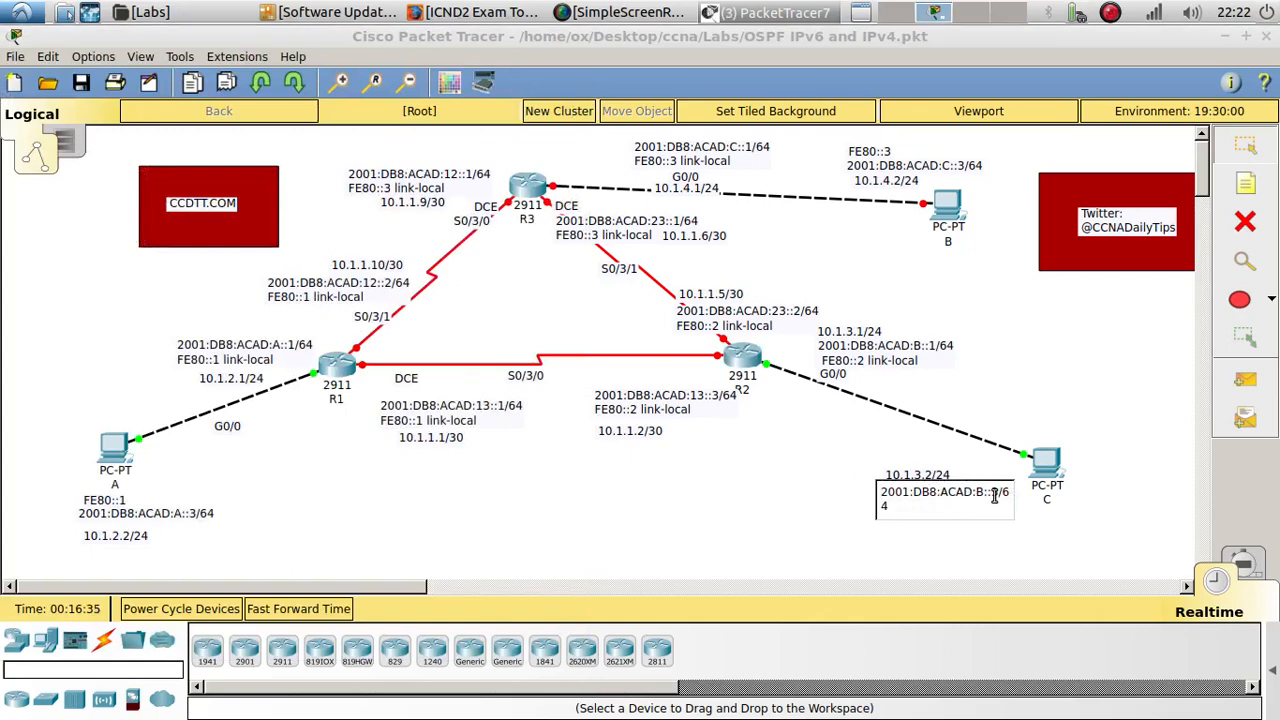
drag(1000, 492, 868, 492)
key(ctrl+c)
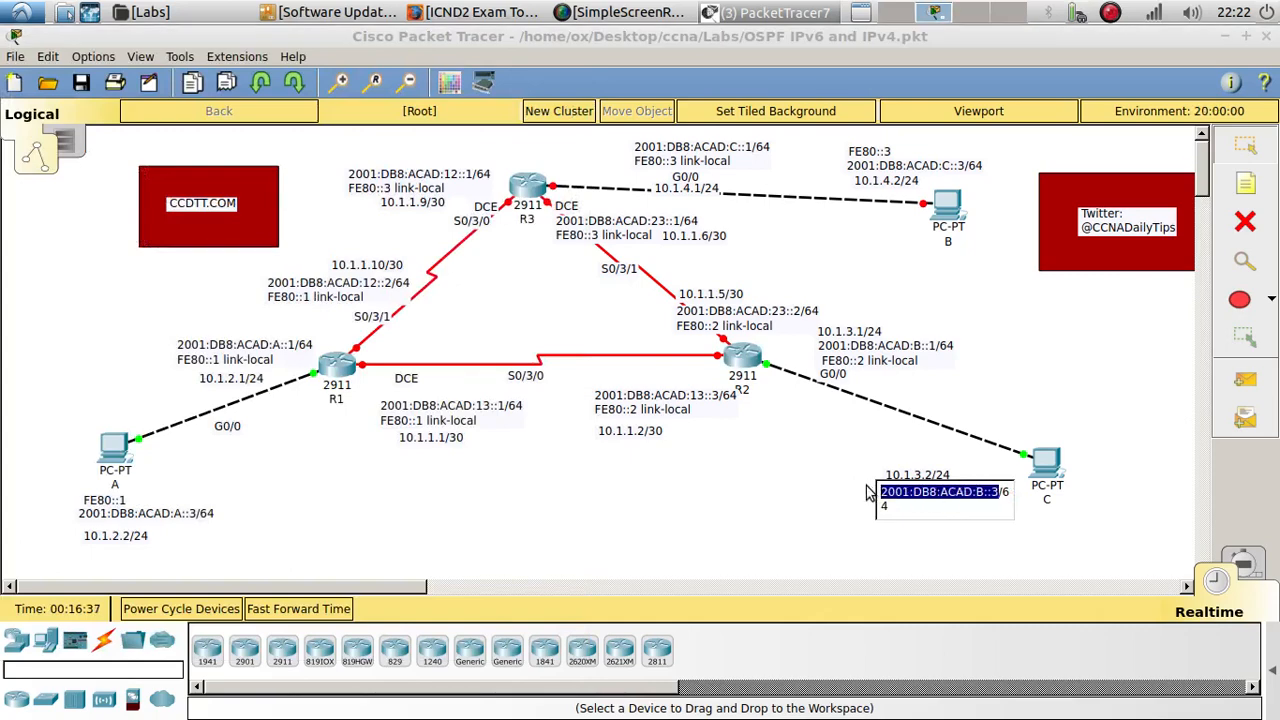
click(740, 362)
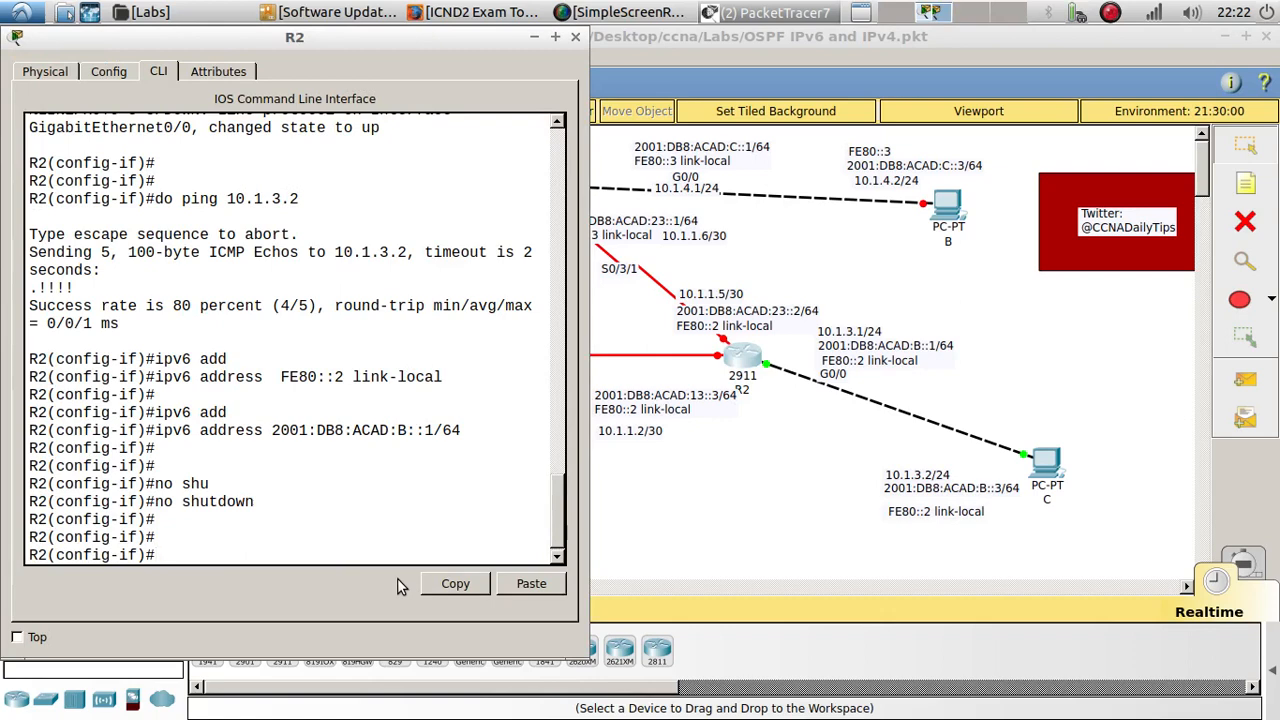
text(do ping)
click(540, 584)
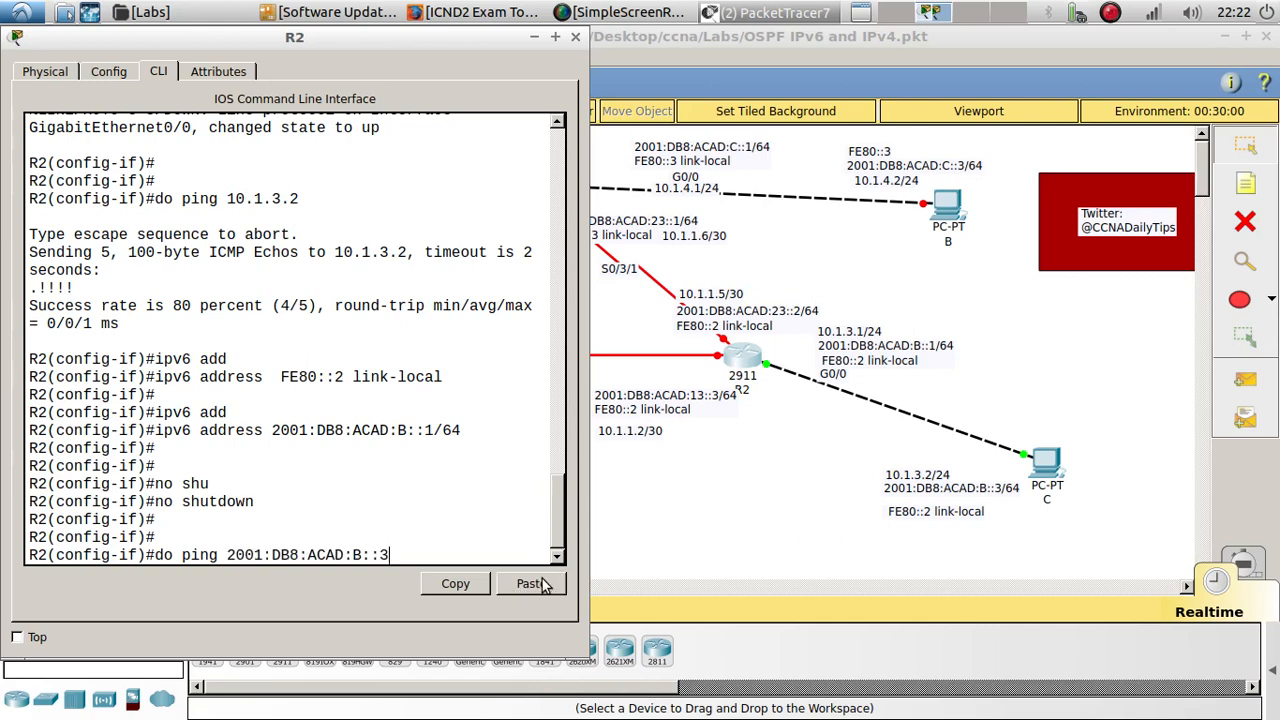
key(Return)
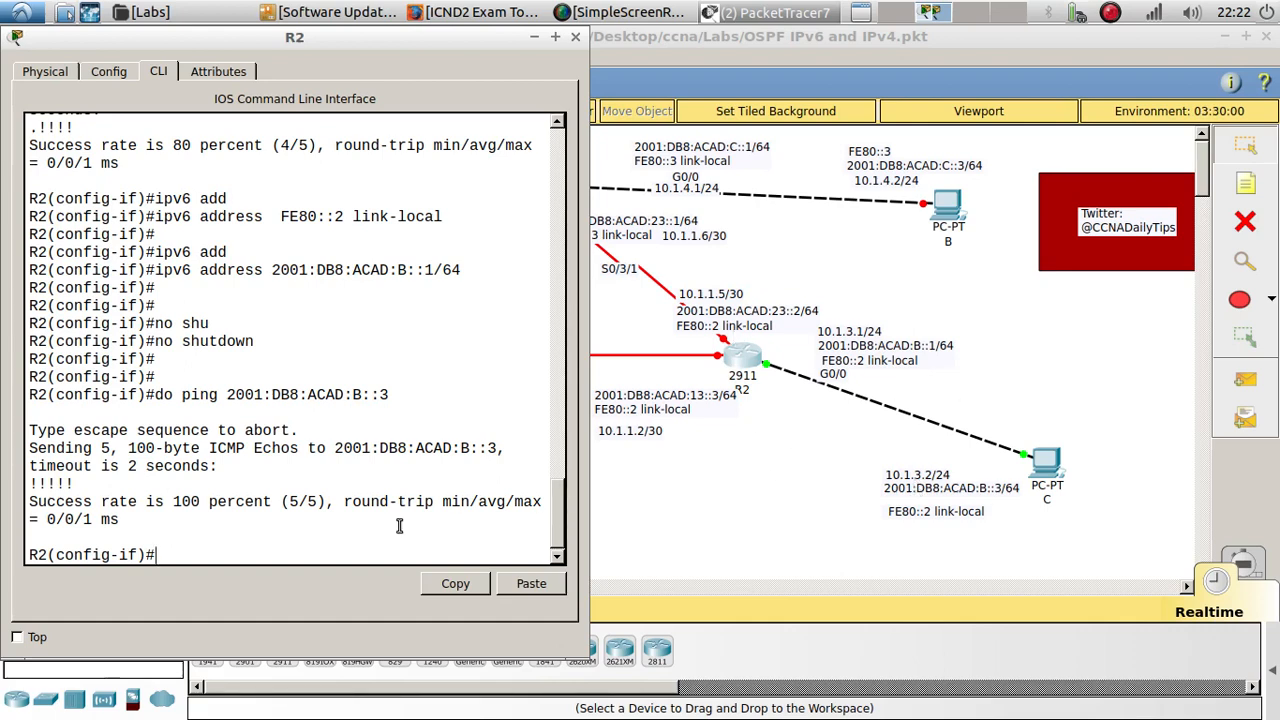
Return R2 to global configuration mode and enable ipv6 unicast-routing.
text(exit)
key(Return)
key(Return)
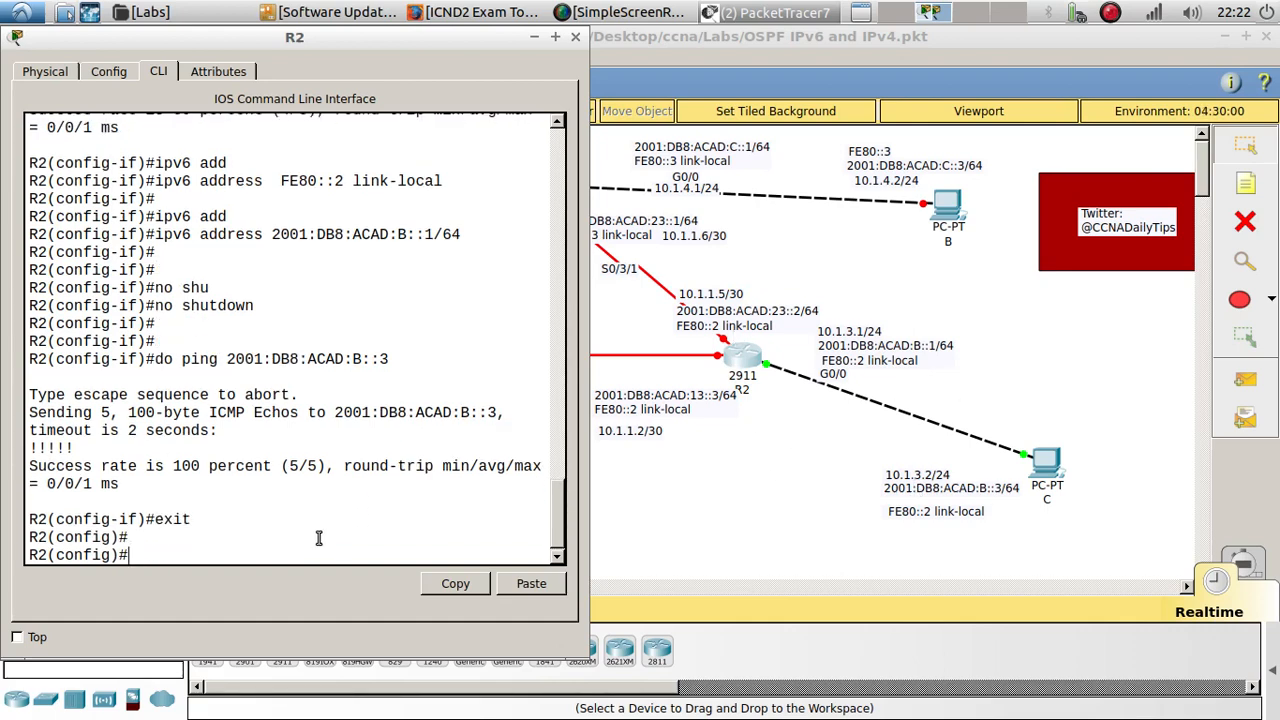
text(ipv56)
key(BackSpace)
key(BackSpace)
text(6 u)
key(Tab)
key(Return)
key(Return)
key(Return)
key(Return)
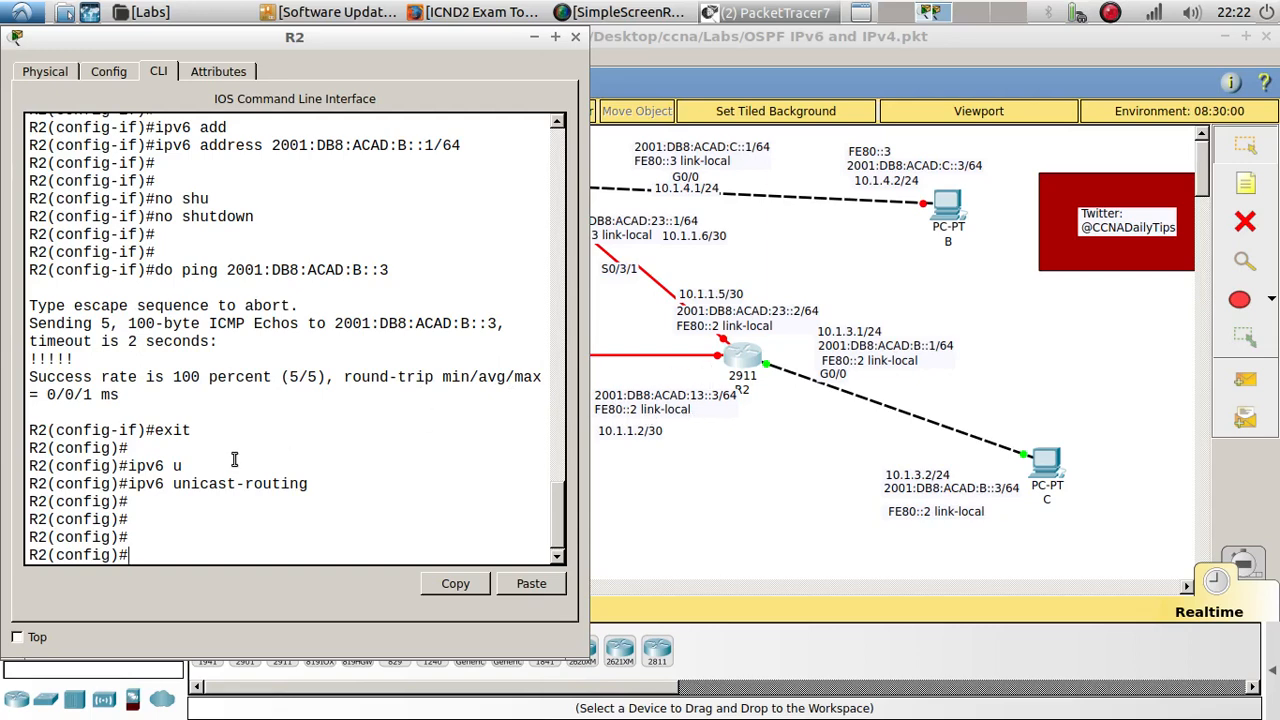
Enter R2's interface s0/3/0 and assign it the IPv4 address 10.1.1.2 with mask 255.255.255.252.
text(int s0/3/0)
key(Return)
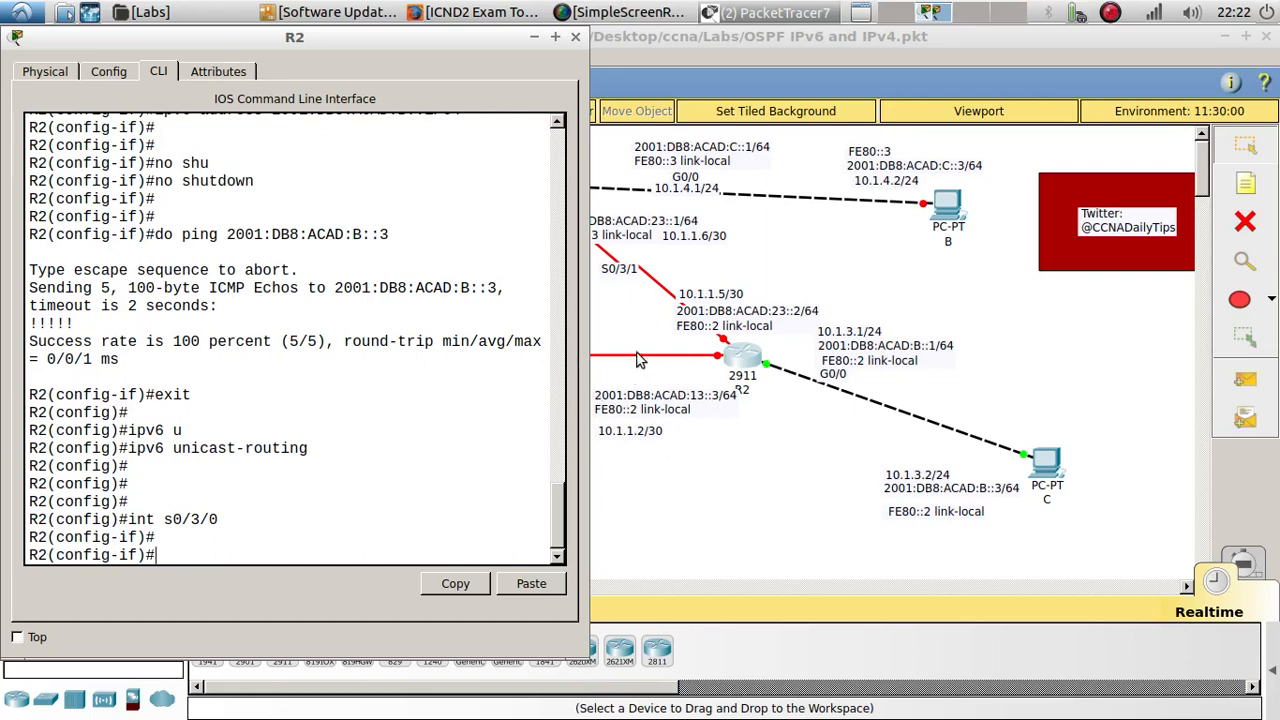
text(ip add)
key(Tab)
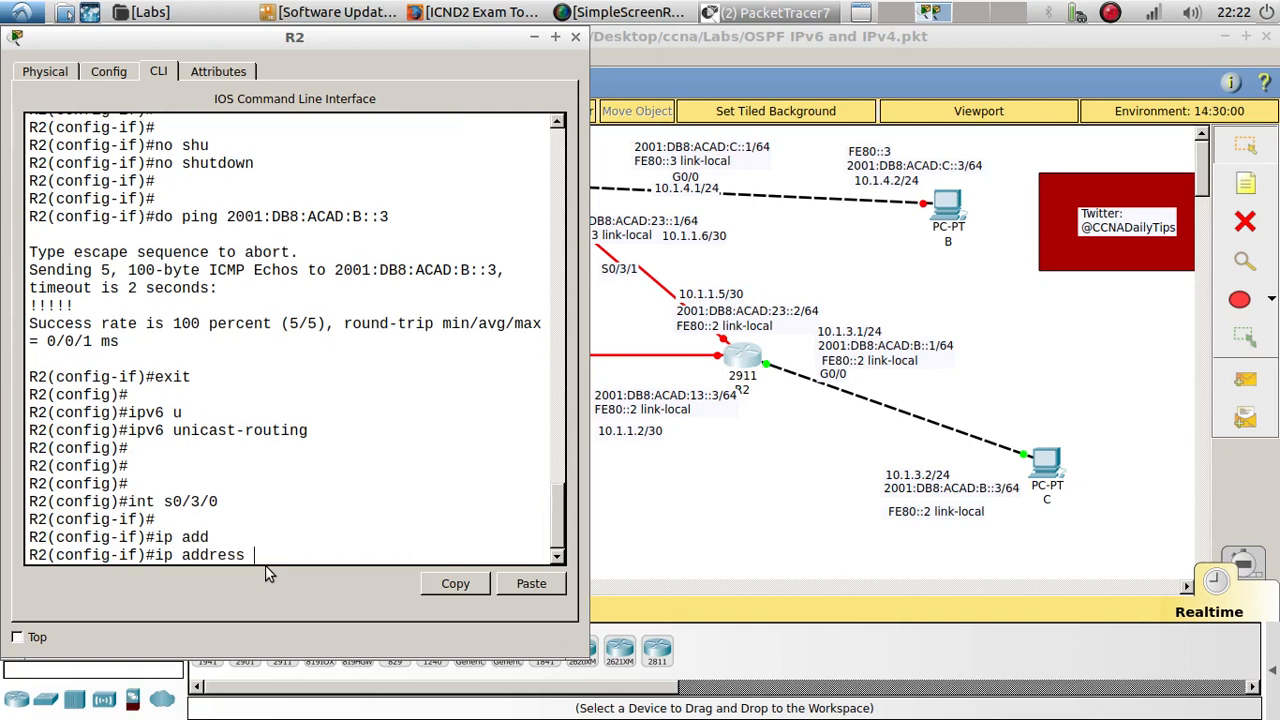
text(10.1.1.2 255.255.255.252)
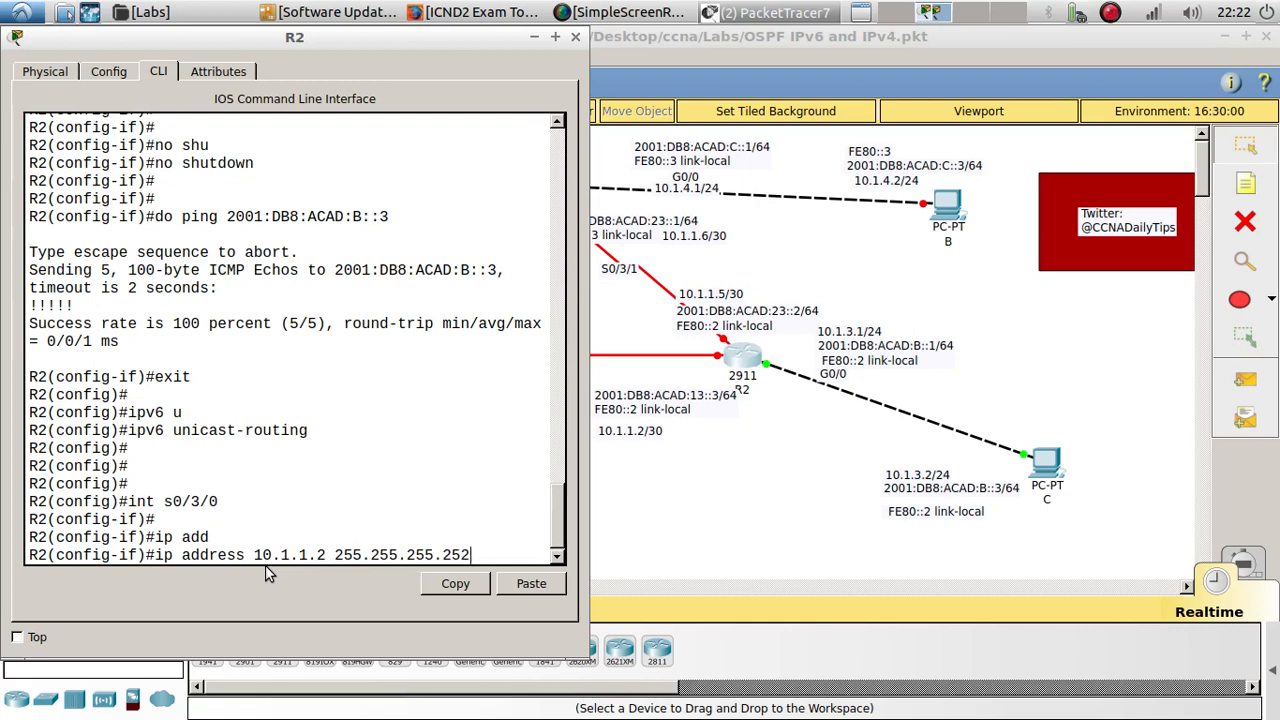
key(Return)
key(Return)
key(Return)
Bring up R2's s0/3/0 interface with no shutdown.
text(no shu)
key(Tab)
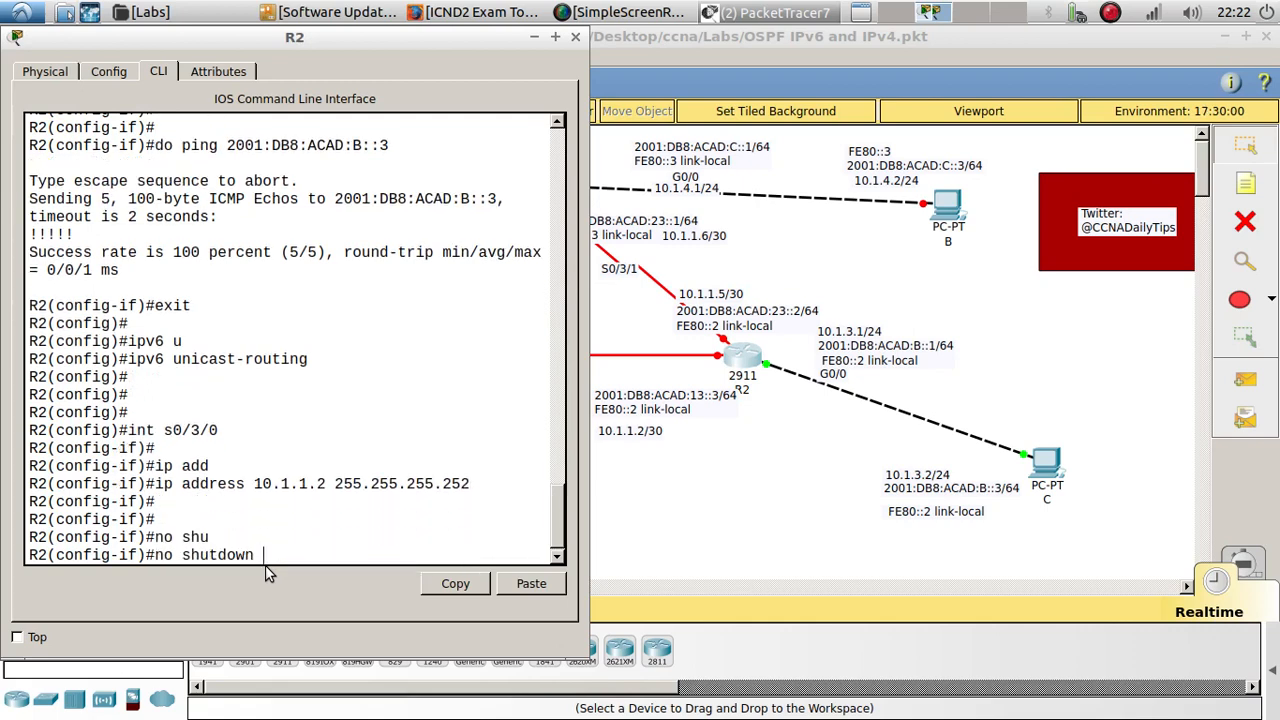
key(Return)
key(Return)
key(Return)
key(Return)
Test the serial link from R2 to R1 by pinging 10.1.1.1.
text(do ping)
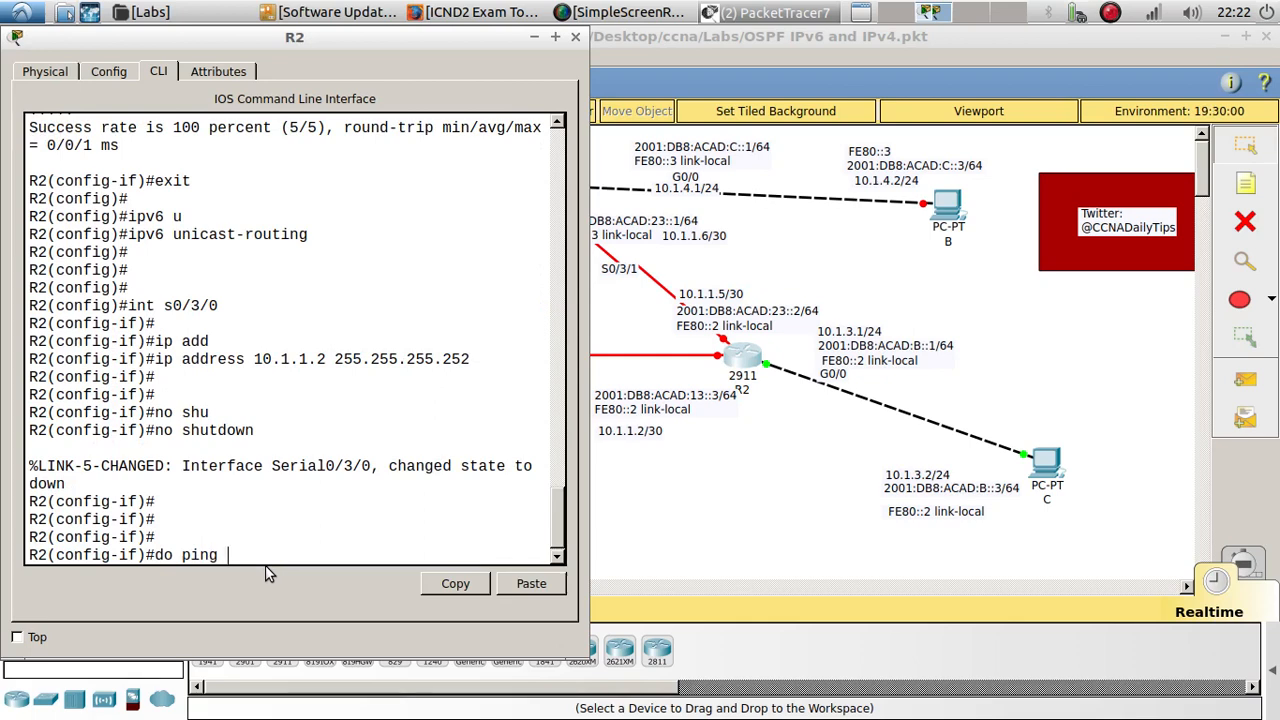
text( 10.1.1.1)
key(Return)
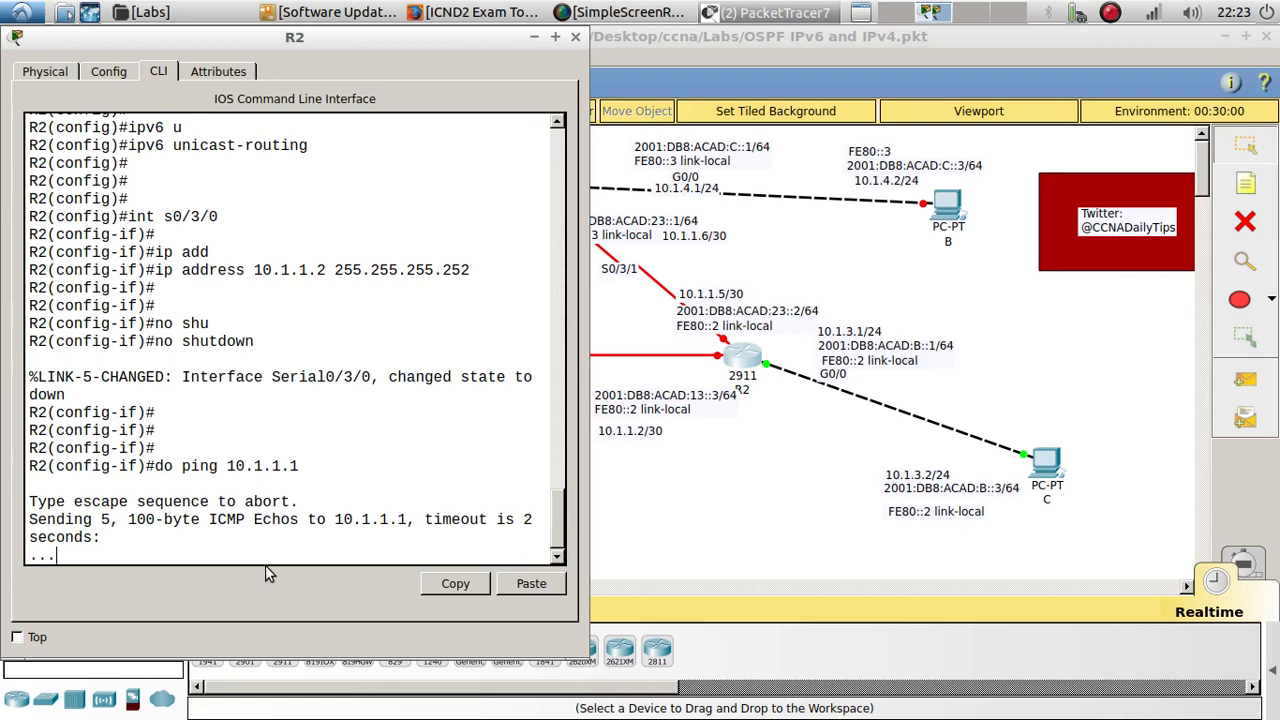
Open R1's command line, enter interface s0/3/0 and bring it up with no shutdown.
click(762, 508)
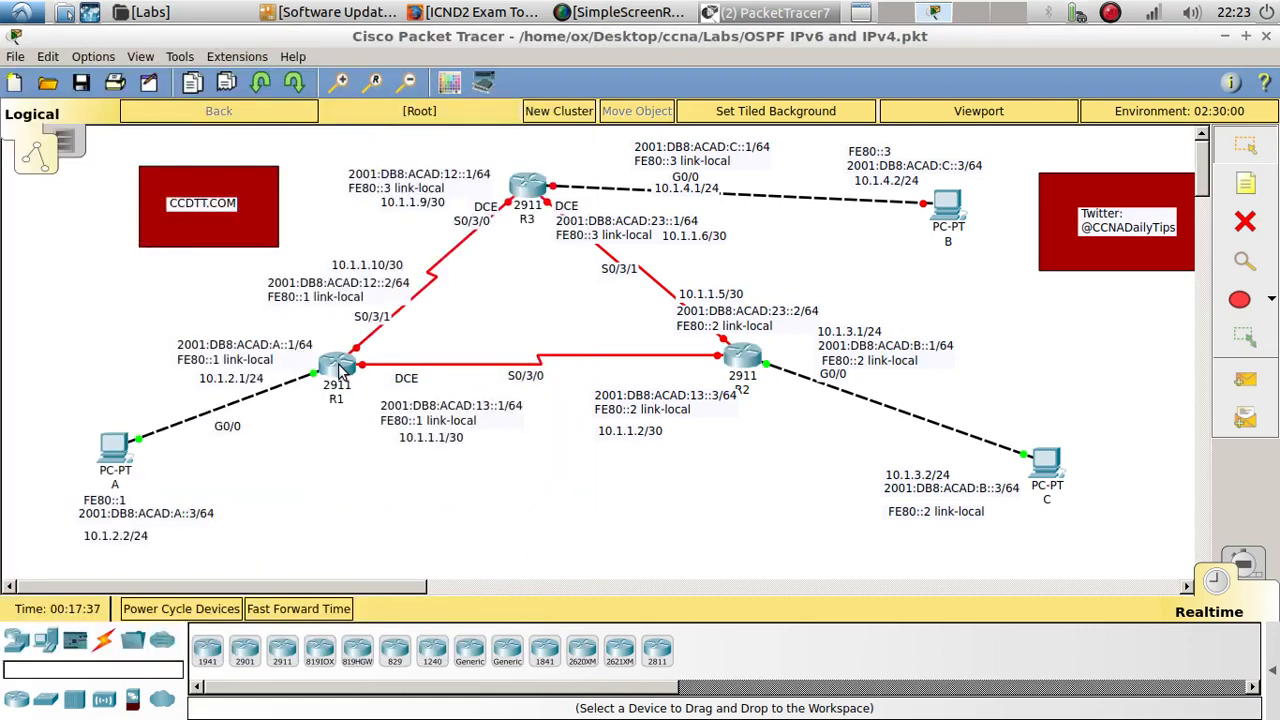
click(340, 370)
drag(512, 128, 151, 118)
key(Return)
key(Return)
key(Return)
text(in)
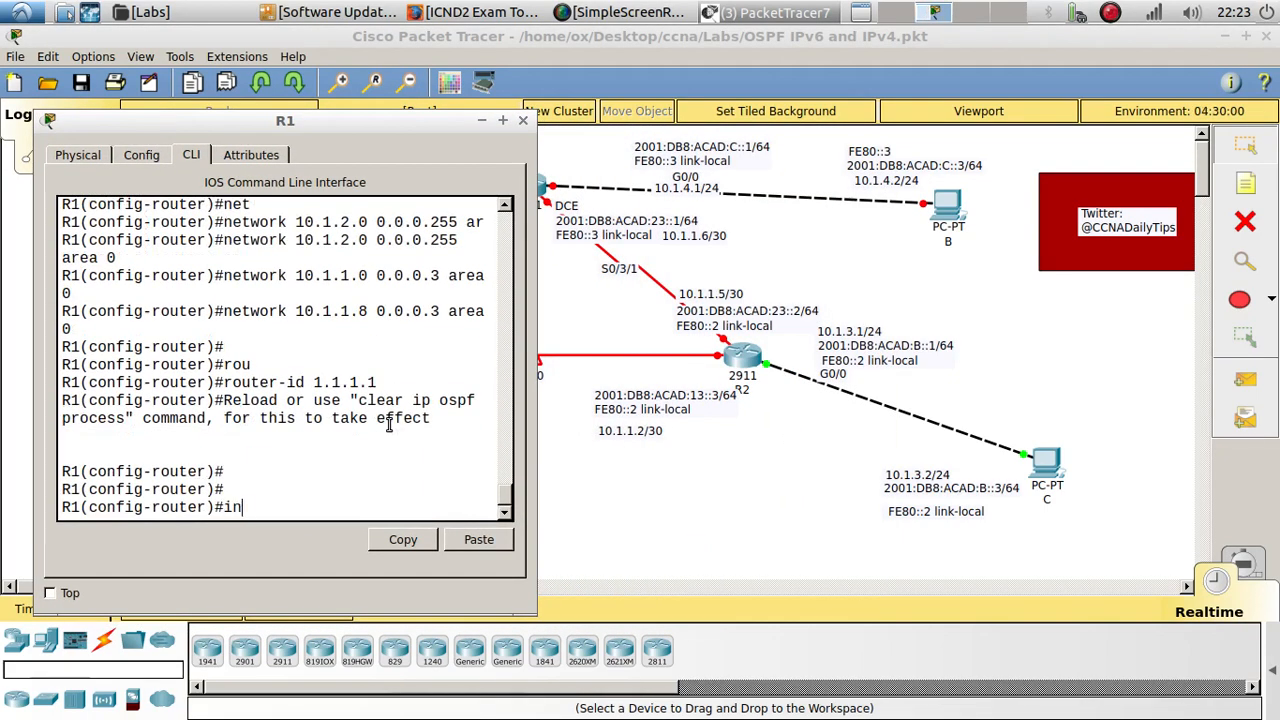
text(t s0/3/0)
key(Return)
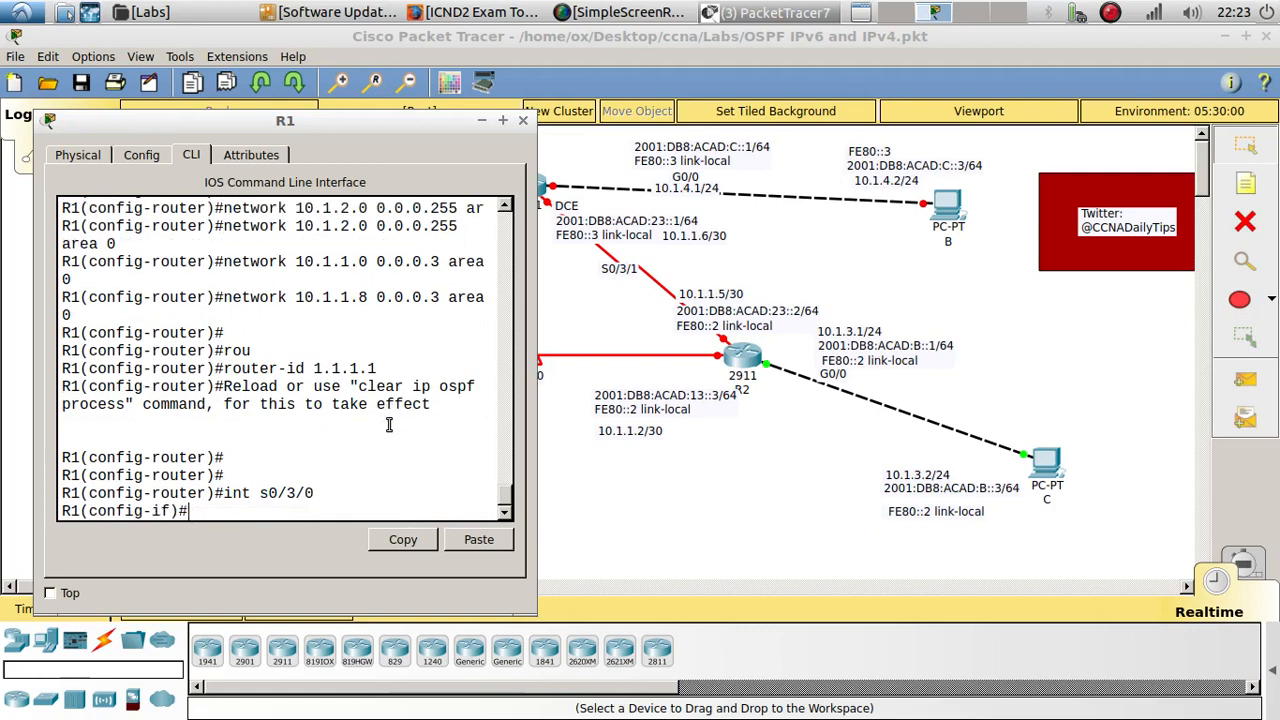
text(no shi)
key(Tab)
key(Tab)
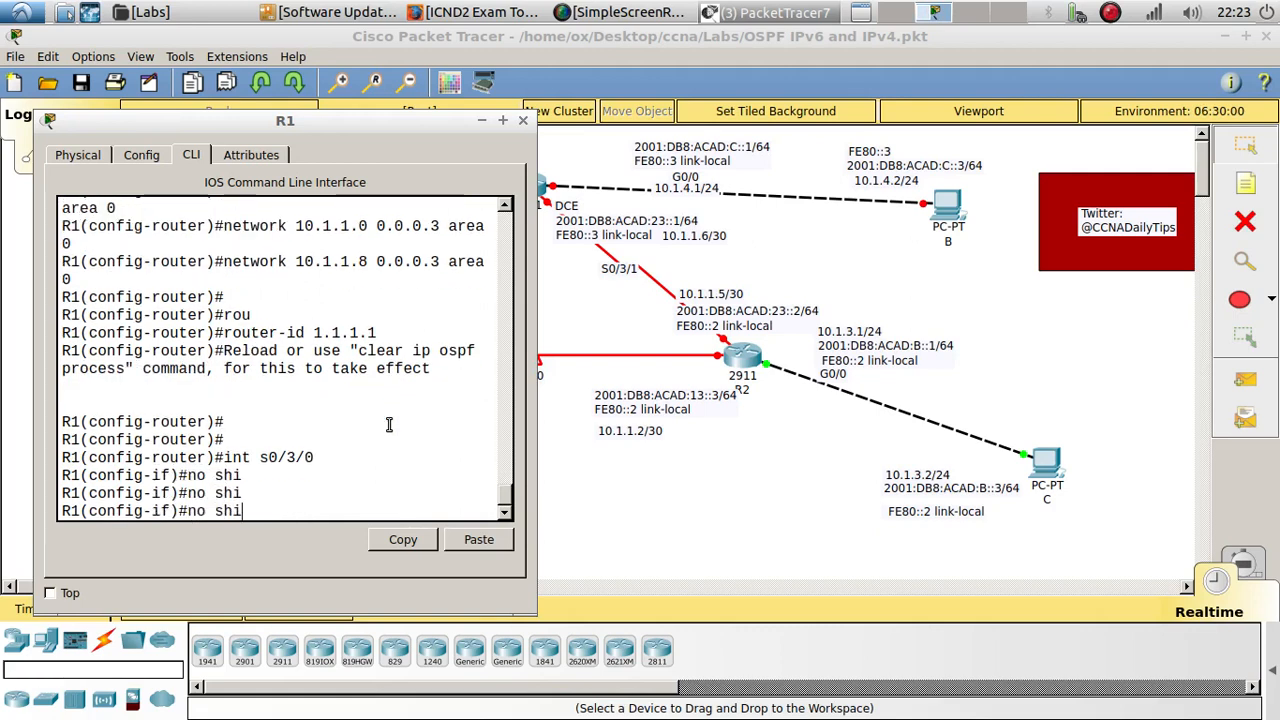
key(BackSpace)
text(u)
key(Tab)
key(Return)
key(Return)
key(Return)
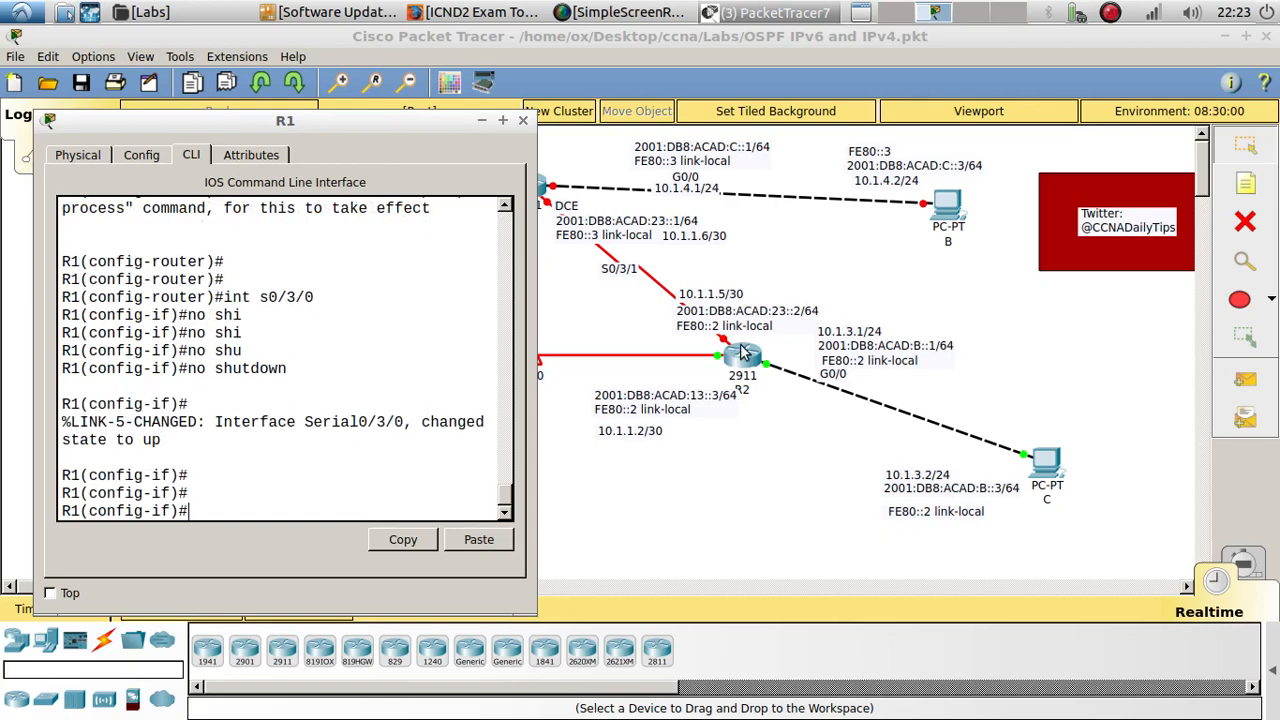
Return to R2's command line and repeat the ping to 10.1.1.1 twice, checking the replies.
click(743, 352)
key(Return)
key(Up)
key(Return)
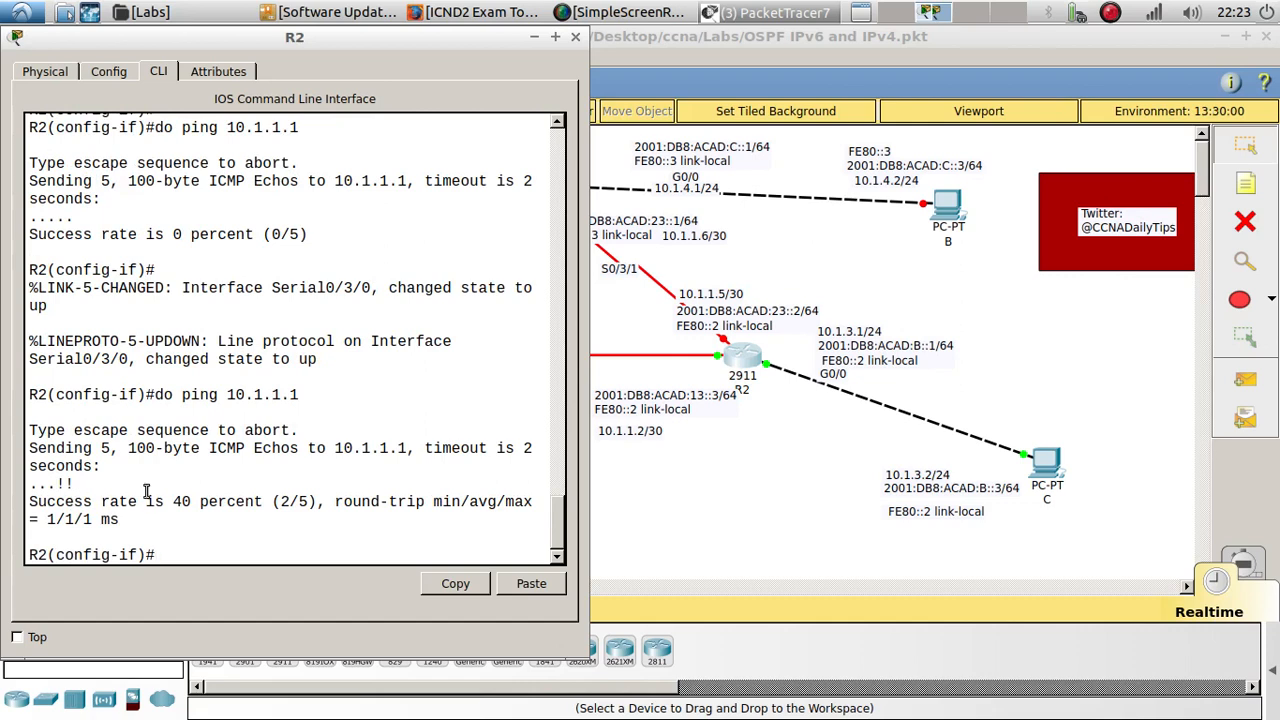
key(Up)
key(Return)
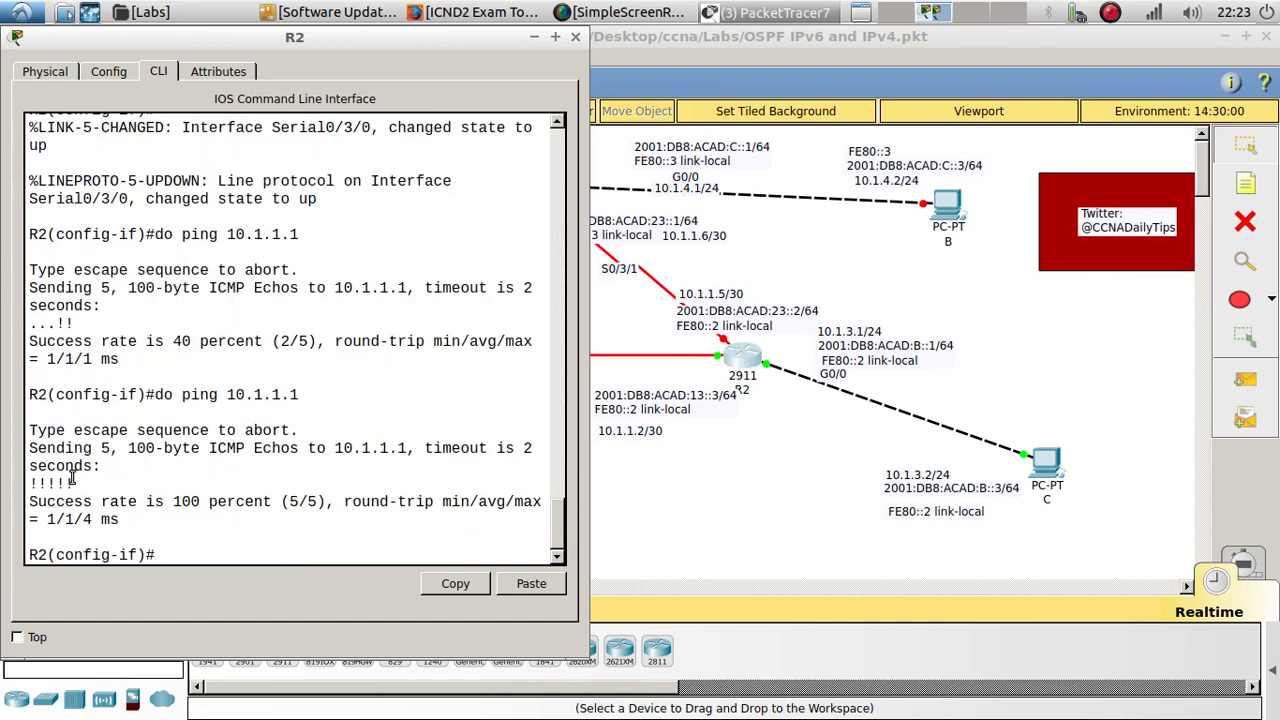
drag(76, 485, 28, 484)
click(179, 557)
Assign the link-local IPv6 address FE80::2 to R2's s0/3/0 interface, copying it from the topology label.
click(686, 418)
drag(689, 426, 586, 426)
key(ctrl+c)
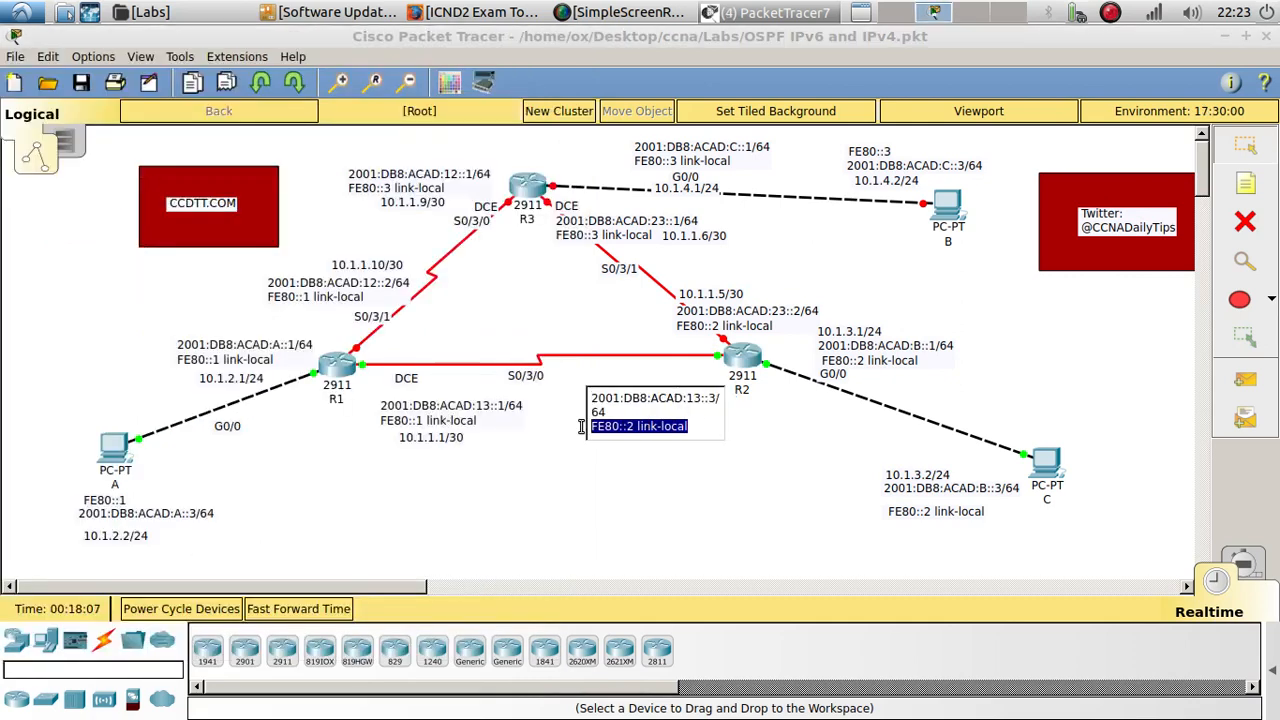
click(742, 370)
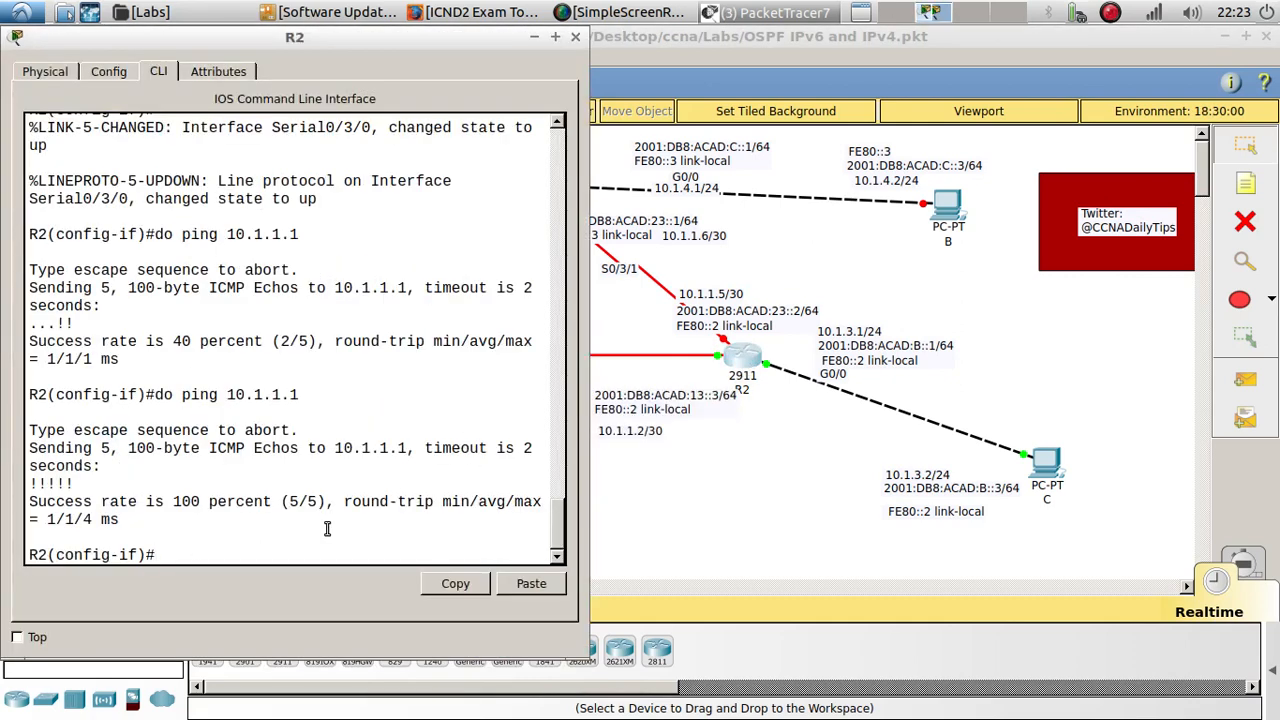
text(ipv6 add)
key(Tab)
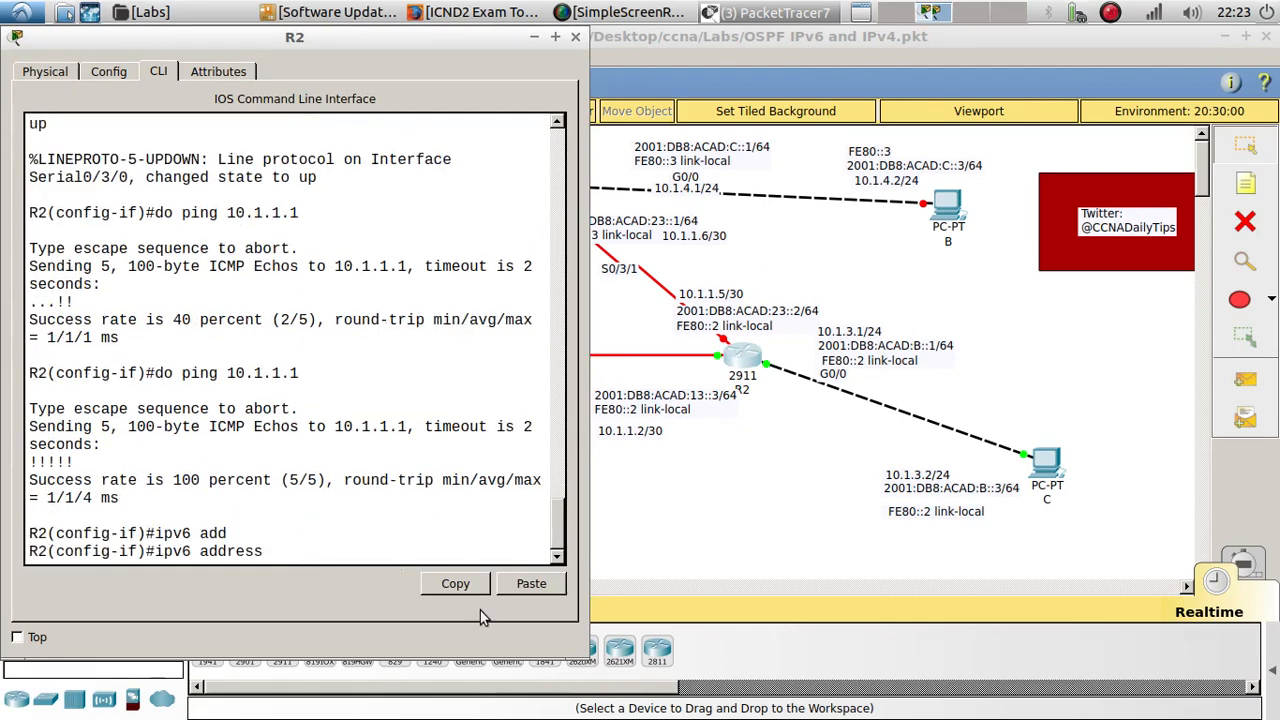
click(522, 585)
key(Return)
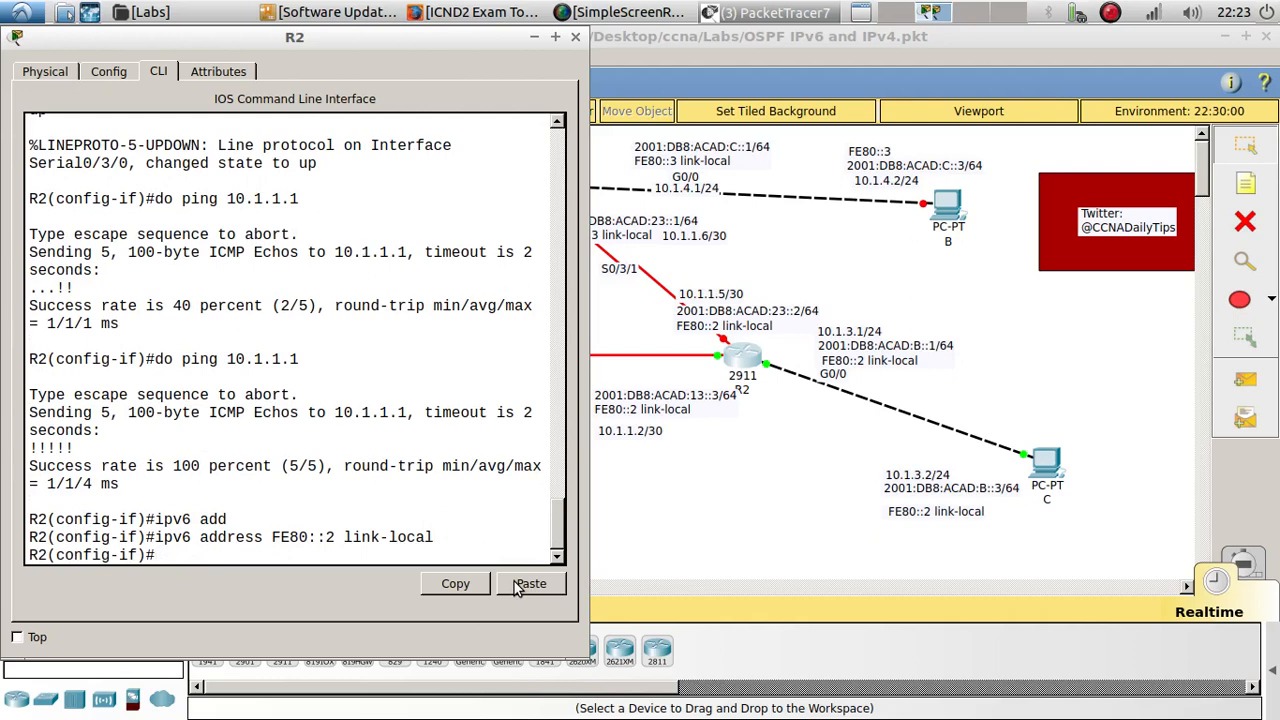
Enter R2's interface s0/3/1 and assign it the link-local IPv6 address FE80::2.
key(Up)
key(Up)
key(Up)
key(Up)
text(1)
key(Return)
key(Up)
key(Up)
key(Up)
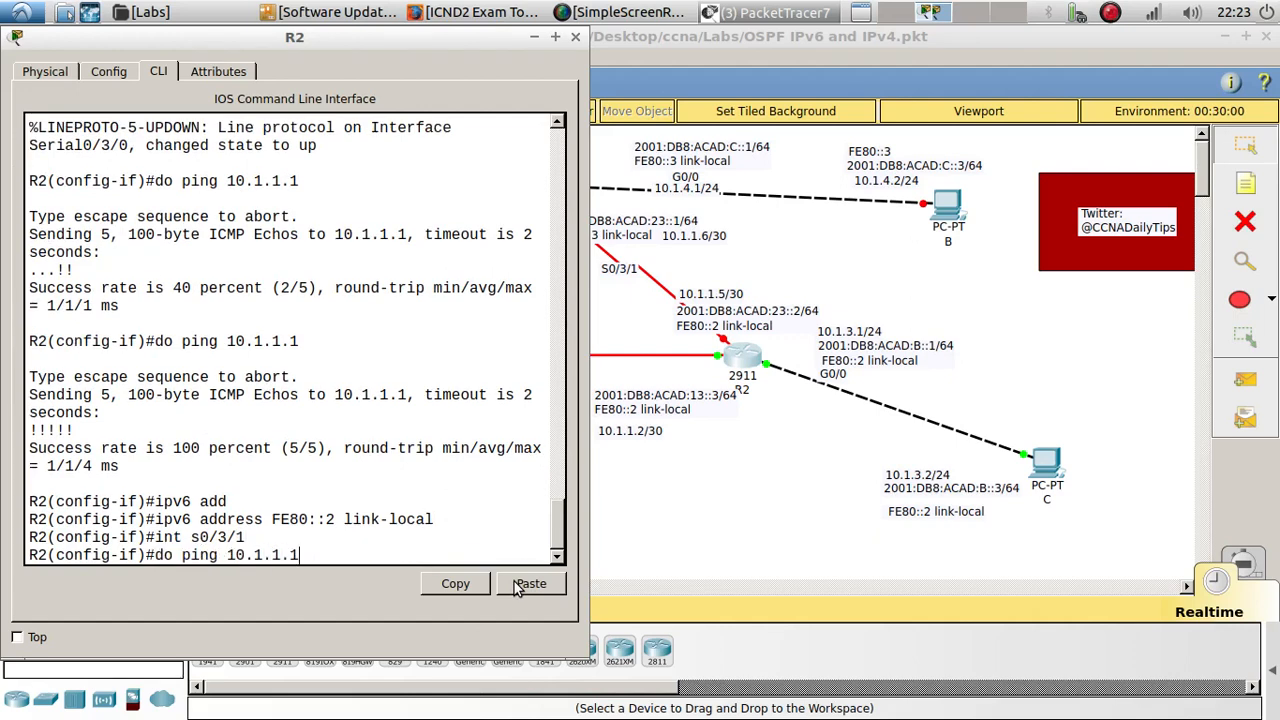
key(Down)
key(Return)
Return to R2's interface s0/3/0 and assign it the IPv6 address 2001:DB8:ACAD:13::3/64, copied from the topology label.
key(Up)
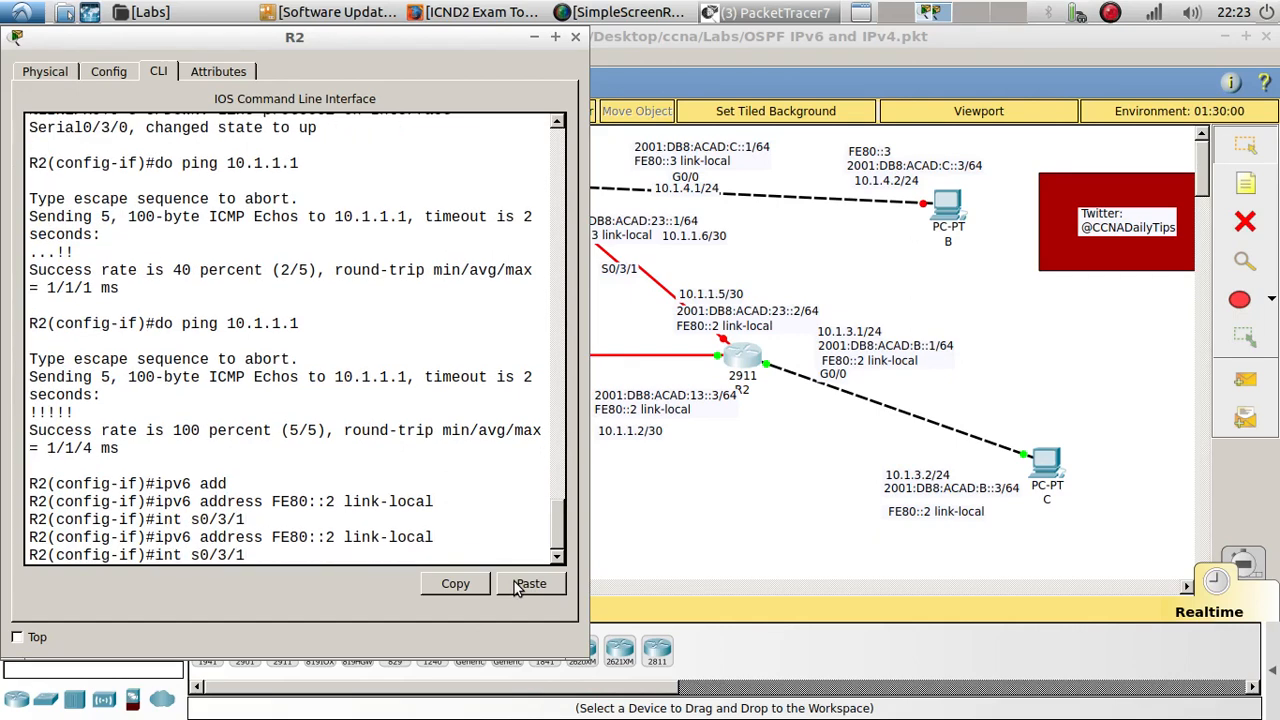
key(Up)
key(Down)
key(BackSpace)
text(0)
key(Return)
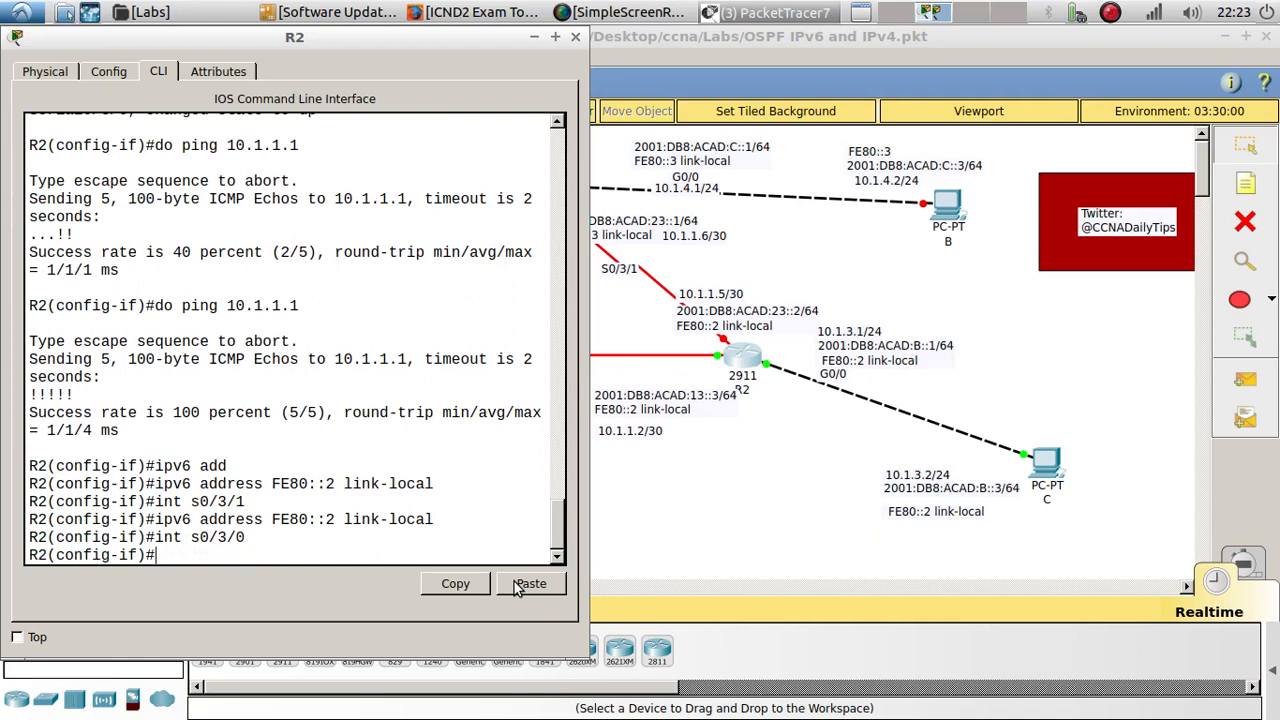
click(652, 401)
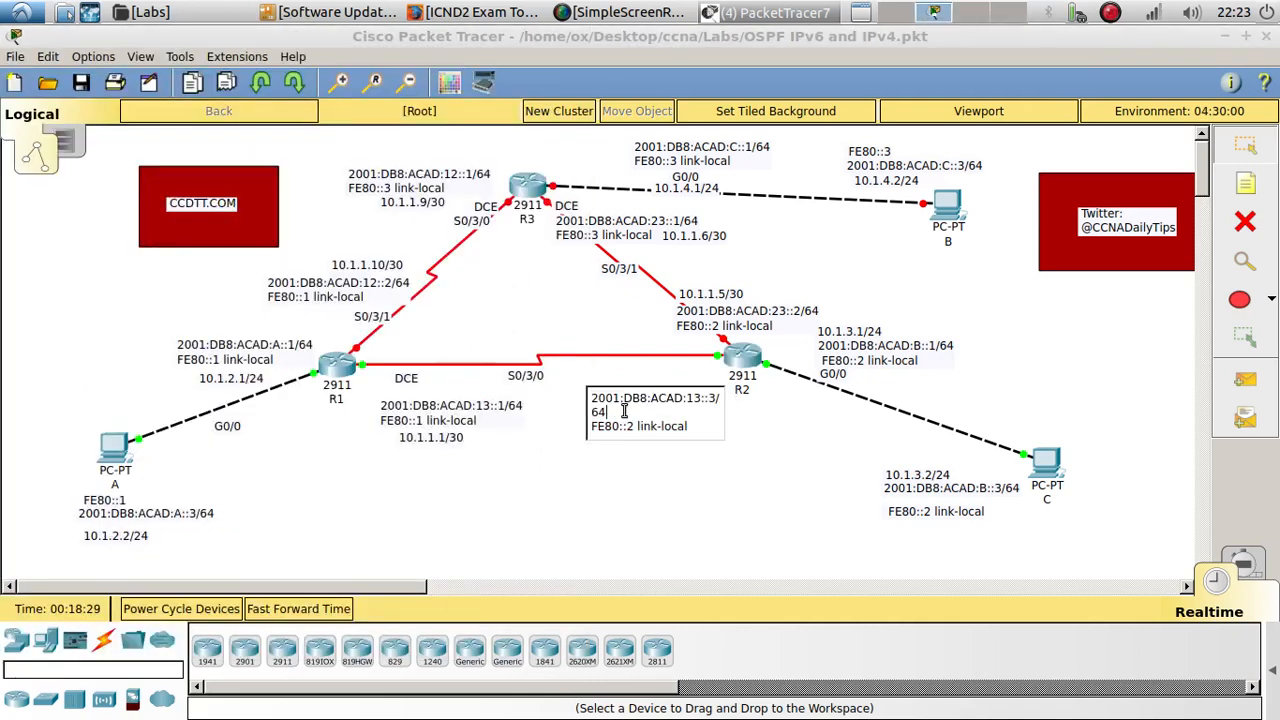
click(748, 362)
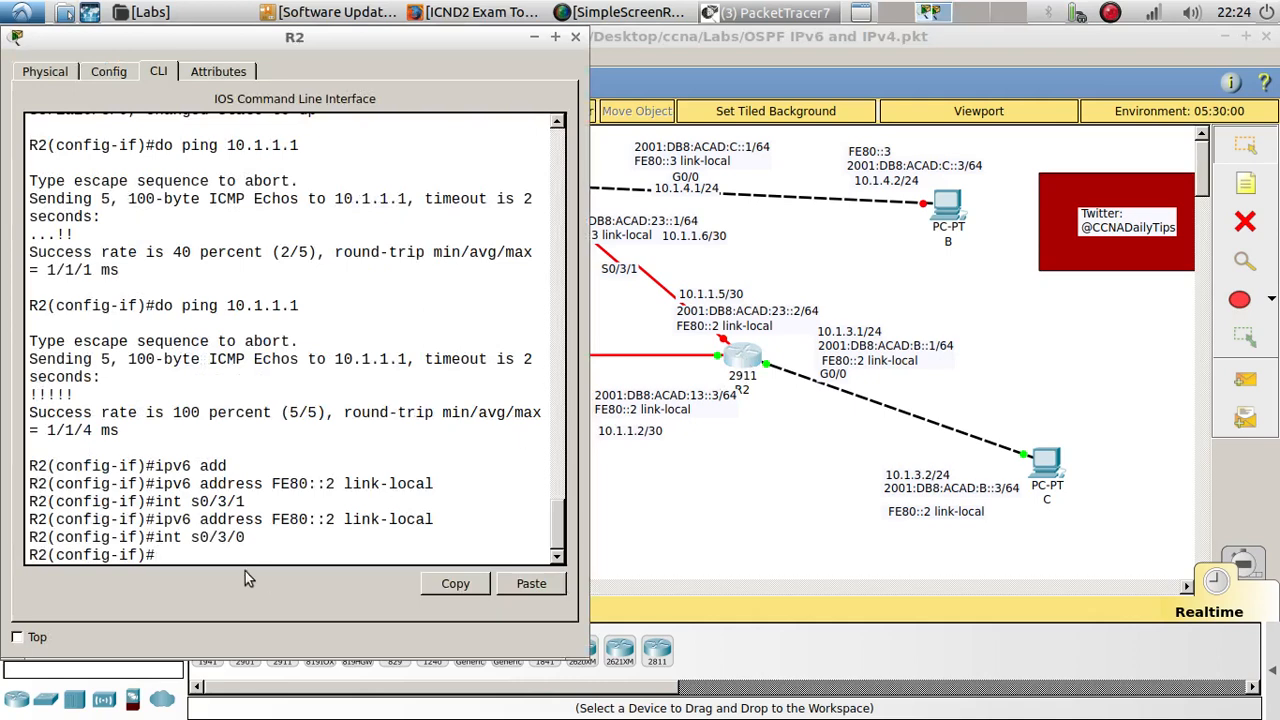
text(ipv6 add)
key(Tab)
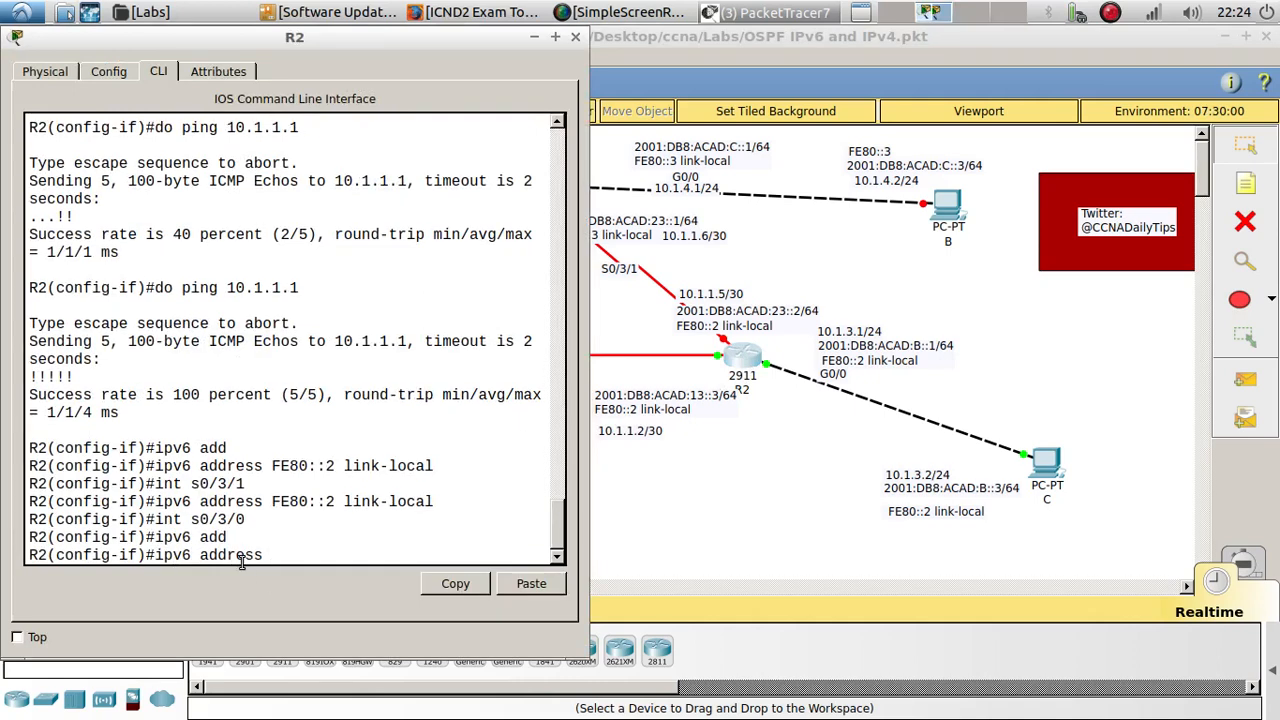
click(521, 583)
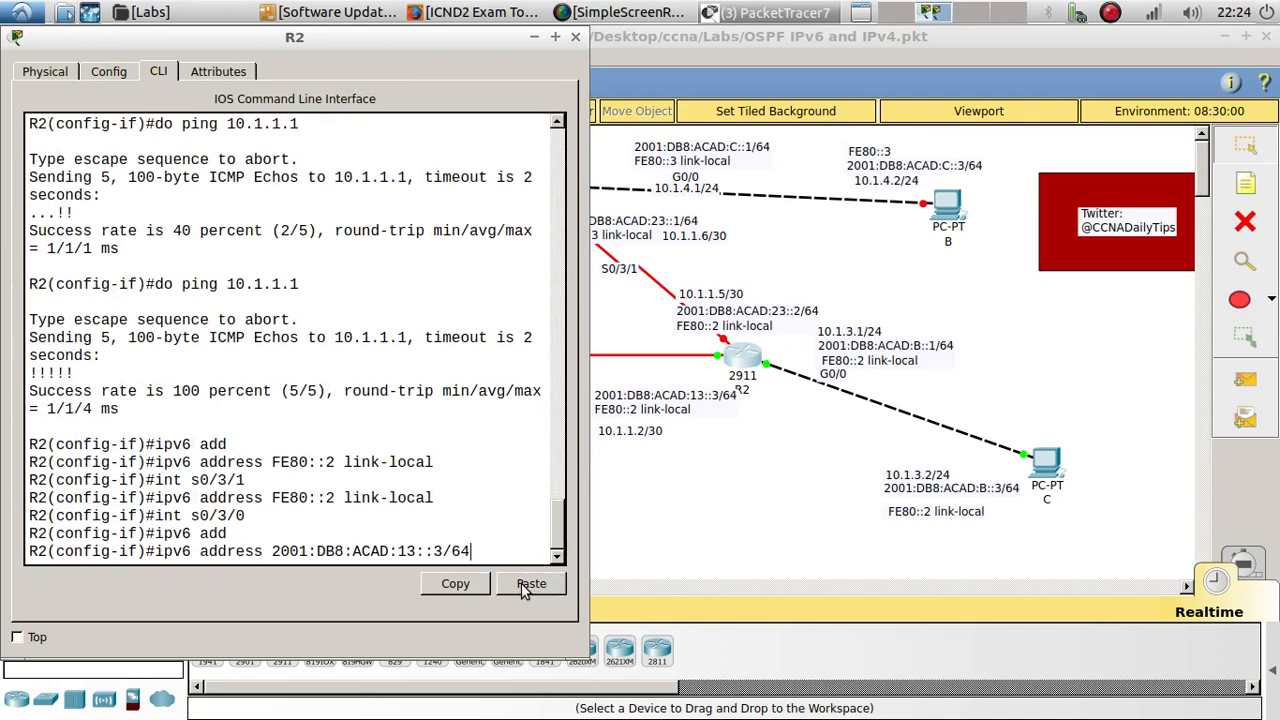
key(Return)
key(Return)
key(Return)
Copy 2001:DB8:ACAD:13::1 from R1's serial link label, ping it from R2 and check the replies.
click(643, 514)
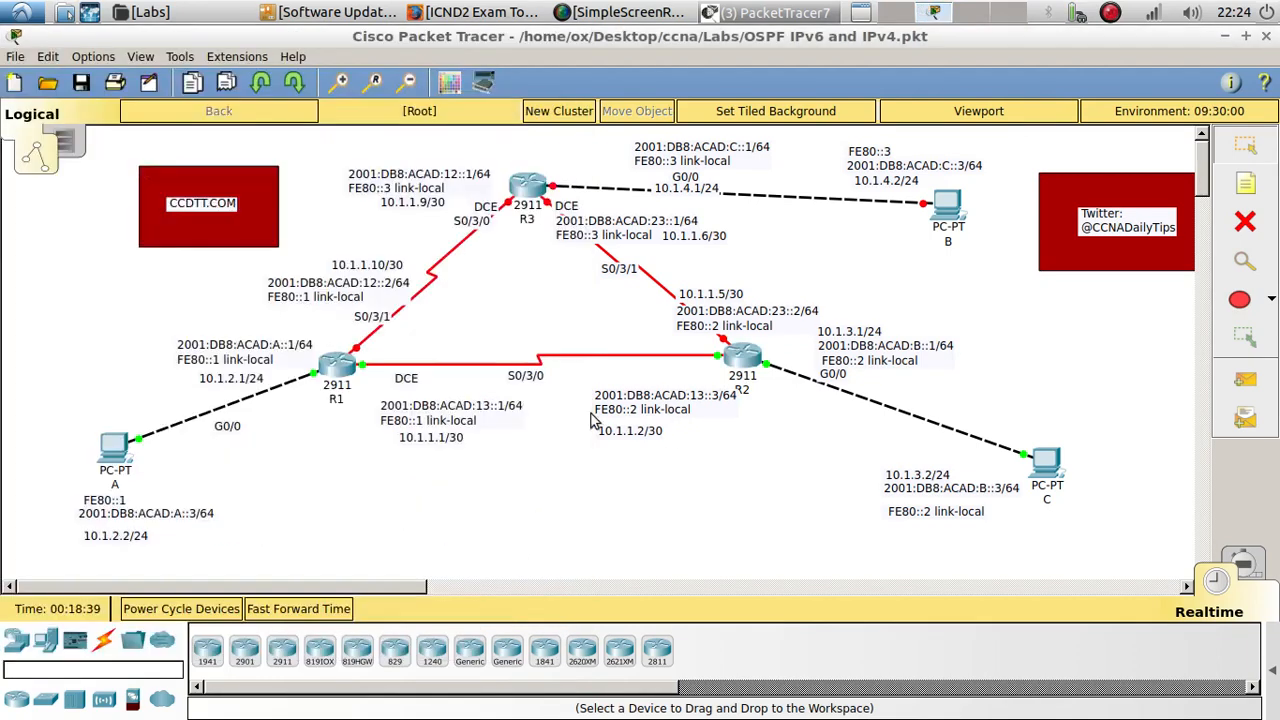
click(438, 404)
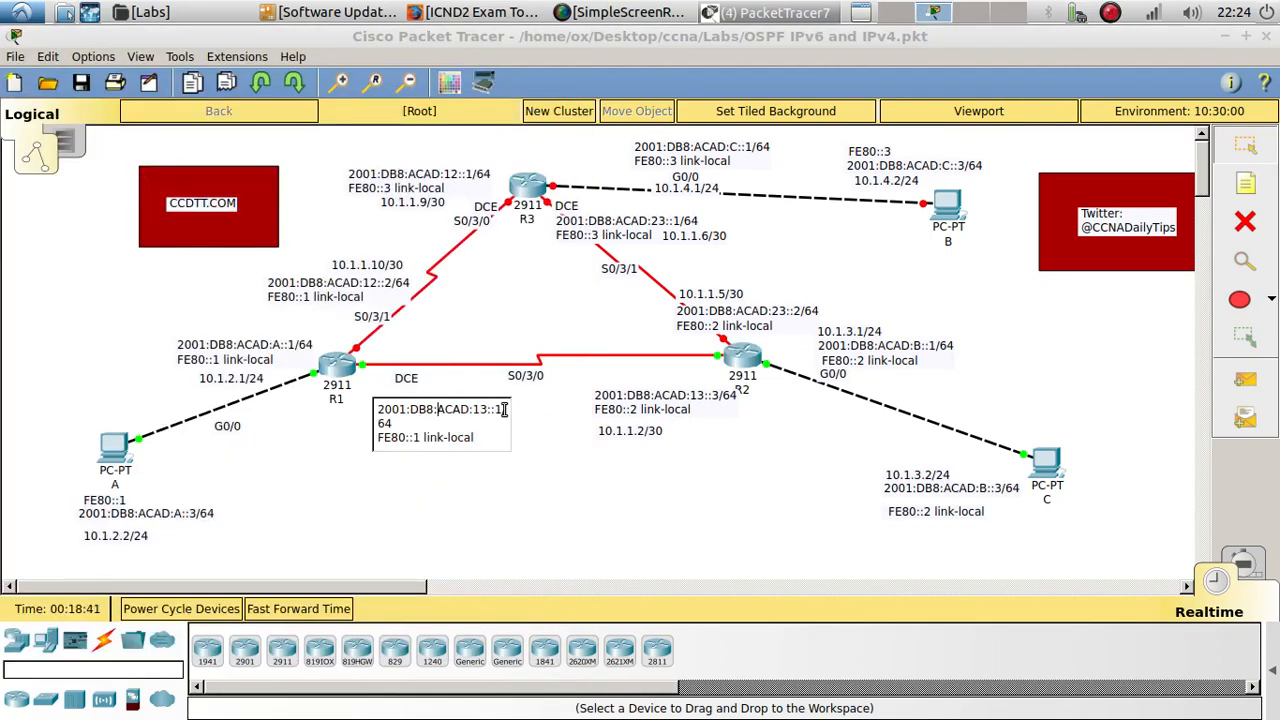
drag(503, 409, 378, 412)
key(ctrl+c)
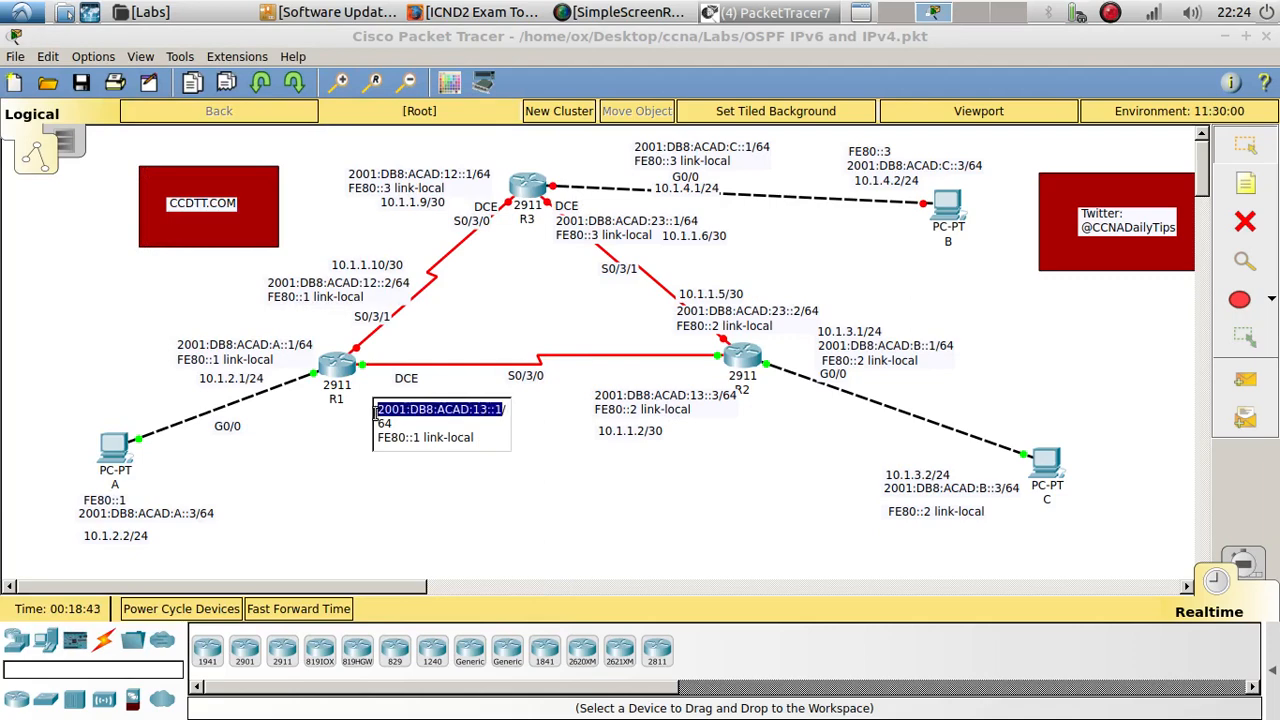
click(584, 449)
click(732, 370)
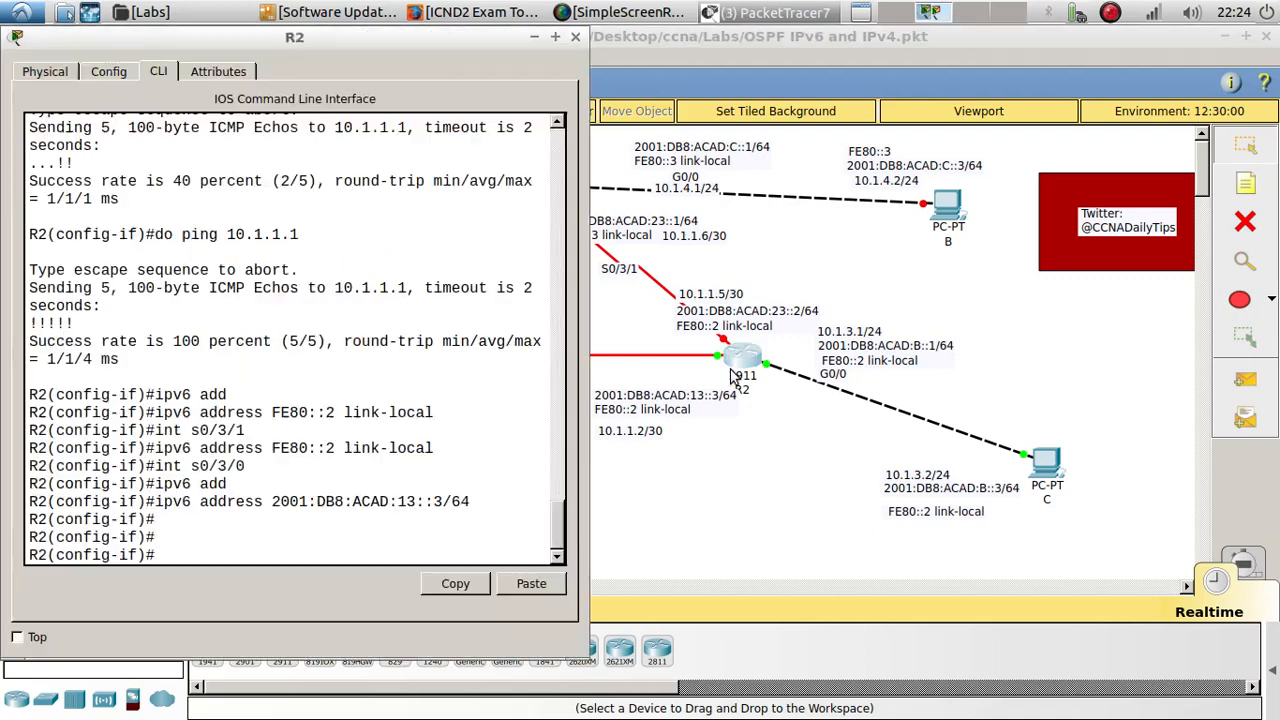
text(do )
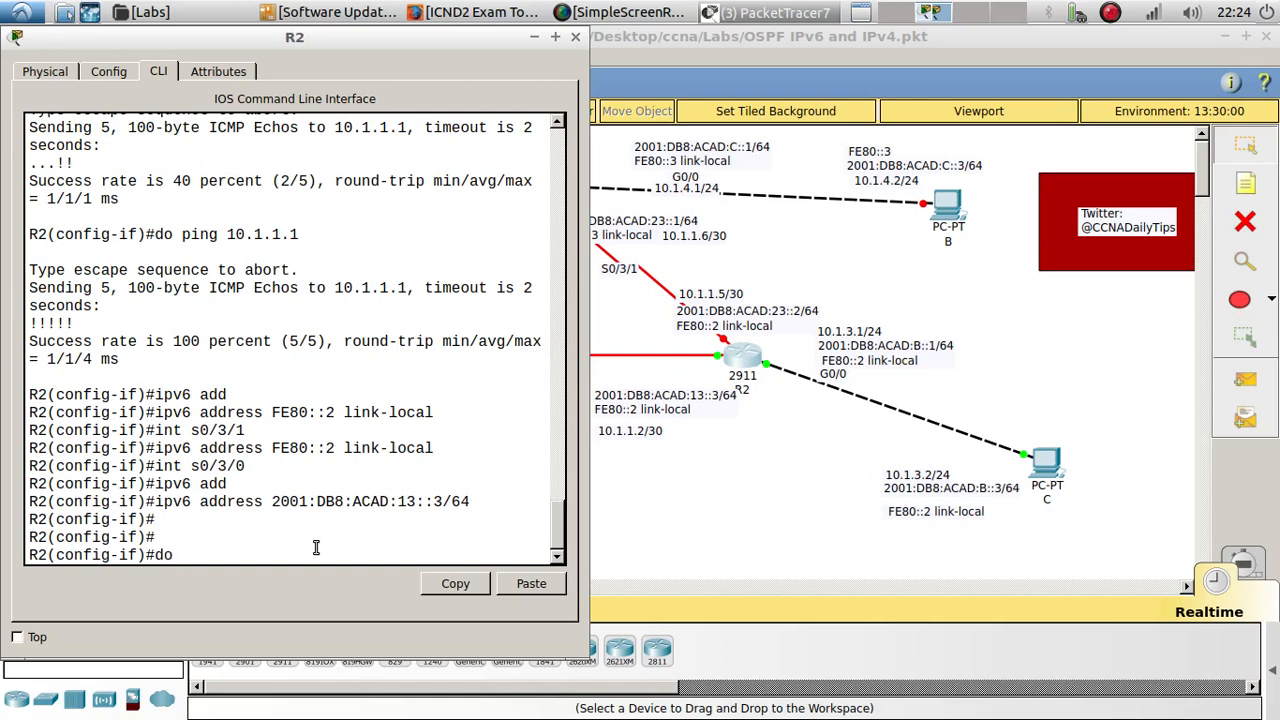
text(ping)
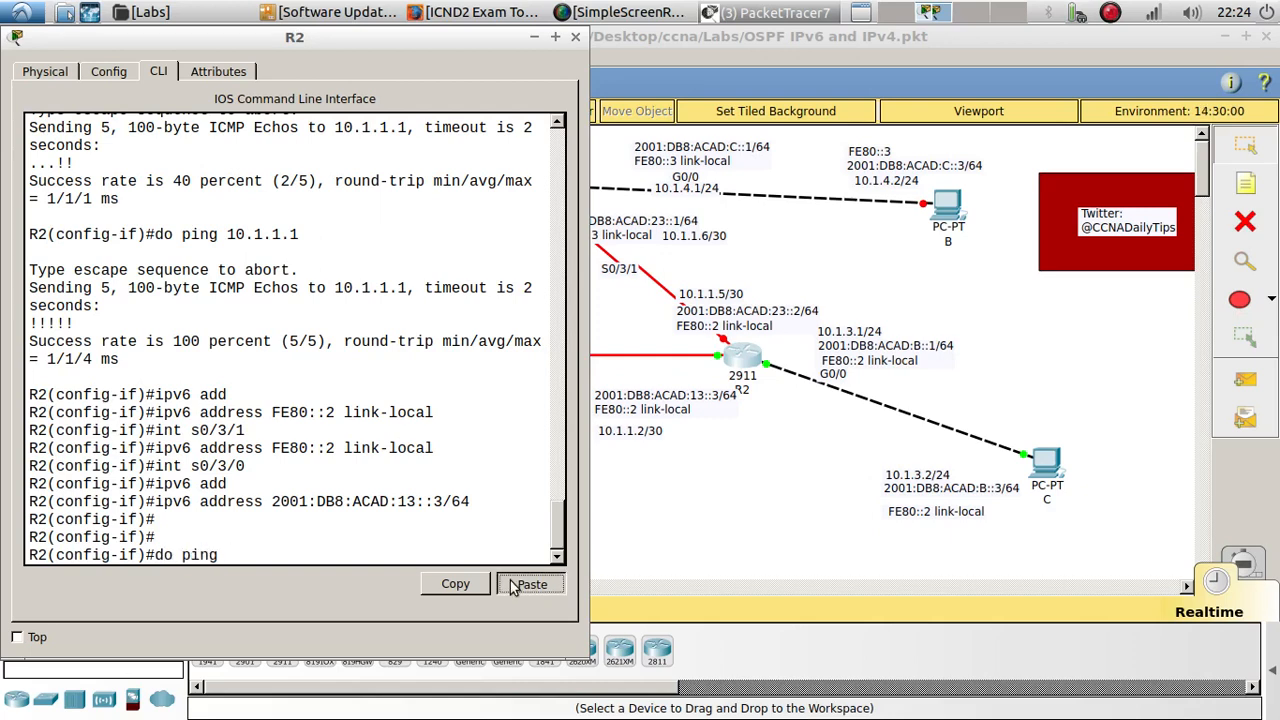
click(530, 584)
key(Return)
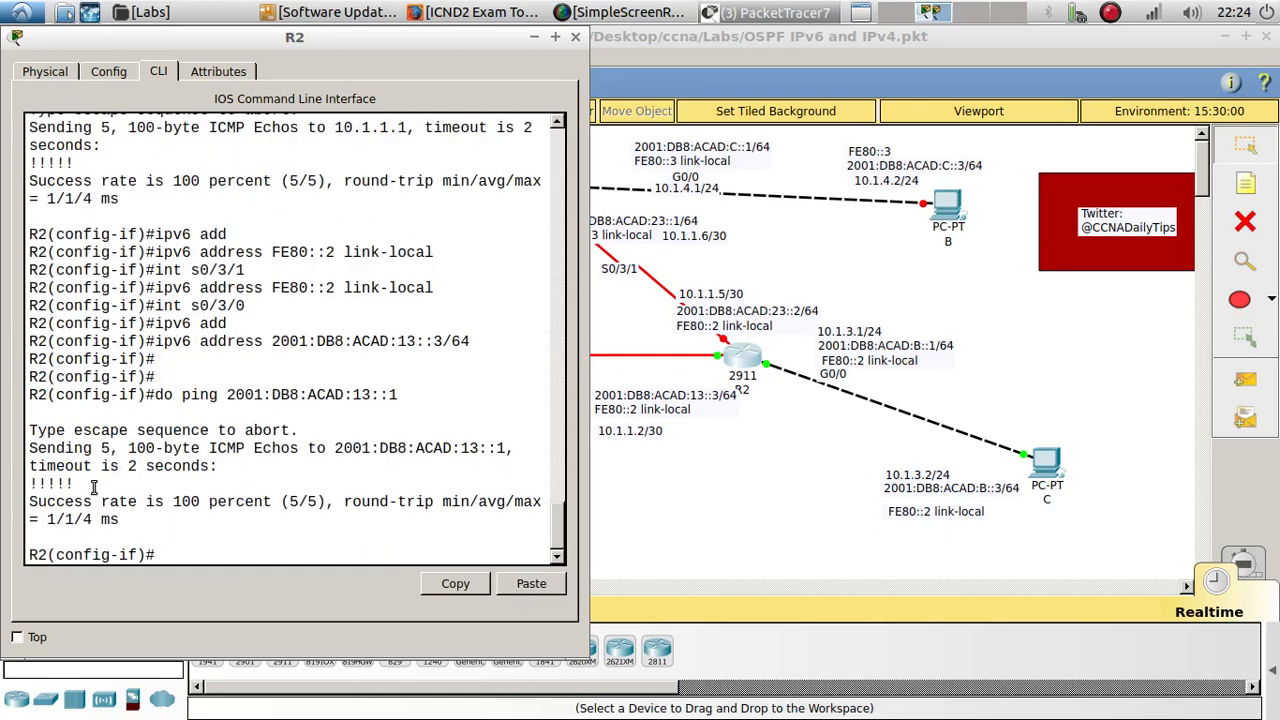
drag(94, 487, 20, 484)
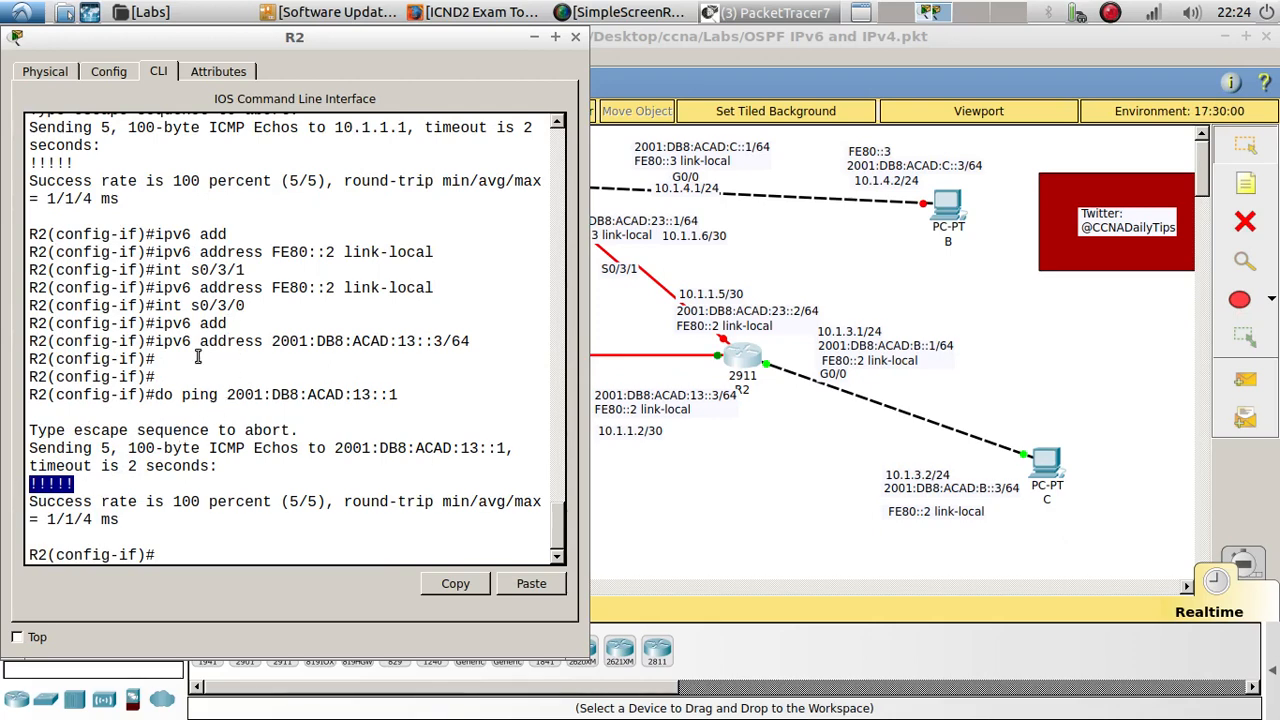
Enter R2's interface s0/3/1 and assign it the IPv4 address 10.1.1.5 with mask 255.255.255.252.
click(218, 554)
text(int)
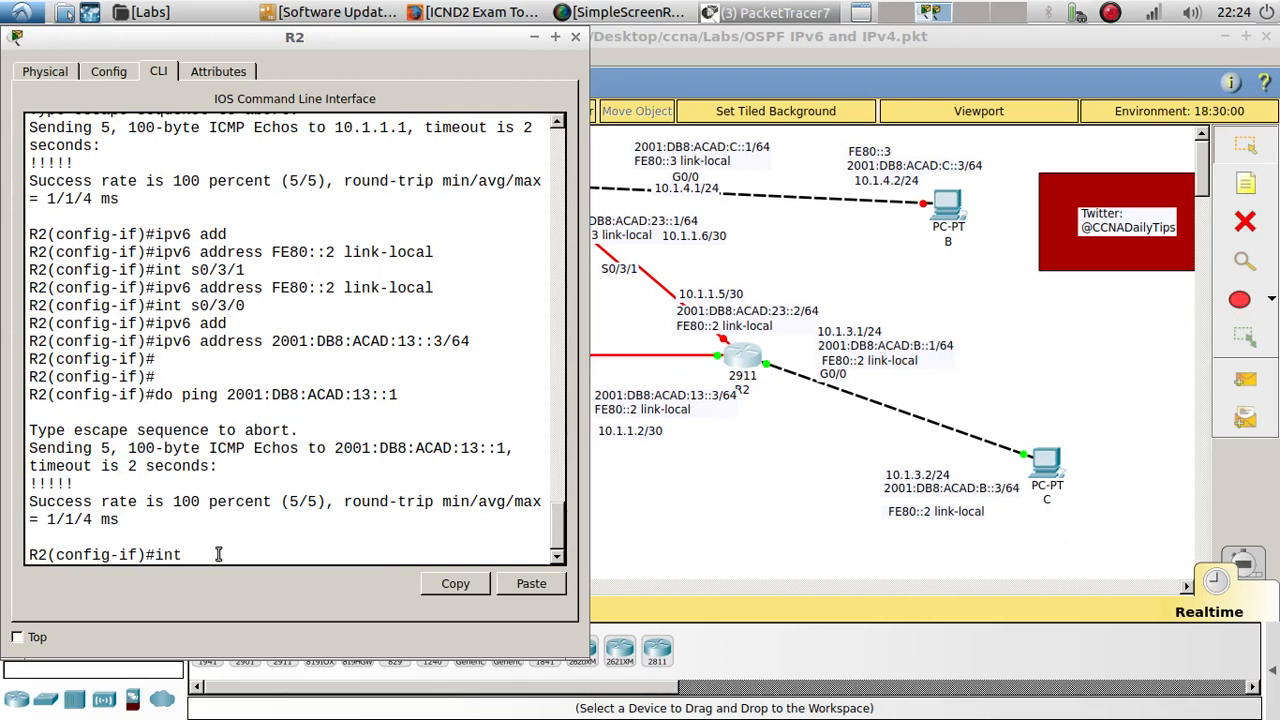
text( s0/3/1)
key(Return)
key(Return)
text(i)
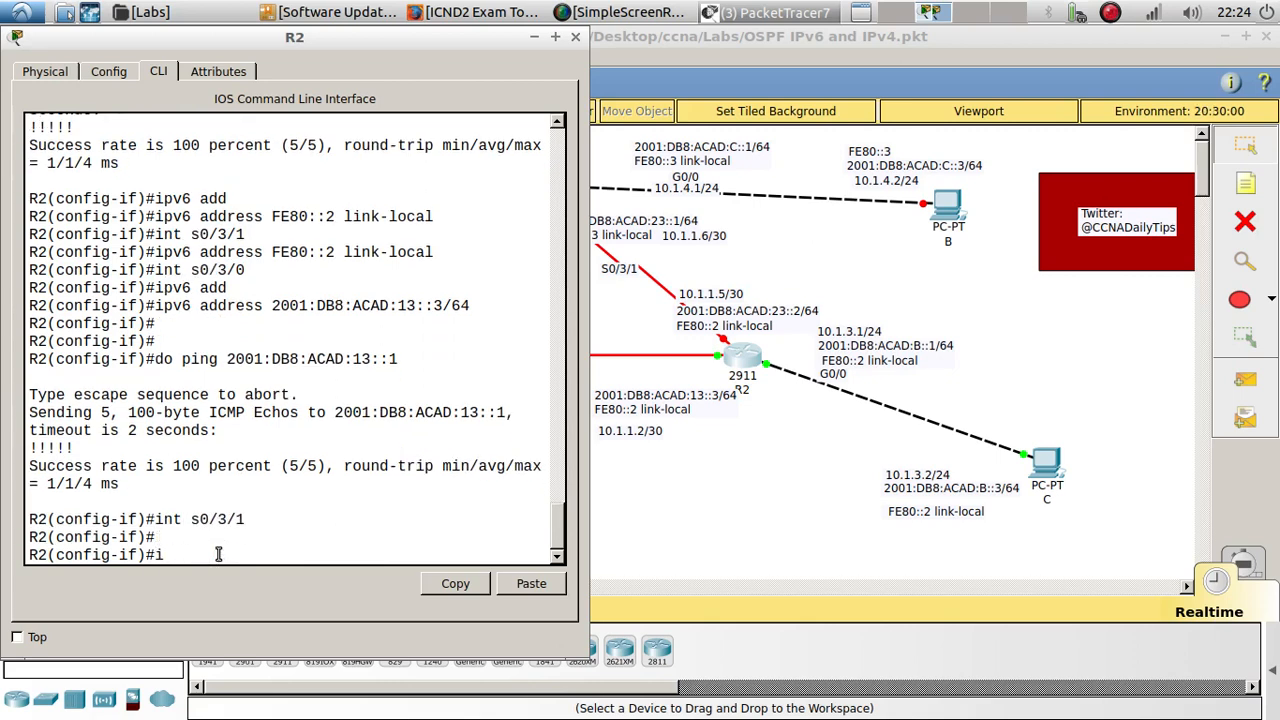
text(p add)
key(Tab)
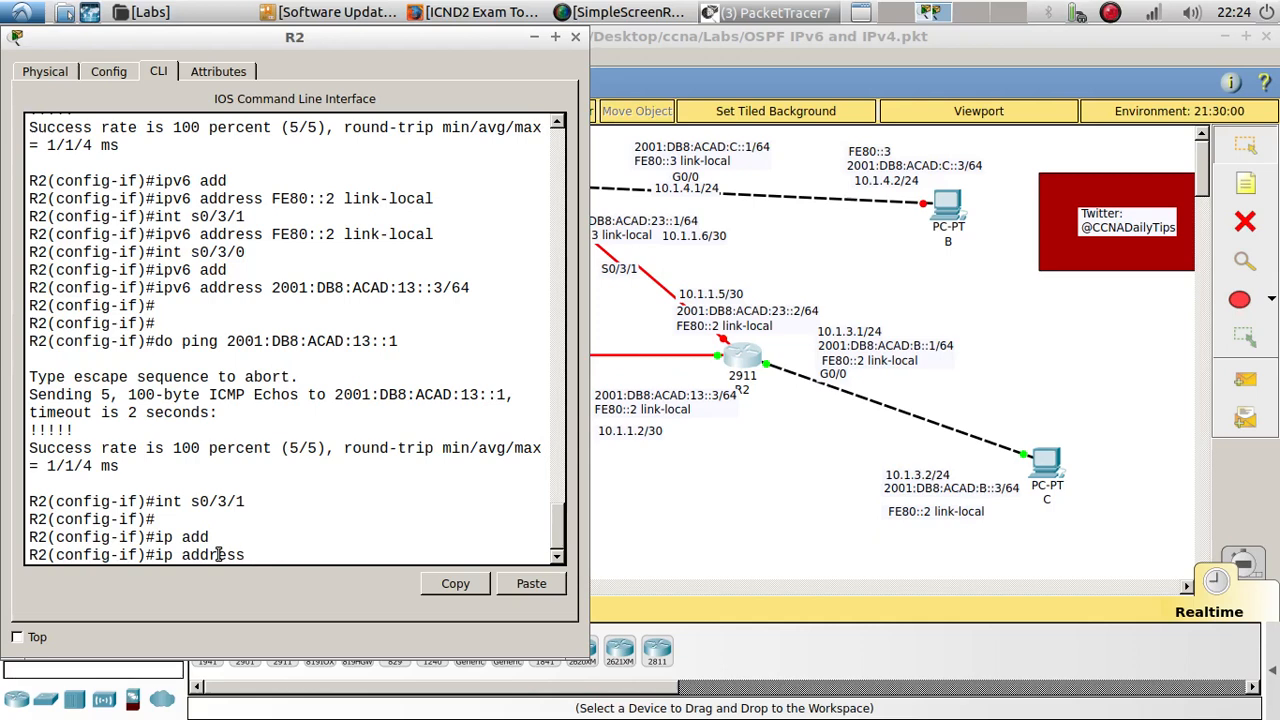
text(10.1.1.5 255.255.25)
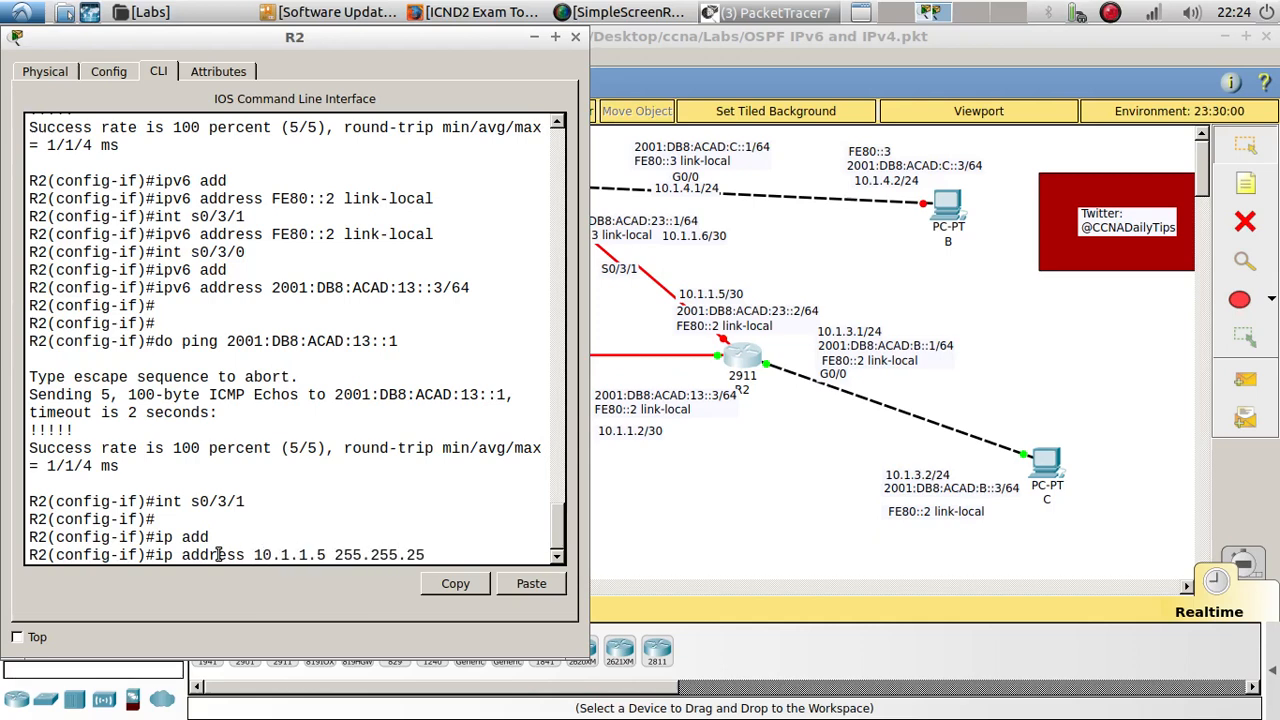
text(5.252)
key(Return)
key(Return)
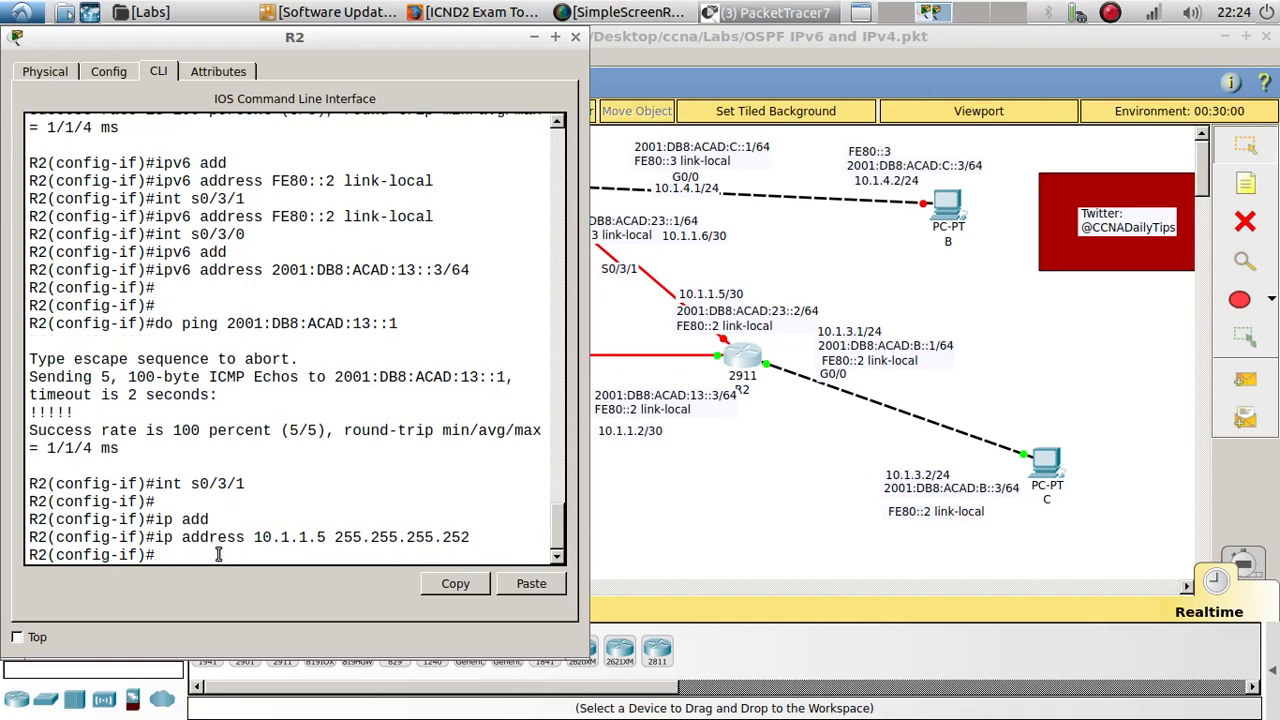
Enable R2's s0/3/1 interface with no shutdown.
text(no shu)
key(Tab)
key(Return)
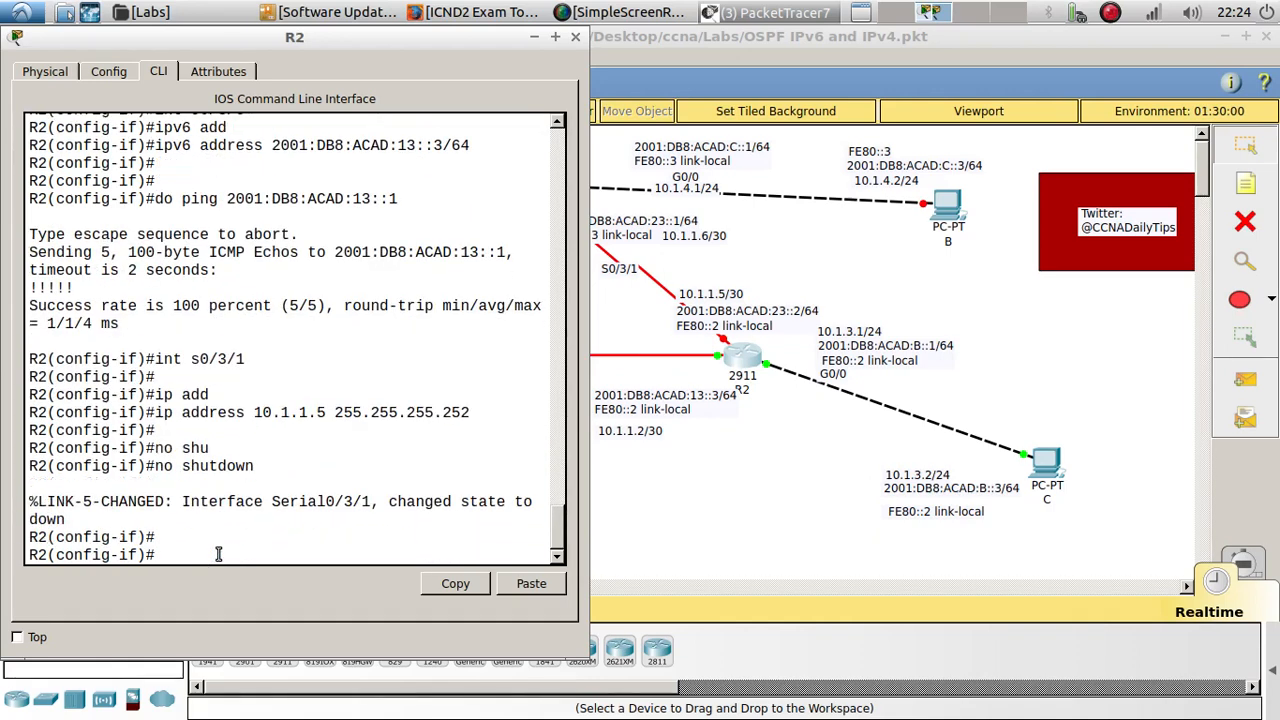
key(Up)
key(Up)
key(Up)
key(Up)
key(Up)
key(Down)
key(Down)
key(Down)
key(Down)
key(Down)
Assign the IPv6 address 2001:DB8:ACAD:23::2/64 from the topology label to R2's s0/3/1, and exit to global configuration mode.
click(727, 319)
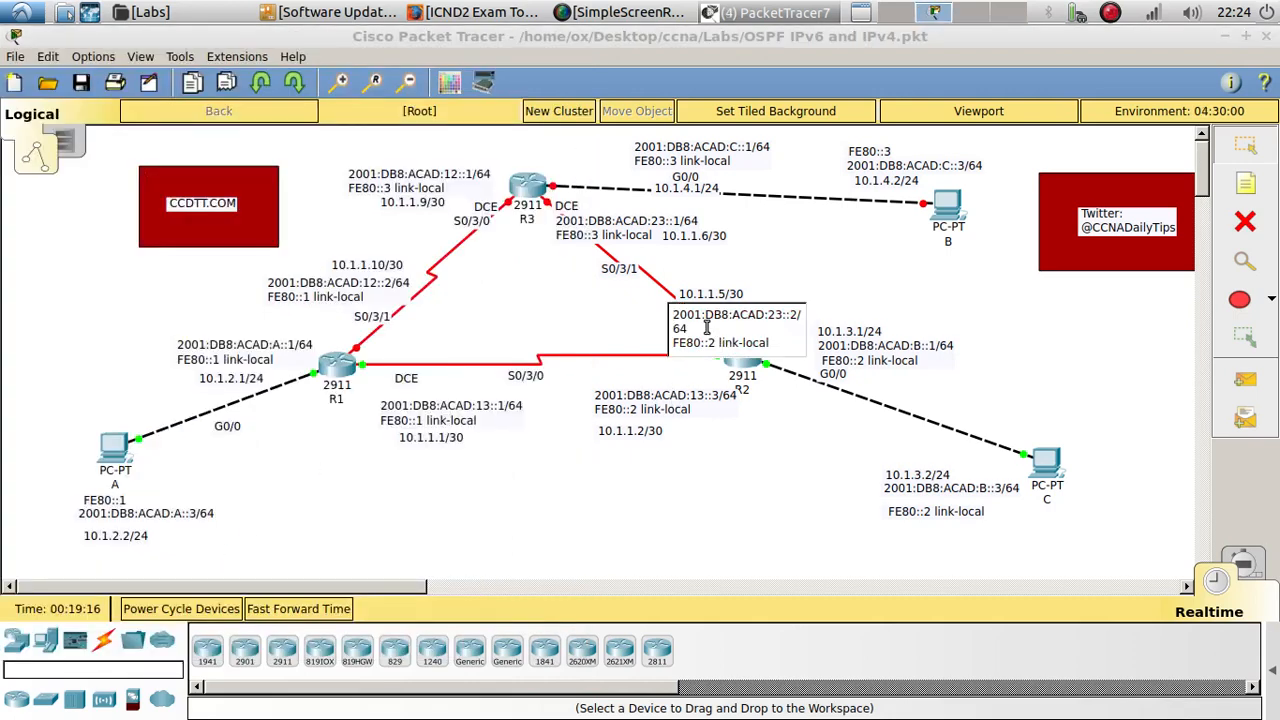
drag(708, 328, 656, 311)
key(ctrl+c)
click(731, 457)
click(740, 360)
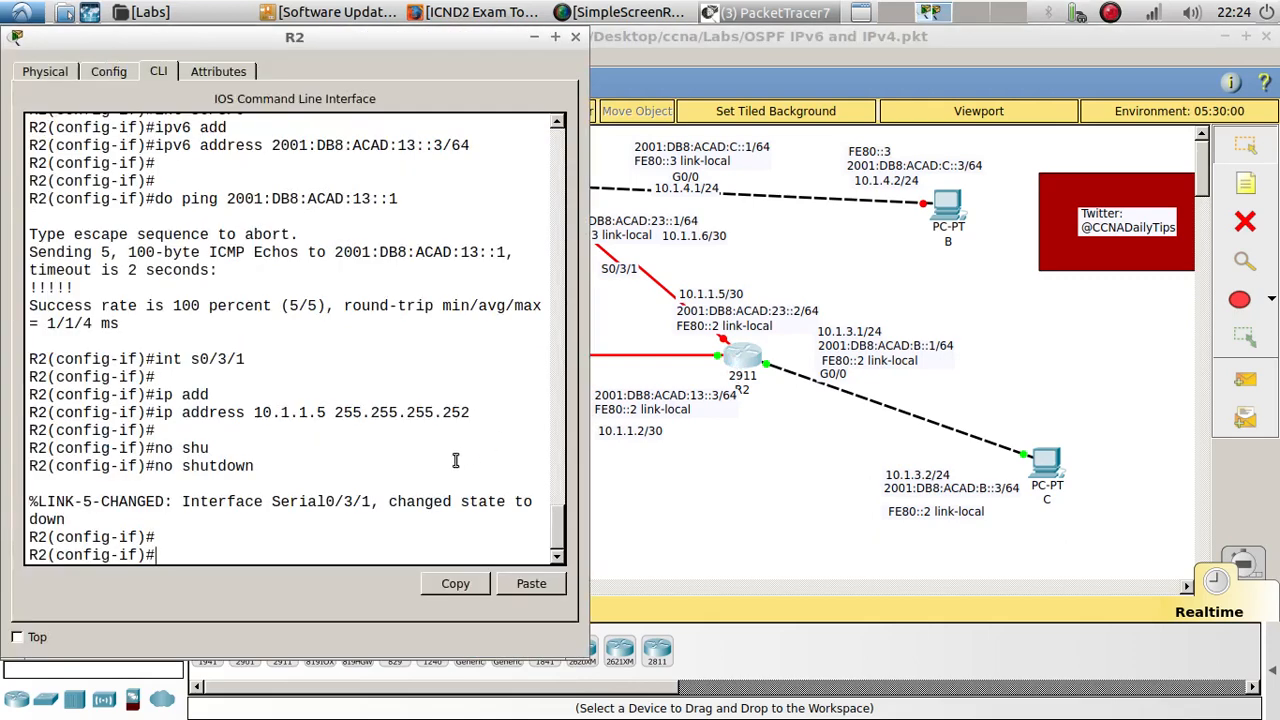
text(ipv6 add)
key(Tab)
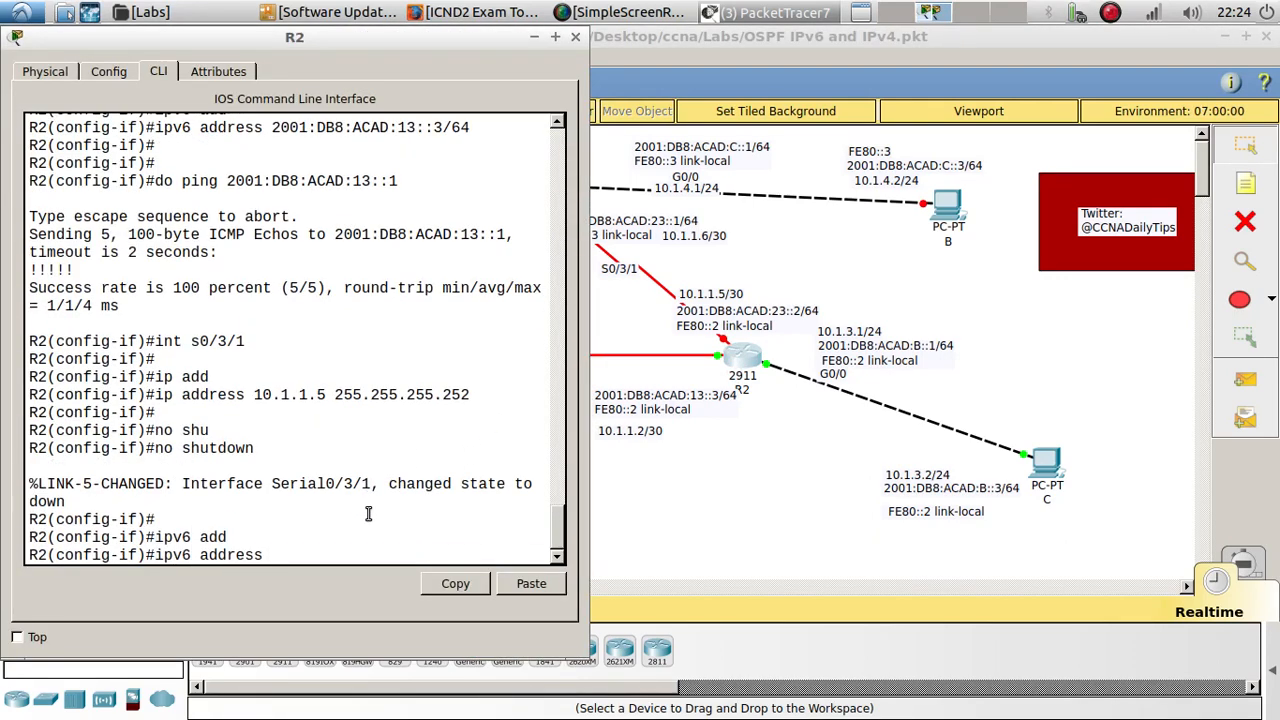
click(531, 583)
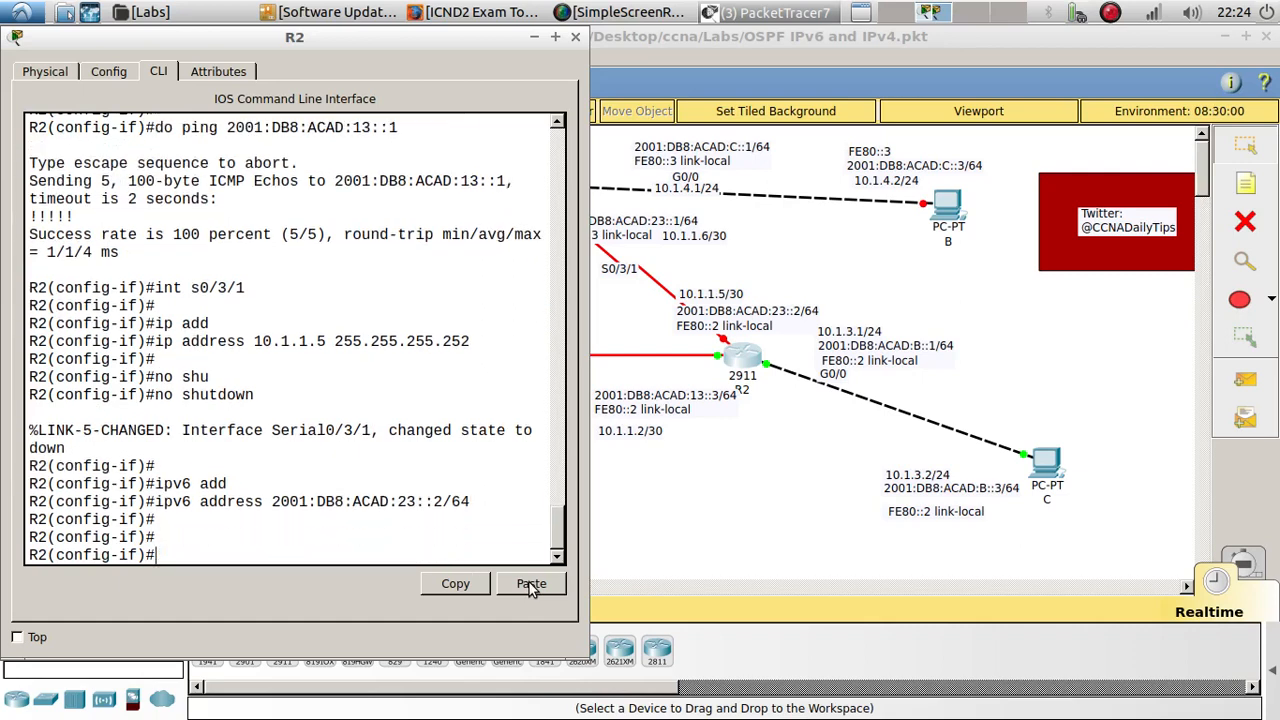
text(exit)
key(Return)
key(Return)
key(Return)
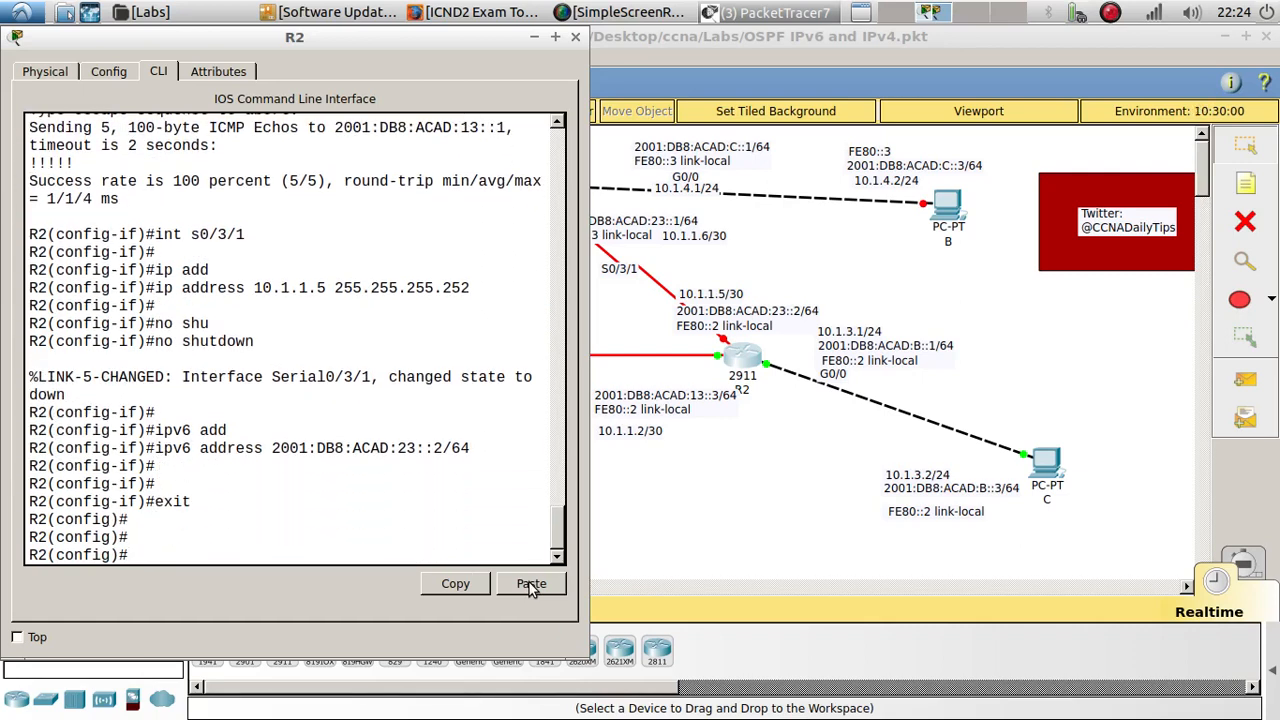
Start the IPv6 OSPF routing process 1 on R2.
text(ipv6)
text( rpo)
key(BackSpace)
key(BackSpace)
text(out)
key(BackSpace)
text(uter o)
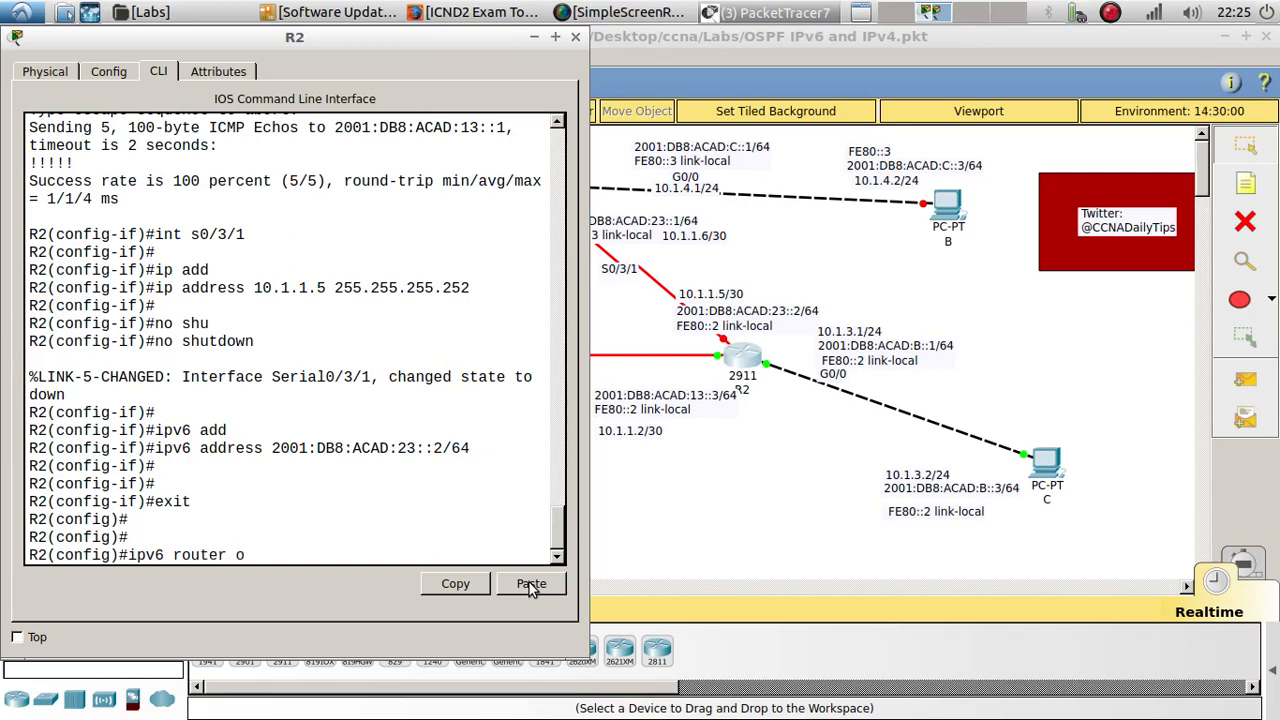
text(s)
key(Tab)
text(1)
key(Return)
key(Return)
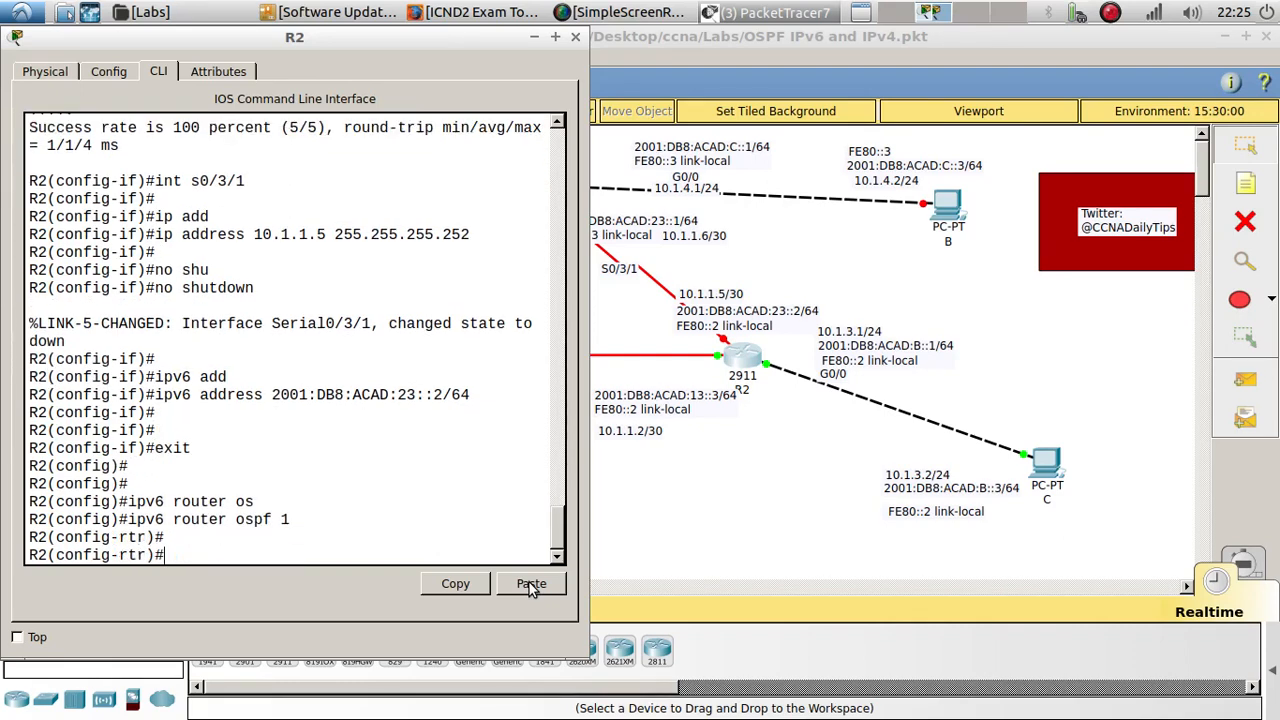
Set the router ID of R2's IPv6 OSPF process to 2.2.2.2.
text(net)
key(Tab)
key(BackSpace)
key(BackSpace)
key(BackSpace)
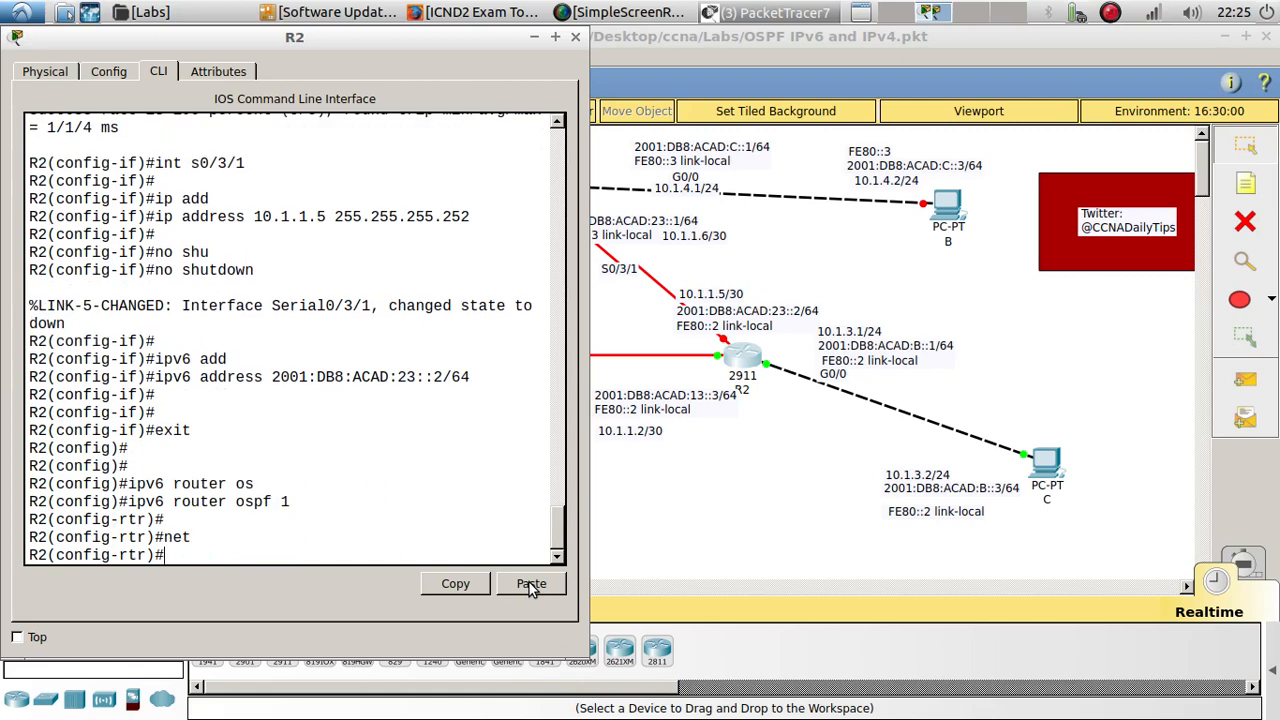
text(router)
key(Tab)
text(2.)
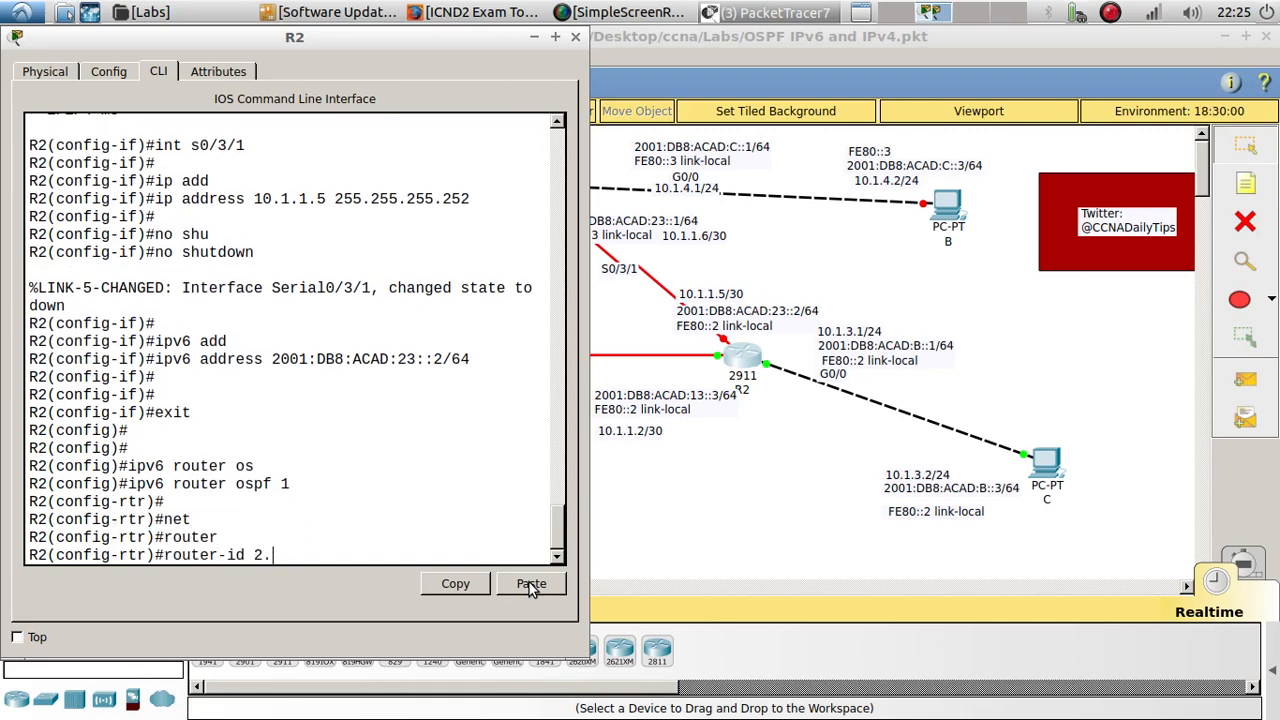
text(2.2.2.)
key(Return)
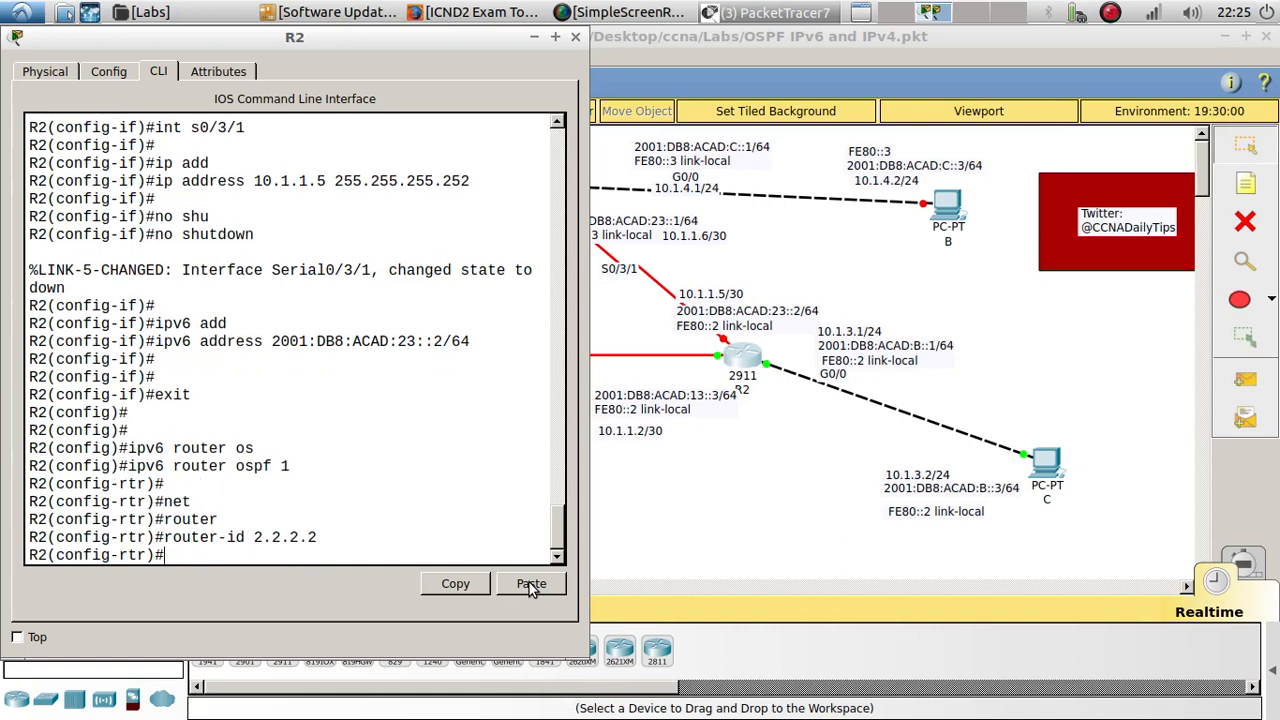
key(Return)
key(Return)
Try to issue no shutdown in R2's IPv6 OSPF router configuration.
text(no)
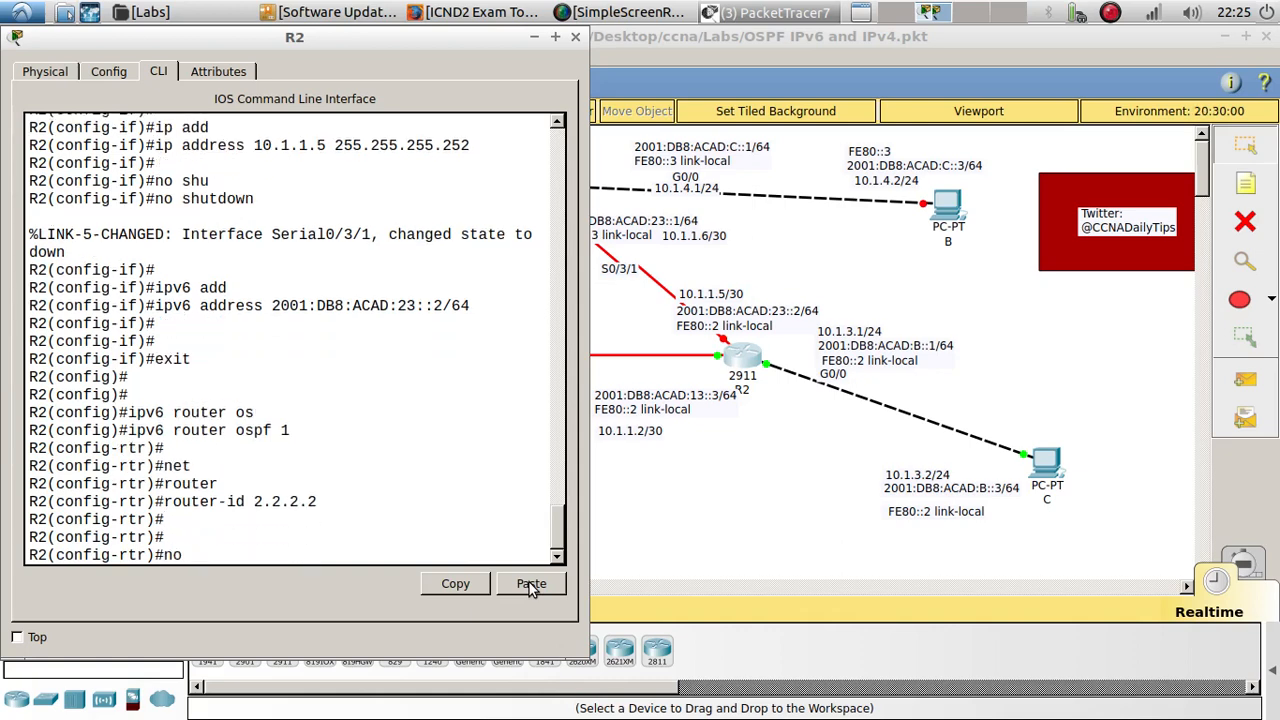
text( shu)
key(Return)
key(Return)
key(Return)
key(Return)
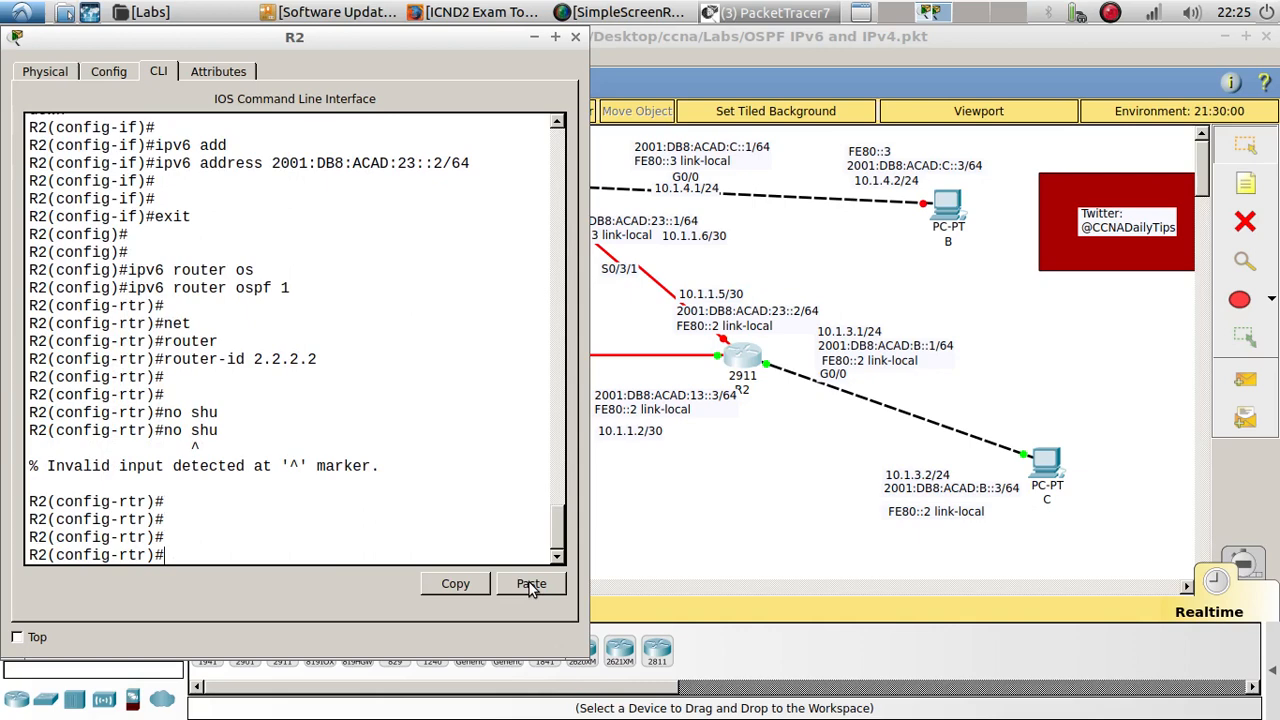
Exit R2's IPv6 OSPF router configuration mode back to global configuration mode.
text(no)
key(BackSpace)
key(BackSpace)
key(BackSpace)
text(exxit)
key(Return)
key(Up)
key(BackSpace)
key(Return)
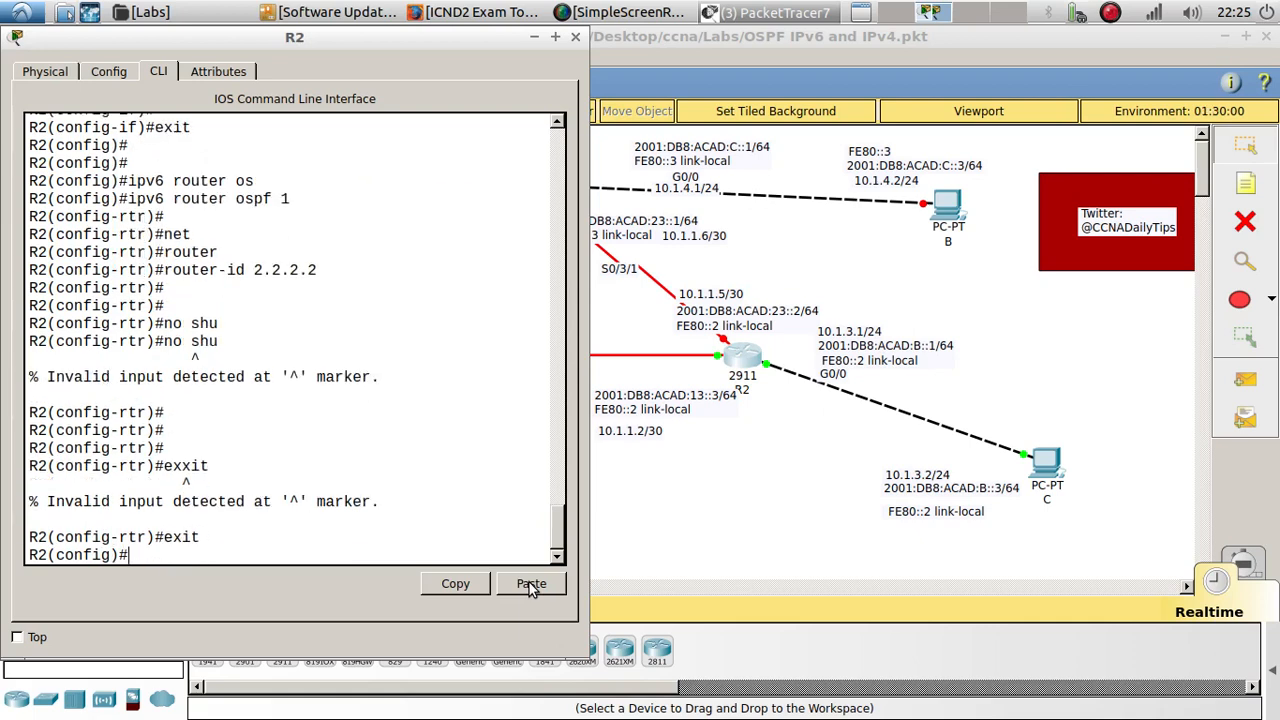
Enable IPv6 OSPF process 1 in area 0 on R2's serial interface s0/3/0.
text(int s0/)
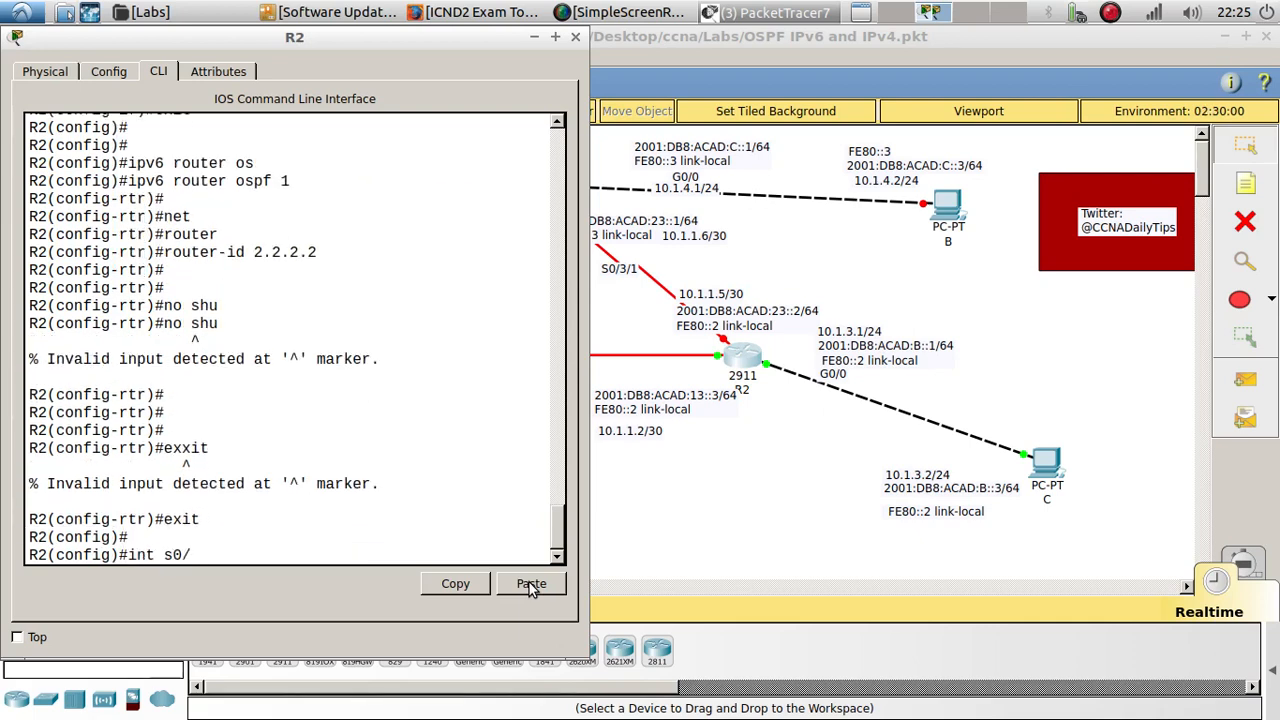
text(3/0)
key(Return)
key(Return)
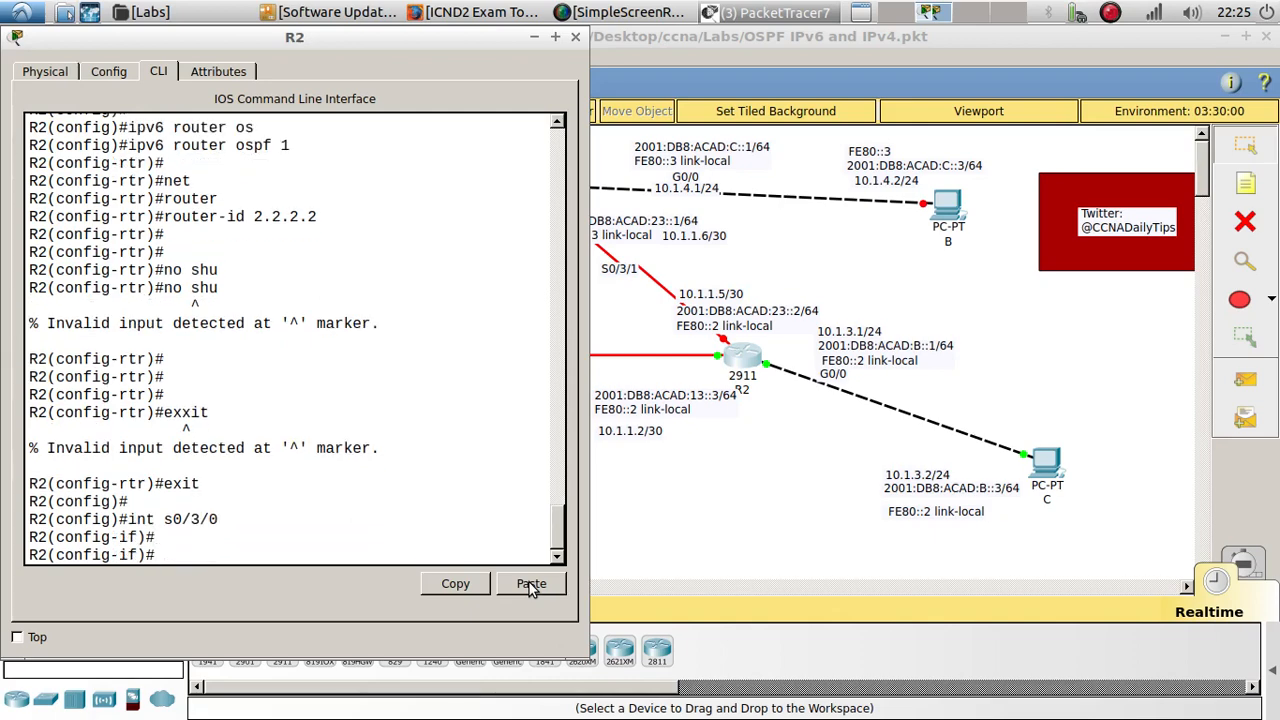
text(ipv6 osp)
key(Tab)
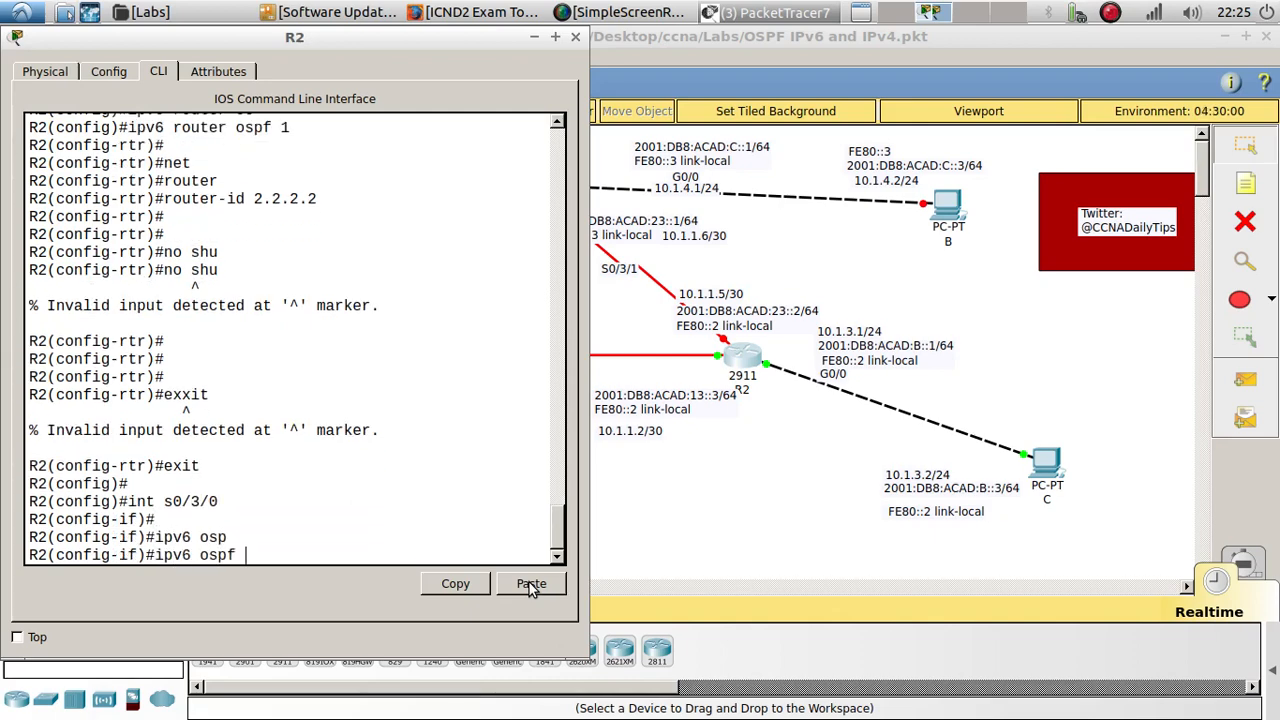
text(1 ar)
key(Tab)
text(0)
key(Return)
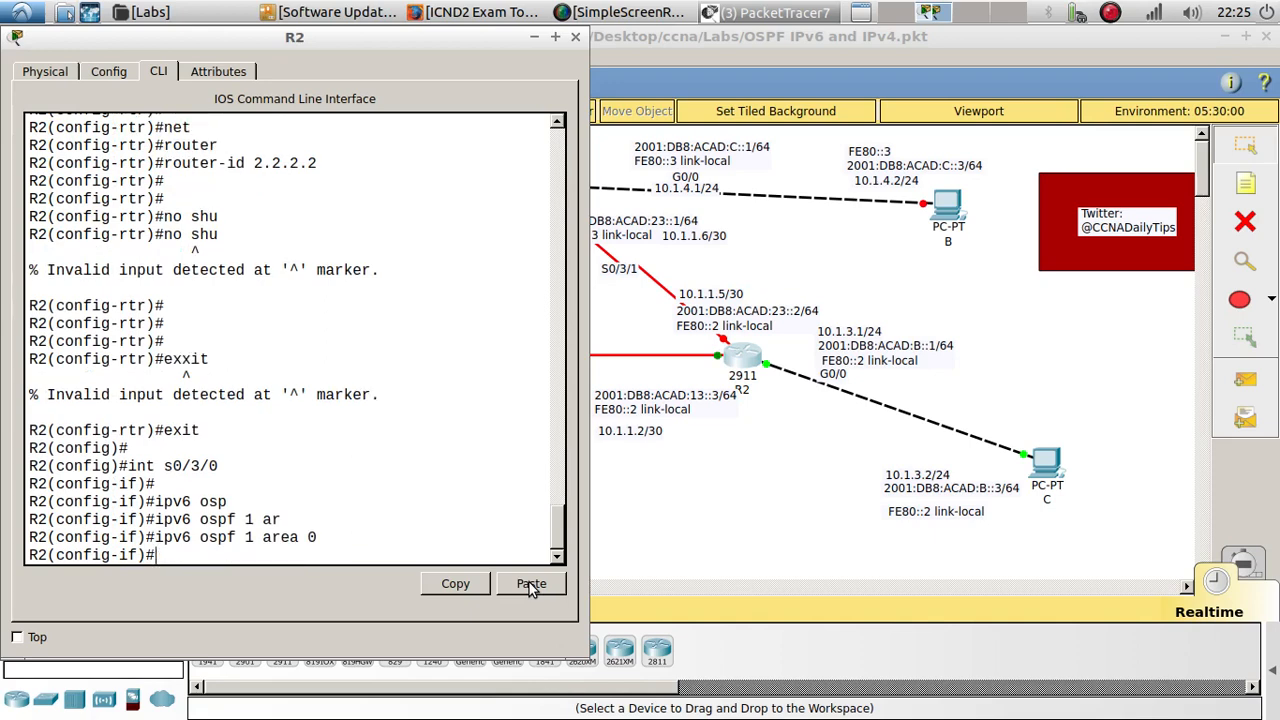
Enable IPv6 OSPF process 1 in area 0 on R2's serial interface s0/3/1.
key(Up)
key(Up)
text(1)
key(Return)
key(Up)
key(Return)
Enable IPv6 OSPF process 1 in area 0 on R2's LAN interface g0/0.
key(Up)
key(Up)
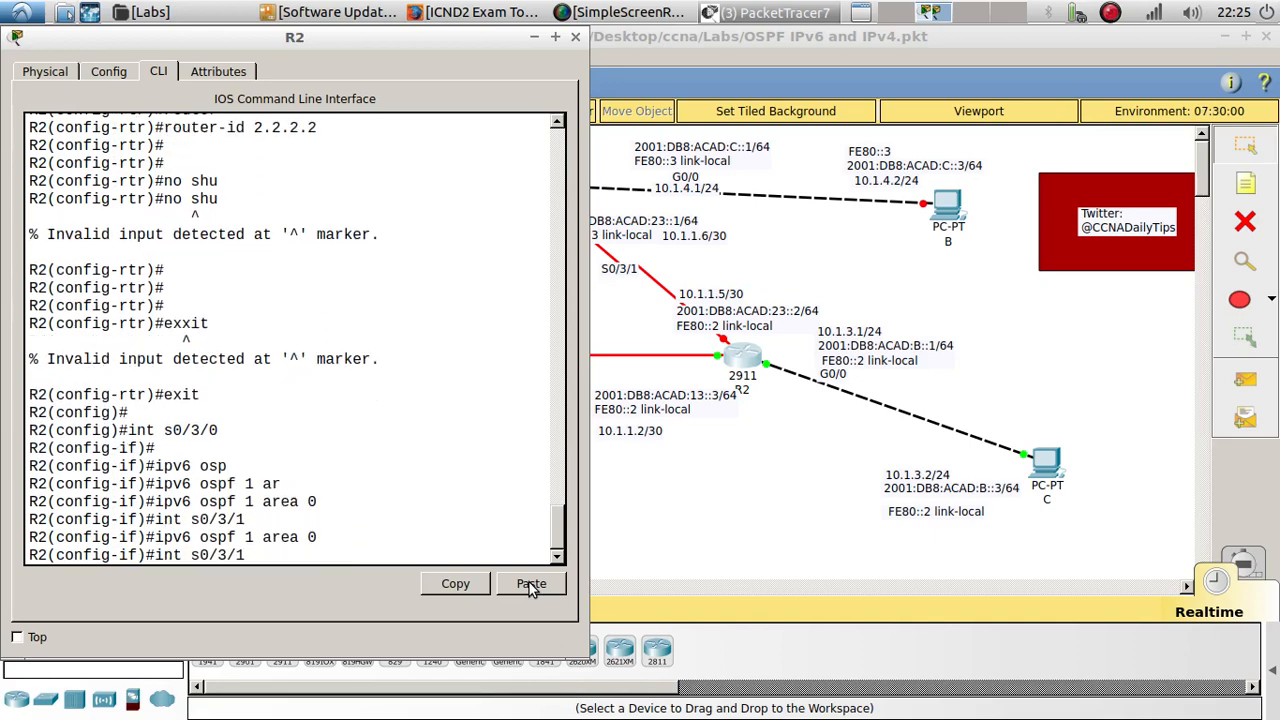
key(BackSpace)
key(BackSpace)
key(BackSpace)
key(BackSpace)
key(BackSpace)
key(BackSpace)
text(g0/0)
key(Return)
key(Up)
key(Up)
key(Return)
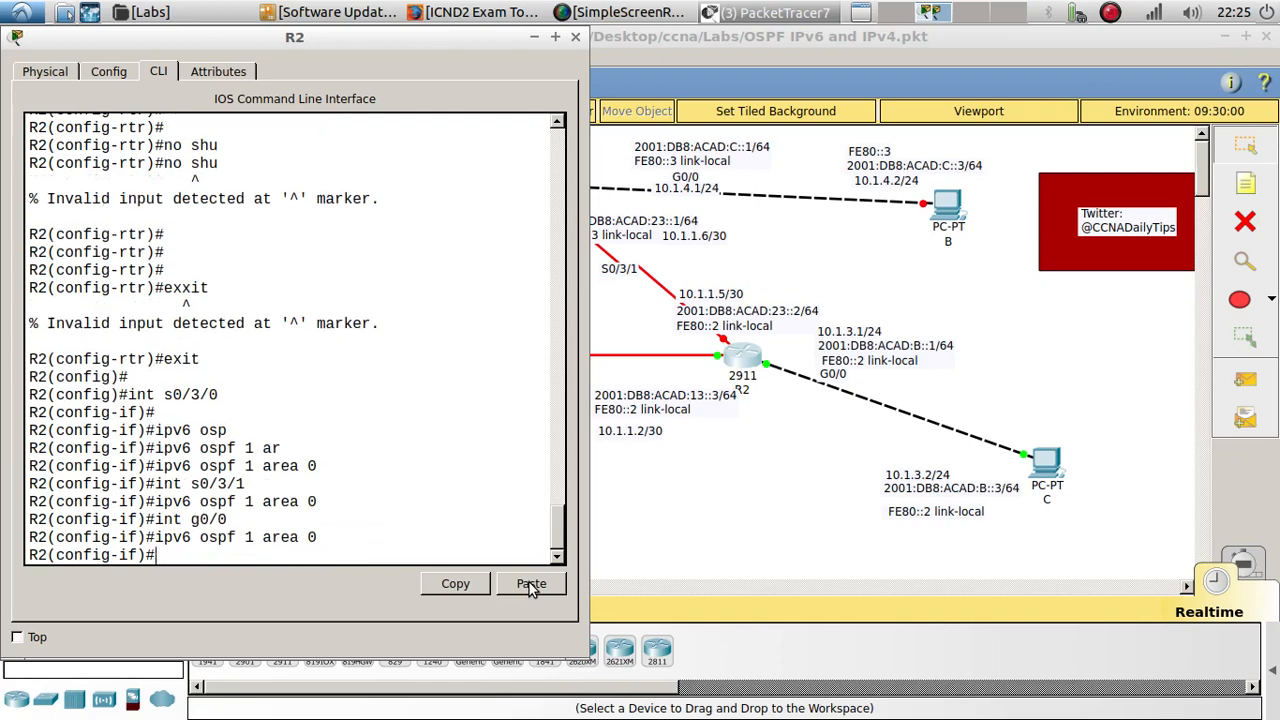
key(Return)
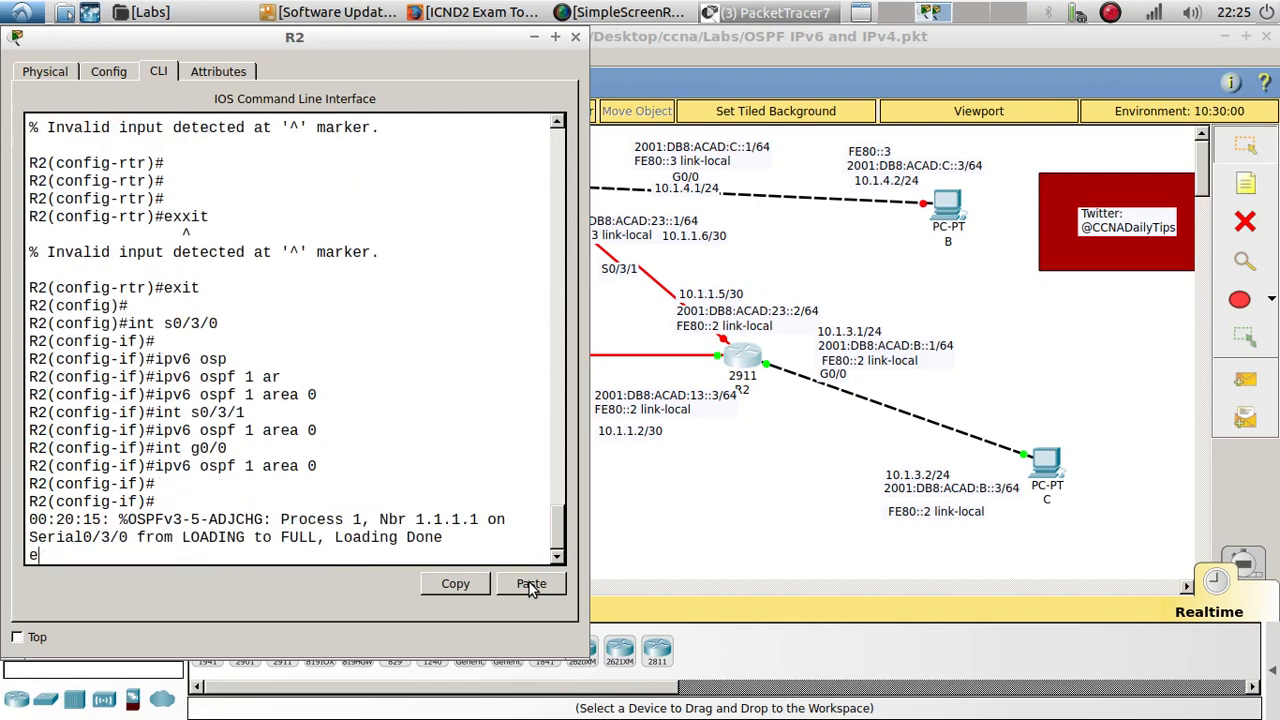
Examine the neighbor ID in R2's OSPFv3 adjacency message and compare it with R1 in the topology.
key(BackSpace)
key(Return)
key(Return)
key(Return)
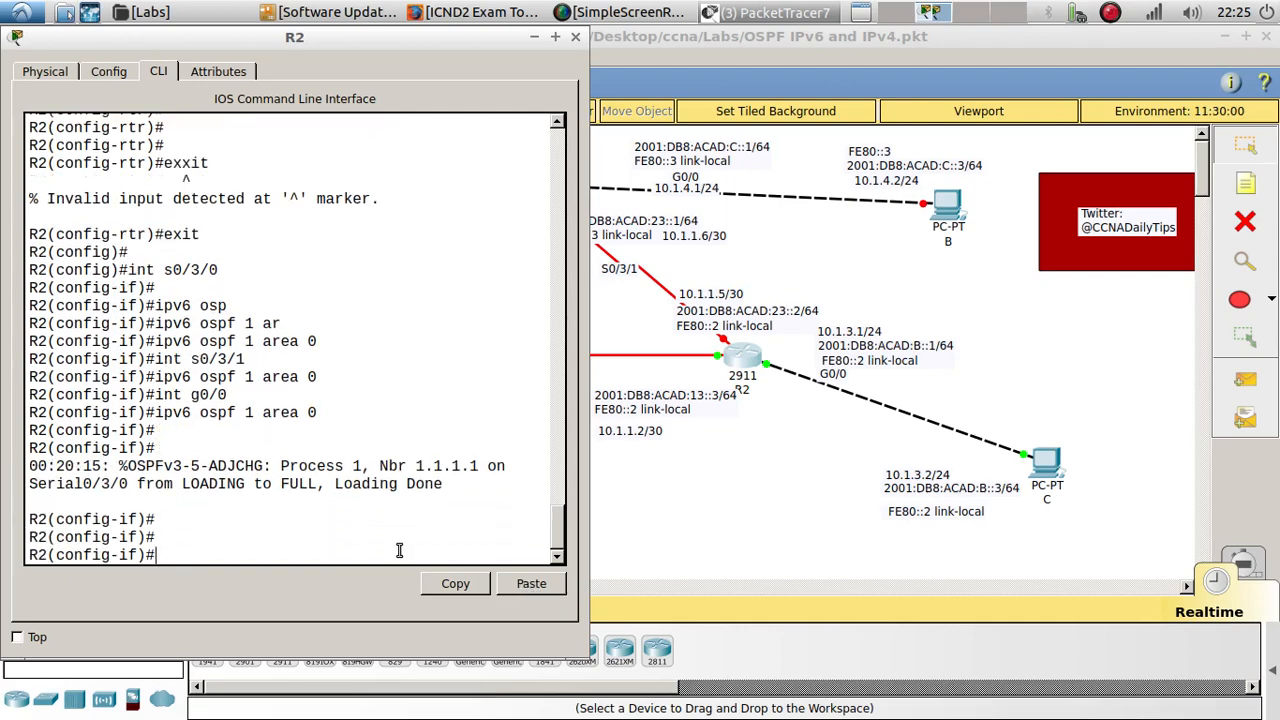
drag(417, 467, 482, 469)
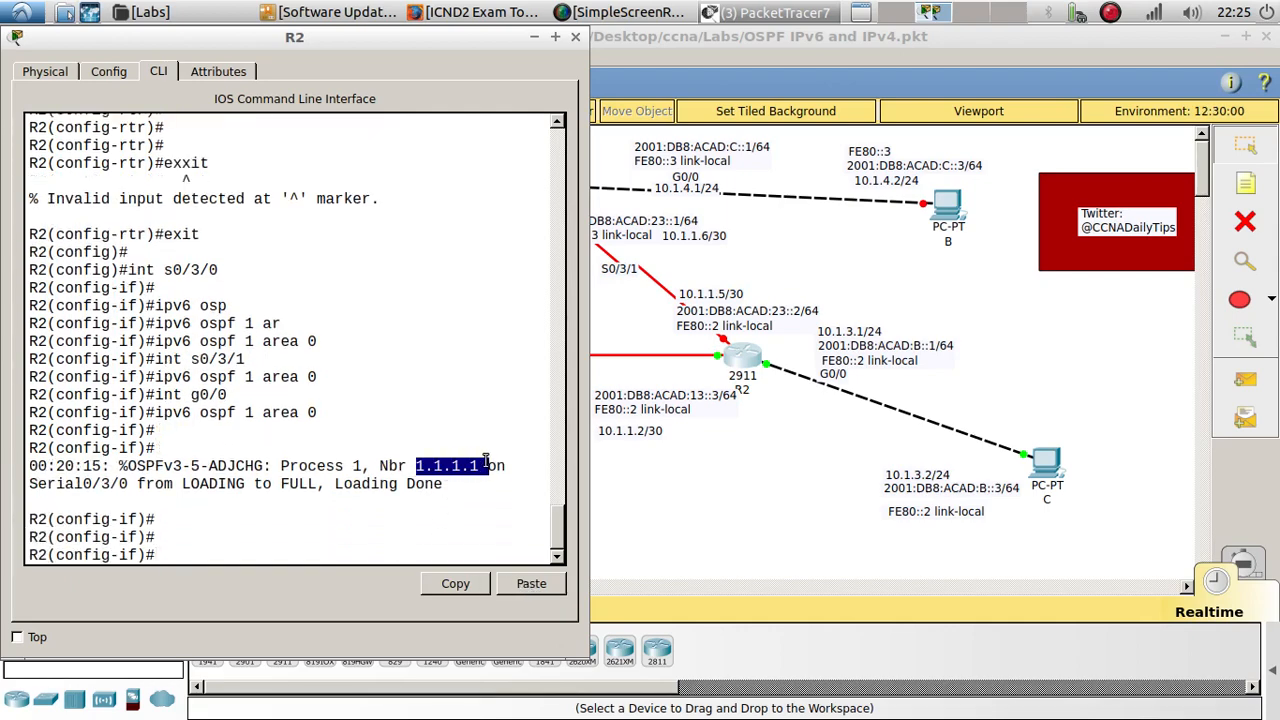
drag(460, 36, 1093, 97)
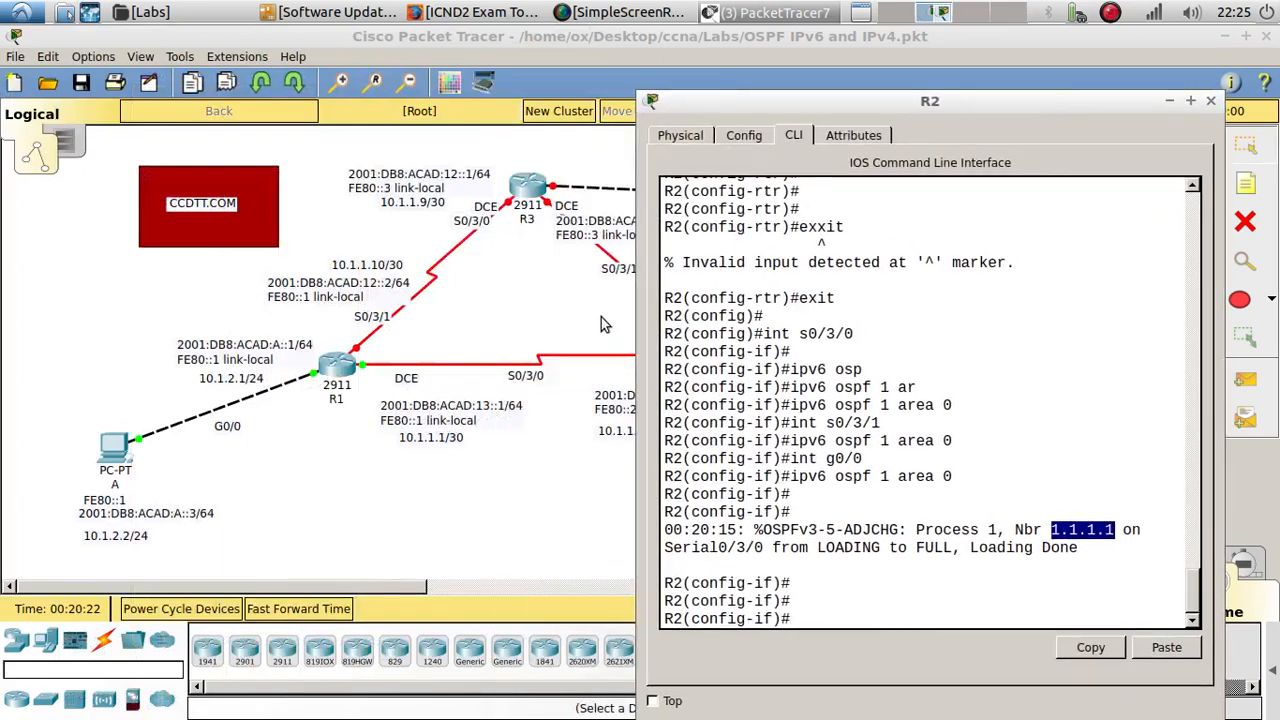
drag(800, 107, 183, 60)
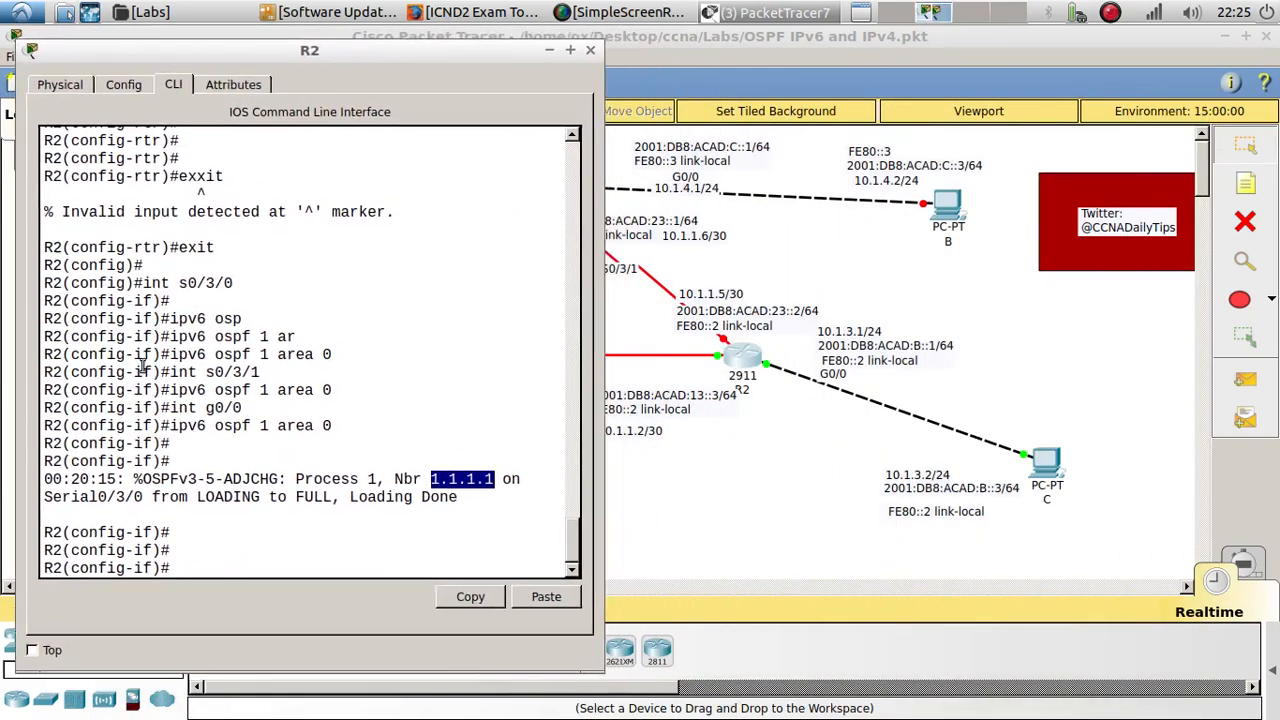
Start the IPv4 OSPF routing process 1 on R2.
click(228, 567)
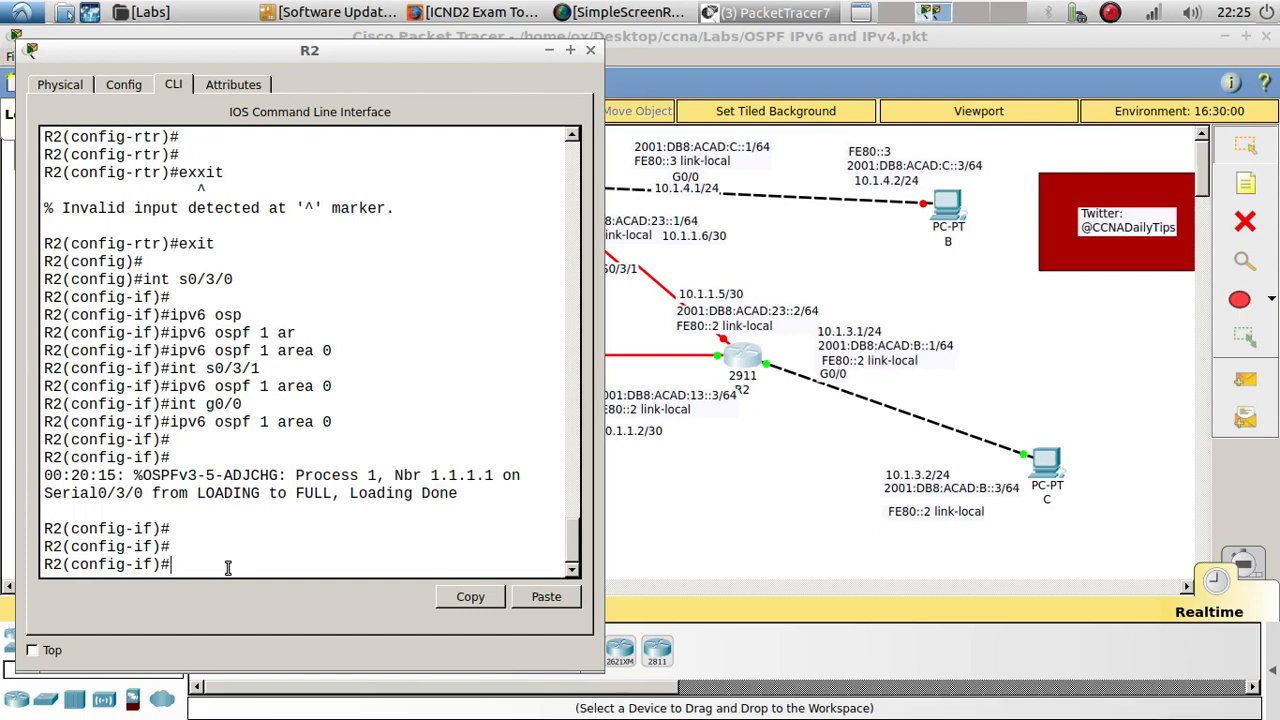
text(router os)
key(Tab)
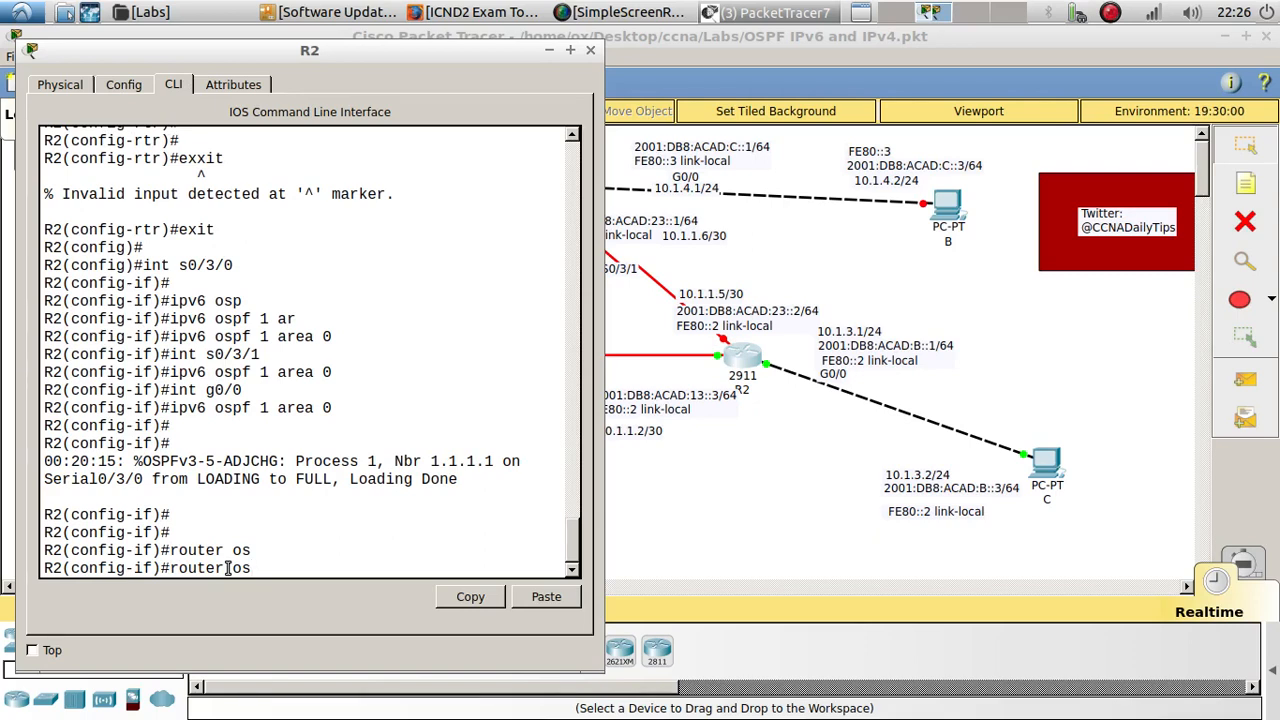
text(pf 1)
key(Return)
key(Return)
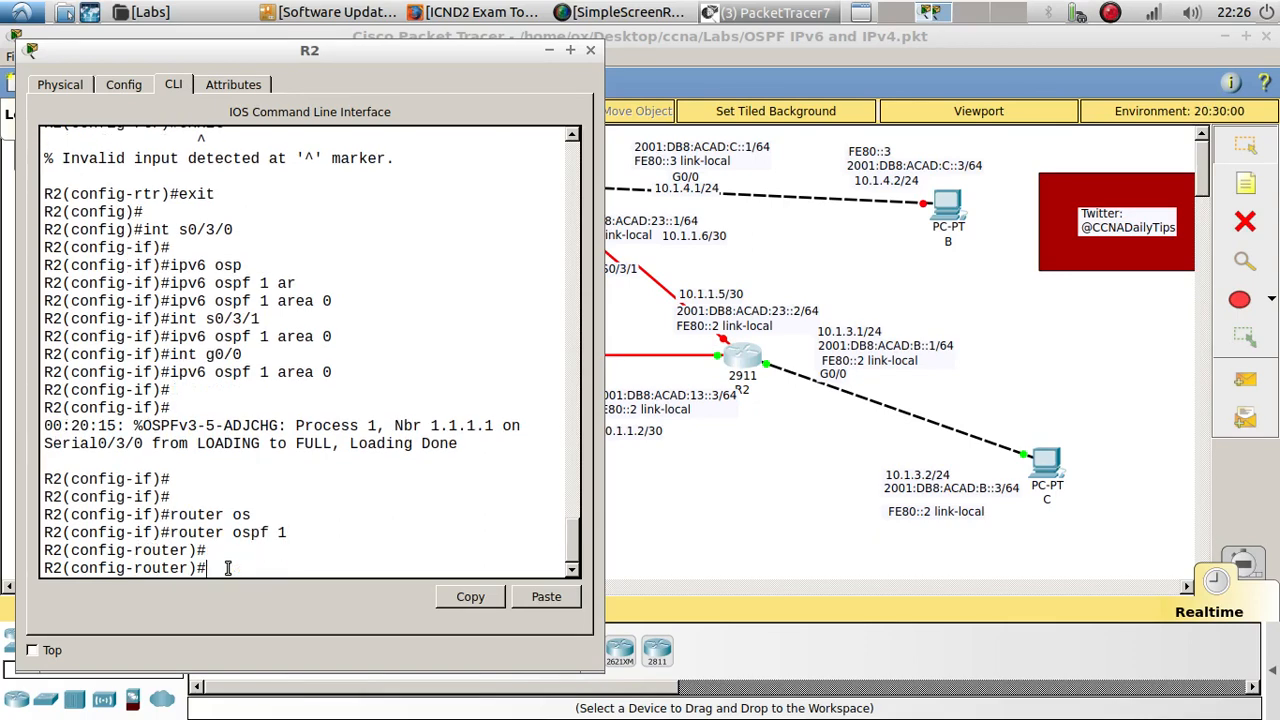
Advertise network 10.1.3.0 with wildcard 0.0.0.255 in area 0 of R2's IPv4 OSPF process.
text(net)
key(Tab)
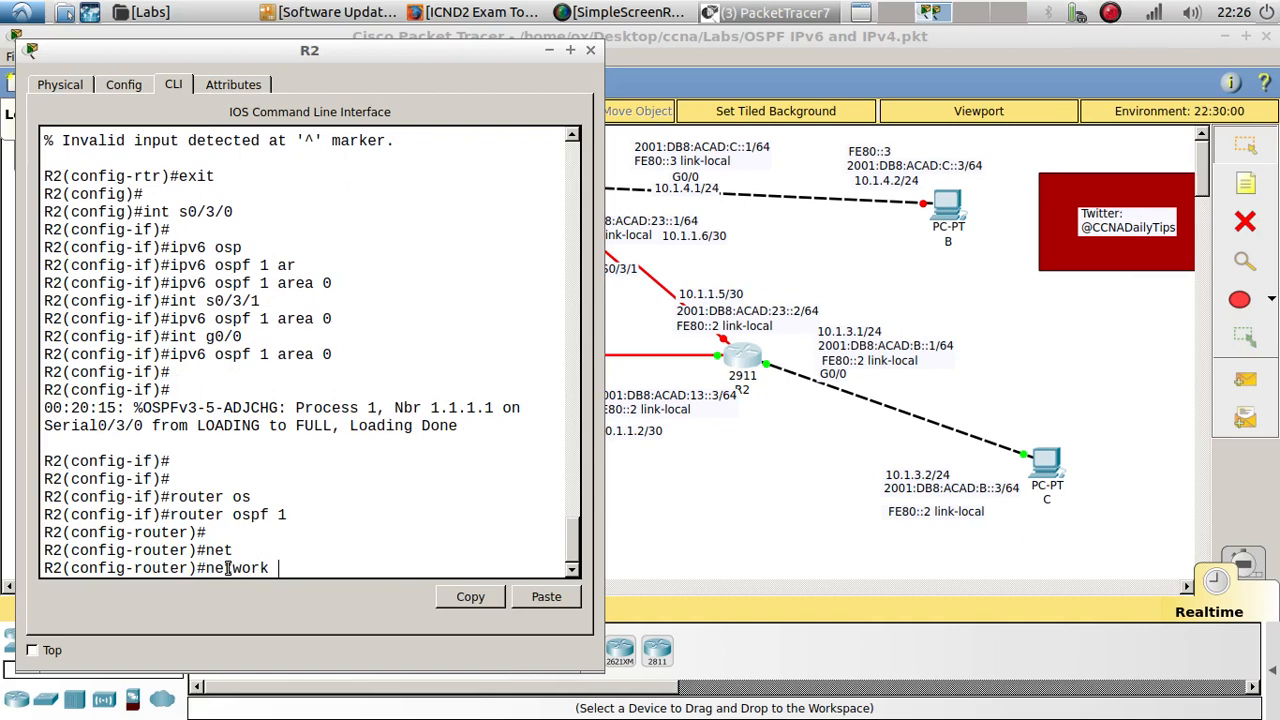
text(10.1.3.)
text(0 2)
text(.0.0.)
text(255)
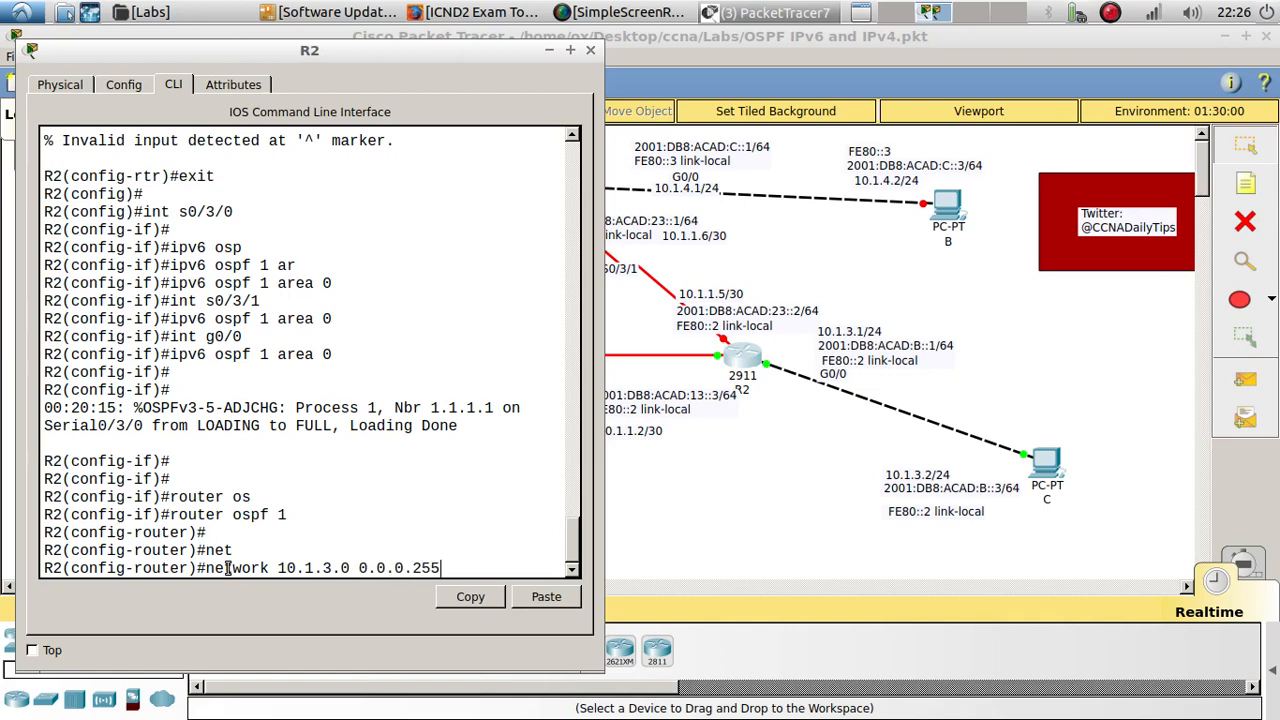
text( ar)
key(Tab)
text(0)
key(Return)
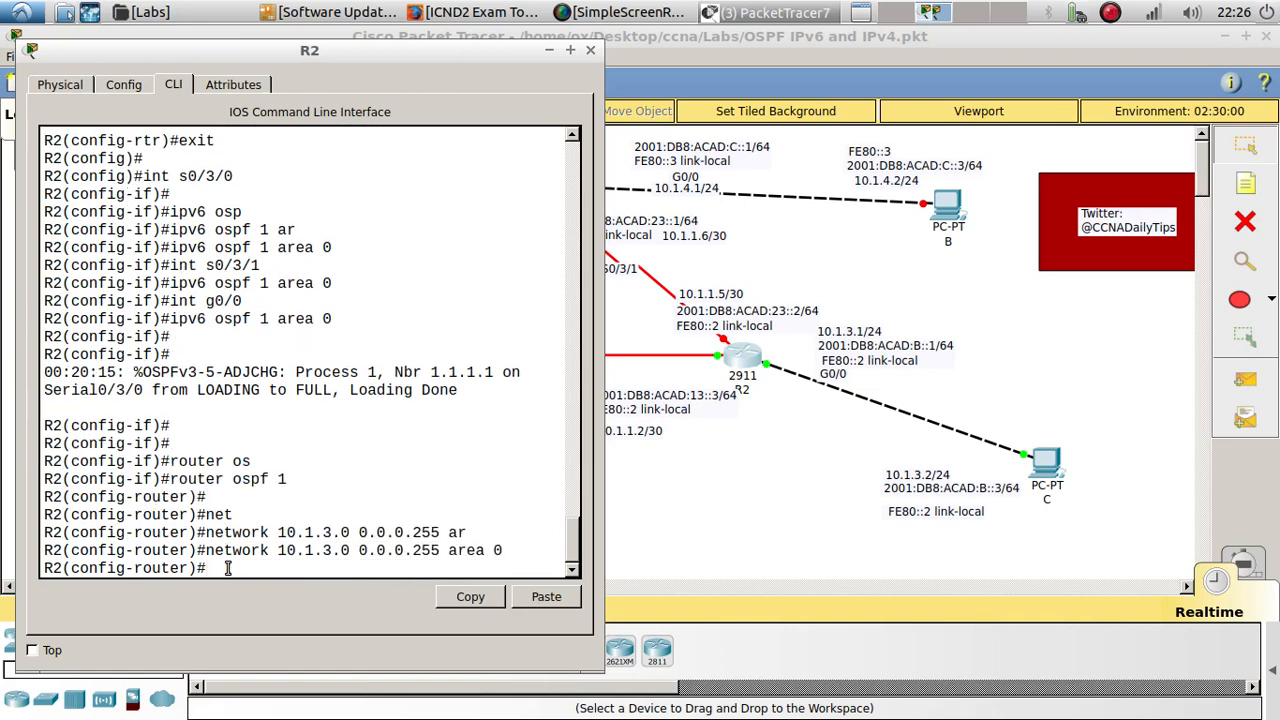
Advertise network 10.1.1.0 with wildcard 0.0.0.3 in area 0 of R2's IPv4 OSPF process.
text(net)
key(Tab)
text(10.)
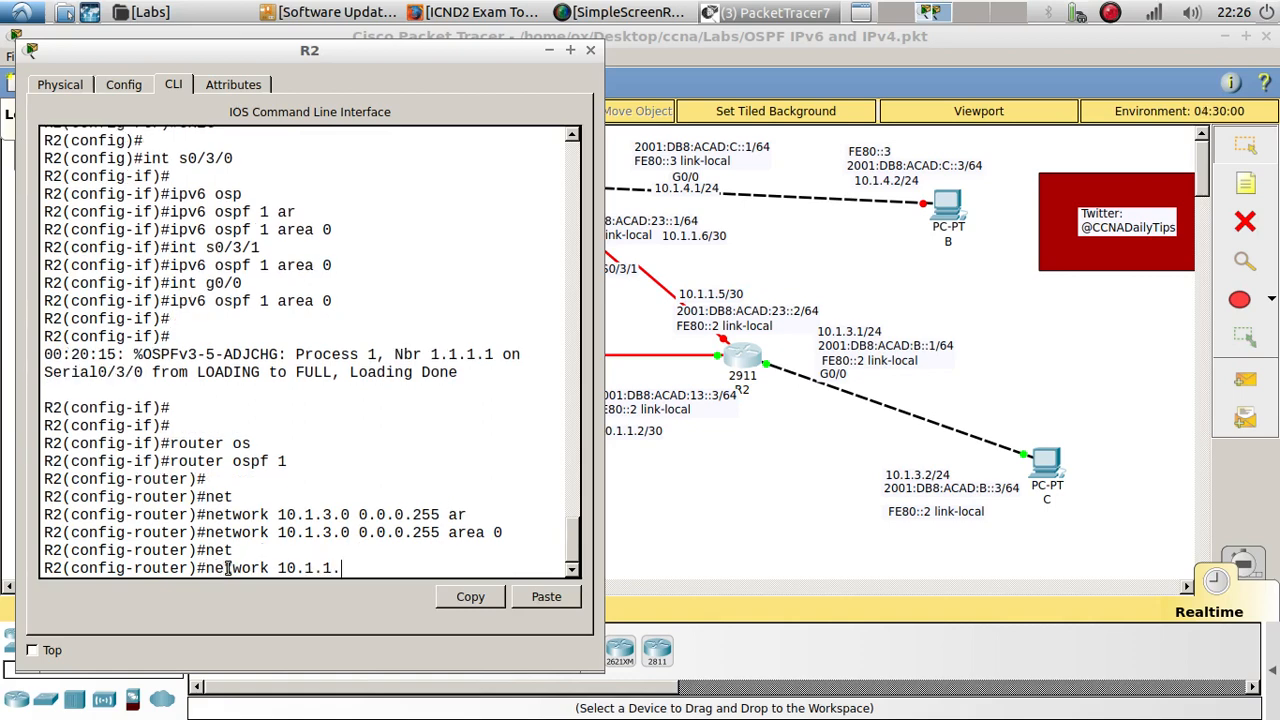
text(1.1.0 255)
key(BackSpace)
key(BackSpace)
key(BackSpace)
text(0.0.0.3 ar)
key(Tab)
text(0)
key(Return)
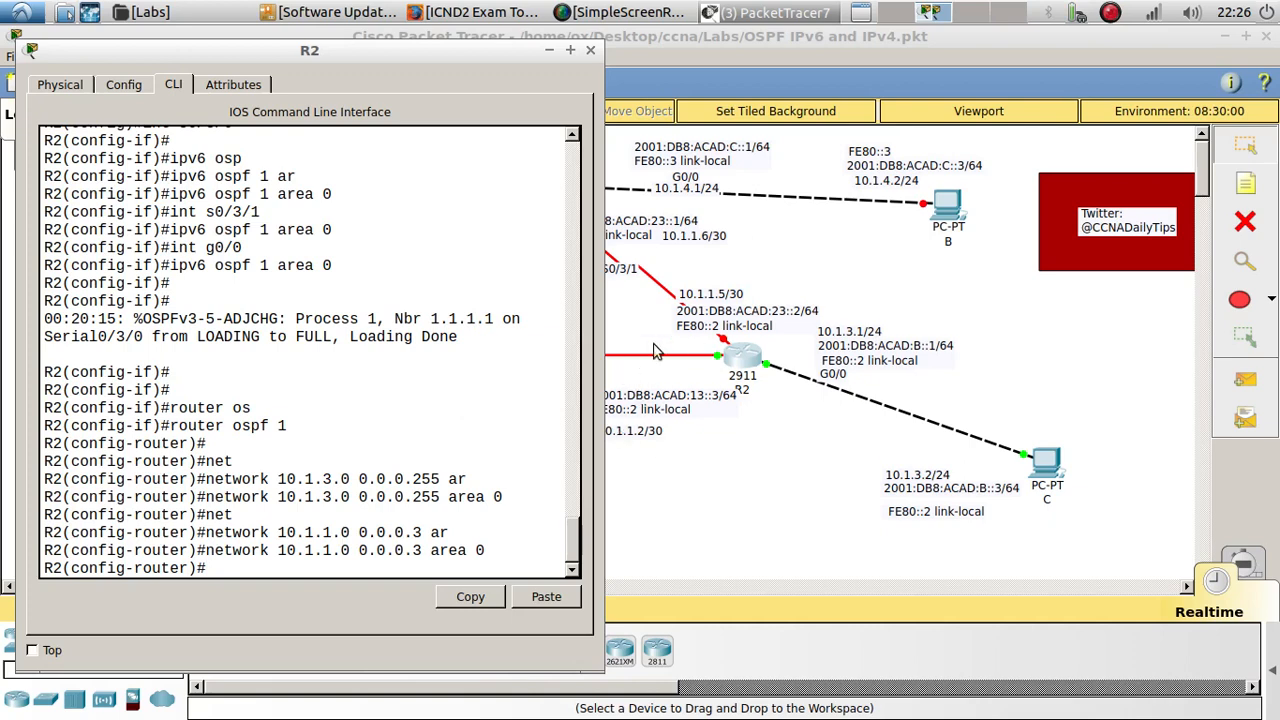
key(Up)
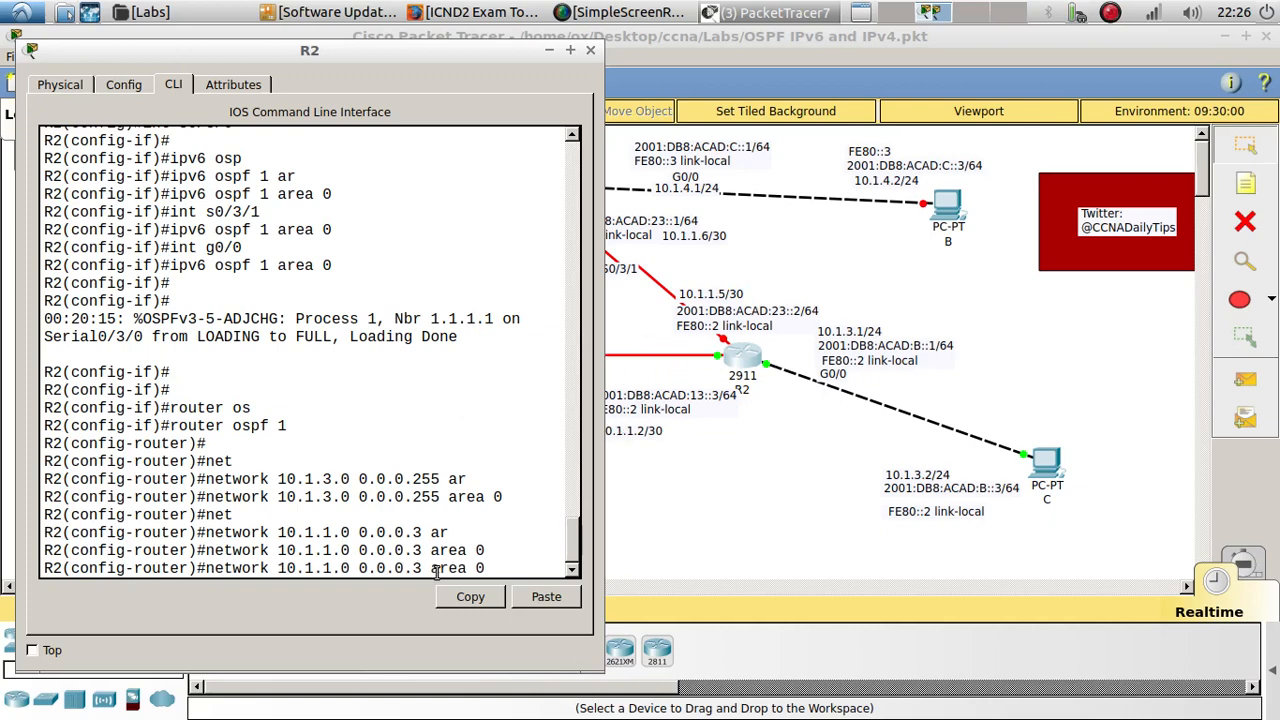
key(Left)
key(Left)
key(Left)
key(Left)
key(Left)
key(Left)
key(Left)
key(Left)
key(Left)
key(BackSpace)
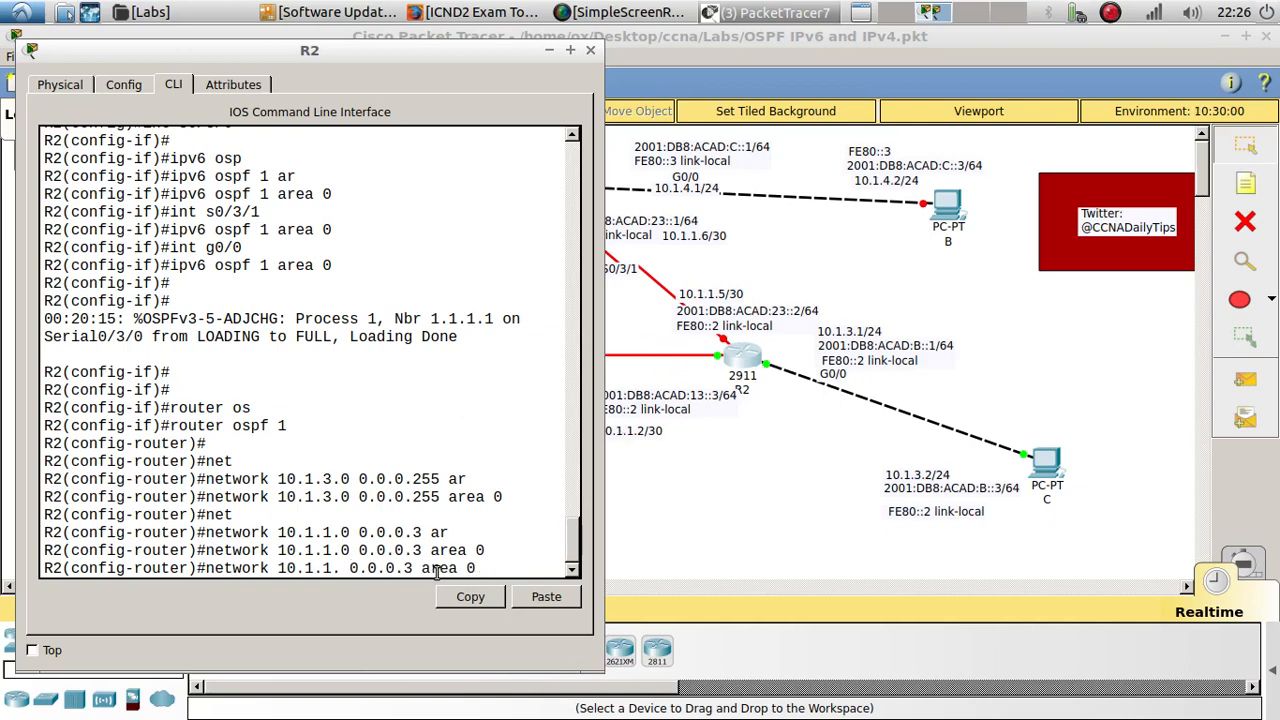
text(4)
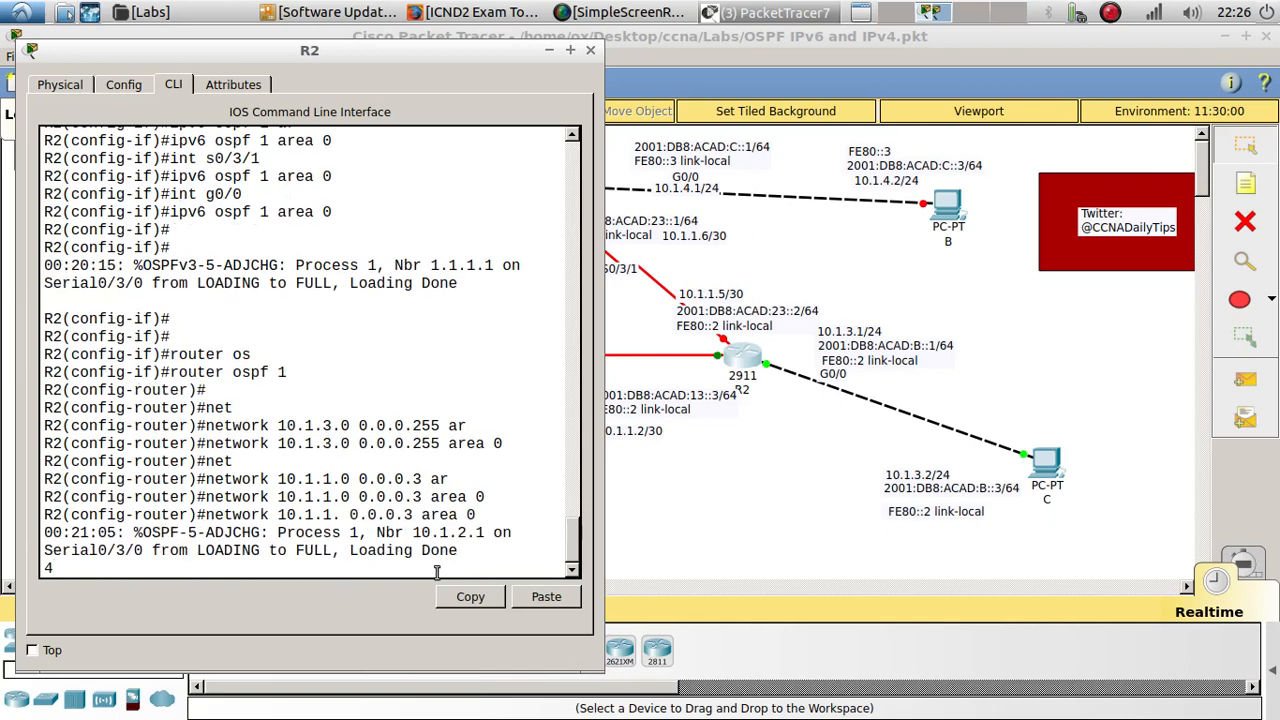
key(Down)
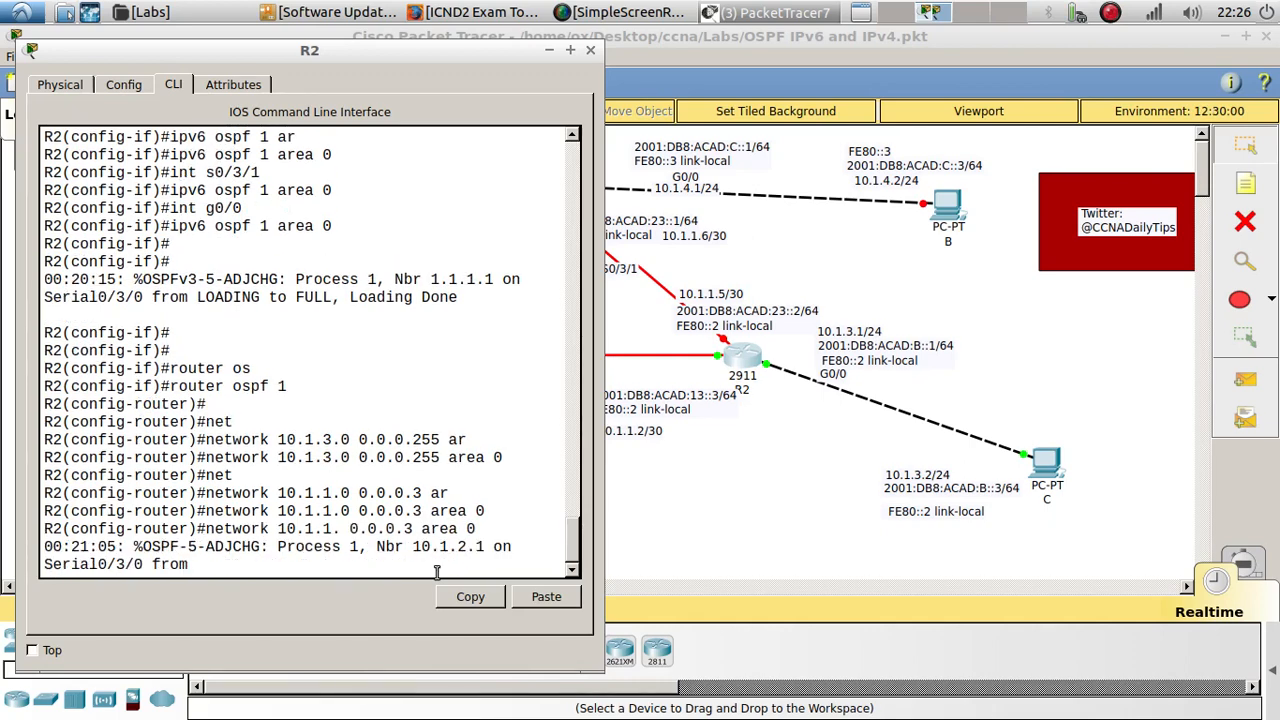
Advertise network 10.1.1.4 with wildcard 0.0.0.3 in area 0 of R2's IPv4 OSPF process.
key(Up)
key(Up)
key(Up)
key(Down)
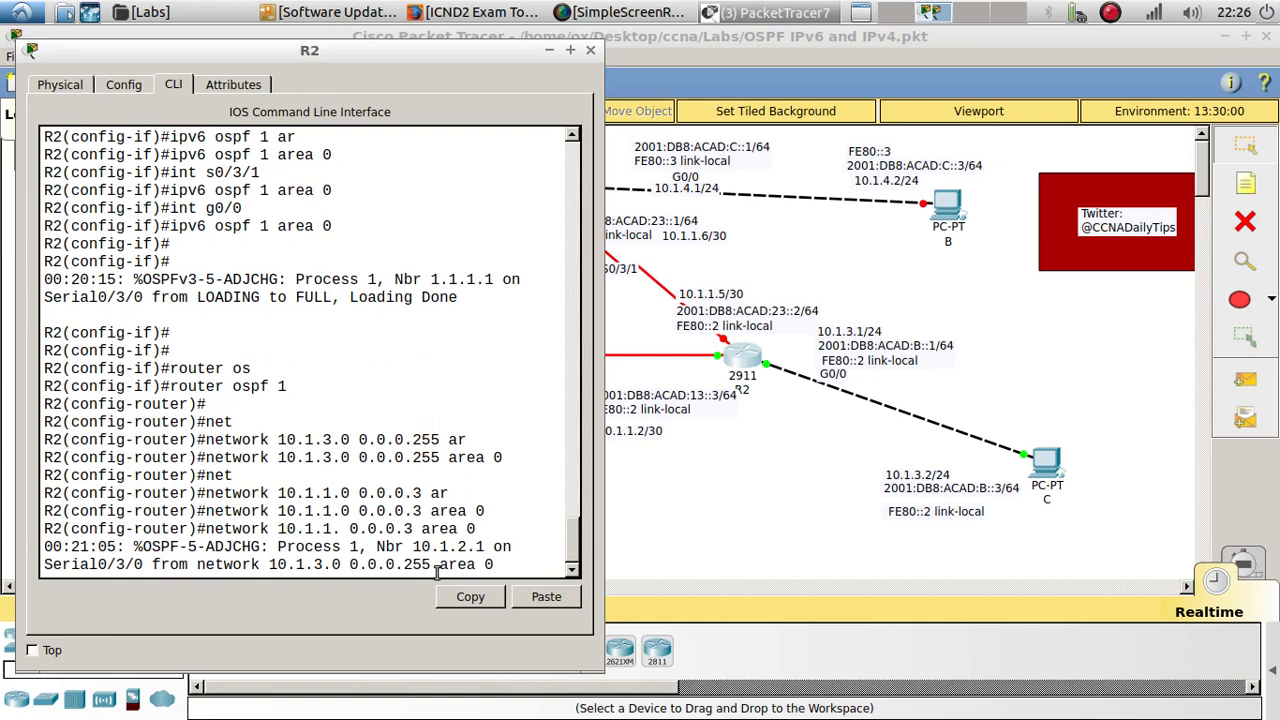
key(Left)
key(Down)
key(Left)
key(Left)
key(Left)
key(Left)
key(Left)
key(Left)
key(BackSpace)
text(4)
key(Return)
key(Return)
key(Return)
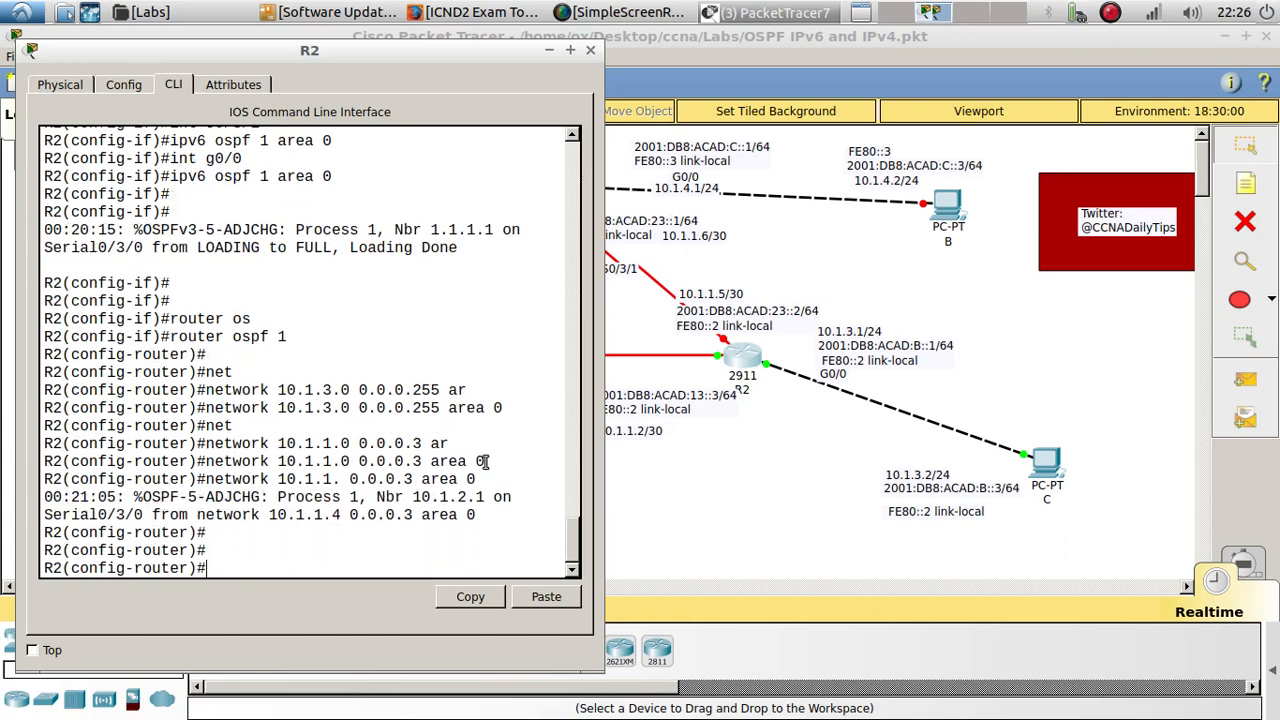
Set the router ID of R2's IPv4 OSPF process to 2.2.2.2.
text(rou)
key(Tab)
text(2)
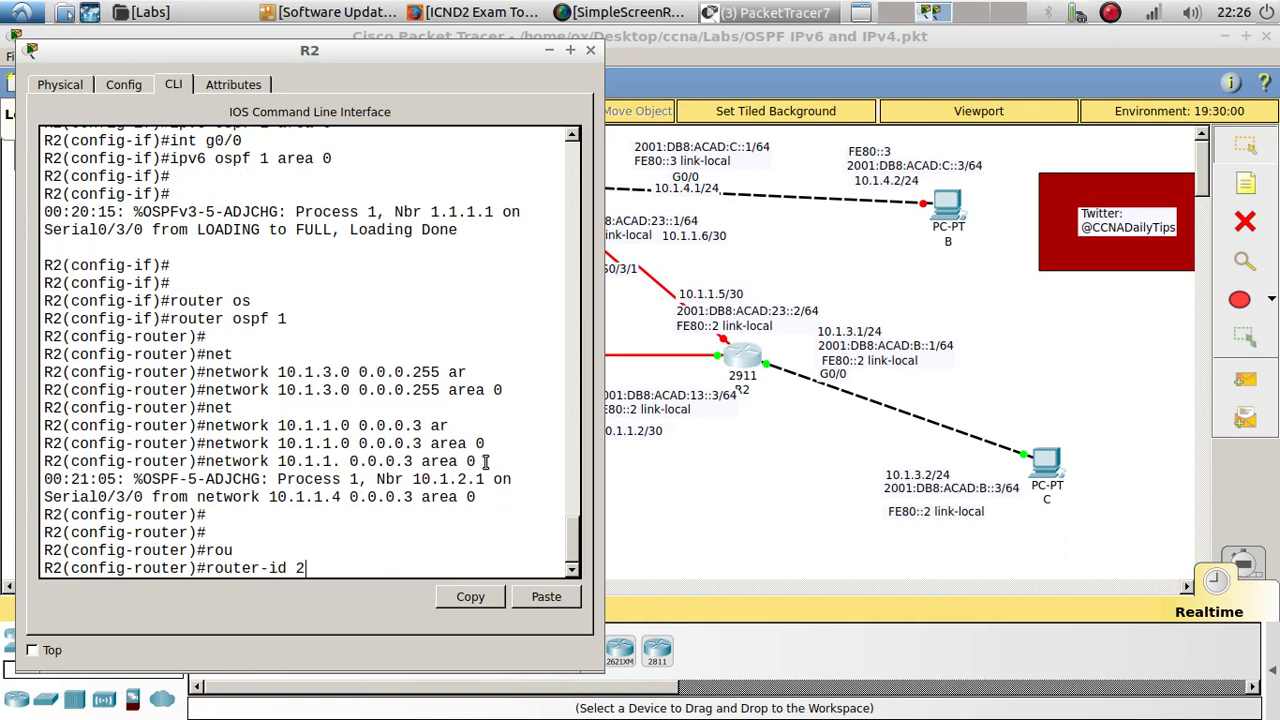
text(.2.2.2)
key(Return)
key(Return)
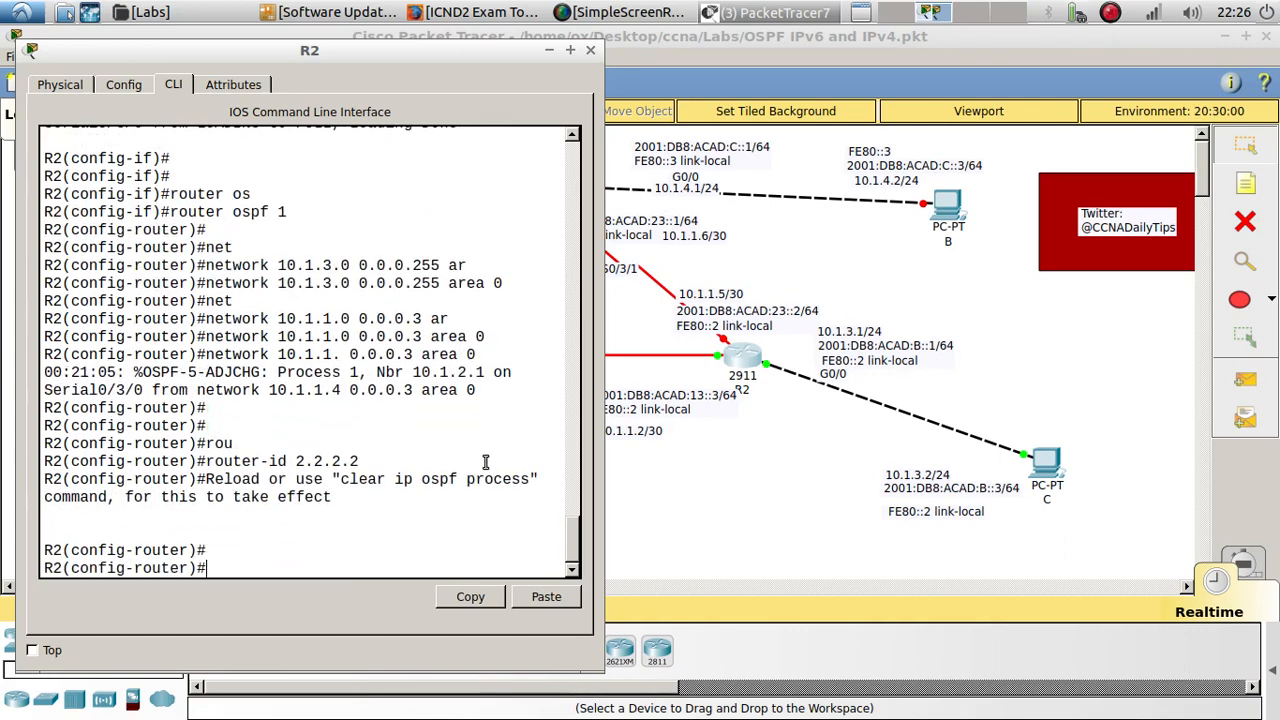
Exit R2's IPv4 OSPF router configuration back to global configuration mode.
text(e)
key(Return)
key(Return)
key(Return)
key(Return)
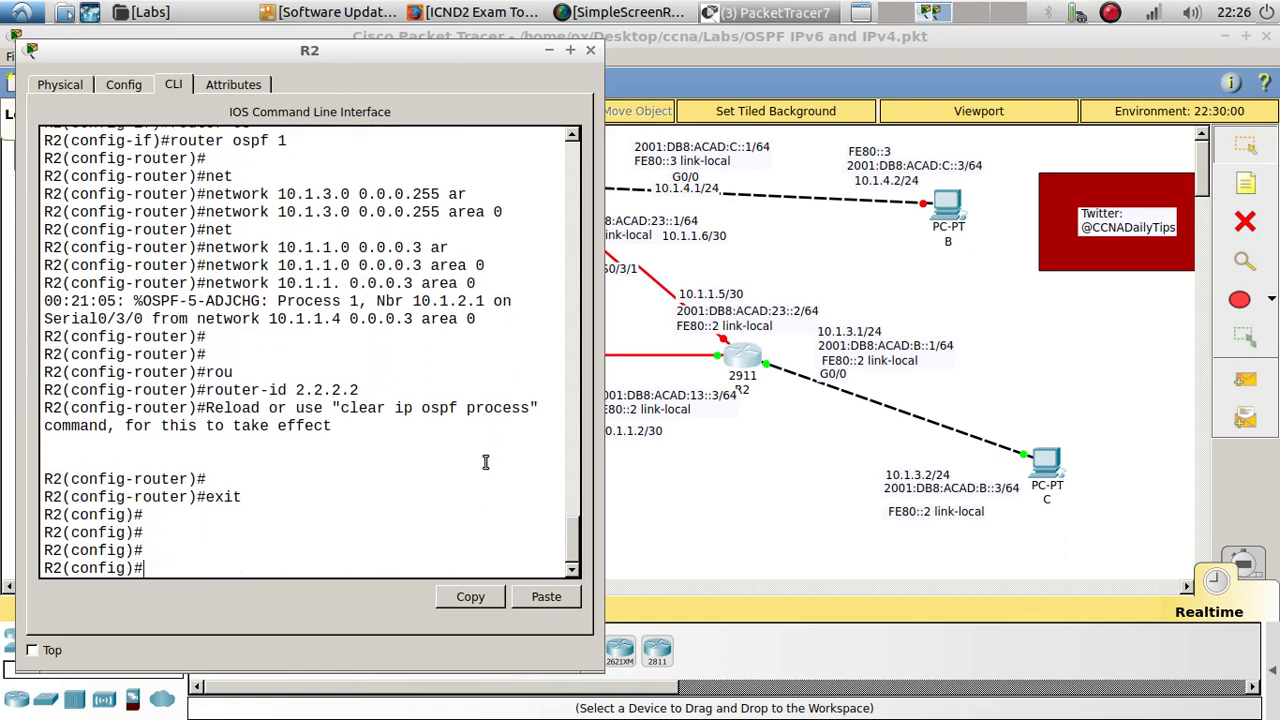
Display R2's IPv4 OSPF neighbor table from global configuration mode.
text(do)
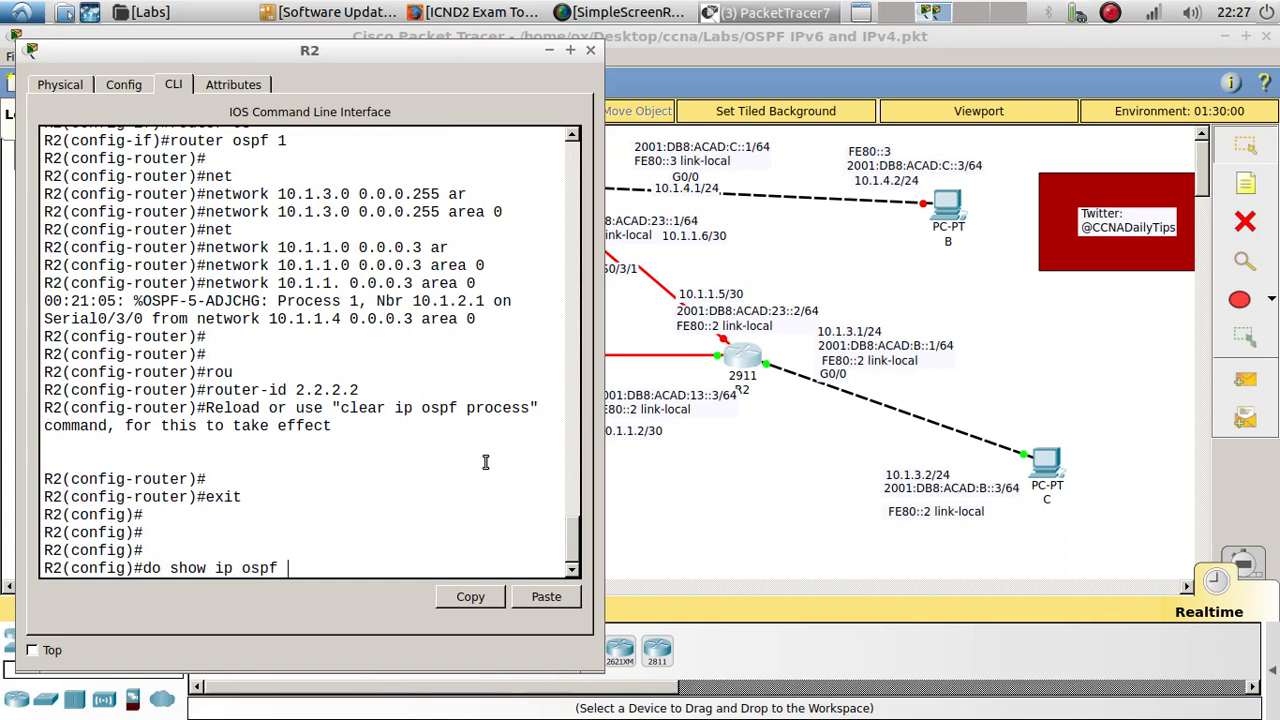
text(show ip ospf neighbors)
key(Return)
key(Up)
key(BackSpace)
key(Return)
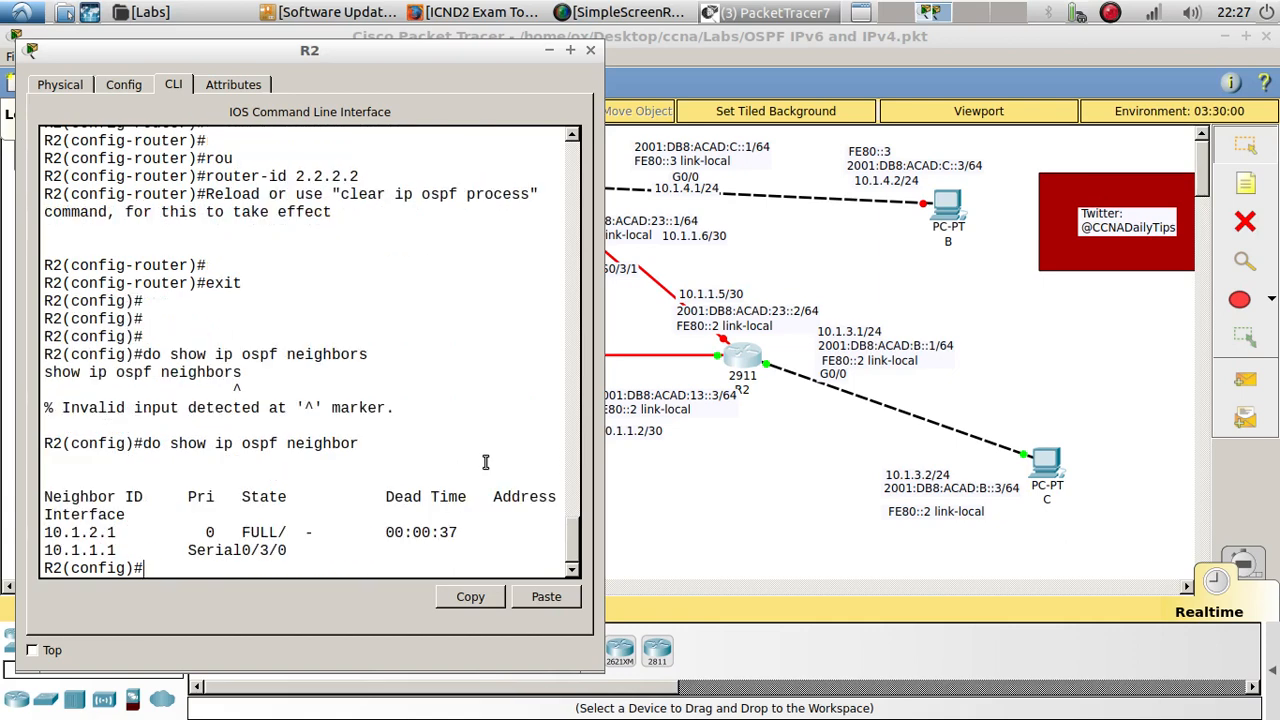
key(Return)
key(Return)
key(Return)
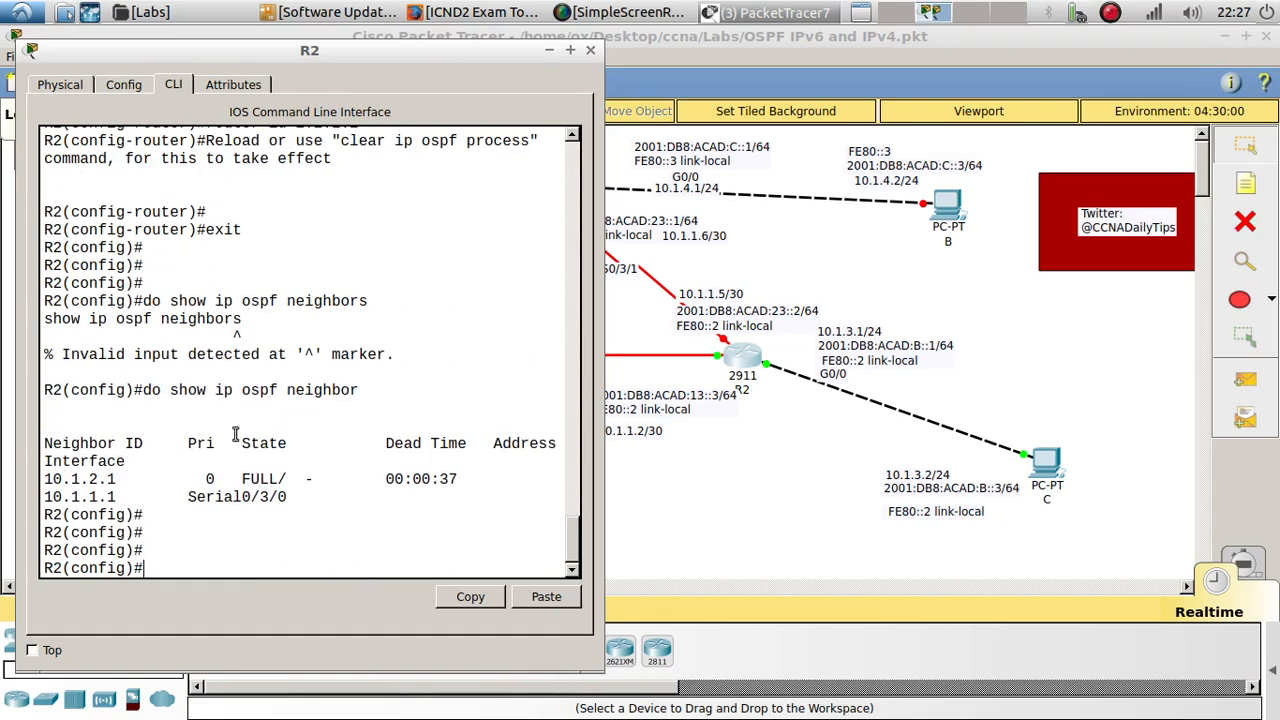
Widen R2's command-line window and examine the neighbor ID listed in the OSPF neighbor table against the topology.
drag(289, 54, 957, 87)
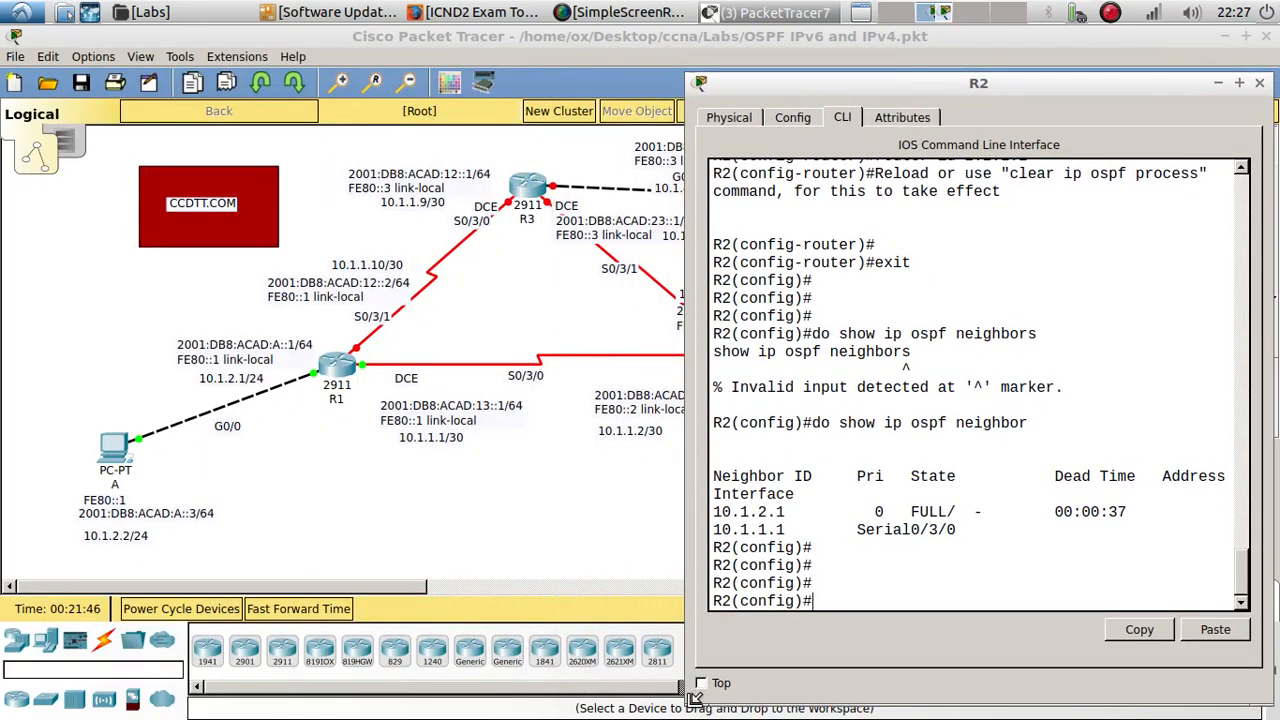
drag(705, 690, 388, 675)
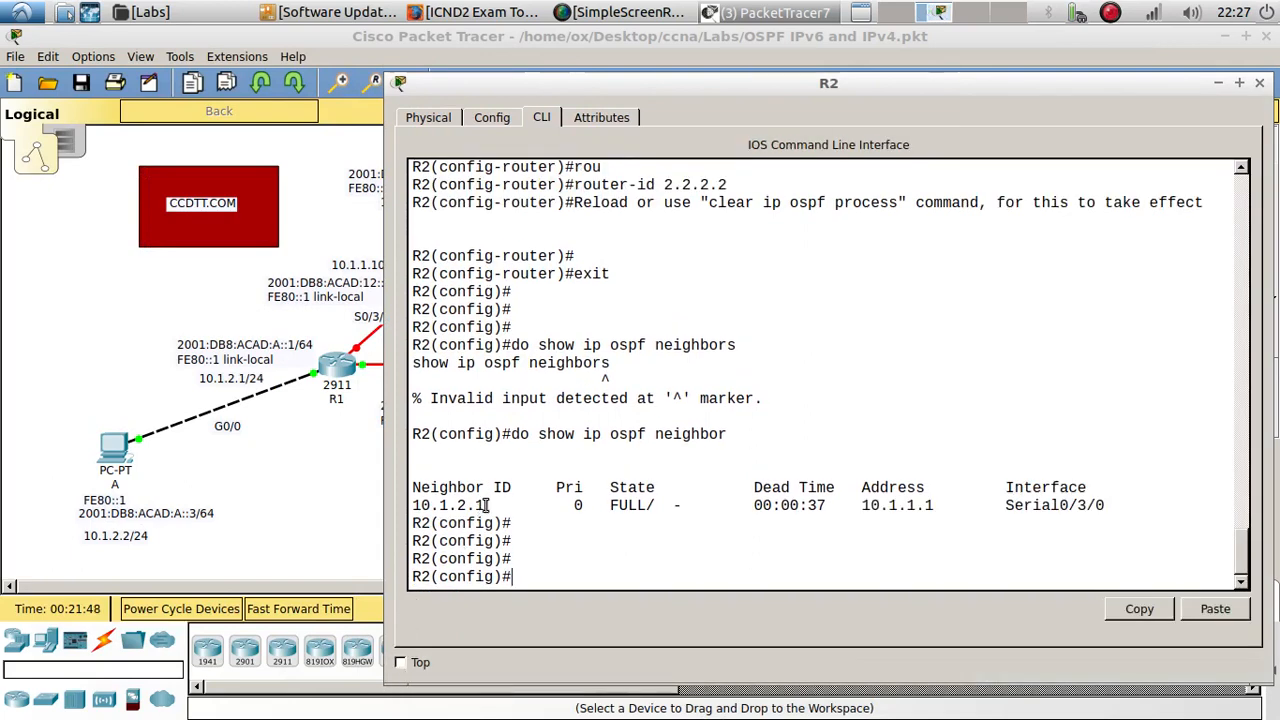
drag(485, 505, 378, 508)
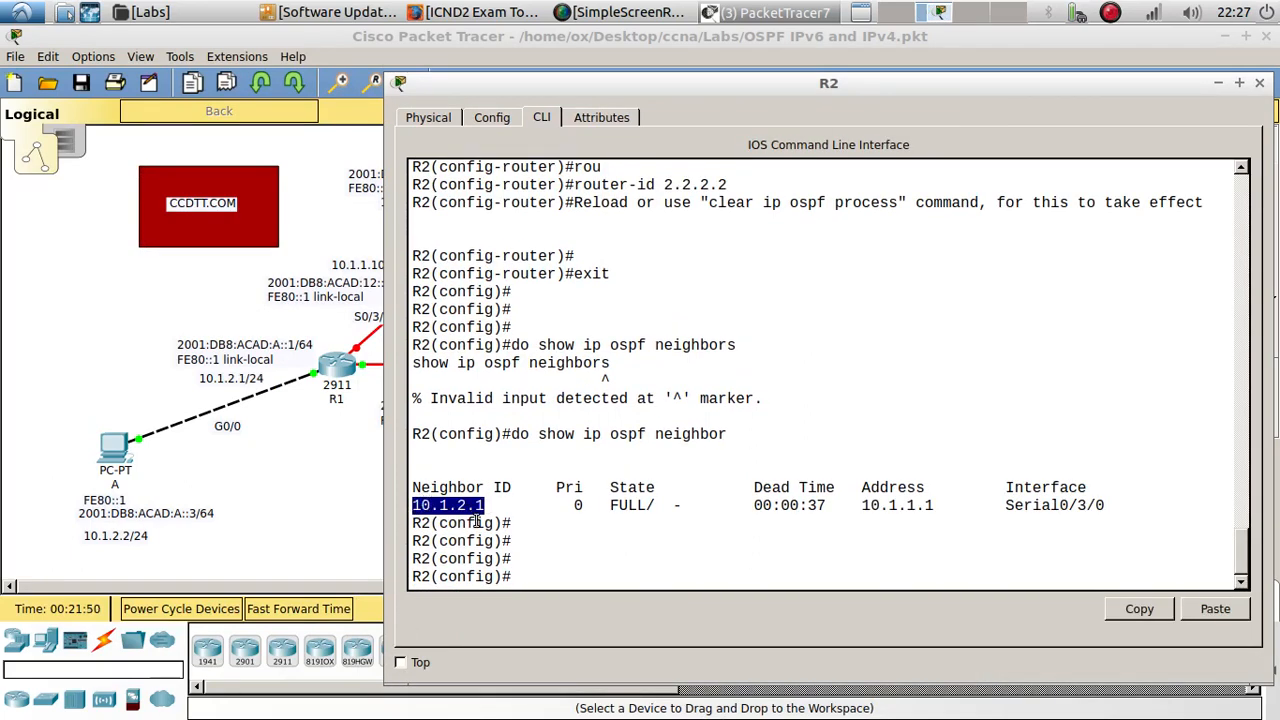
drag(561, 81, 286, 79)
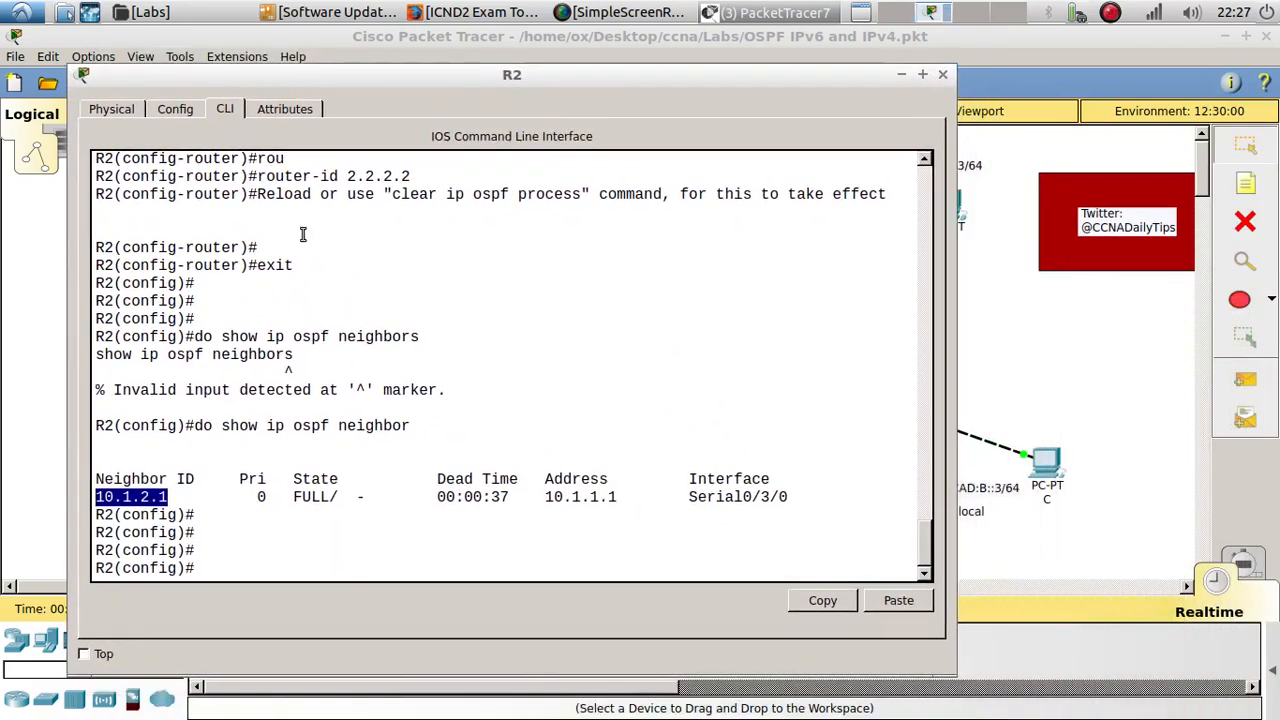
Close R2's window and open R3's command-line session in an enlarged window placed beside the topology.
click(942, 76)
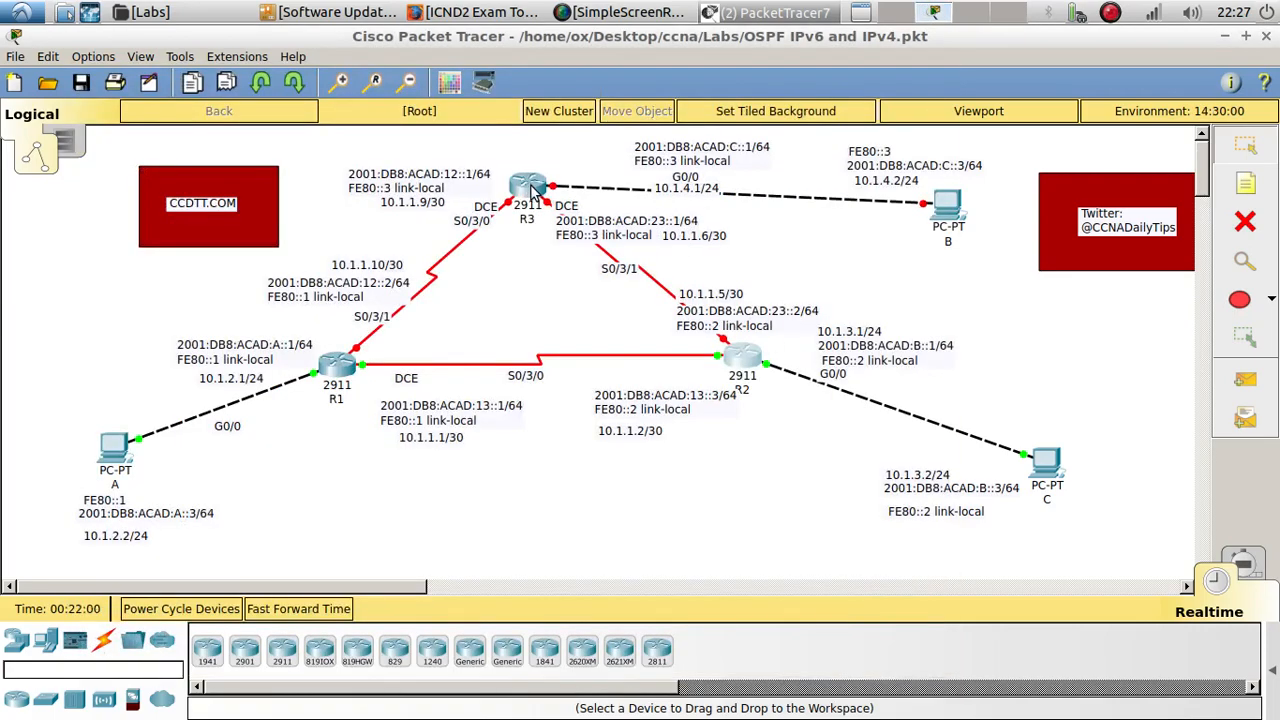
click(533, 190)
drag(476, 132, 69, 46)
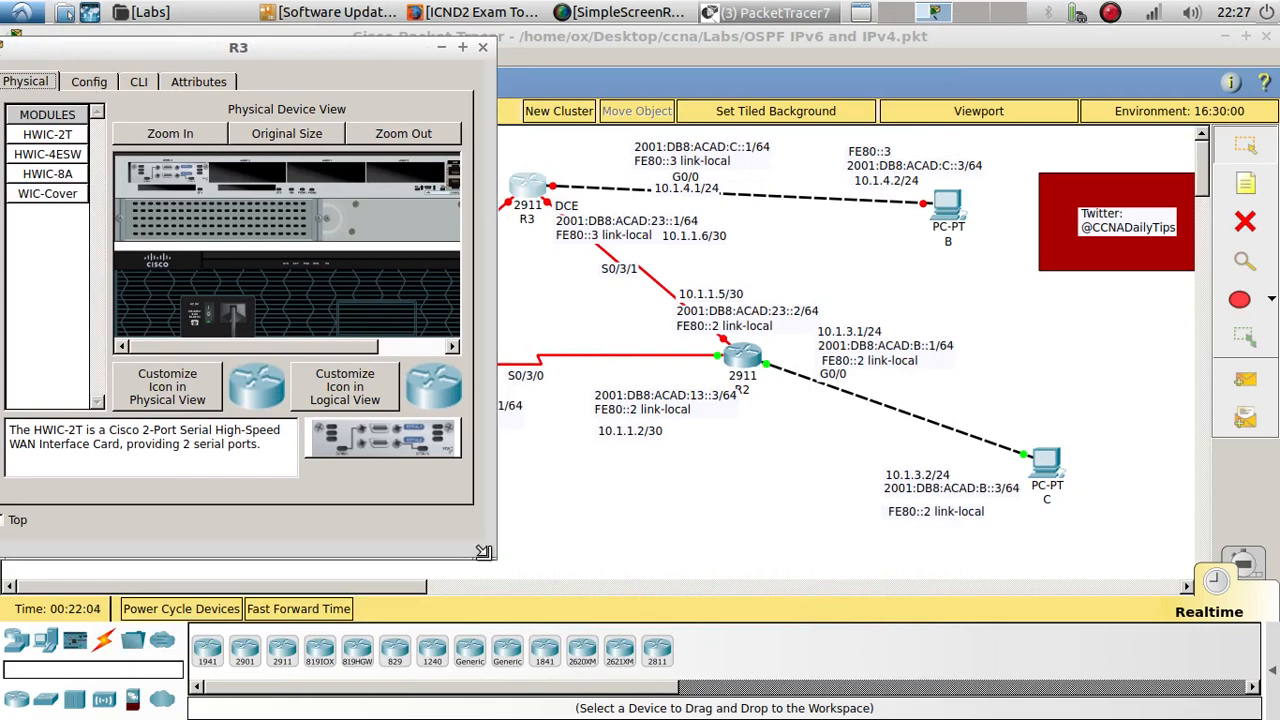
drag(484, 552, 600, 627)
drag(424, 54, 1205, 92)
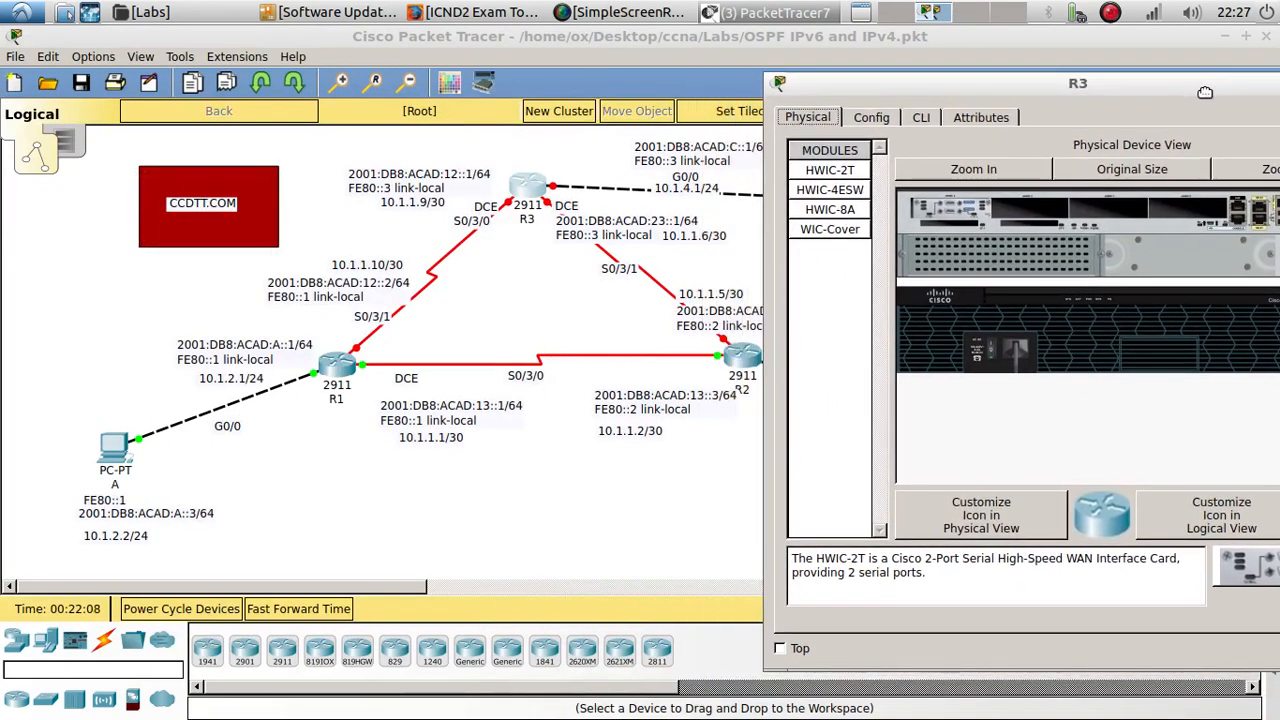
click(920, 117)
key(Return)
key(Return)
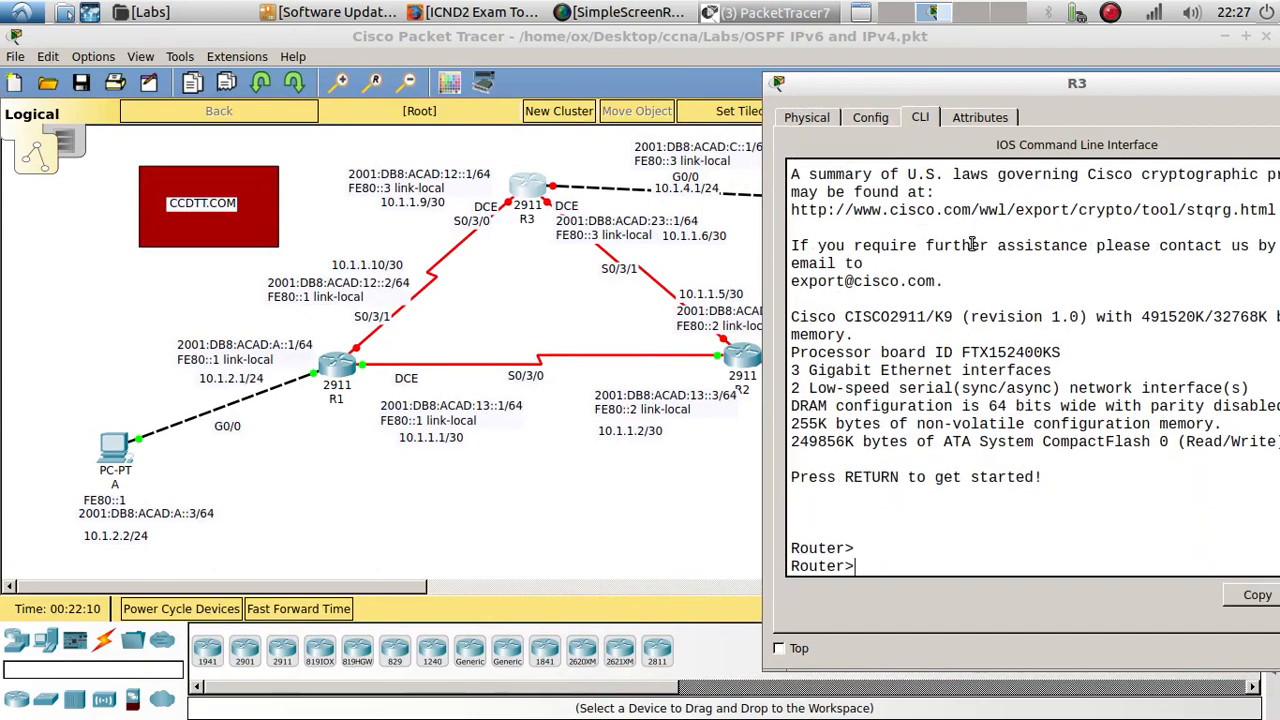
Enter global configuration mode on the router and set its hostname to R3.
text(en)
key(Return)
text(config t)
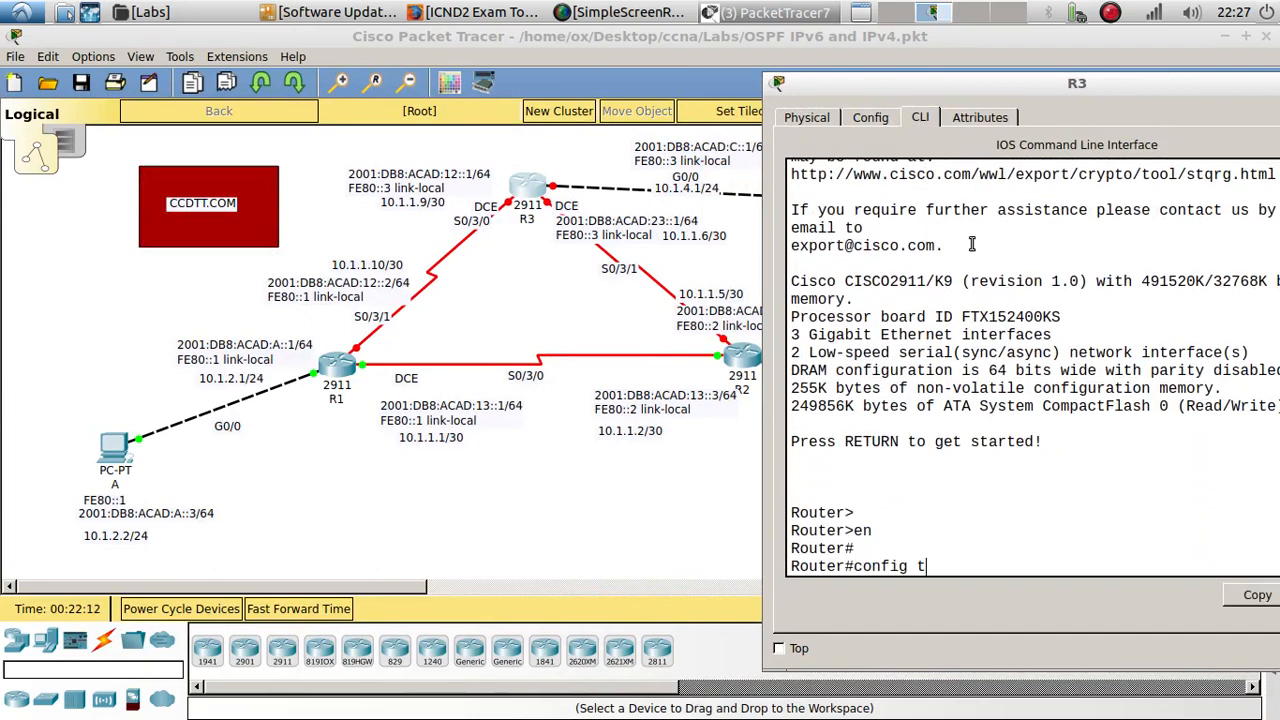
key(Return)
key(Return)
text(hos)
key(Tab)
text(R)
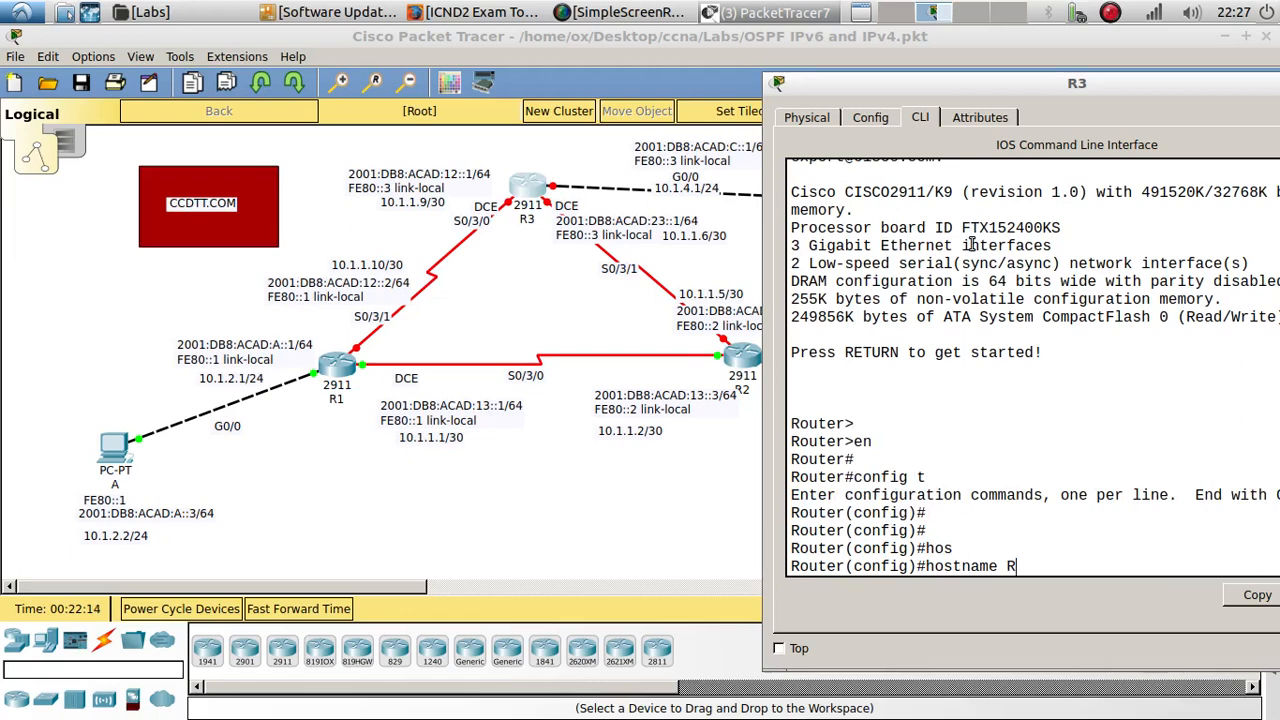
text(3)
key(Return)
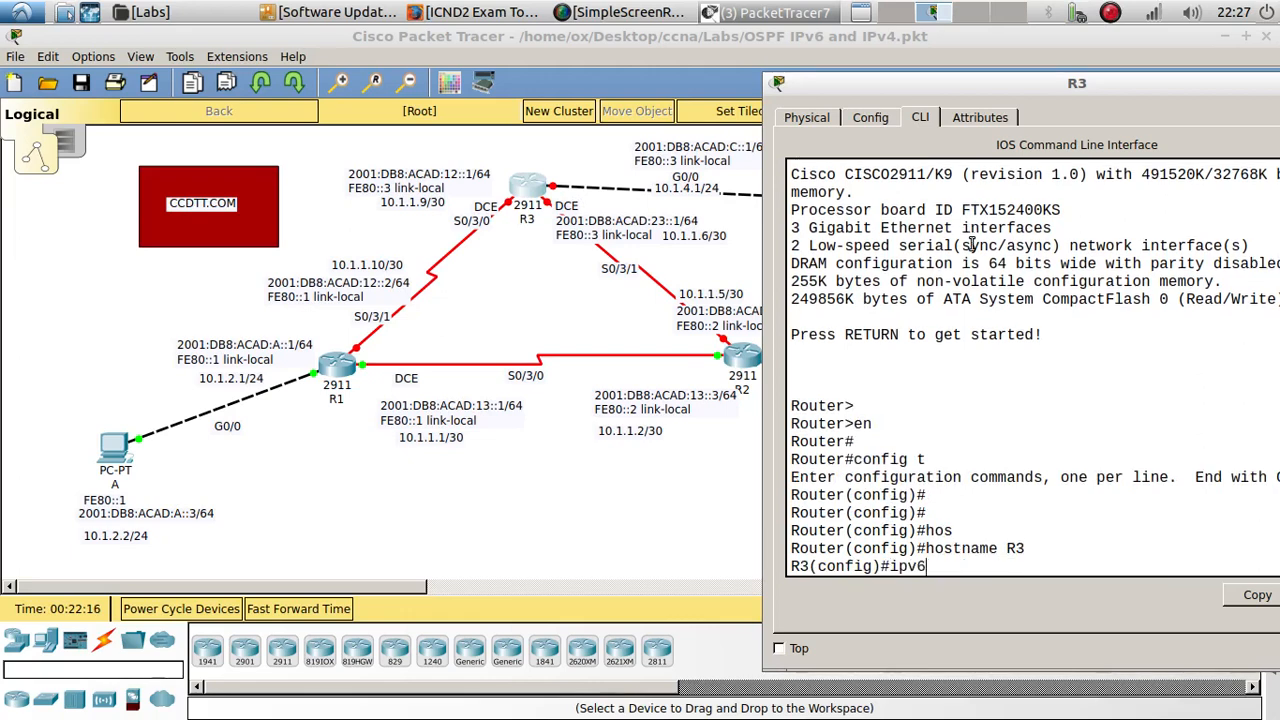
Enable IPv6 unicast routing on R3.
text(ipv6 u)
key(Tab)
key(Return)
key(Return)
key(Return)
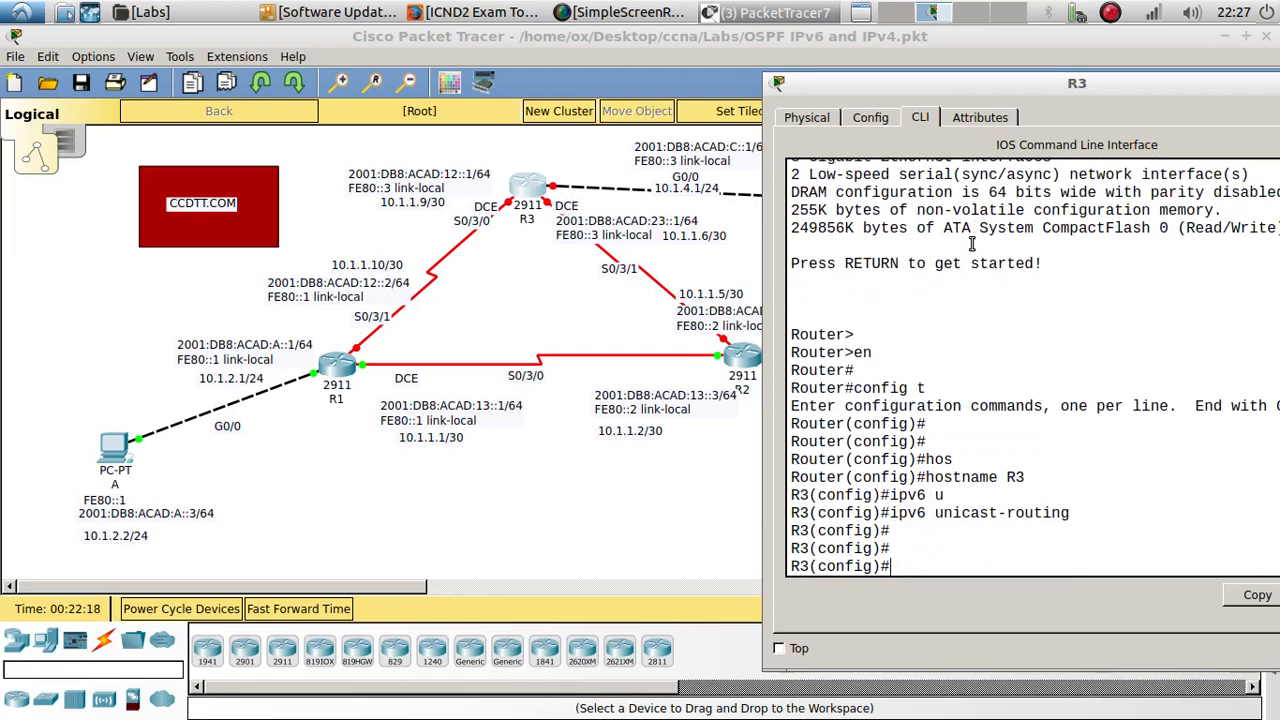
Assign IPv4 address 10.1.1.6 with mask 255.255.255.252 to R3's serial interface s0/3/1.
text(int s0/3/1)
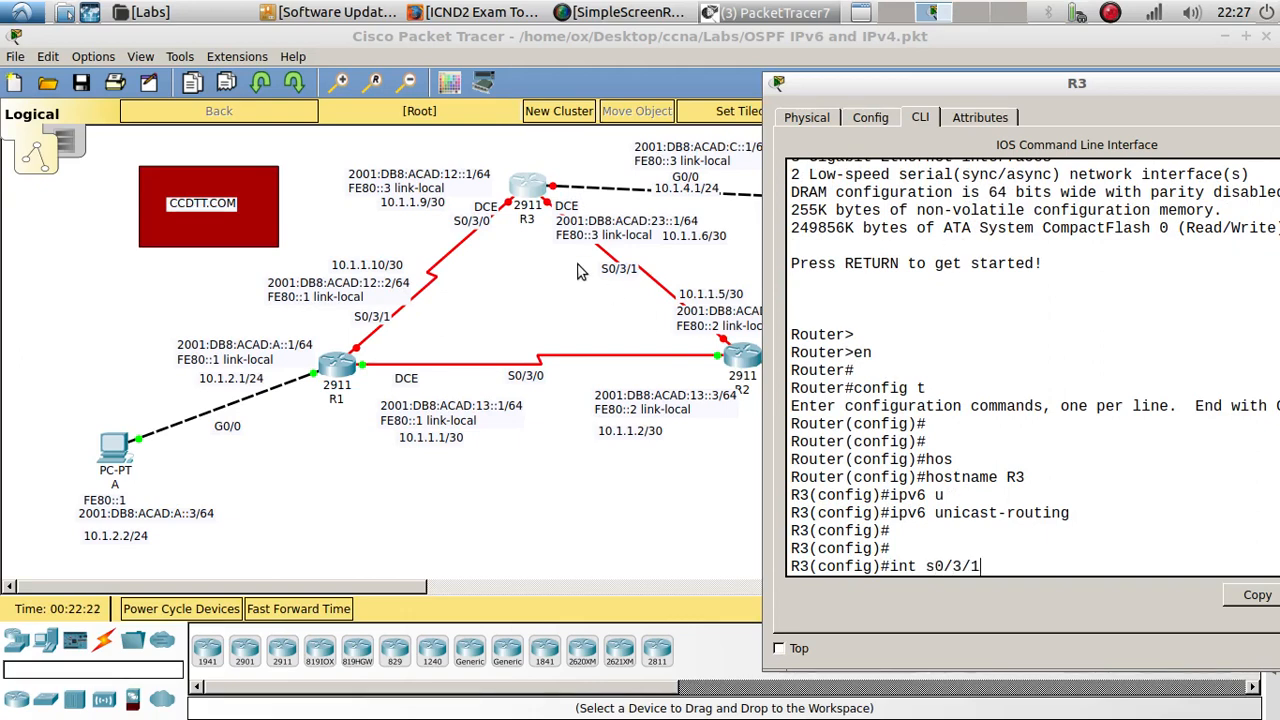
key(Return)
key(Return)
text(ip)
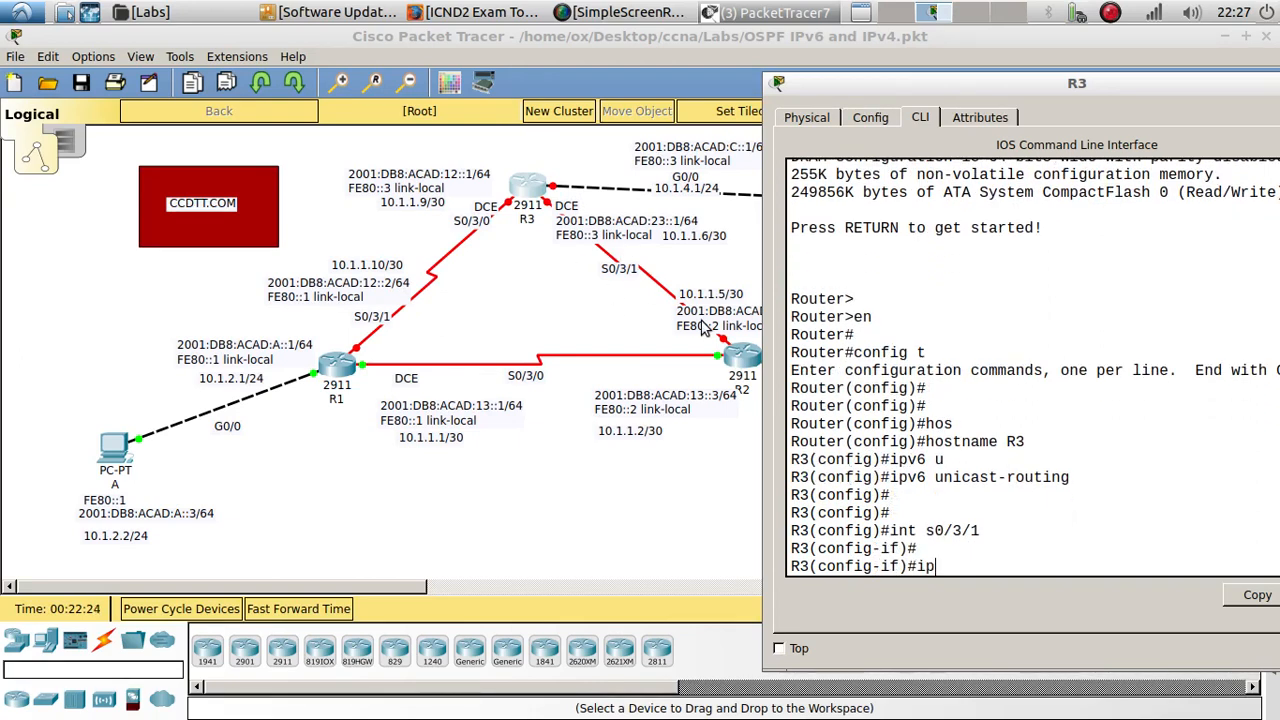
text( add)
key(Tab)
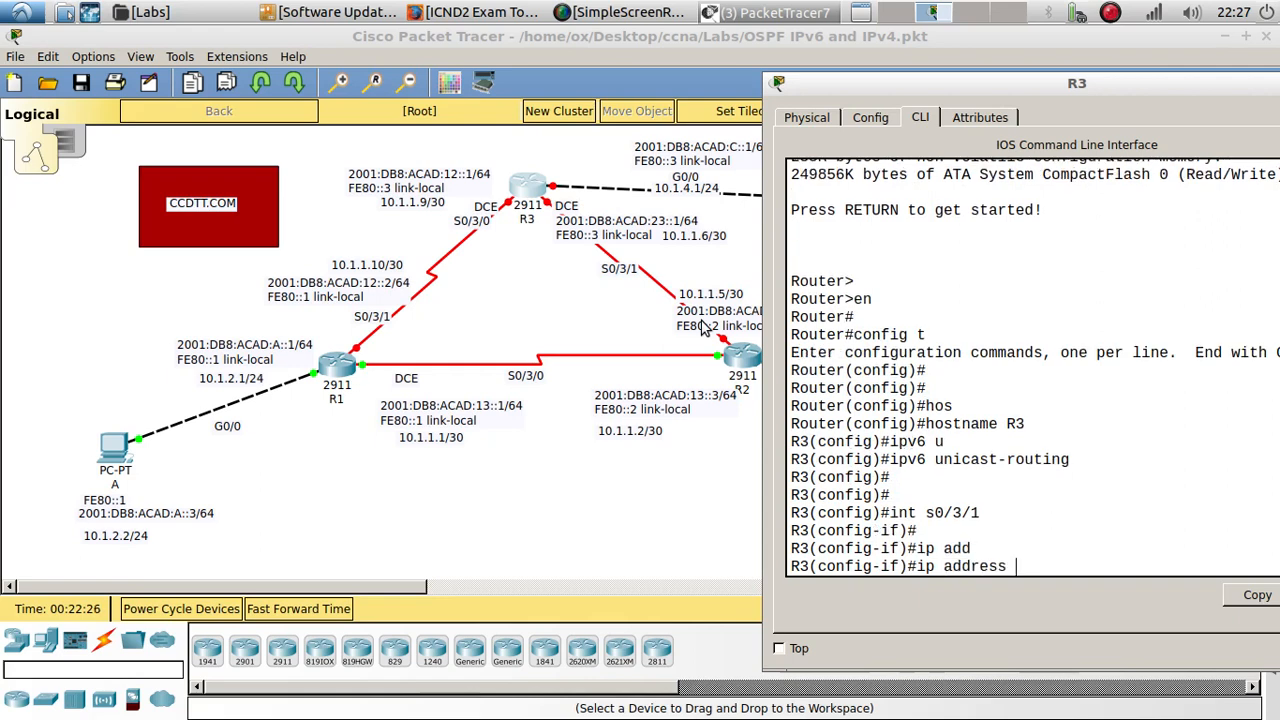
text(10.1.1.6 255.255.25)
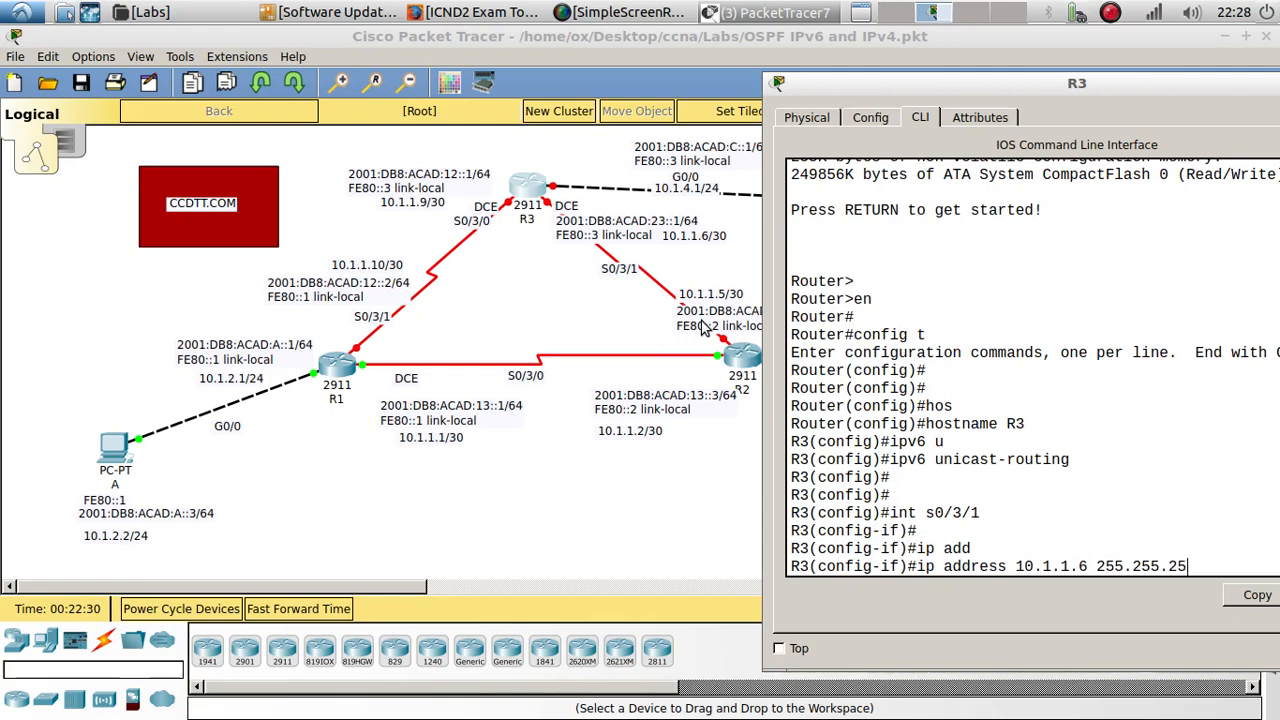
text(5.252)
key(Return)
key(Return)
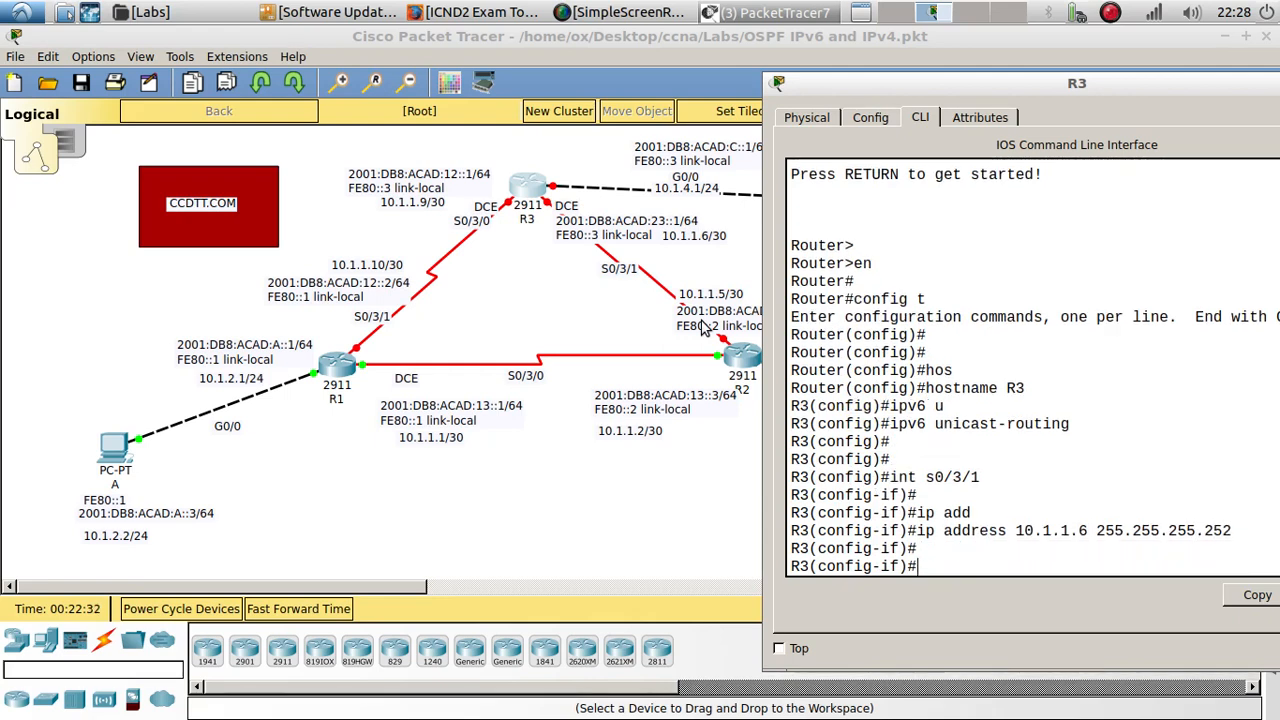
Bring up R3's s0/3/1 interface with the no shutdown command.
text(no shu)
key(Tab)
key(Return)
key(Return)
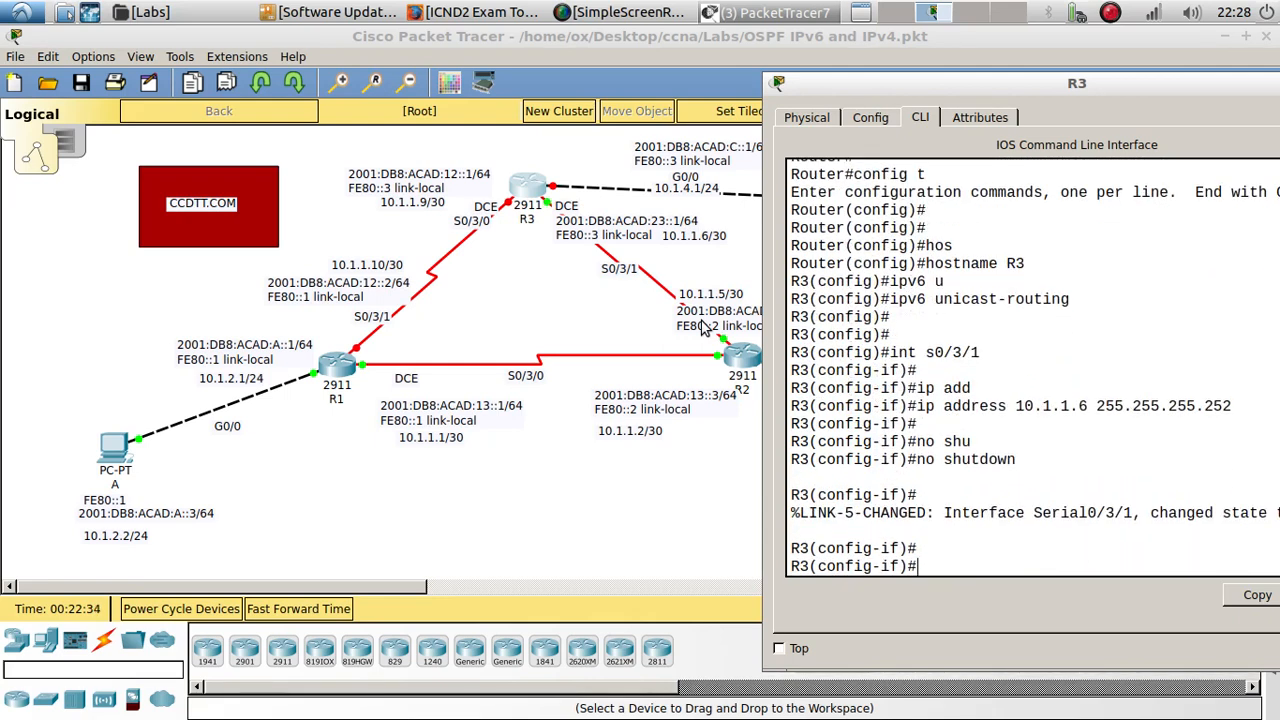
Ping R2's serial address 10.1.1.5 from R3 and examine the echo replies.
text(do ping 10.1.1)
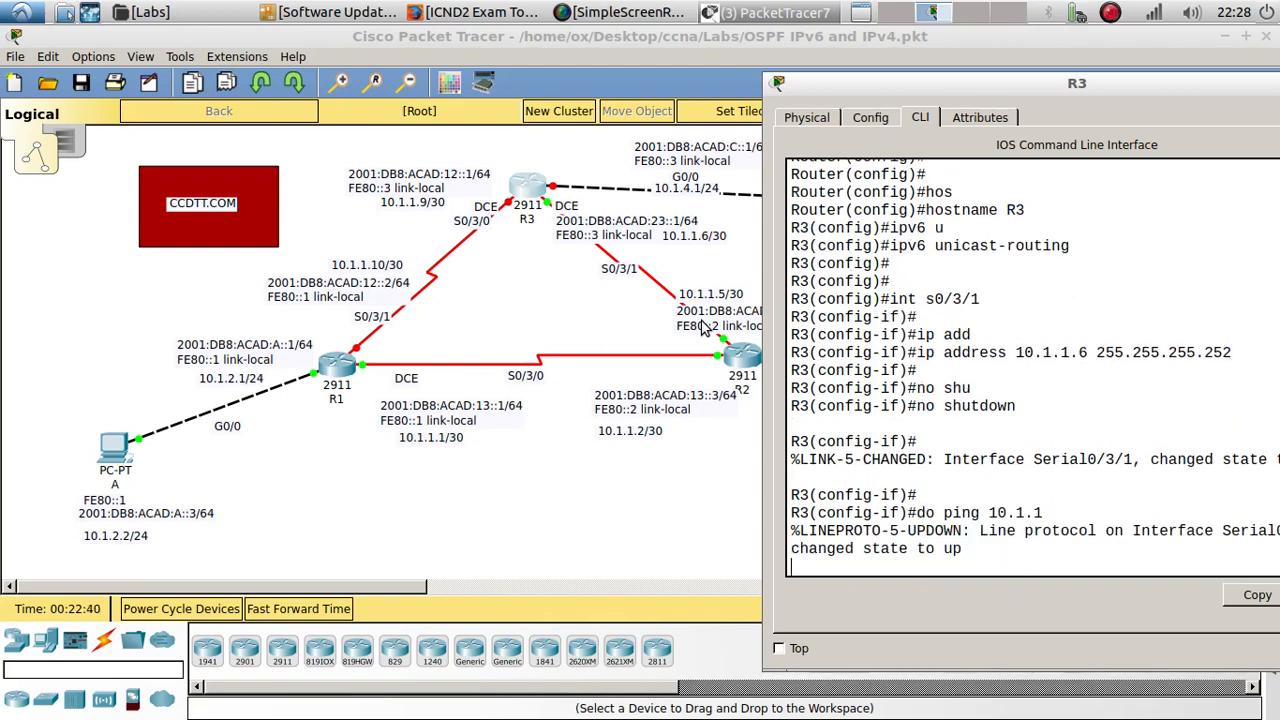
text(.5)
key(Return)
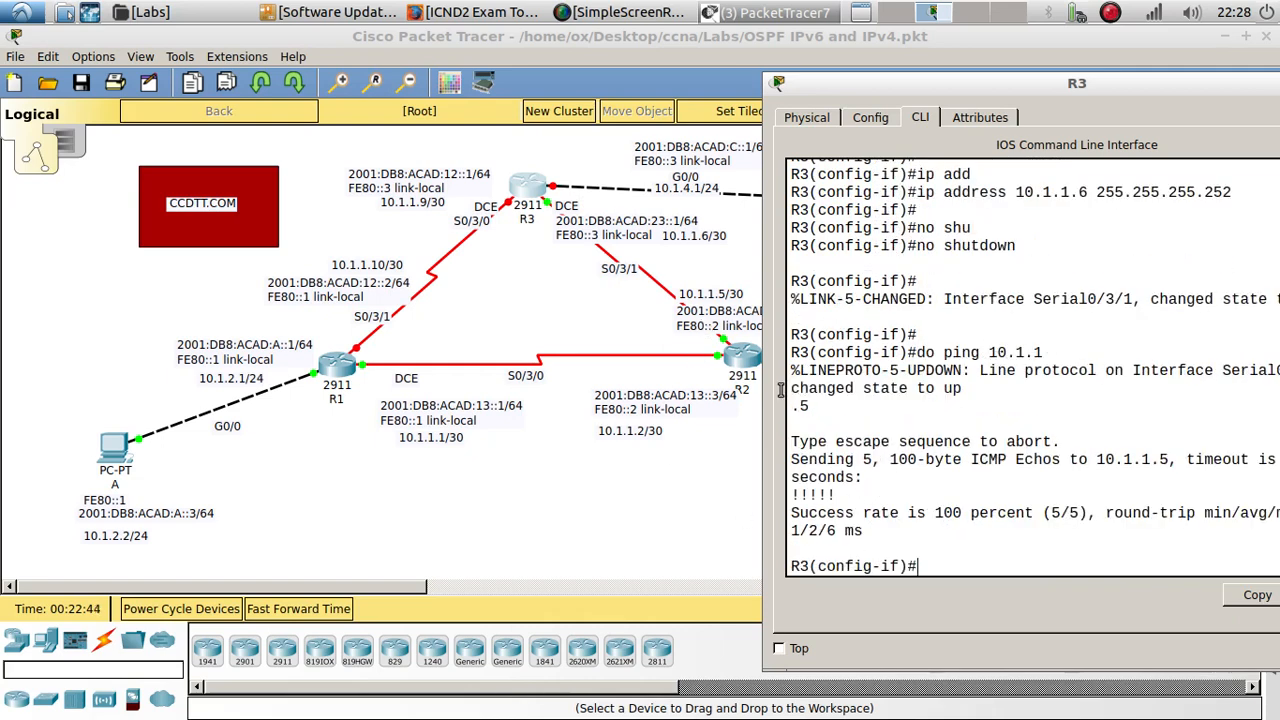
double_click(804, 407)
drag(846, 497, 790, 493)
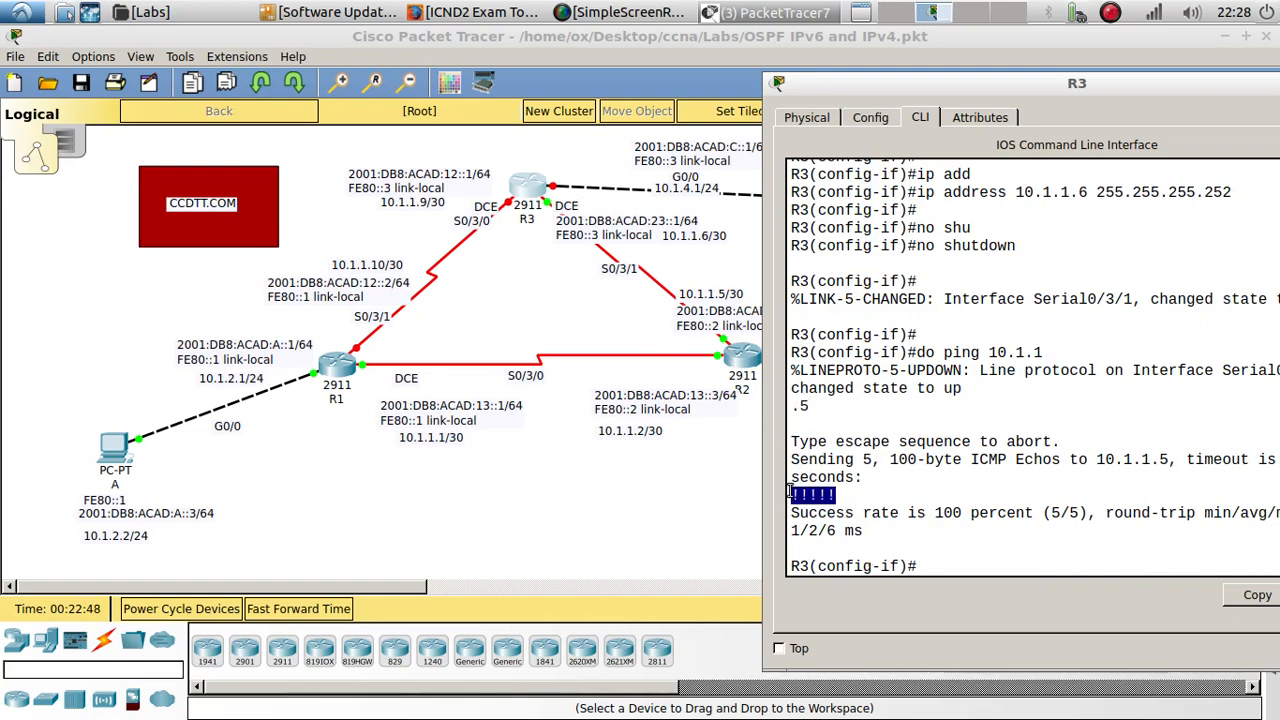
click(917, 566)
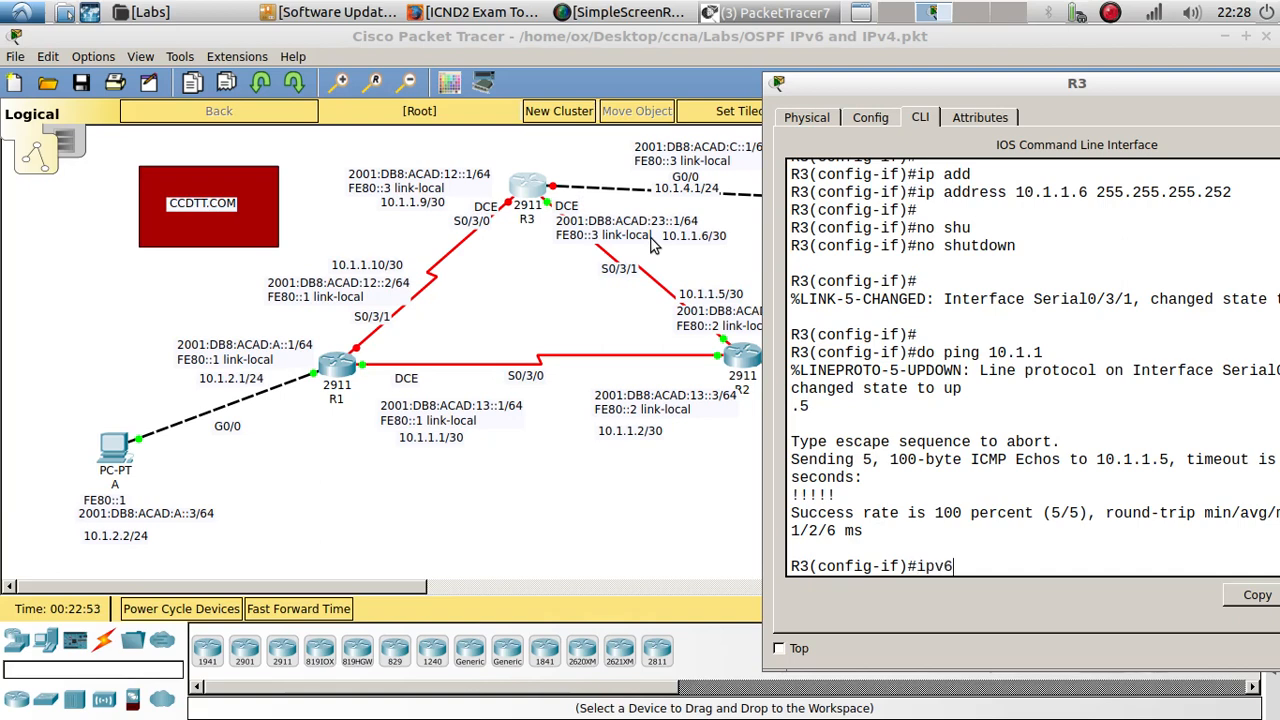
Assign the IPv6 link-local address FE80::3 to R3's s0/3/1, copying it from the topology label.
text(ipv6 add)
key(Tab)
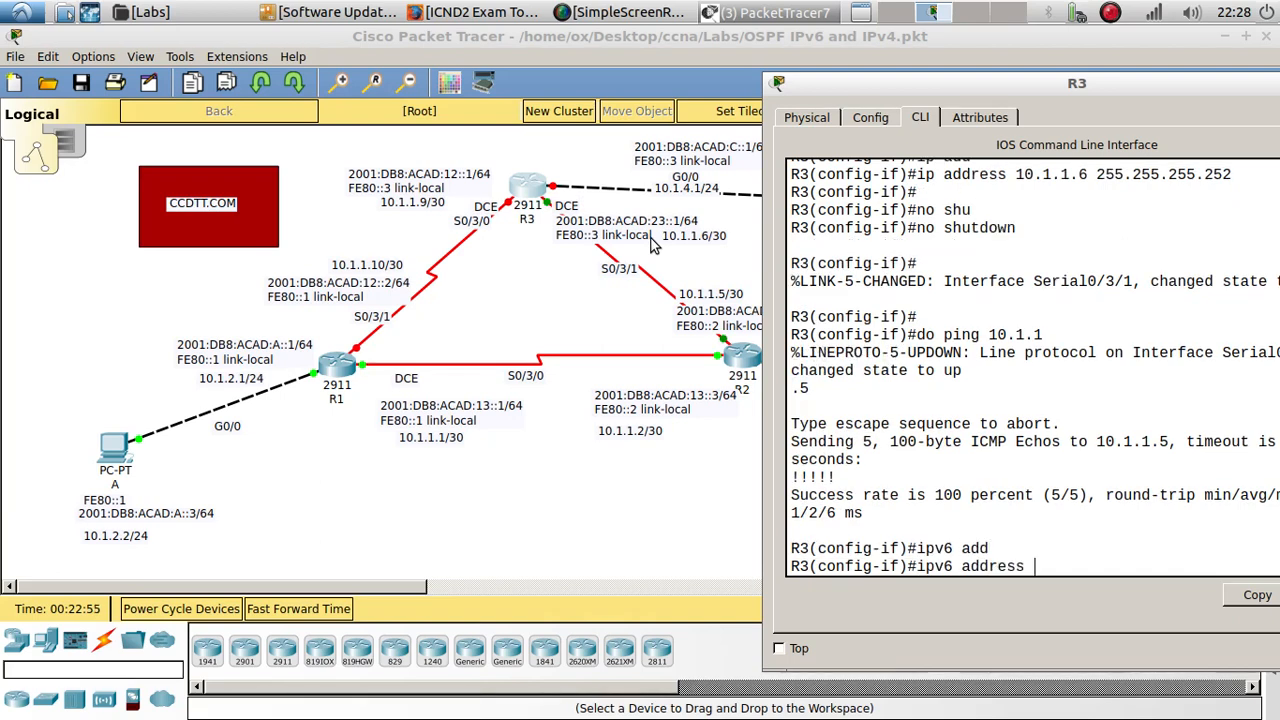
click(648, 245)
drag(652, 251, 545, 252)
key(ctrl+c)
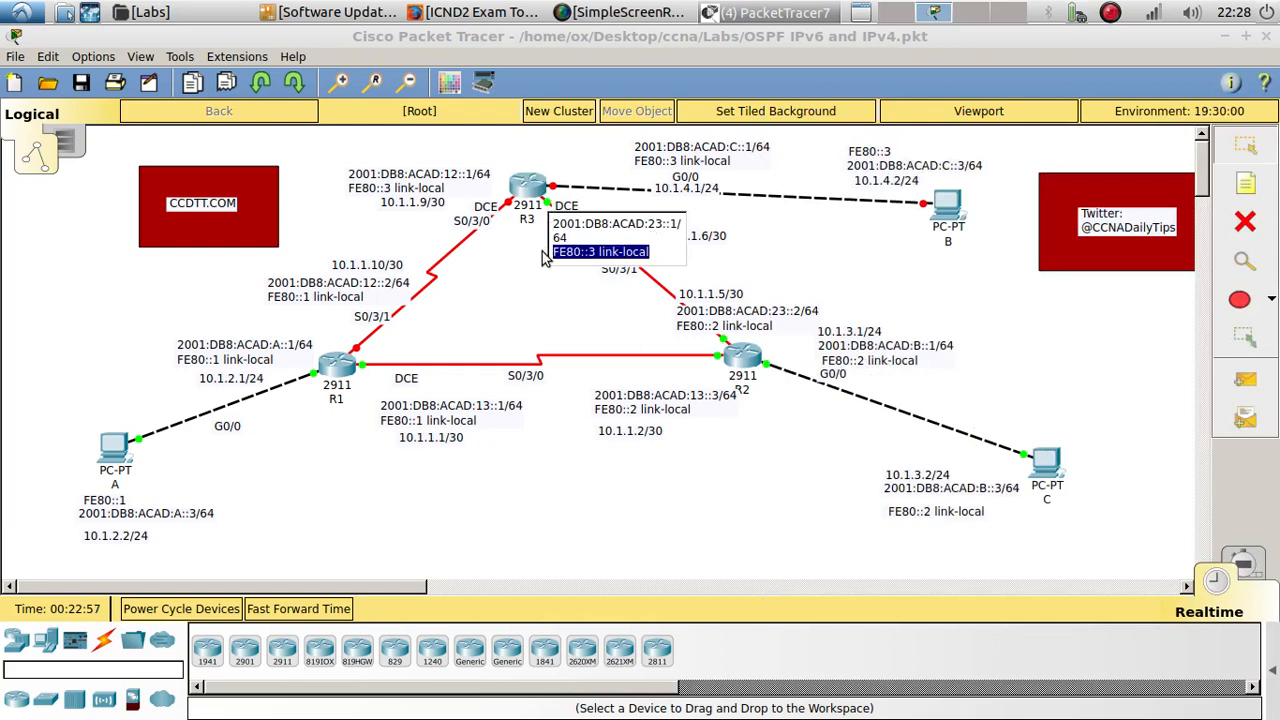
click(522, 290)
click(534, 183)
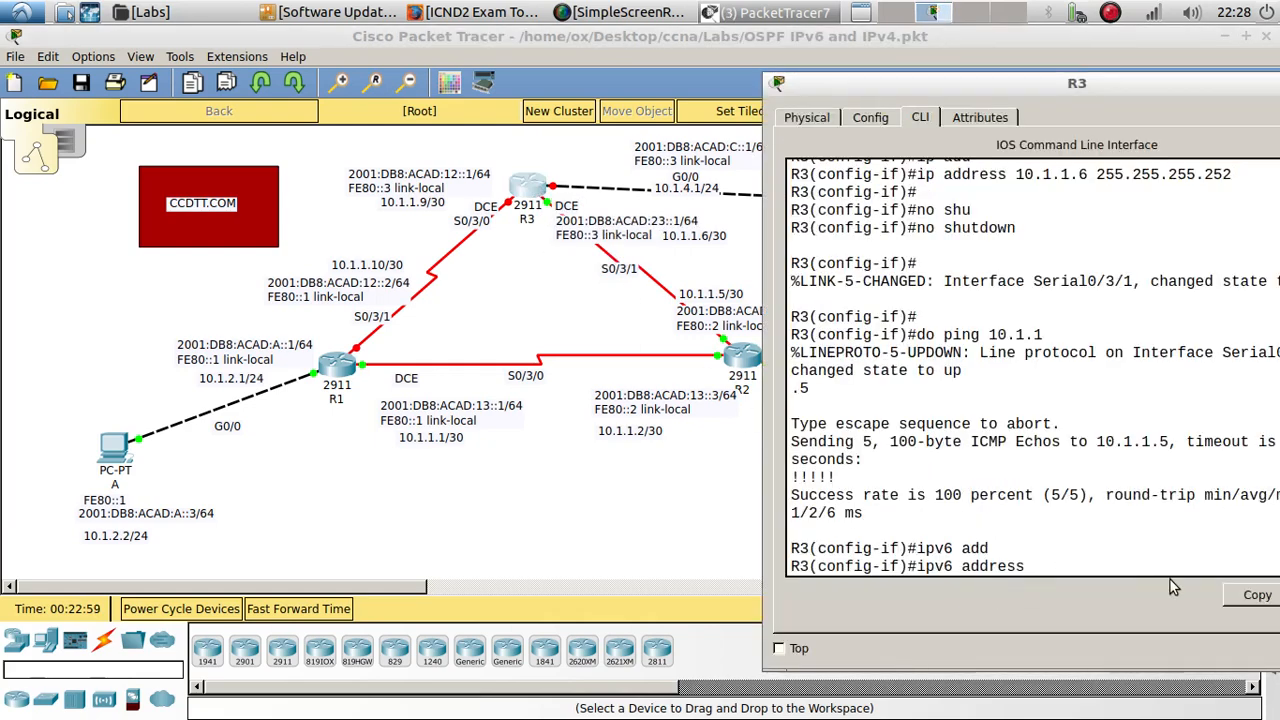
right_click(1157, 561)
click(1175, 596)
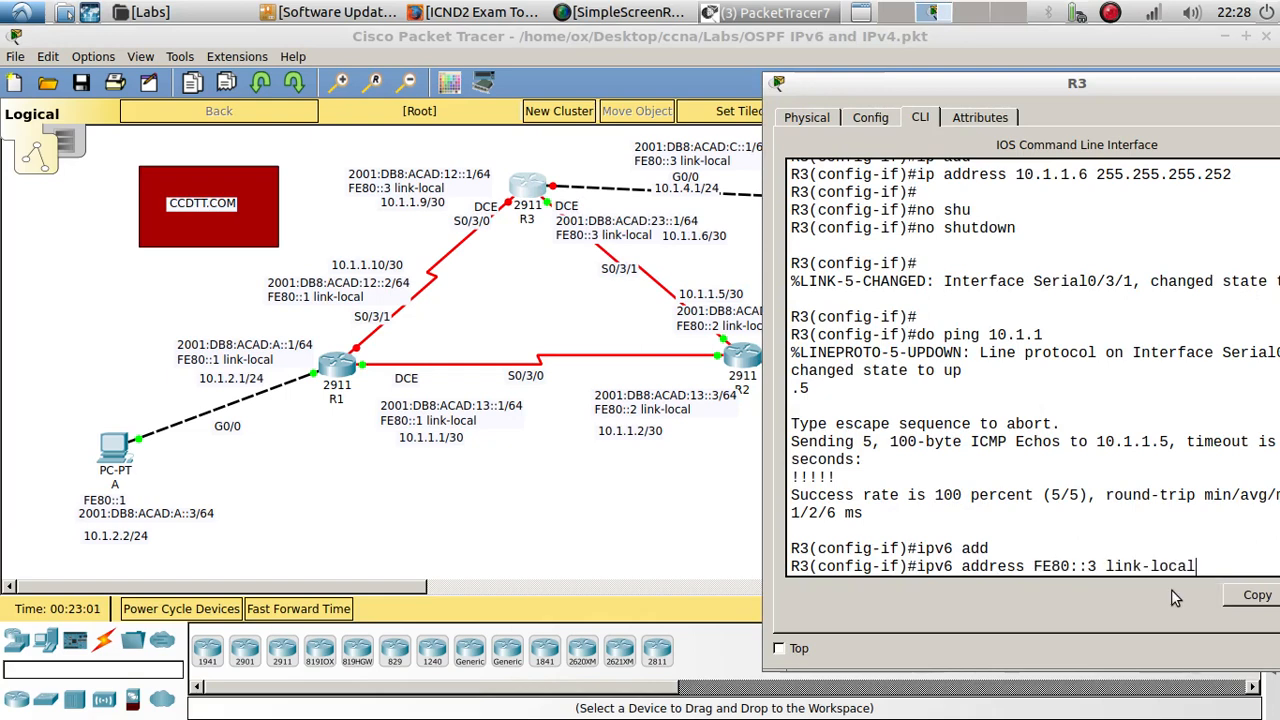
key(Return)
Assign the same IPv6 link-local address, FE80::3, to R3's s0/3/0 interface.
key(Up)
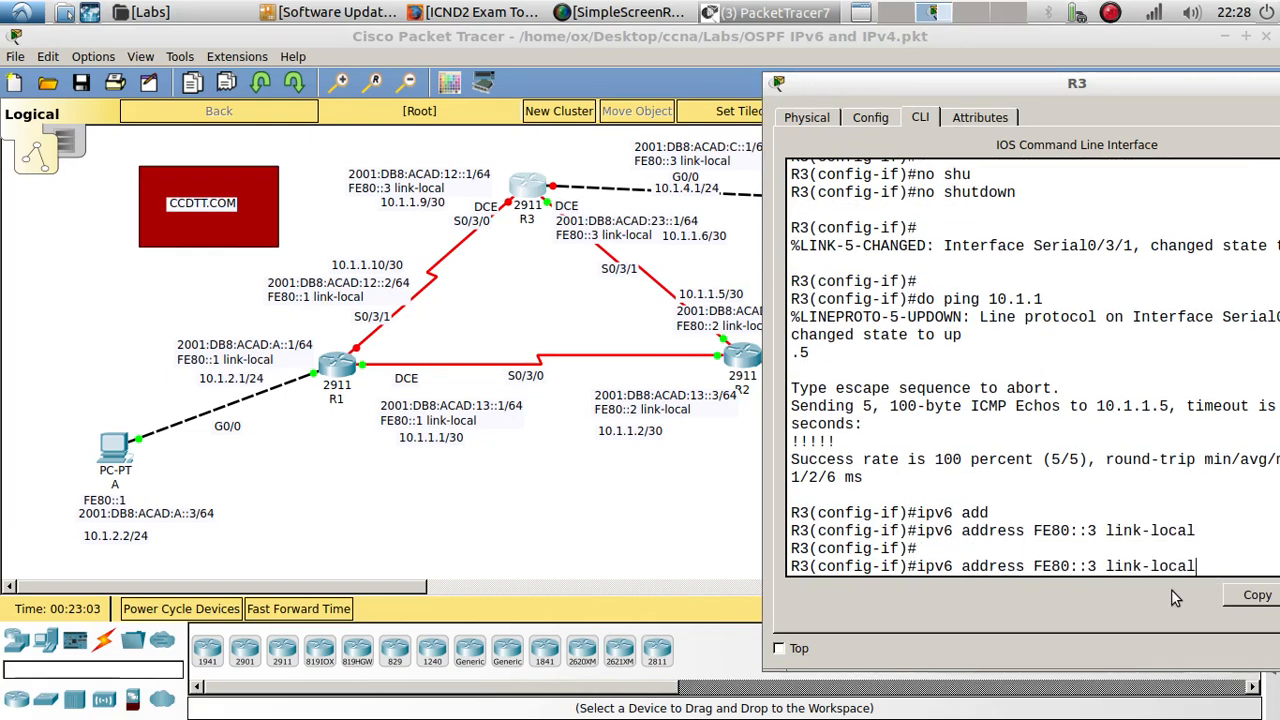
key(Up)
key(Up)
key(Up)
key(Up)
key(Up)
key(Up)
key(Up)
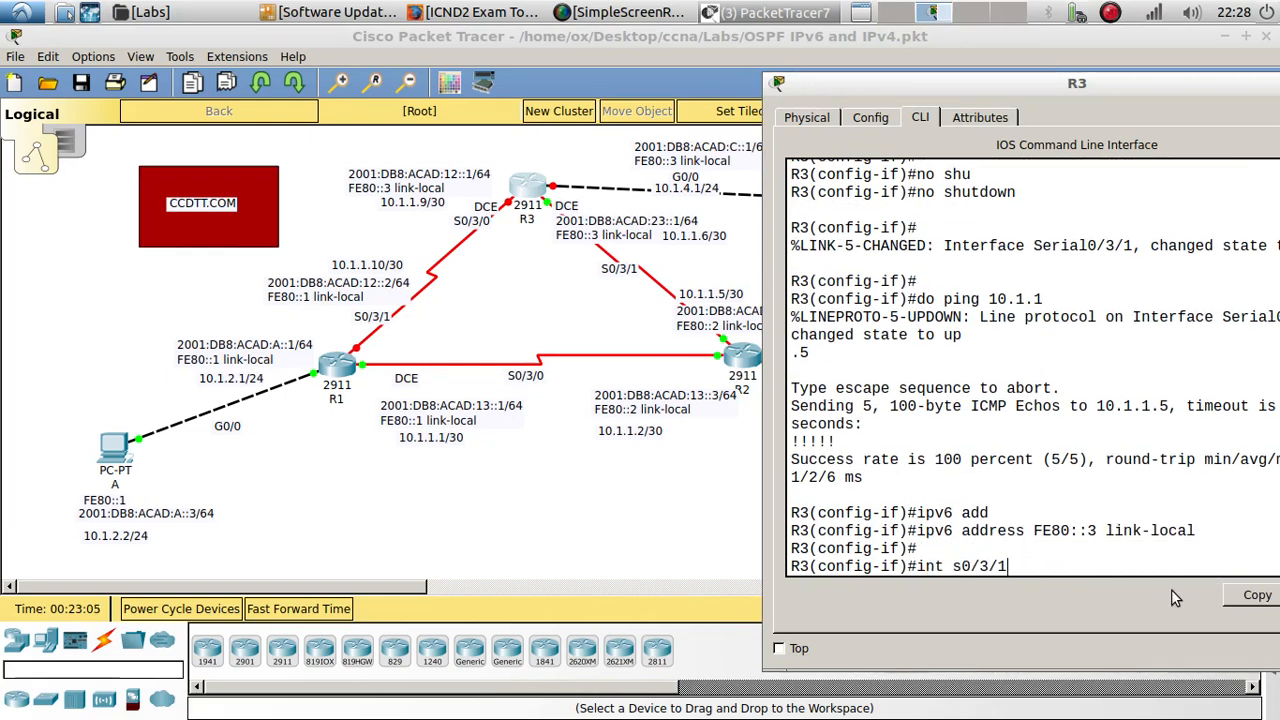
key(BackSpace)
text(0)
key(Return)
key(Up)
key(Up)
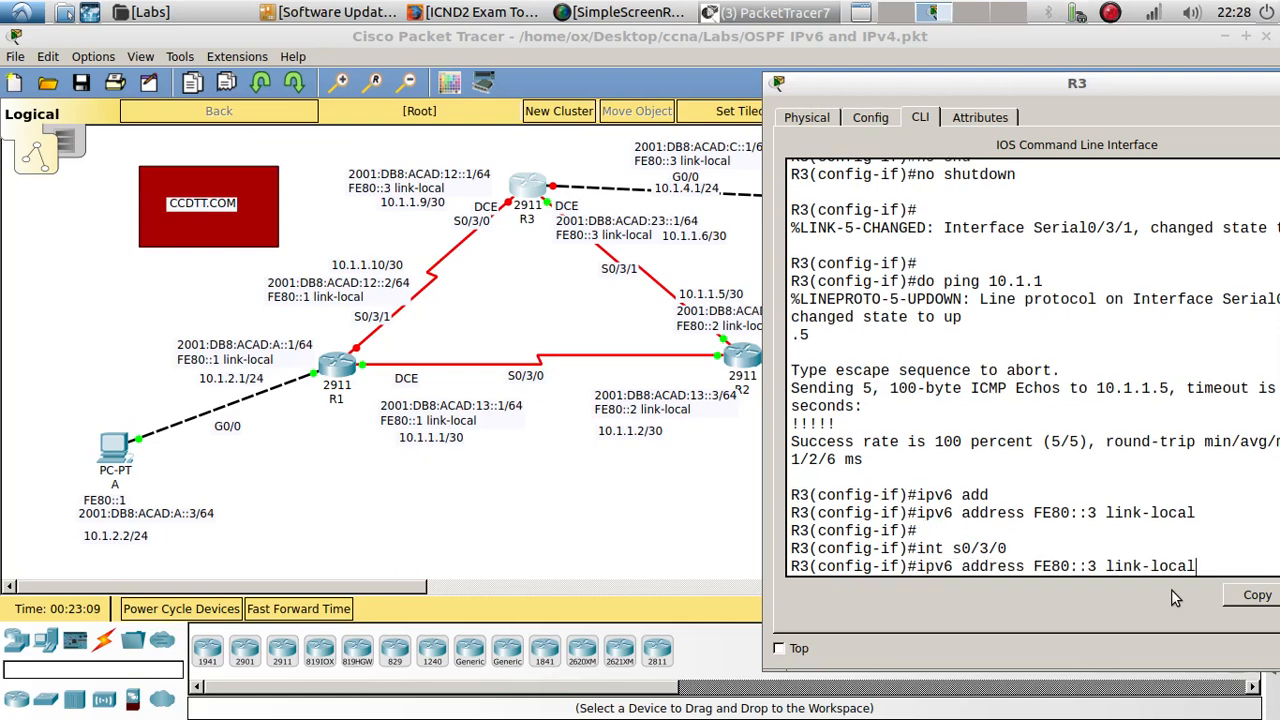
key(Return)
Assign the IPv6 link-local address FE80::3 to R3's g0/0 interface.
key(Up)
key(Up)
key(BackSpace)
key(BackSpace)
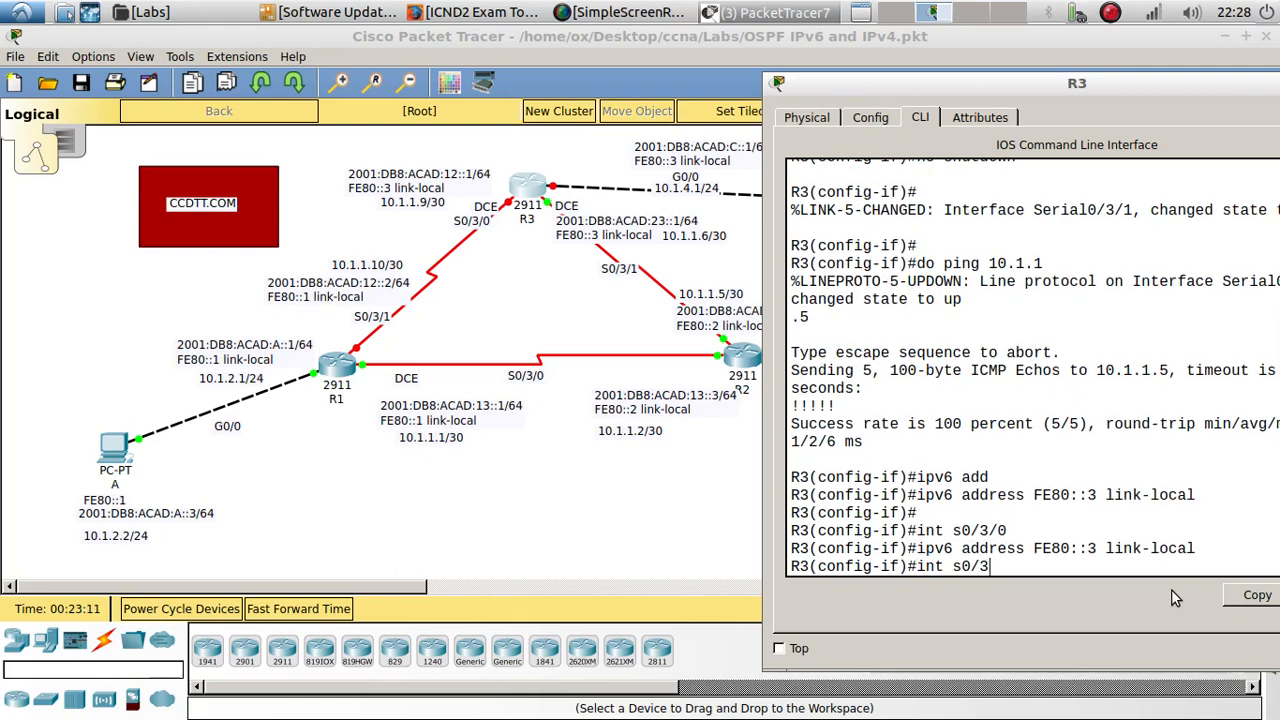
key(BackSpace)
key(BackSpace)
key(BackSpace)
key(BackSpace)
text(g0/0)
key(Return)
key(Up)
key(Up)
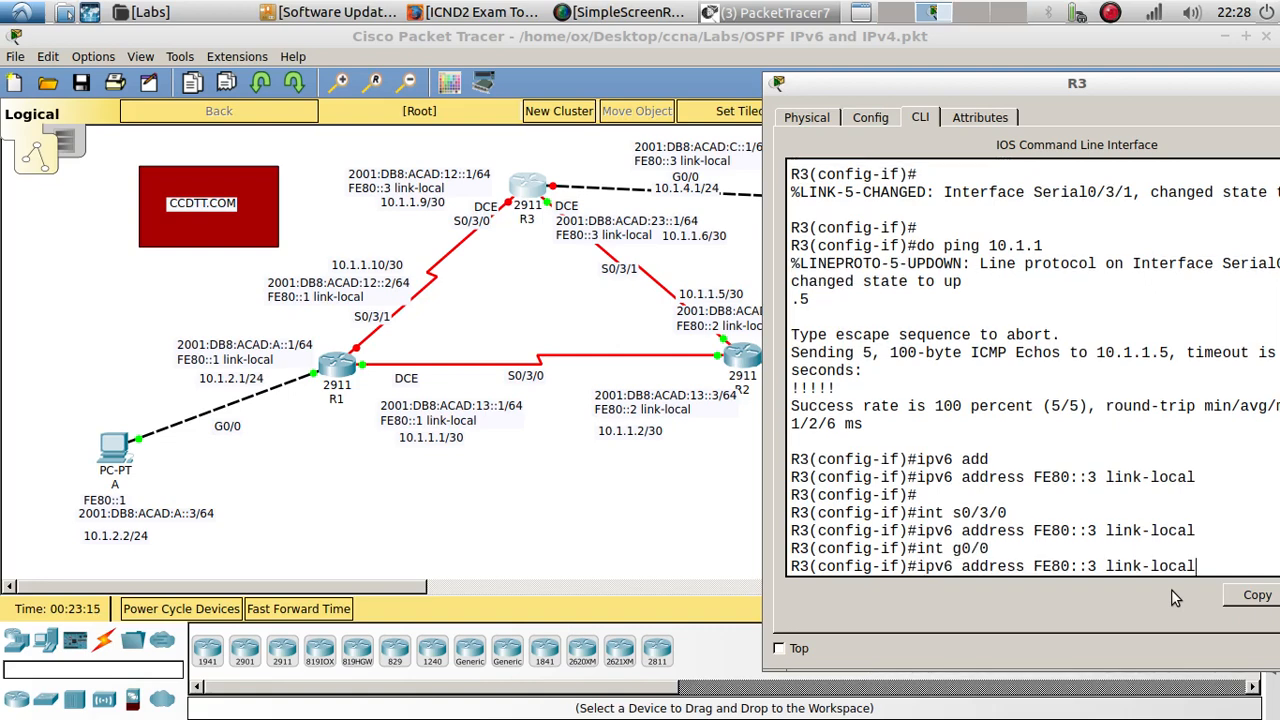
key(Return)
key(Return)
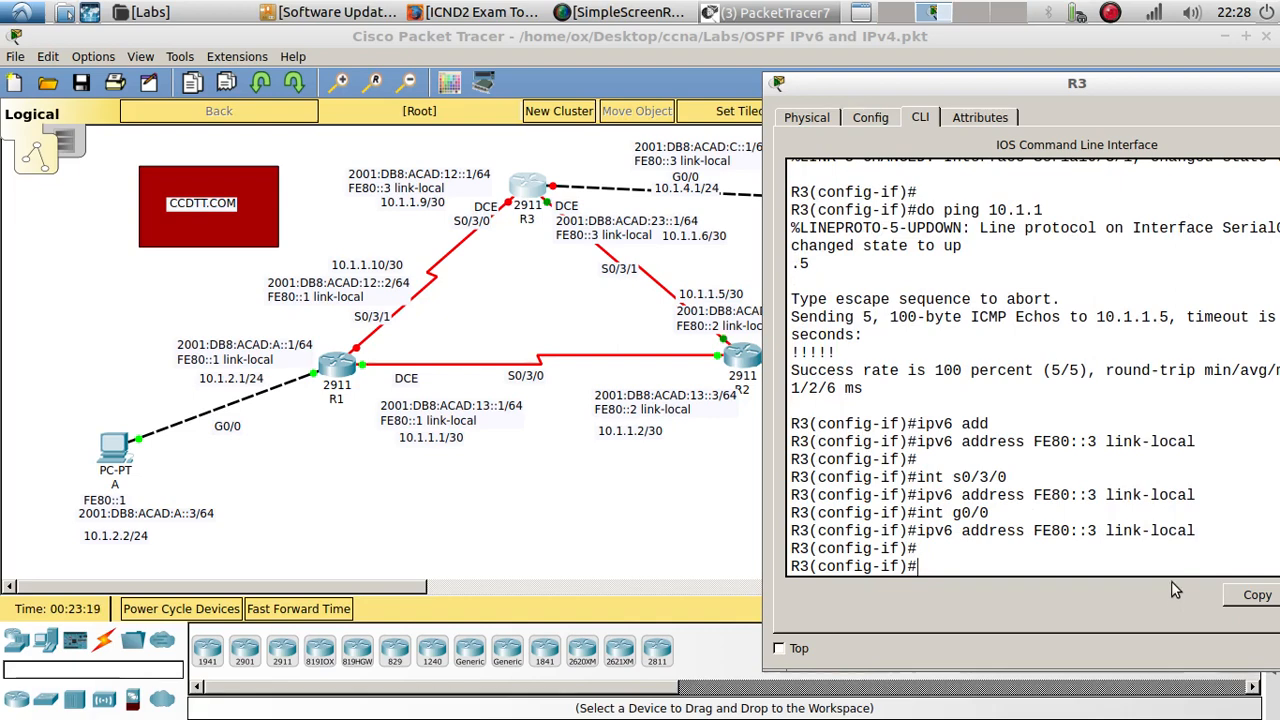
Assign the IPv6 address 2001:DB8:ACAD:23::1/64 to R3's s0/3/1, copying it from the topology label.
key(Up)
key(Up)
key(Up)
key(Up)
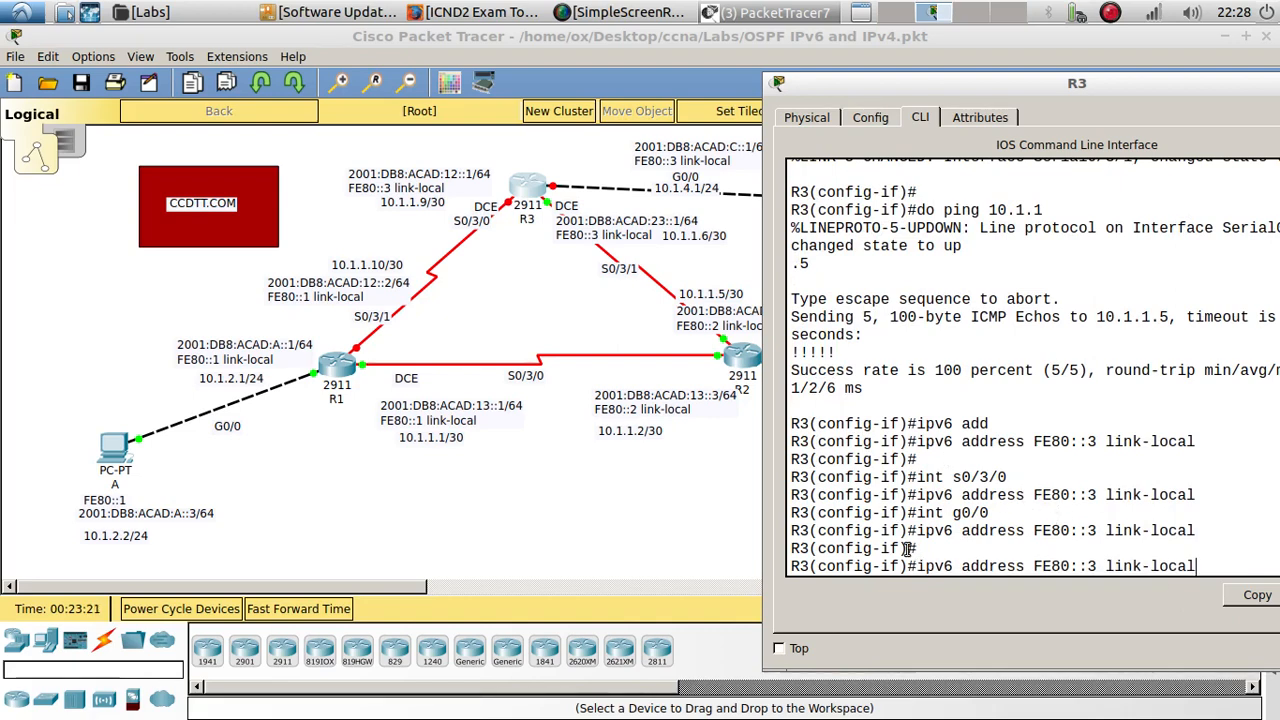
key(Return)
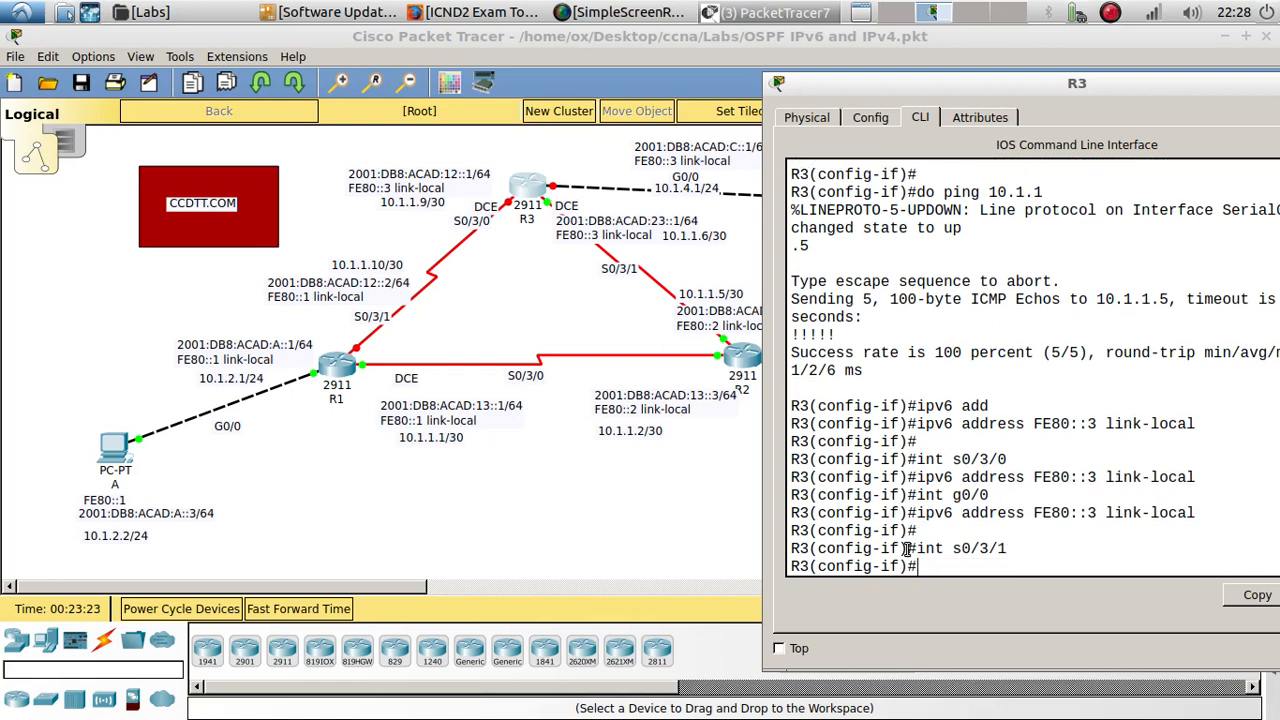
click(642, 234)
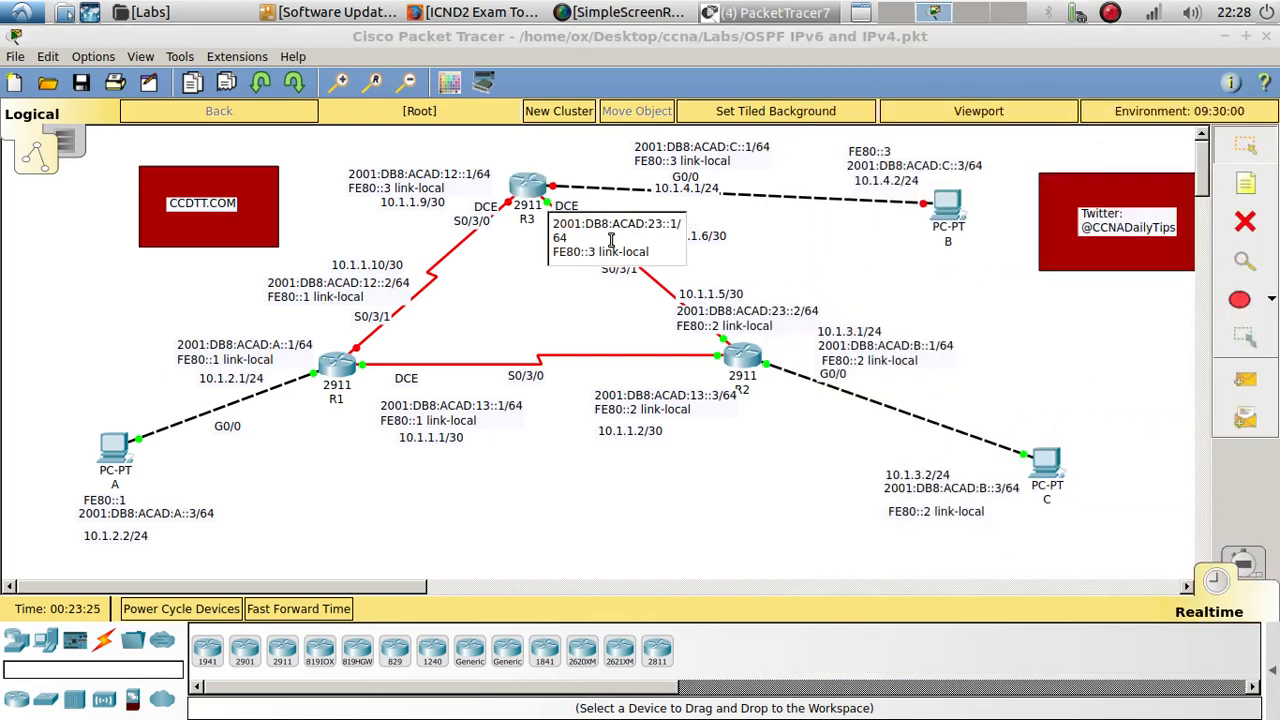
drag(612, 240, 550, 225)
key(ctrl+c)
click(528, 192)
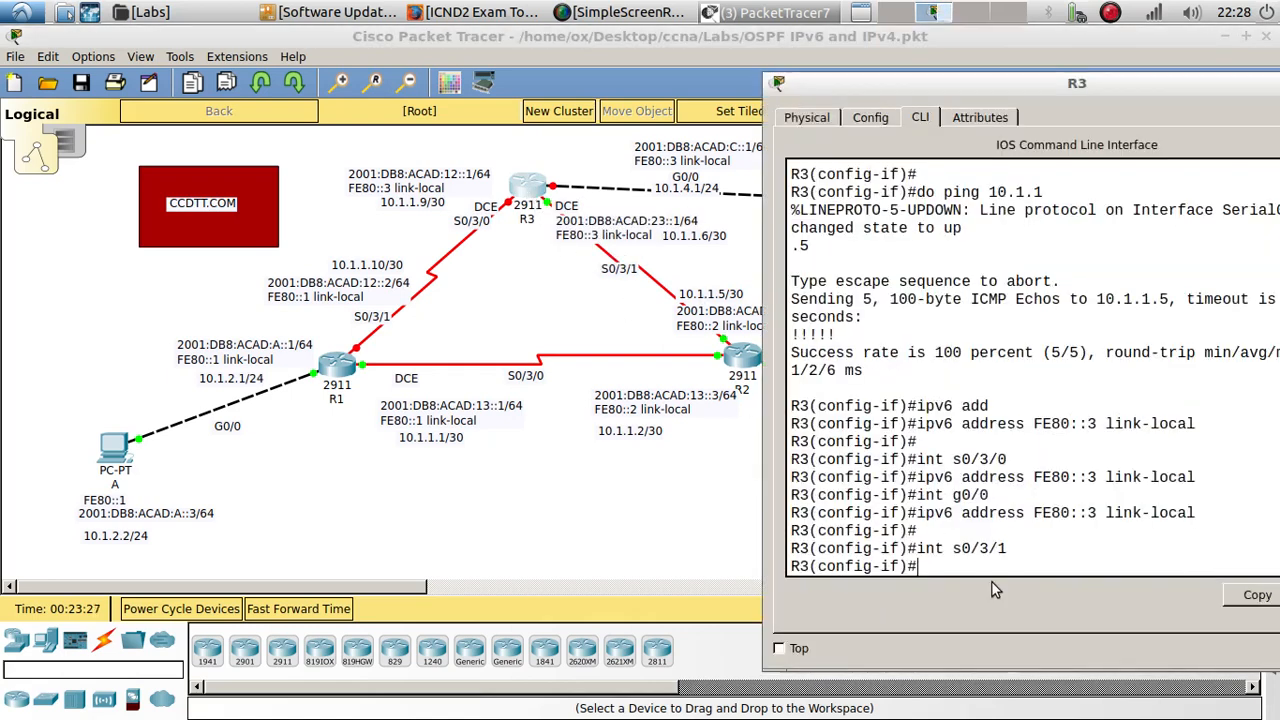
text(i)
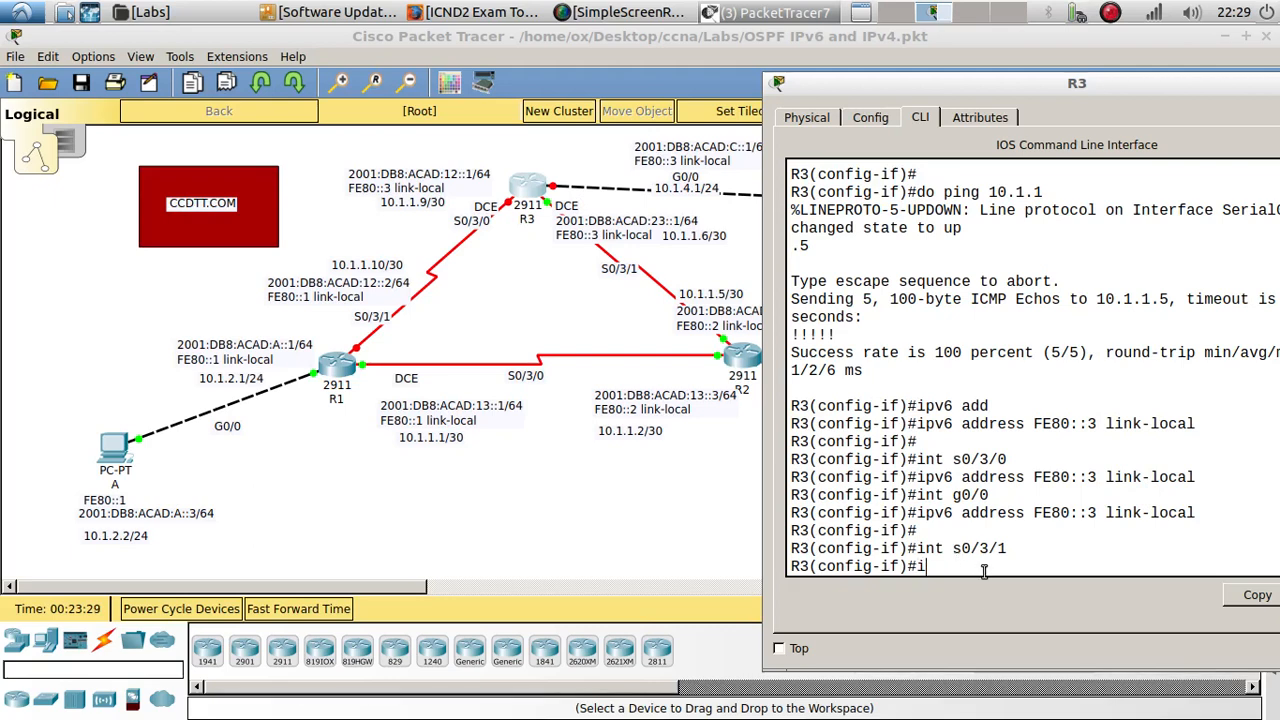
text(pv6 add)
key(Tab)
right_click(1070, 558)
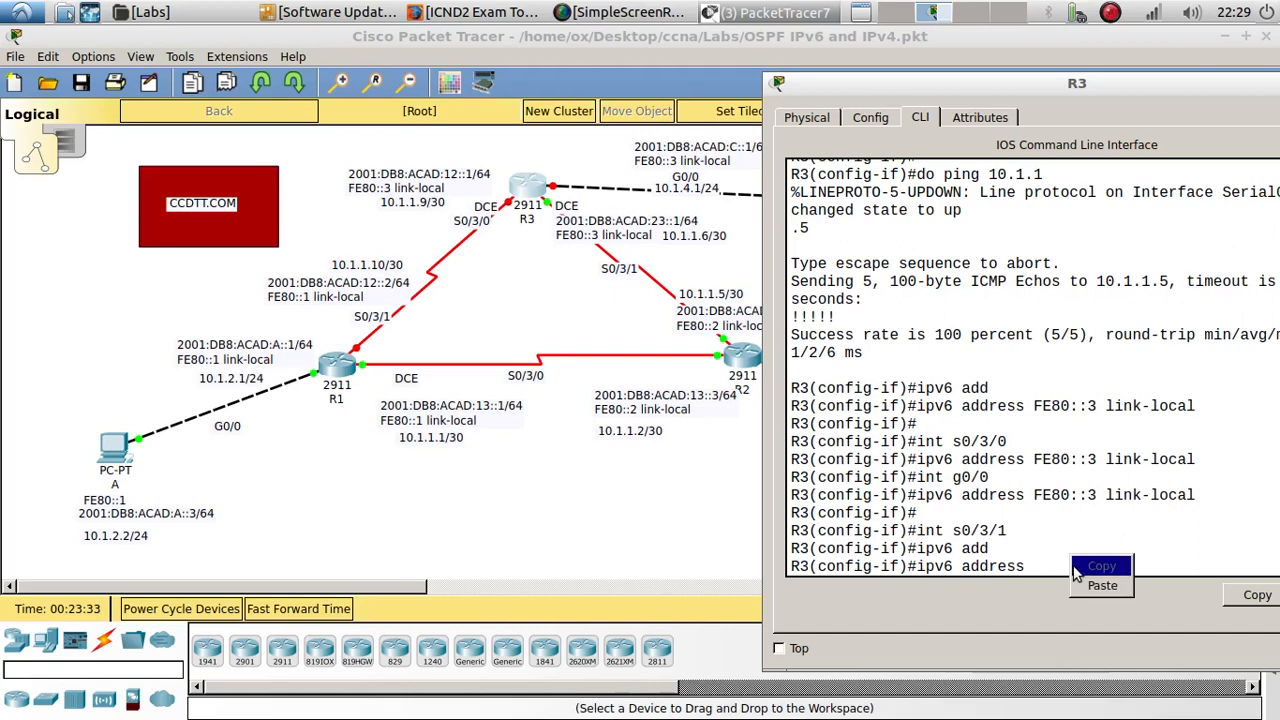
click(1087, 584)
key(Return)
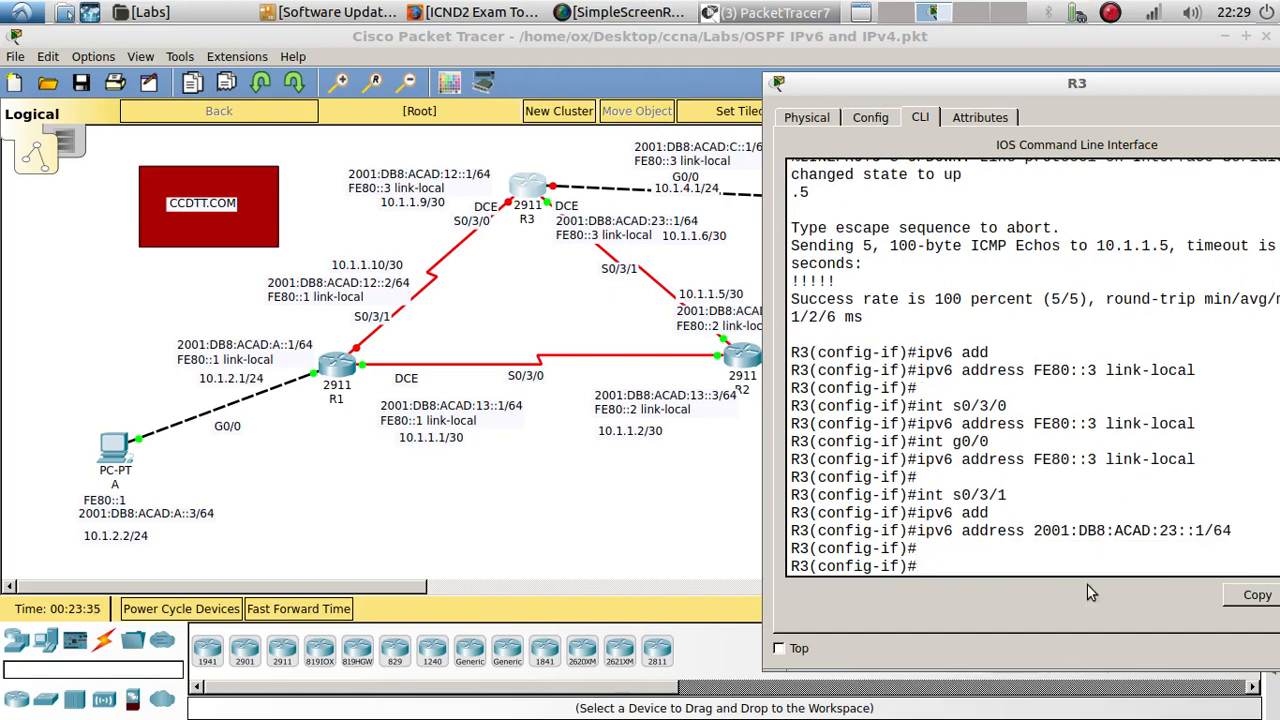
Ping R2's serial IPv6 address 2001:DB8:ACAD:23::2 from R3, copying the address from the topology label.
click(728, 415)
click(734, 318)
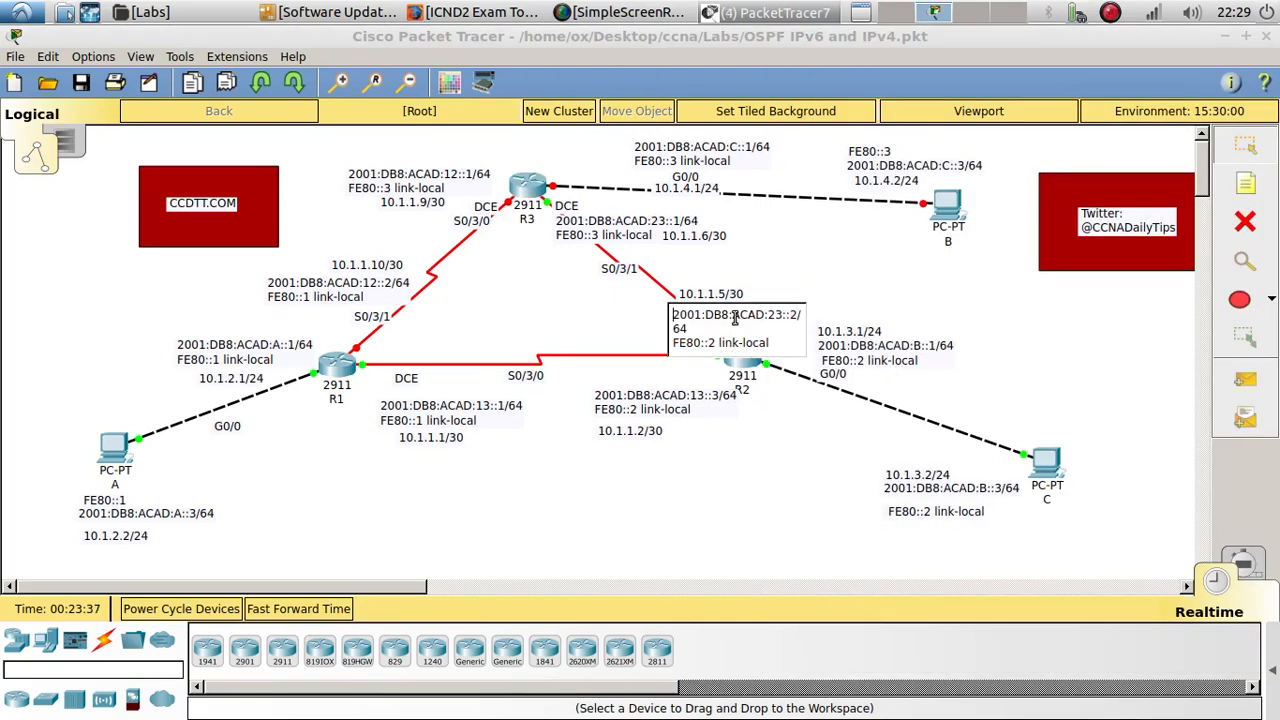
drag(800, 316, 673, 316)
key(ctrl+c)
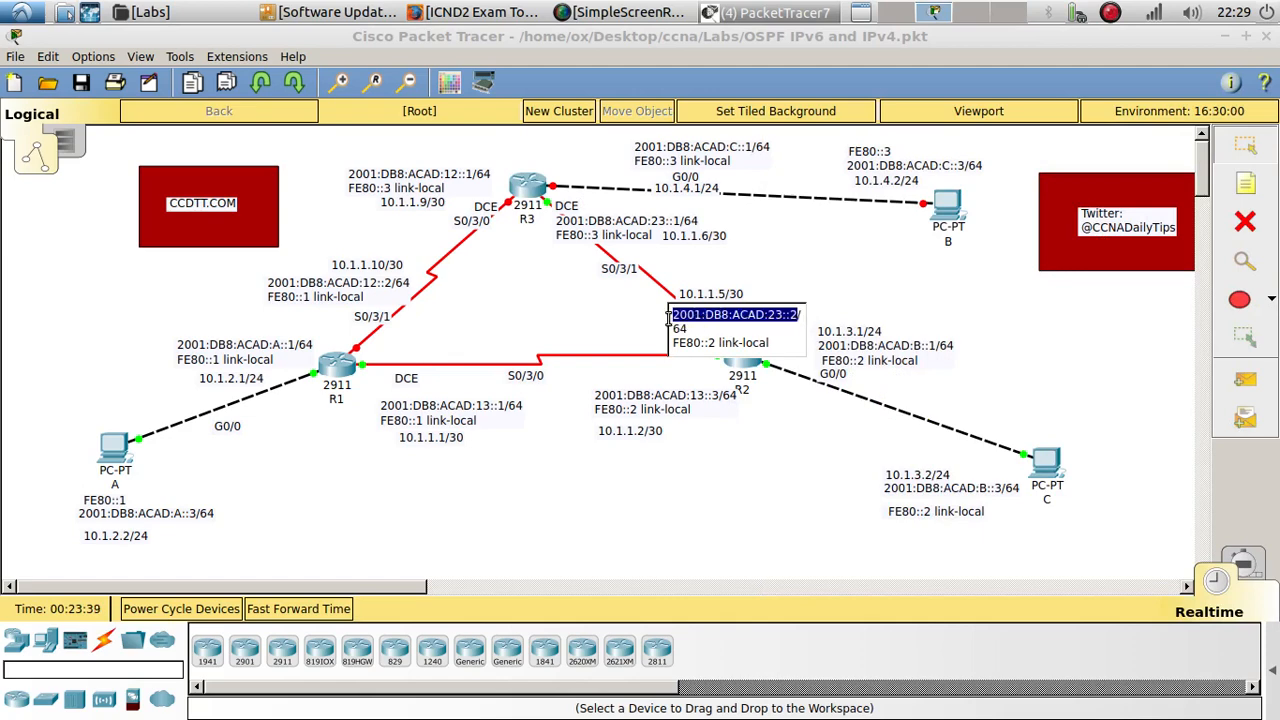
key(alt+Tab)
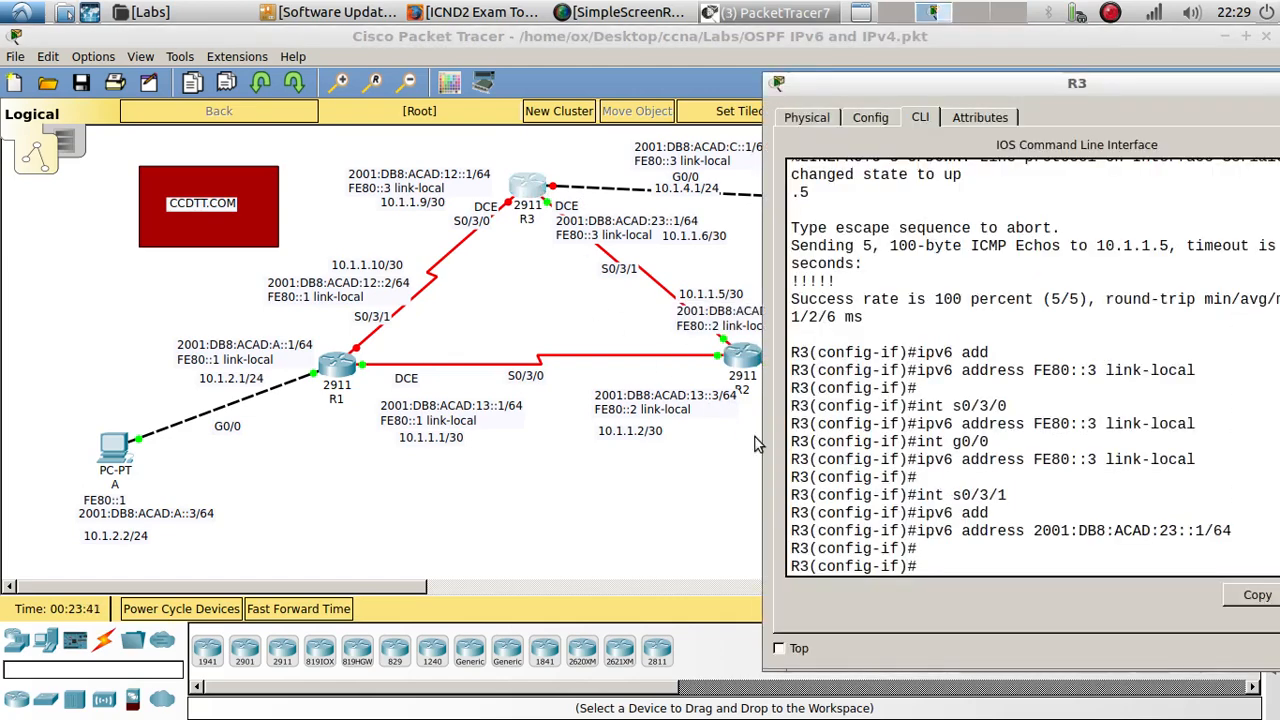
text(do ping)
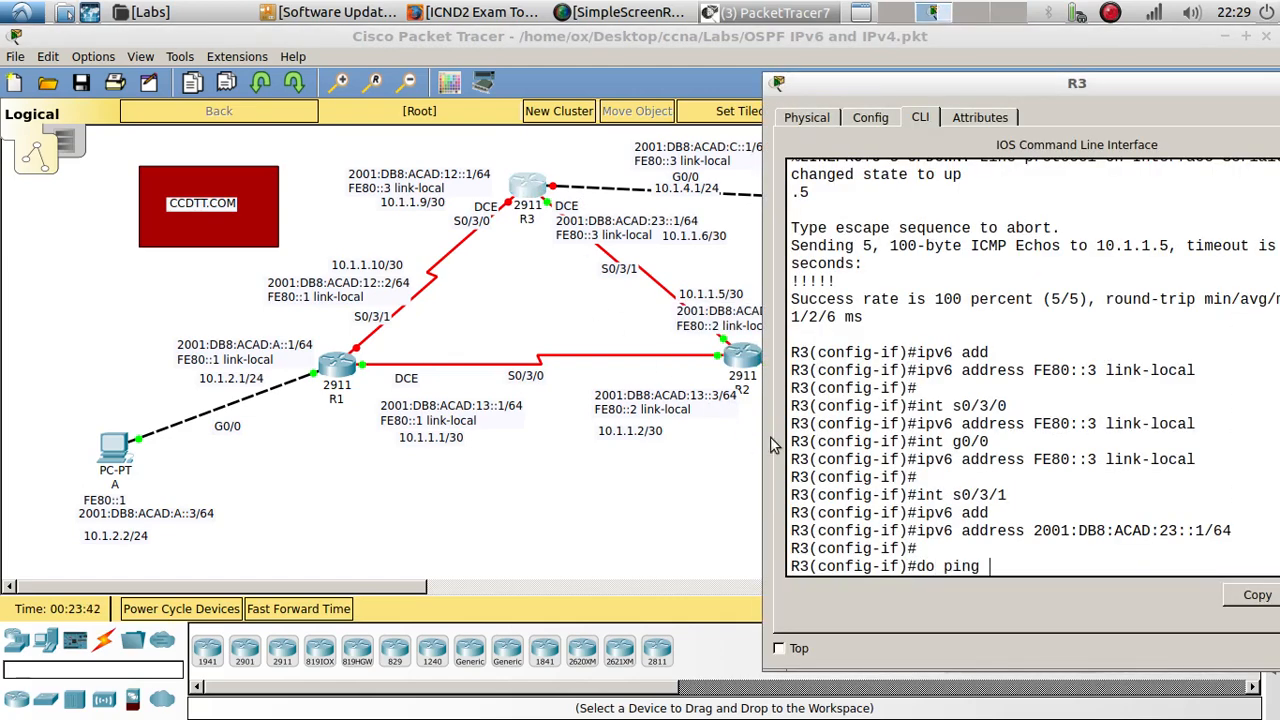
right_click(1054, 566)
click(1083, 598)
key(Return)
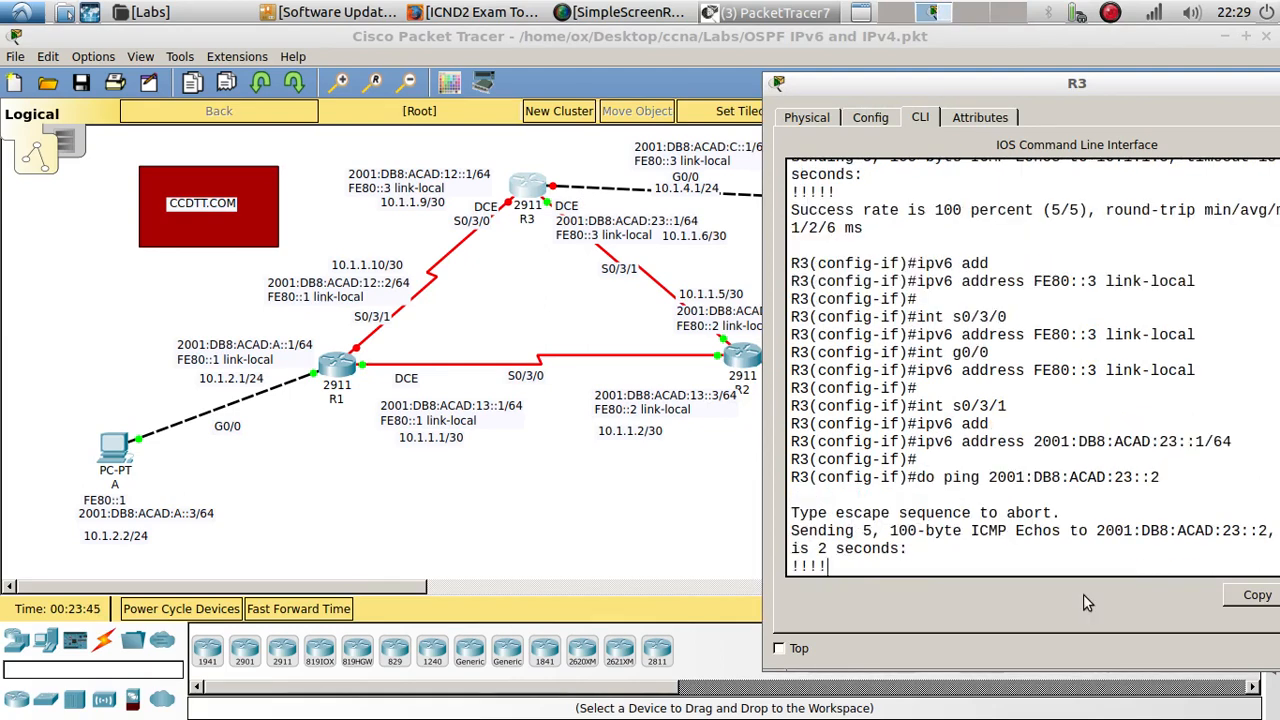
drag(846, 494, 791, 494)
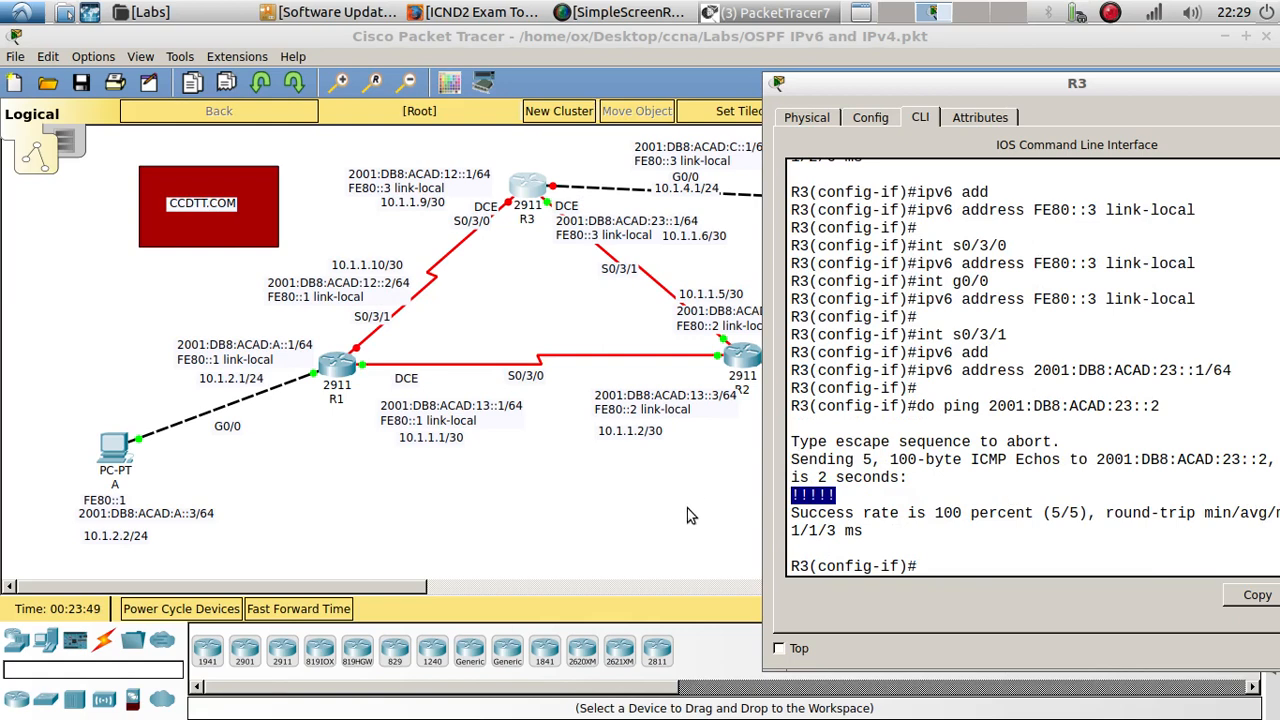
Assign the IPv4 address 10.1.4.1 with mask 255.255.255.0 to R3's g0/0 interface.
click(918, 568)
key(Up)
key(Up)
key(Up)
key(Up)
key(Up)
key(Up)
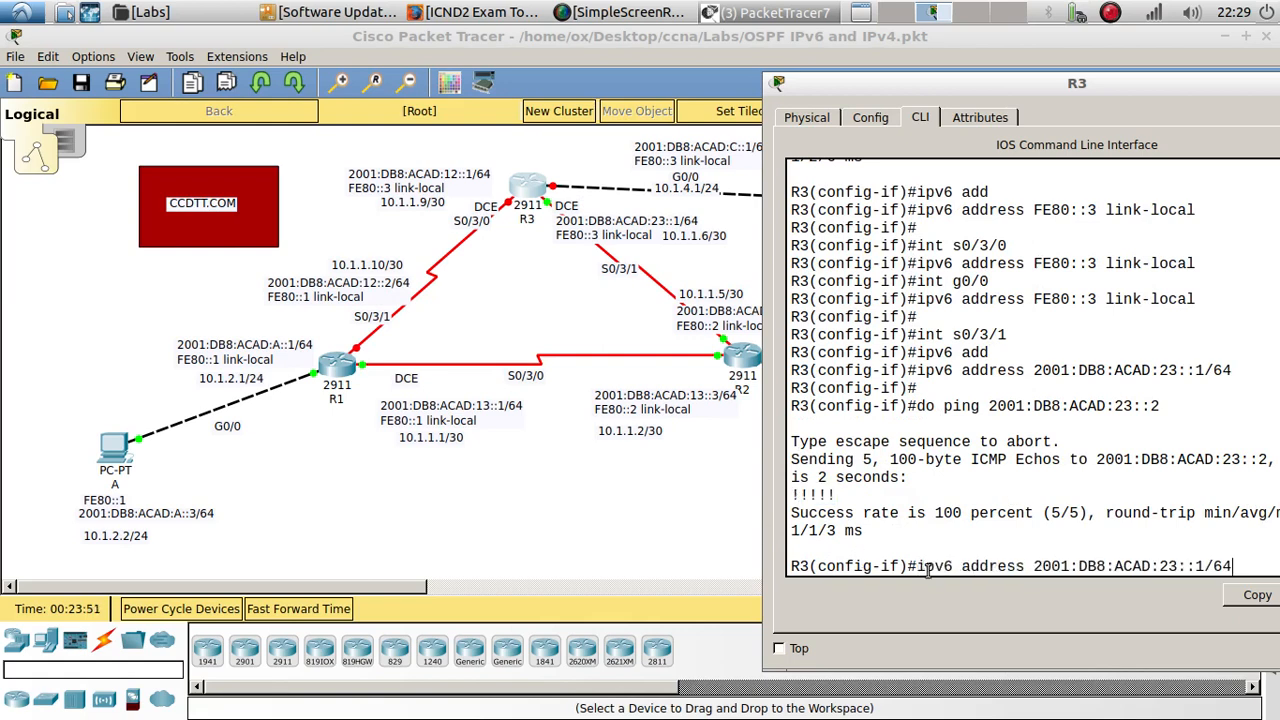
key(Down)
key(Return)
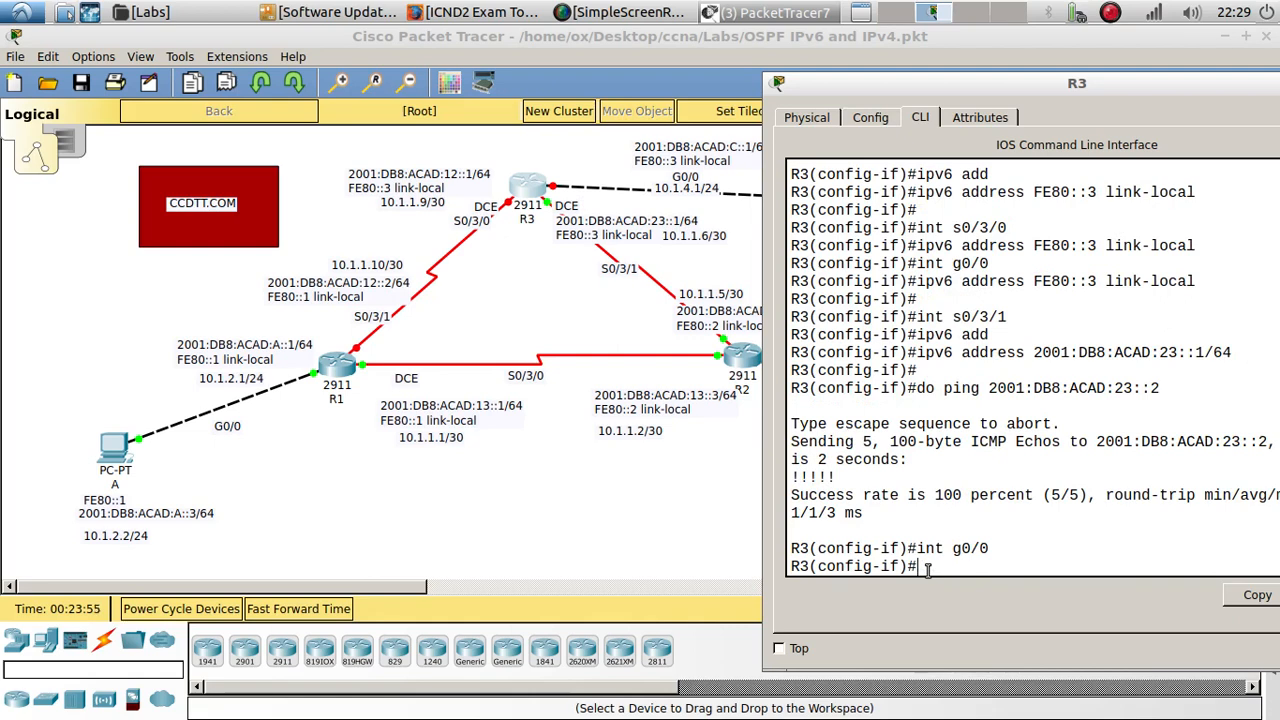
text(ip add)
key(Tab)
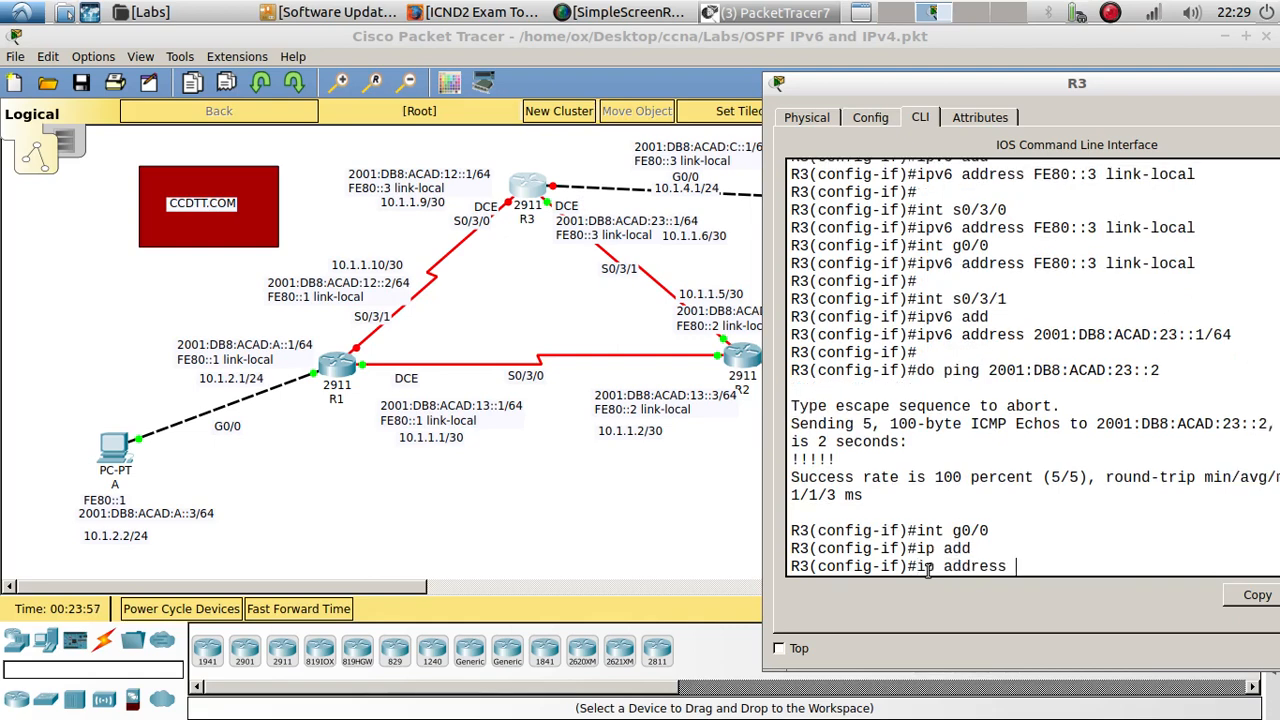
text(10.1.4.1 255.25)
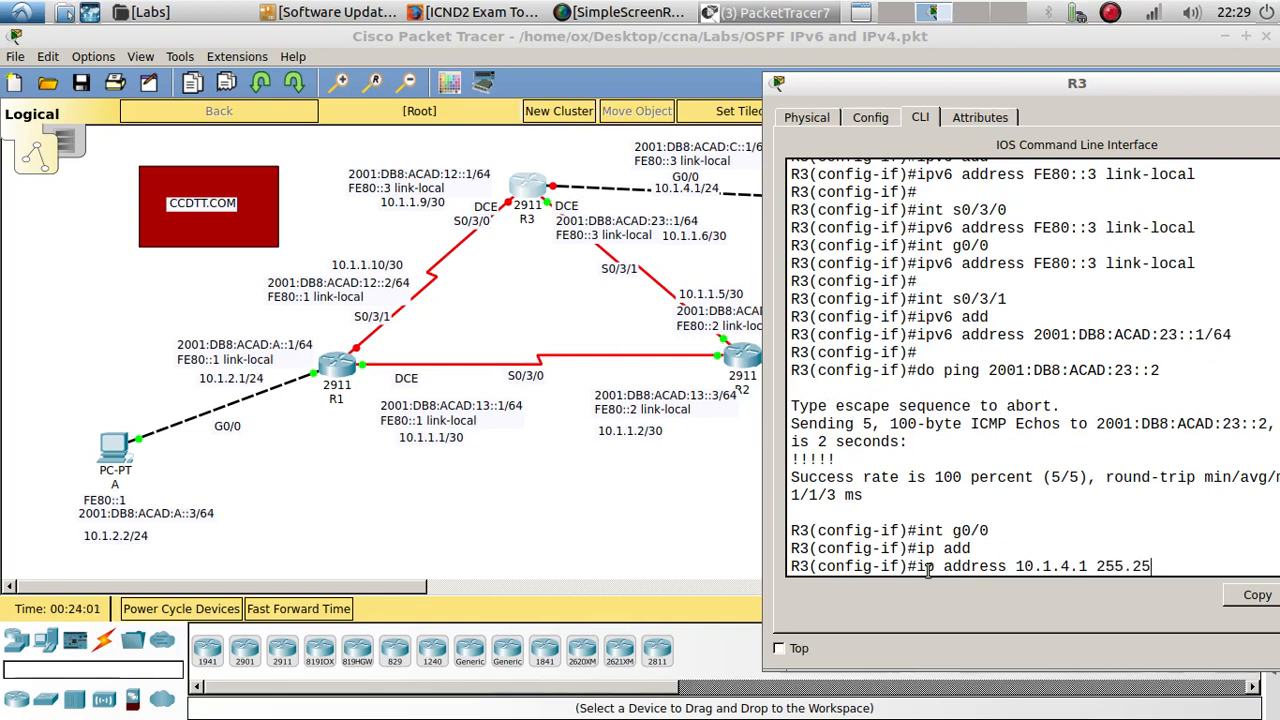
text(5.255.0)
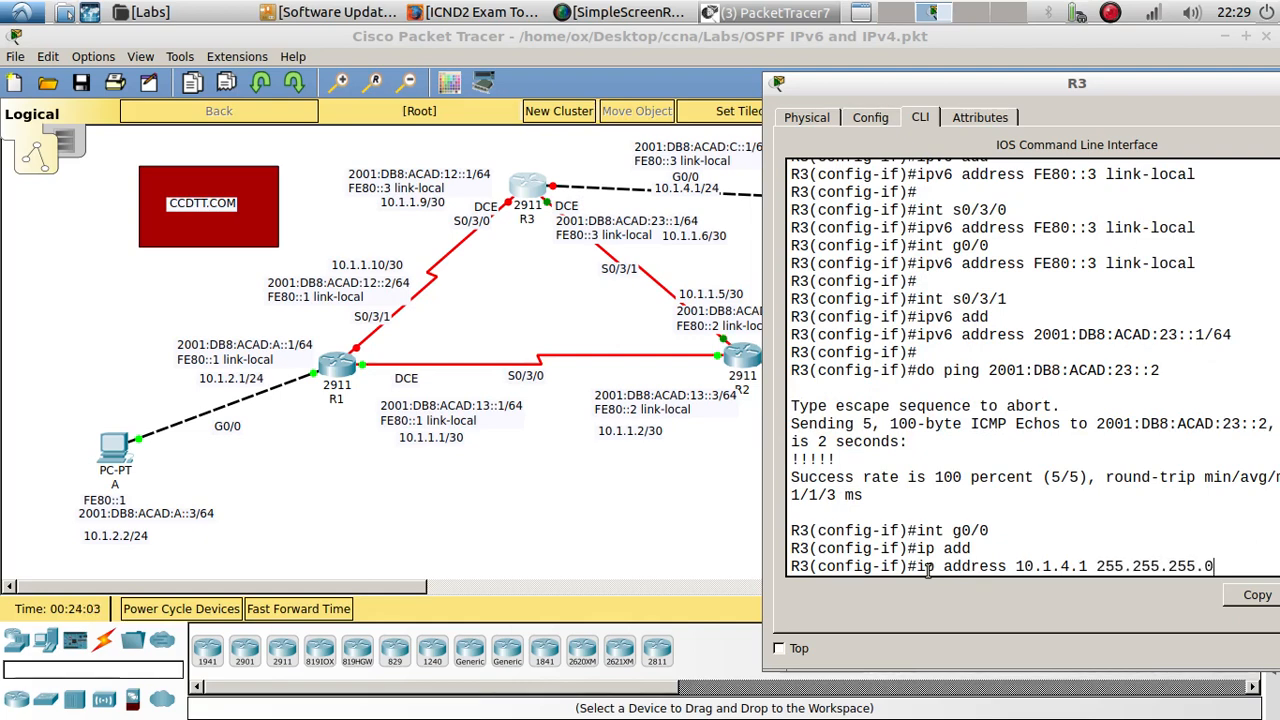
key(Return)
Enable R3's g0/0 interface with no shutdown.
text(no shu)
key(Tab)
key(Return)
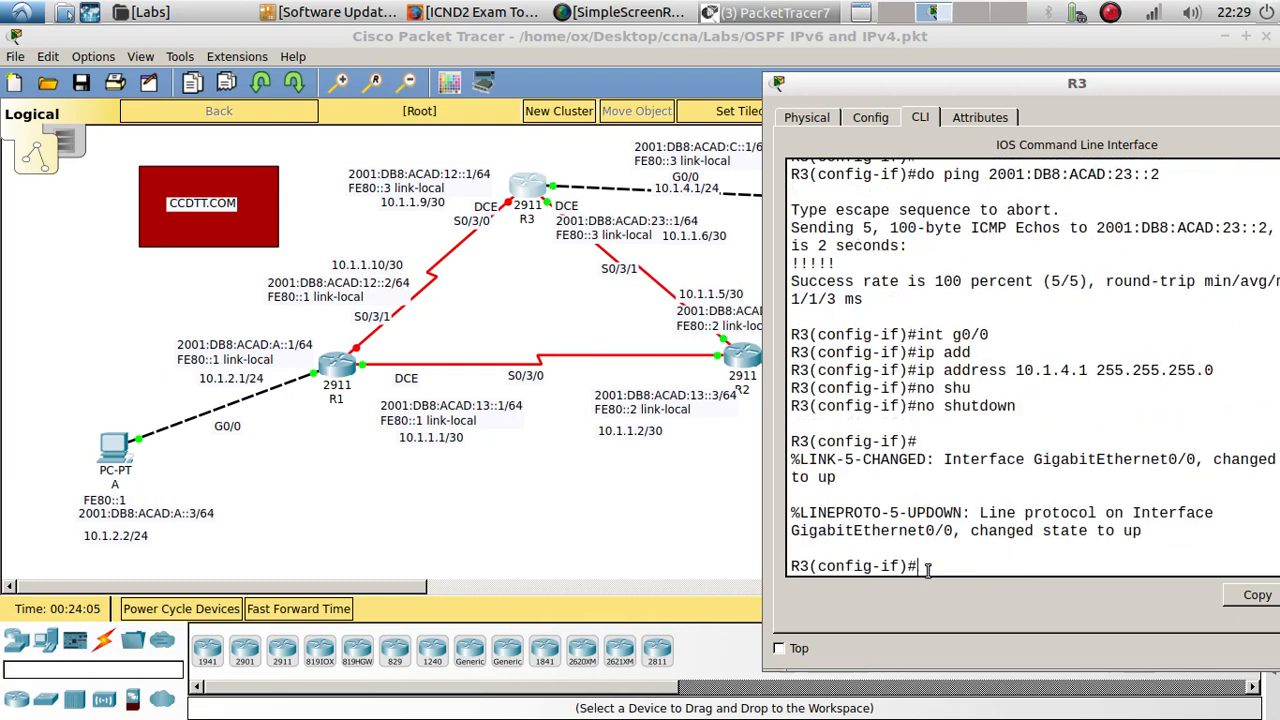
key(Return)
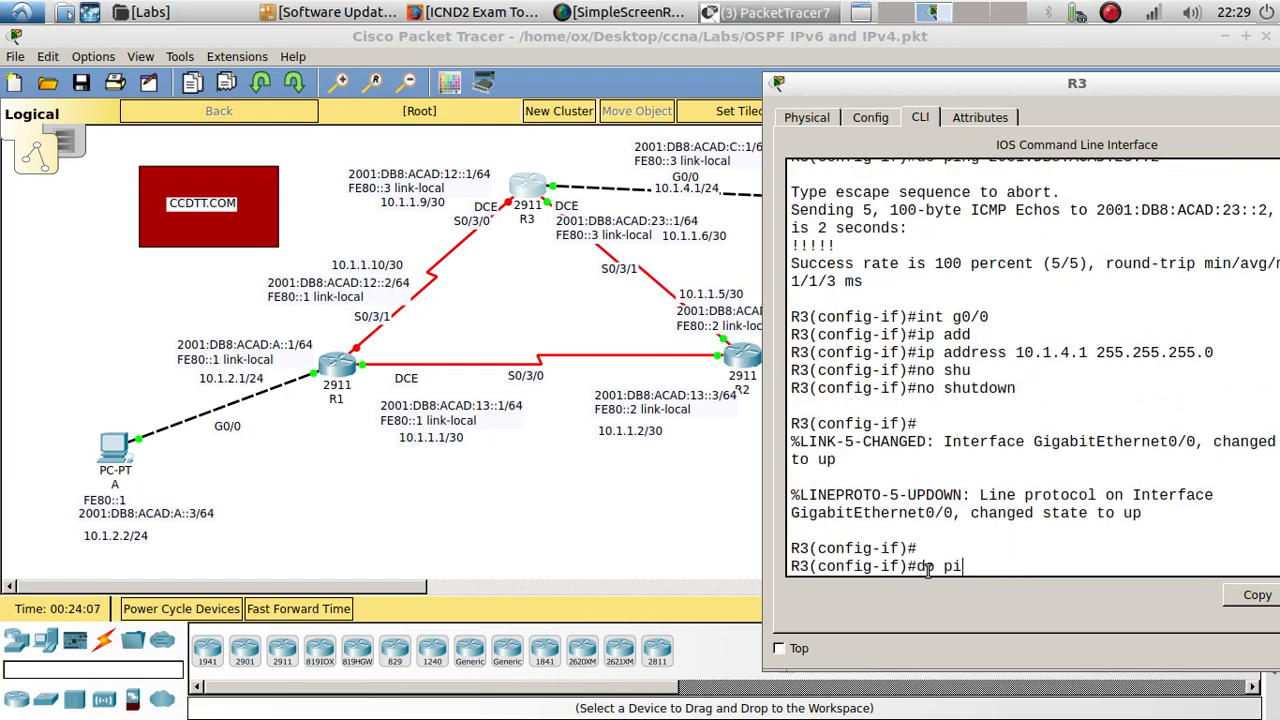
Ping PC B's IPv4 address 10.1.4.2 from R3 and check the replies.
text(do ping 10.1.)
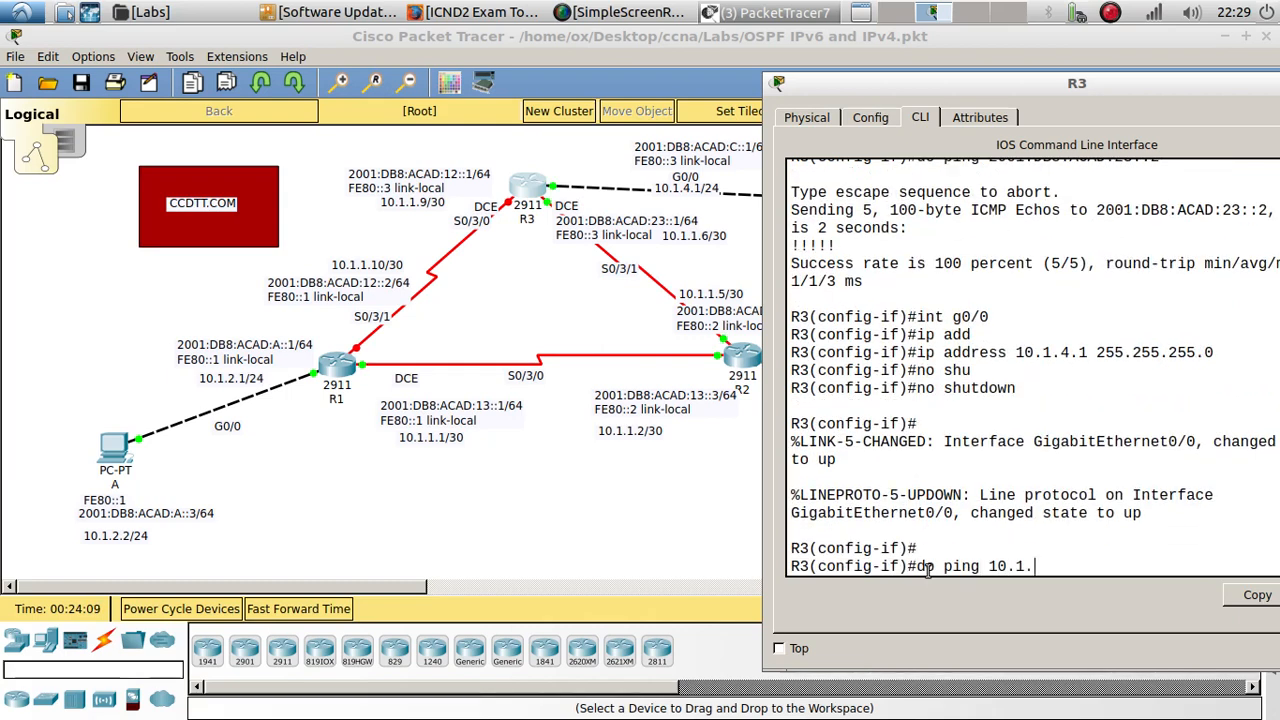
text(4.2)
key(Return)
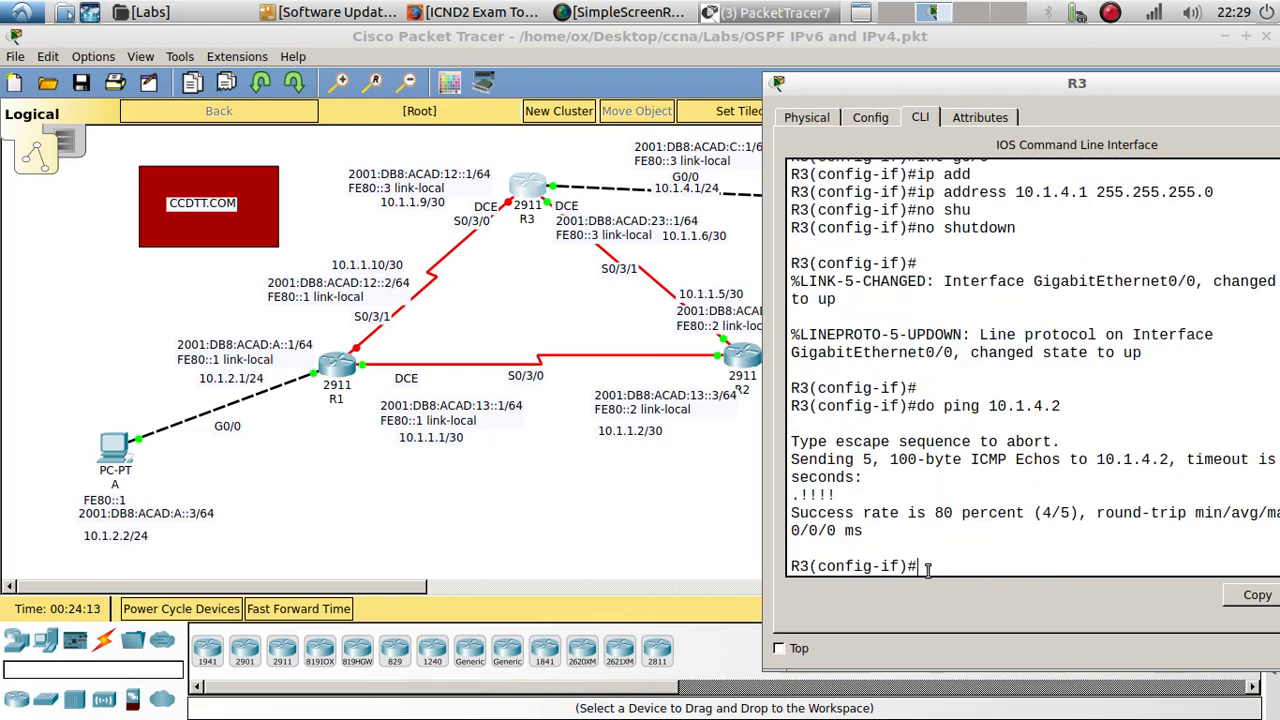
drag(862, 495, 772, 496)
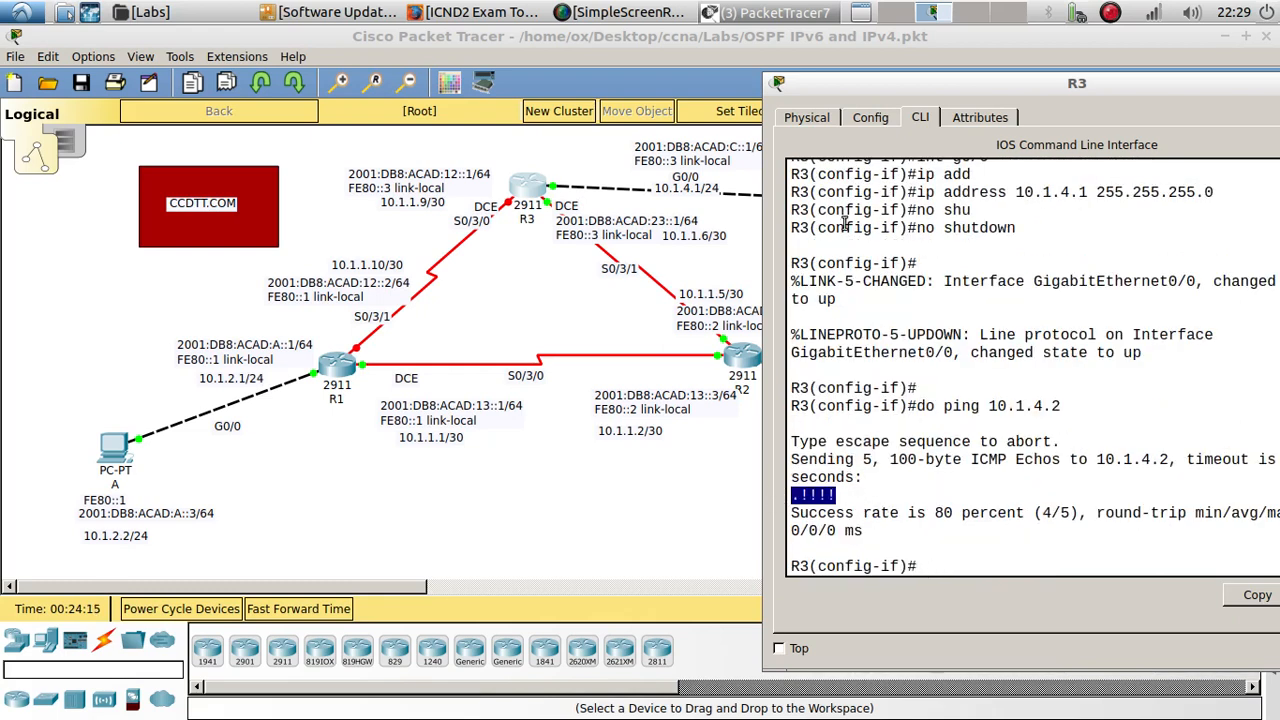
Assign the IPv6 address 2001:DB8:ACAD:C::1/64 to R3's g0/0, copying it from the topology label.
drag(874, 85, 772, 287)
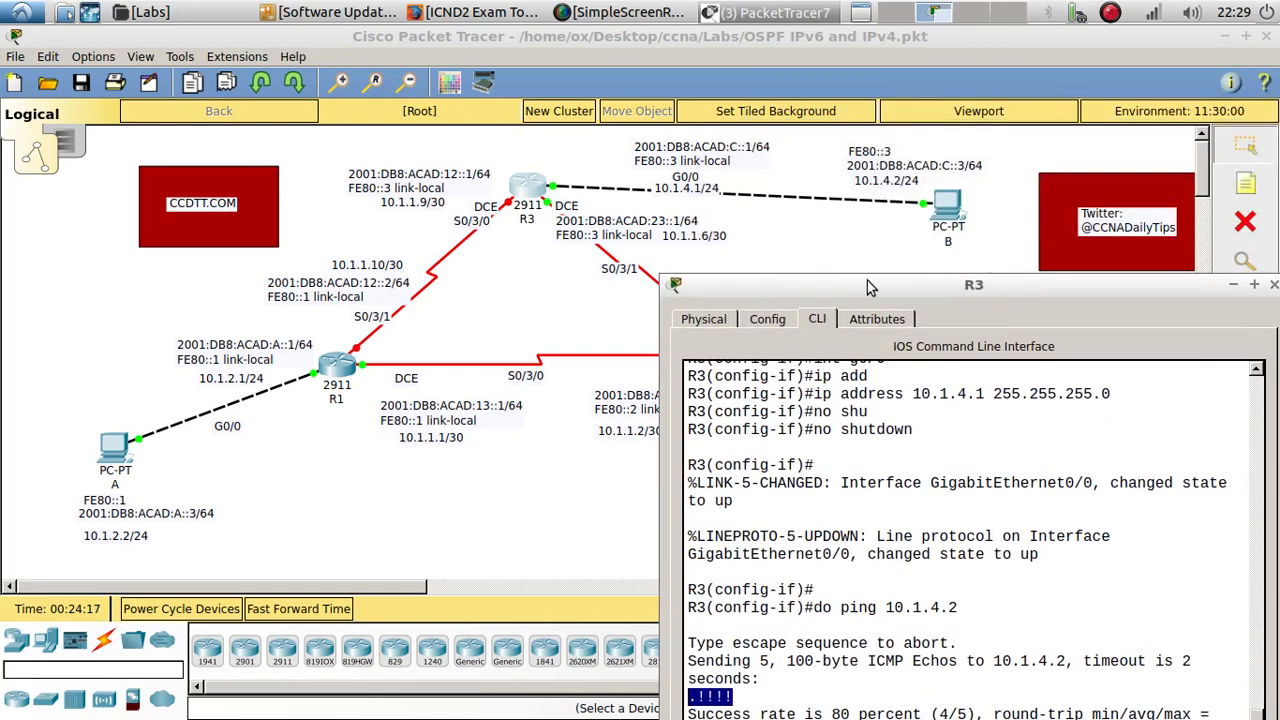
drag(866, 285, 939, 105)
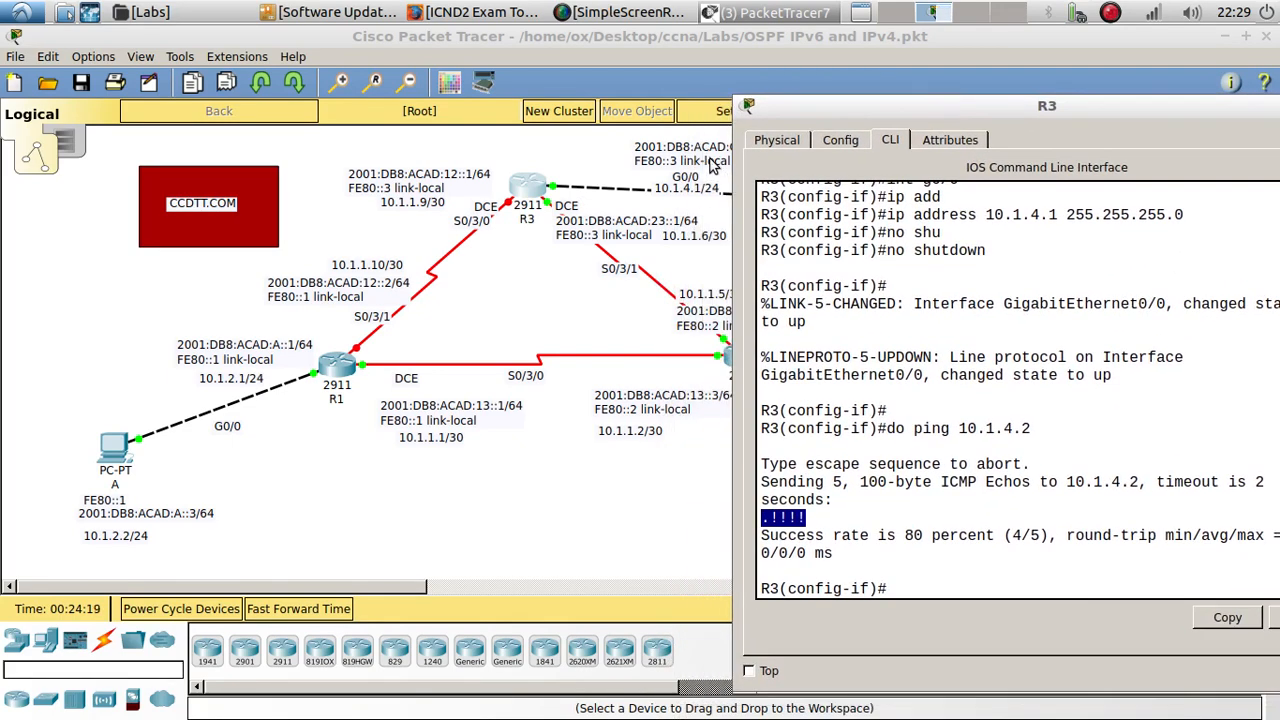
click(712, 165)
drag(710, 165, 632, 153)
key(ctrl+c)
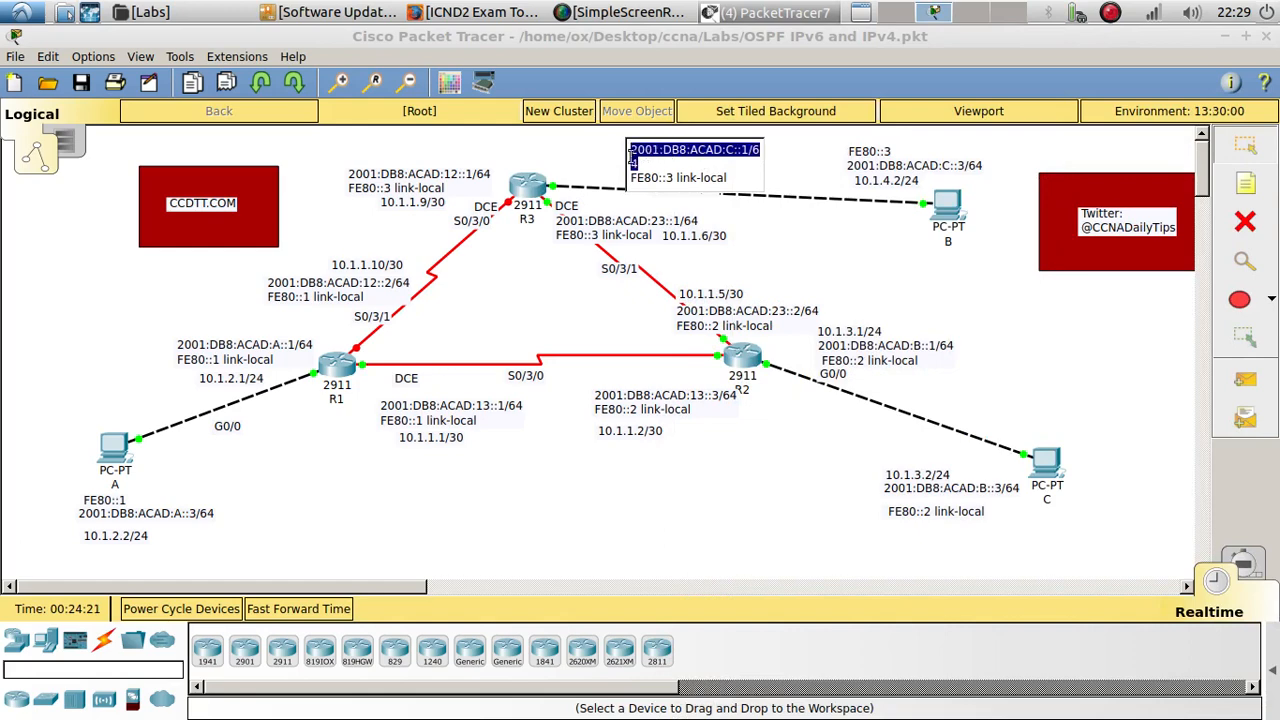
click(530, 182)
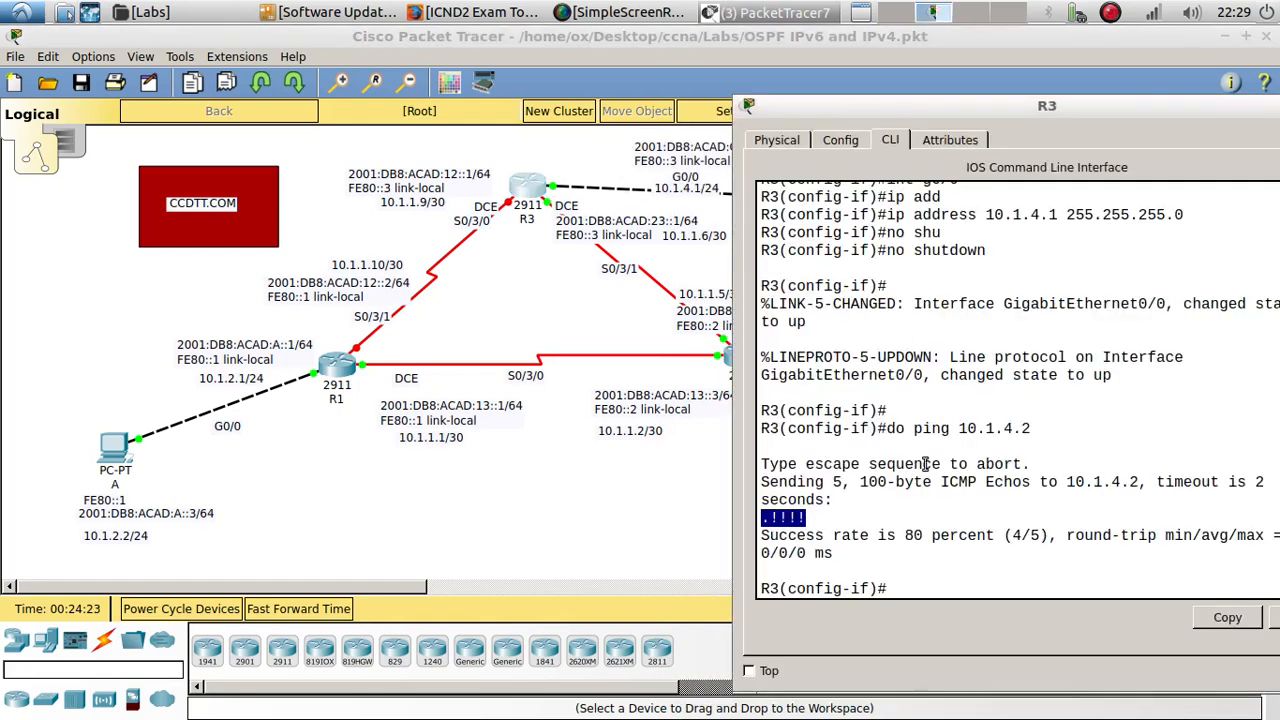
text(ipv)
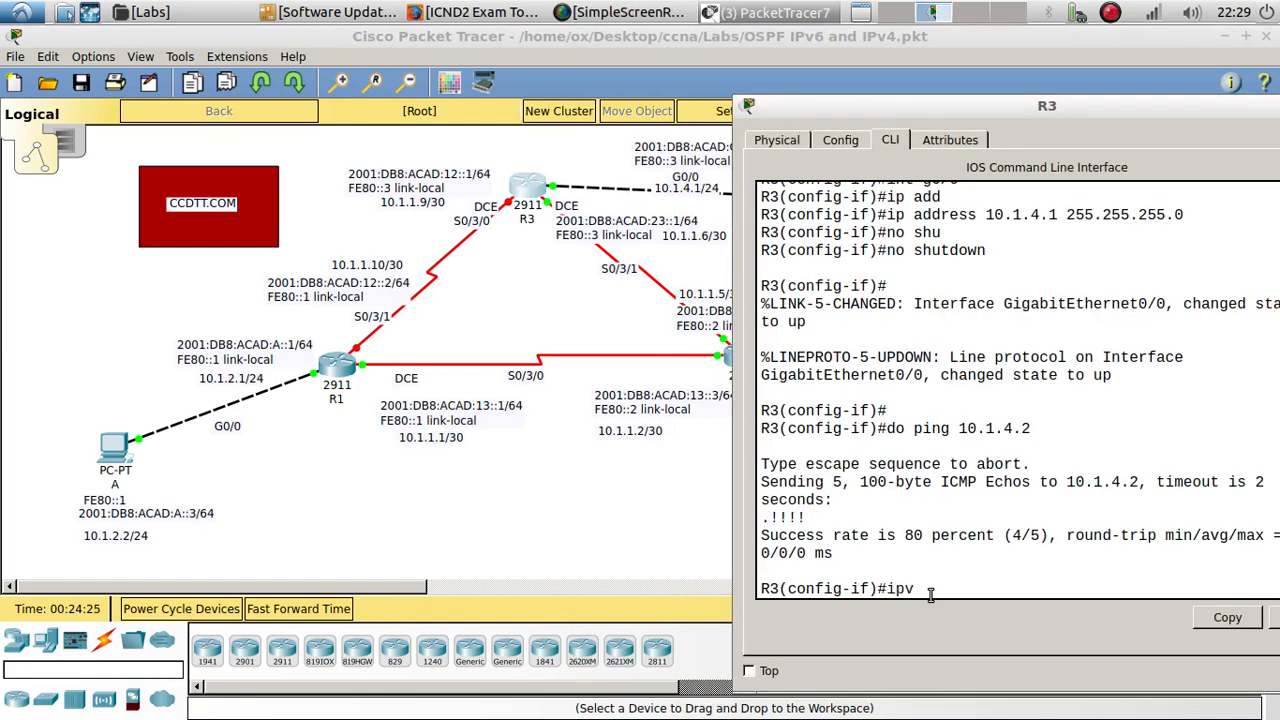
text(6 add)
key(Tab)
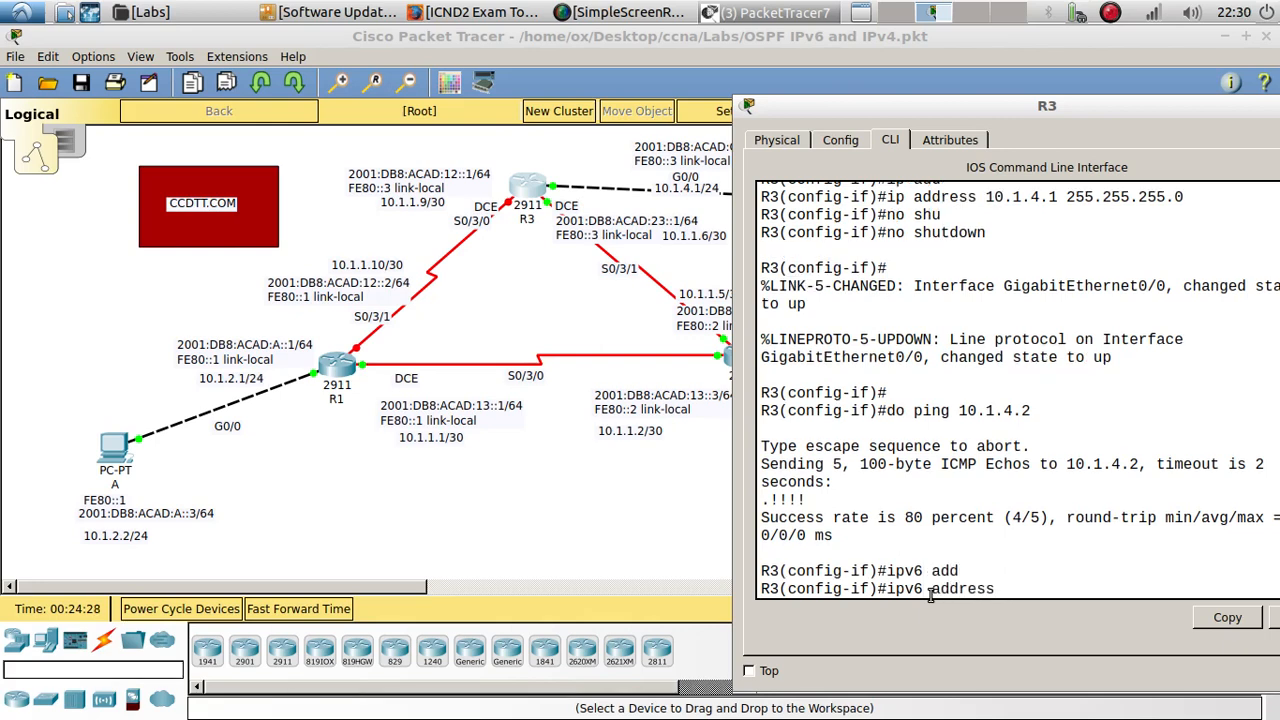
right_click(1001, 583)
click(1047, 611)
key(Return)
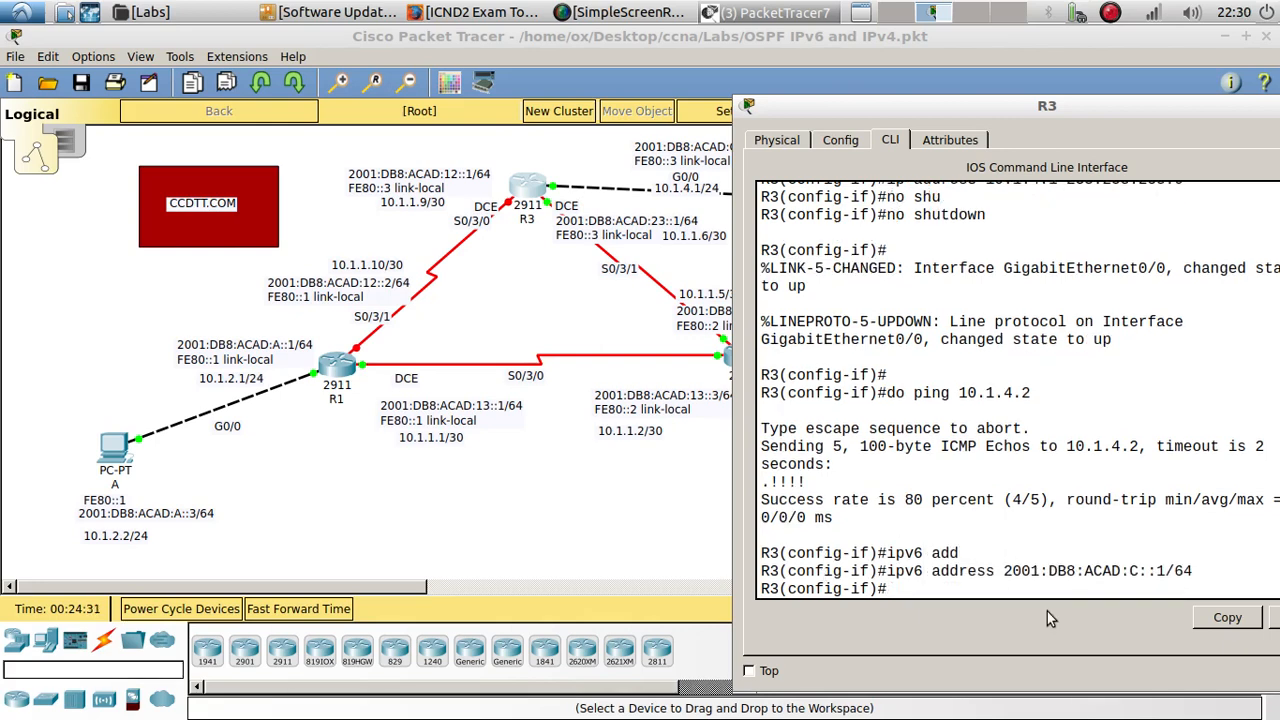
key(Return)
Ping PC B's IPv6 address 2001:DB8:ACAD:C::3 from R3, copying the address from the topology label.
click(623, 556)
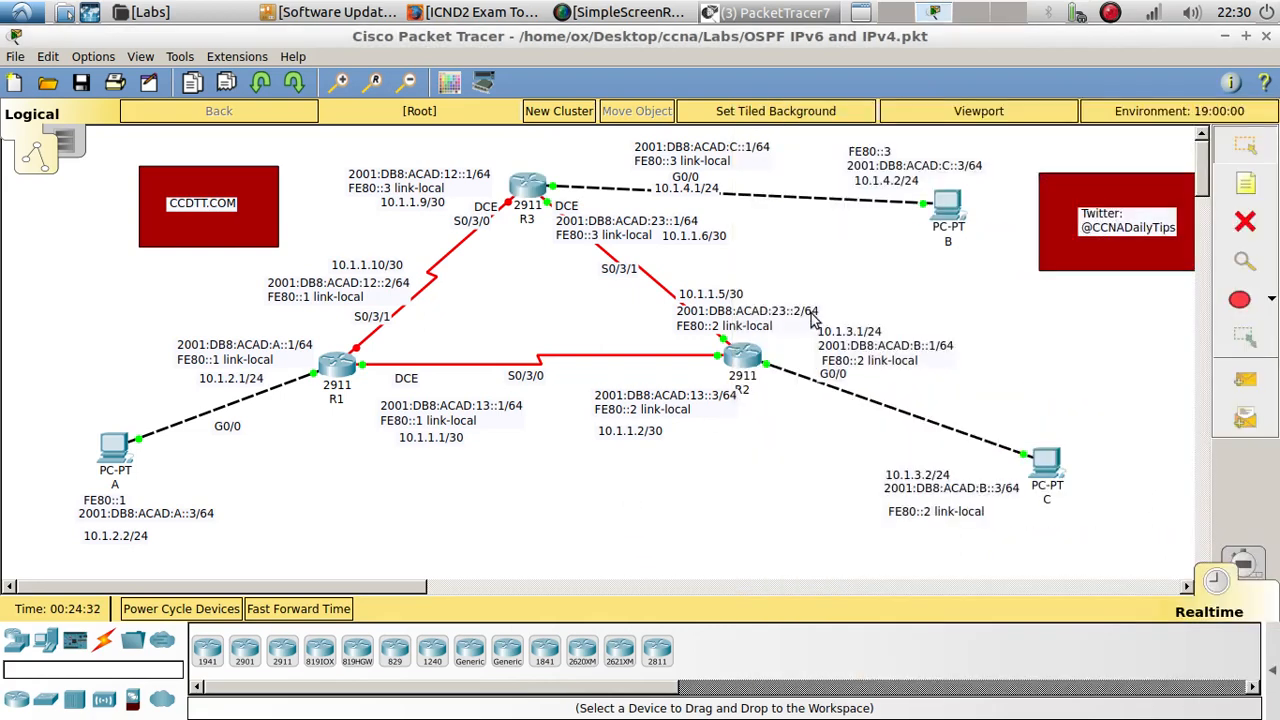
click(913, 172)
drag(961, 170, 844, 167)
key(ctrl+c)
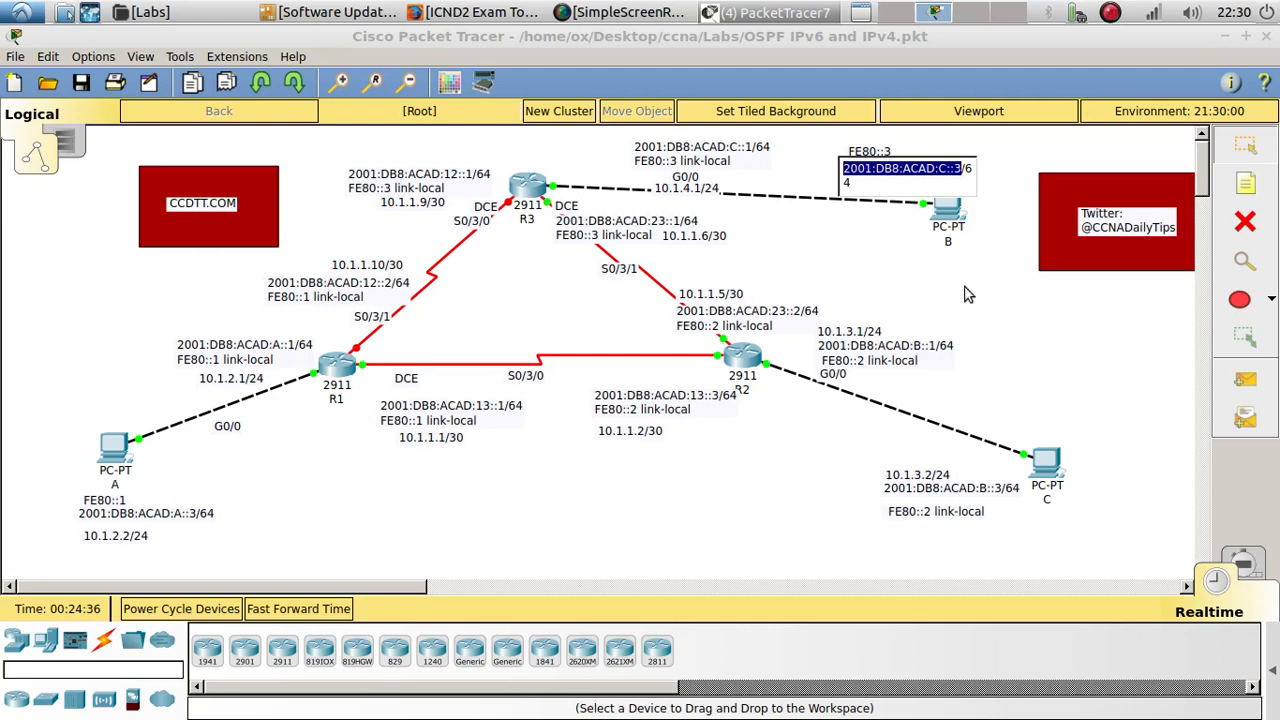
click(557, 304)
click(528, 188)
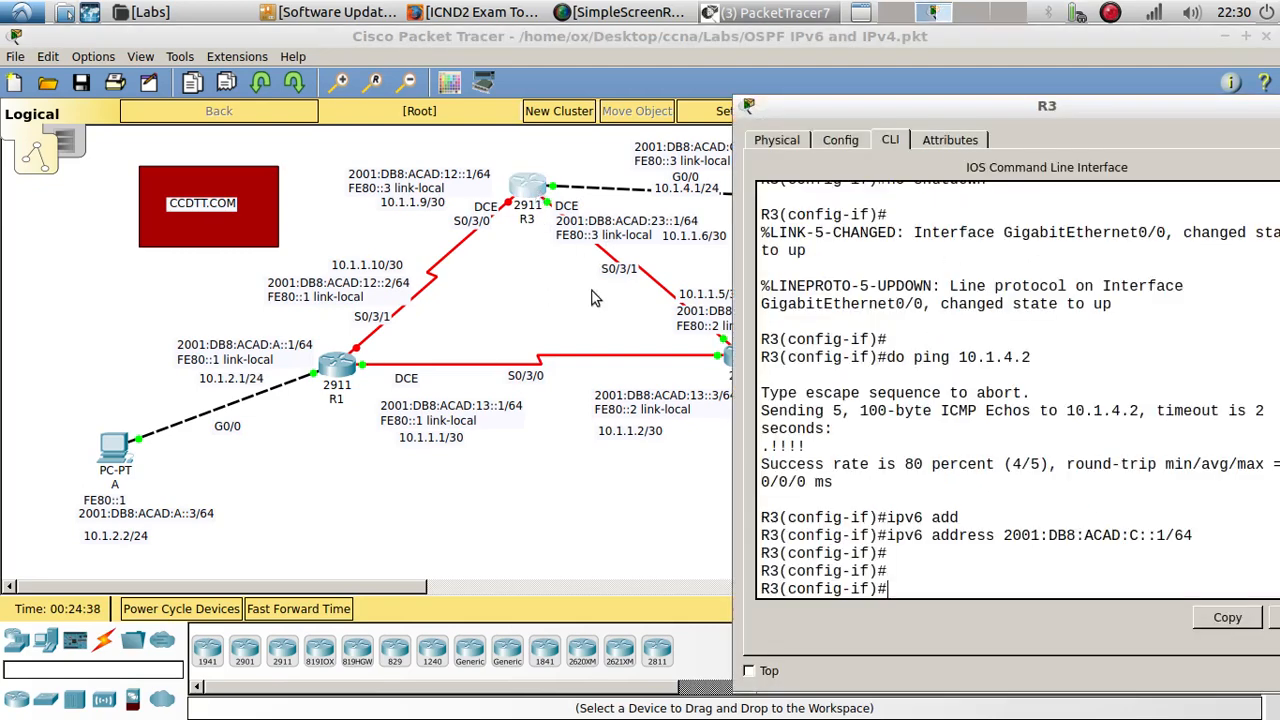
text(do ping)
right_click(971, 580)
click(995, 600)
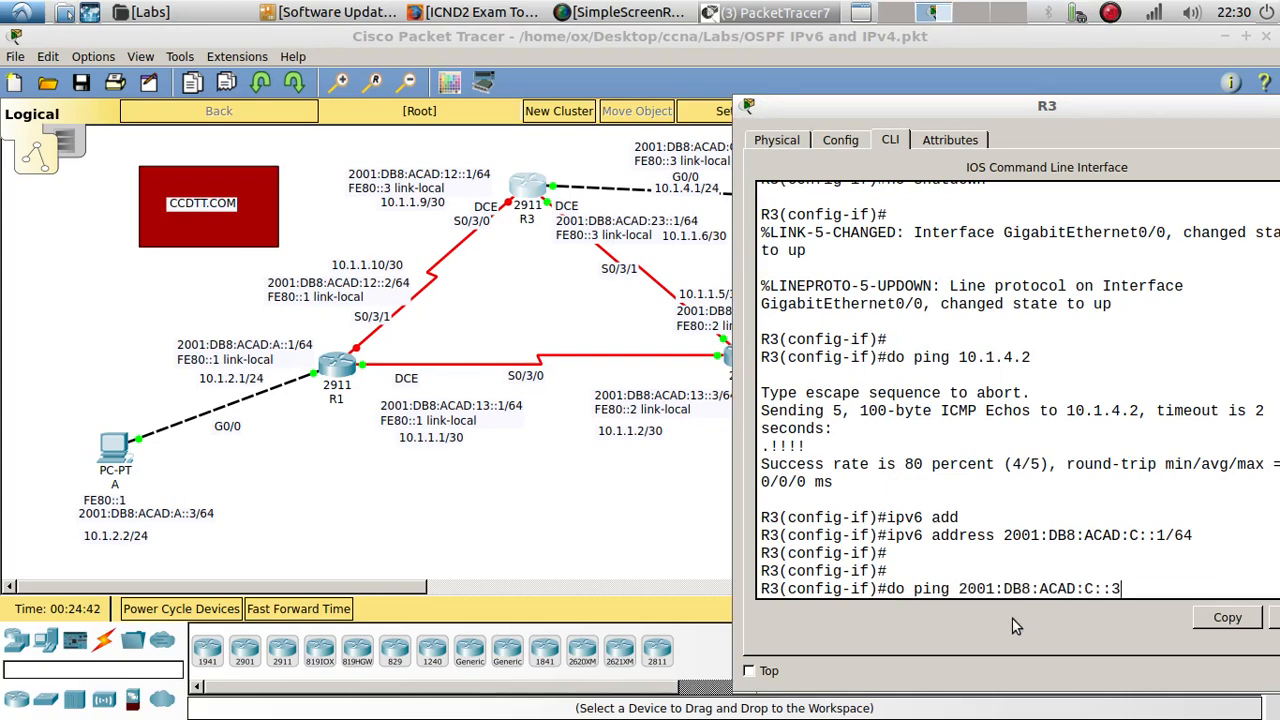
key(Return)
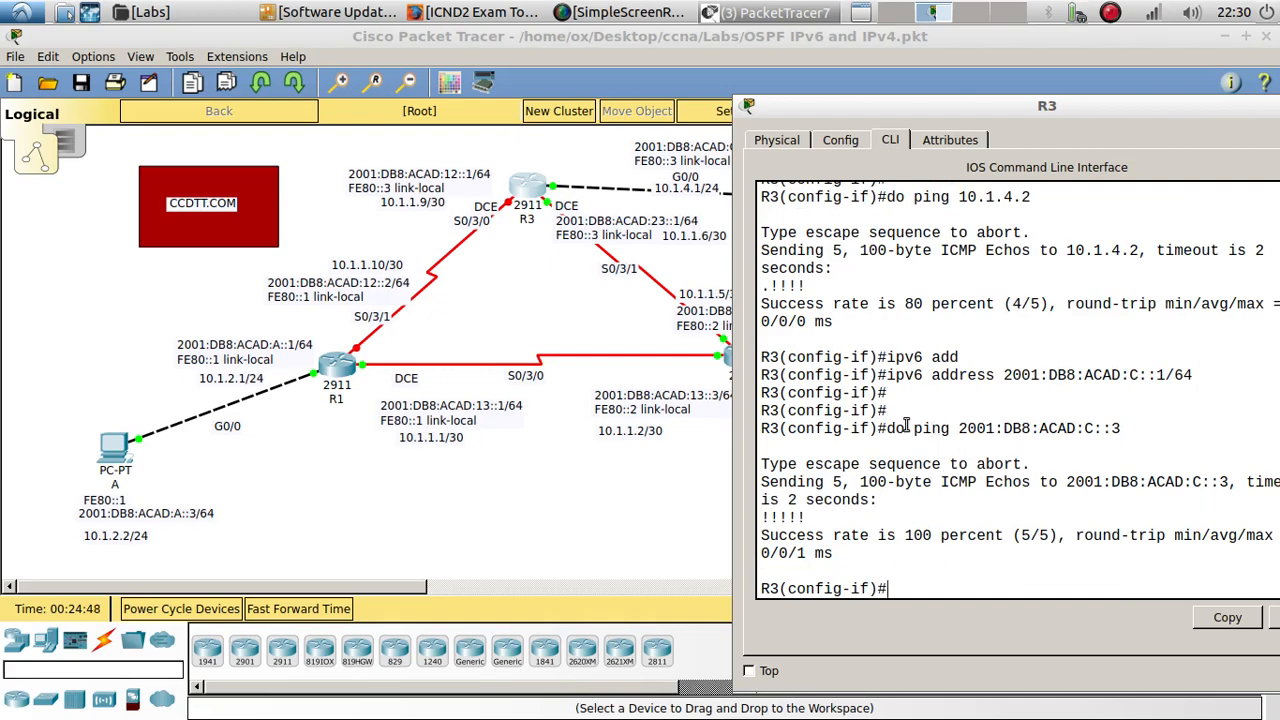
Set the clock rate of R3's s0/3/1 interface to 64000.
mouse_move(955, 113)
mouse_down()
mouse_move(938, 273)
mouse_move(917, 122)
mouse_move(977, 126)
mouse_up()
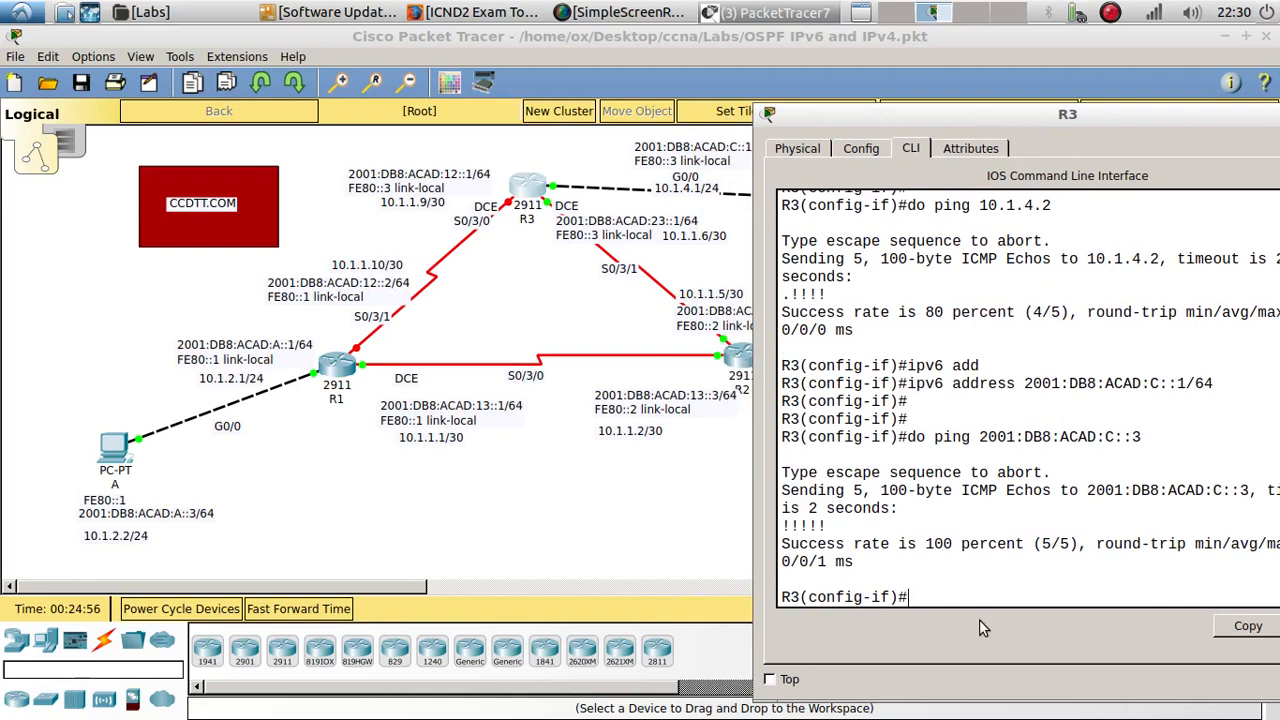
text(int s)
key(BackSpace)
key(BackSpace)
text(s0/3)
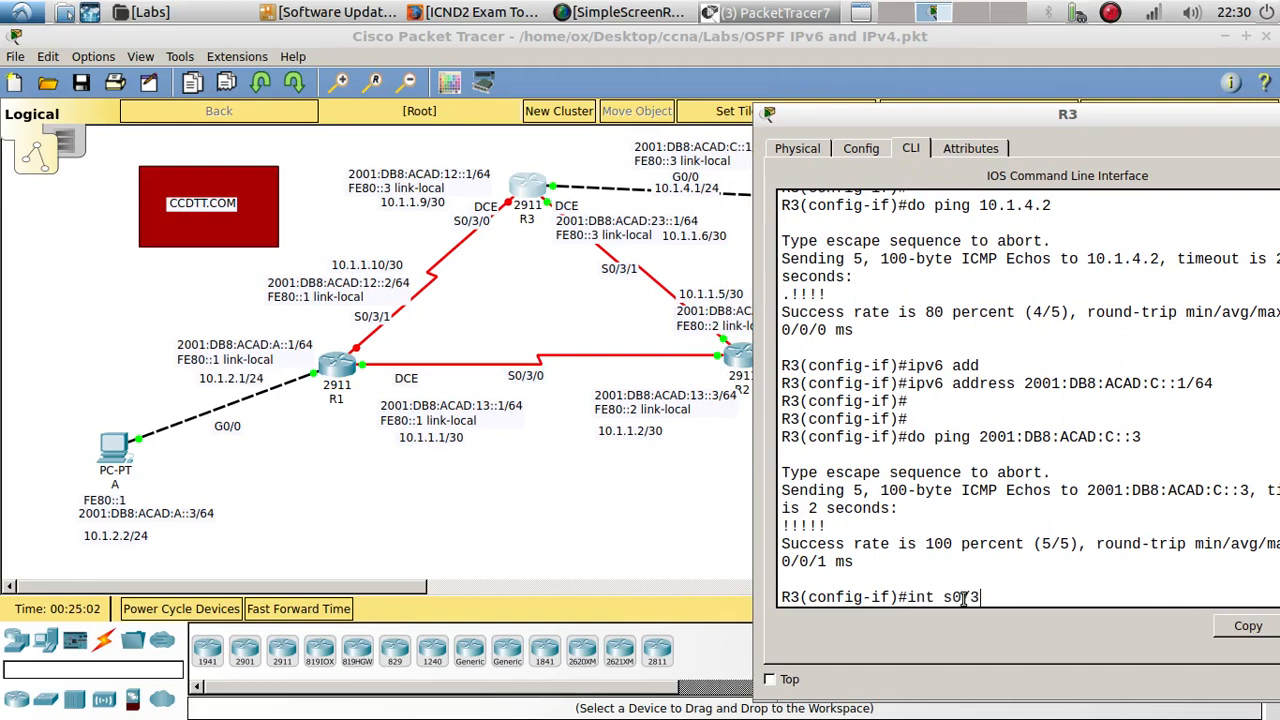
text(/1)
key(Return)
text(clock)
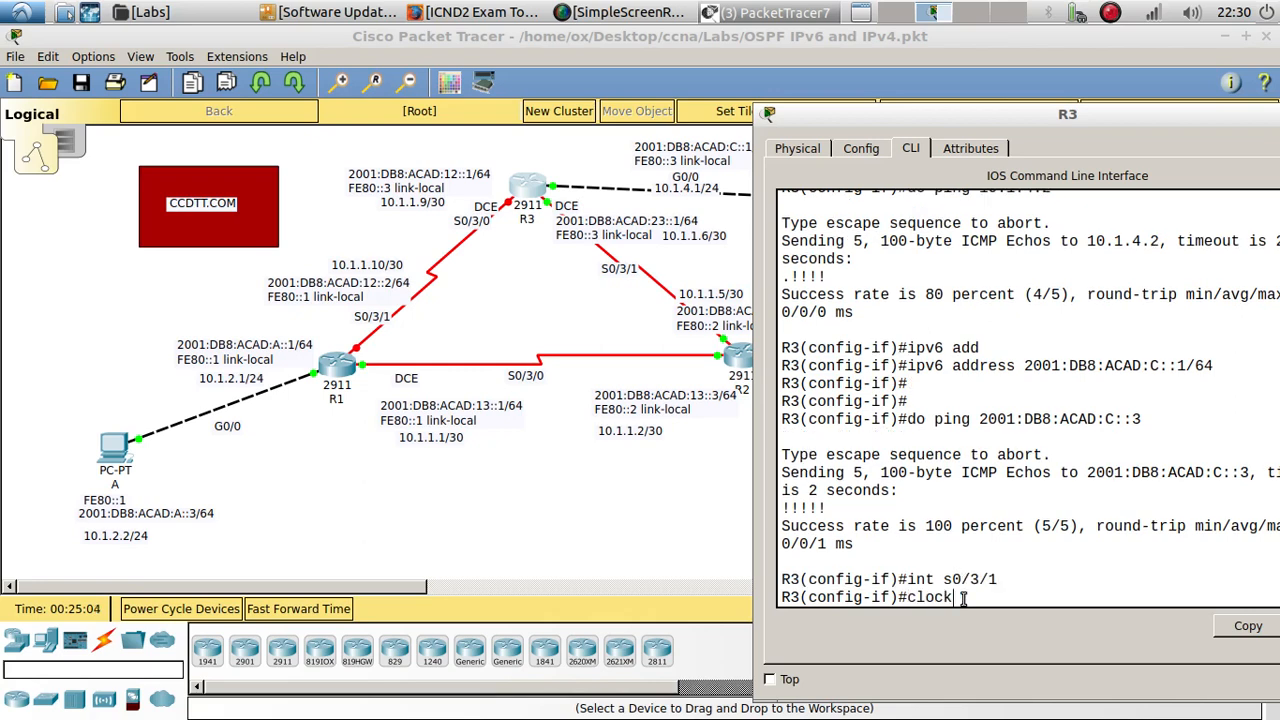
key(Tab)
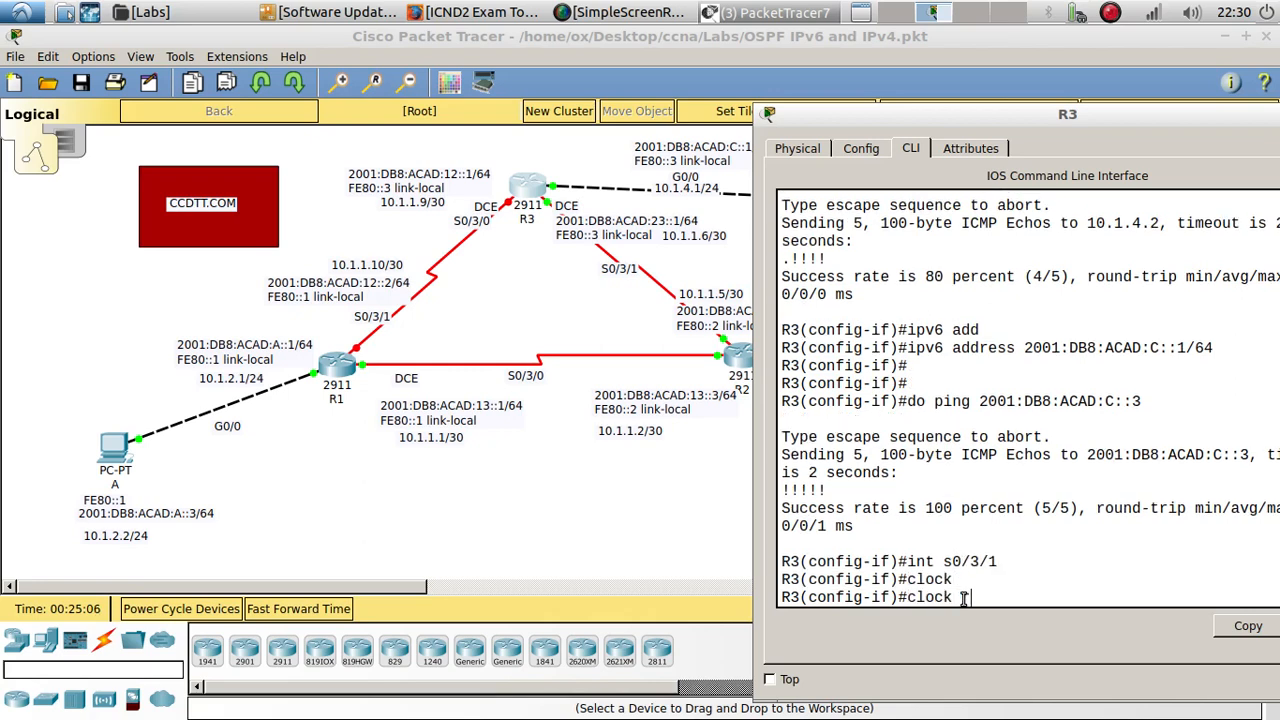
text(ra)
key(Tab)
text(64)
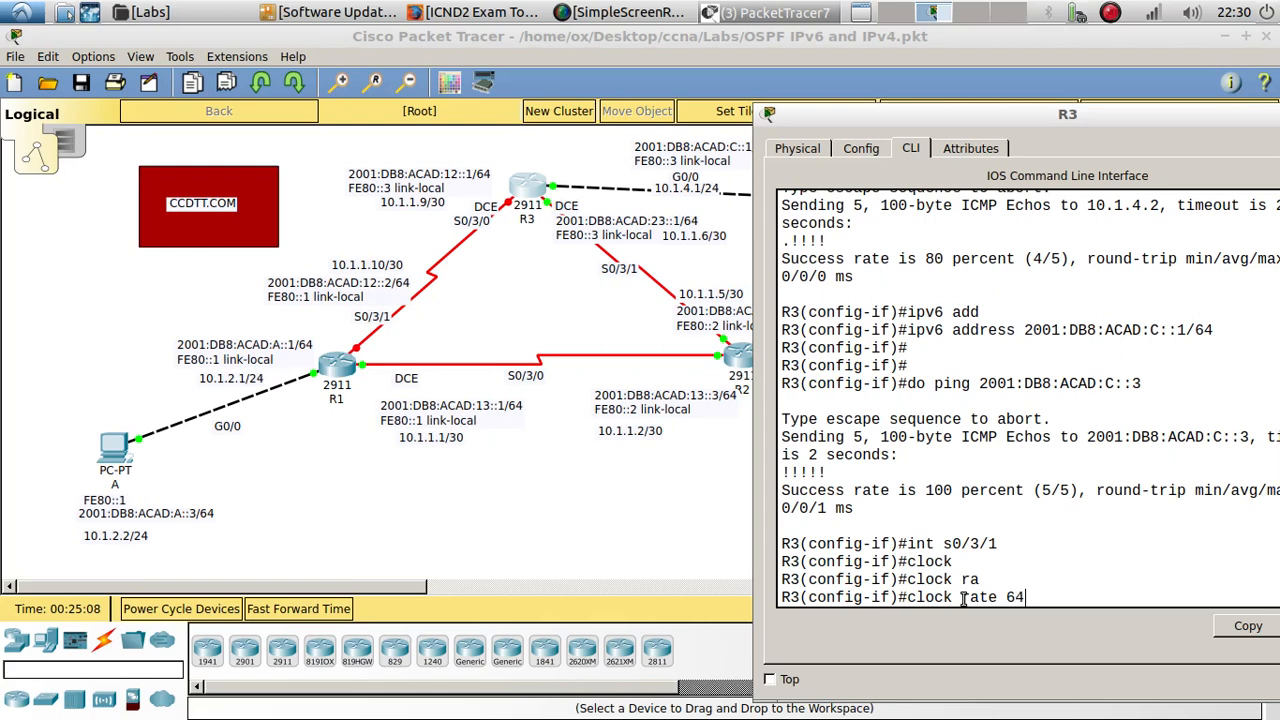
text(000)
key(Return)
key(Return)
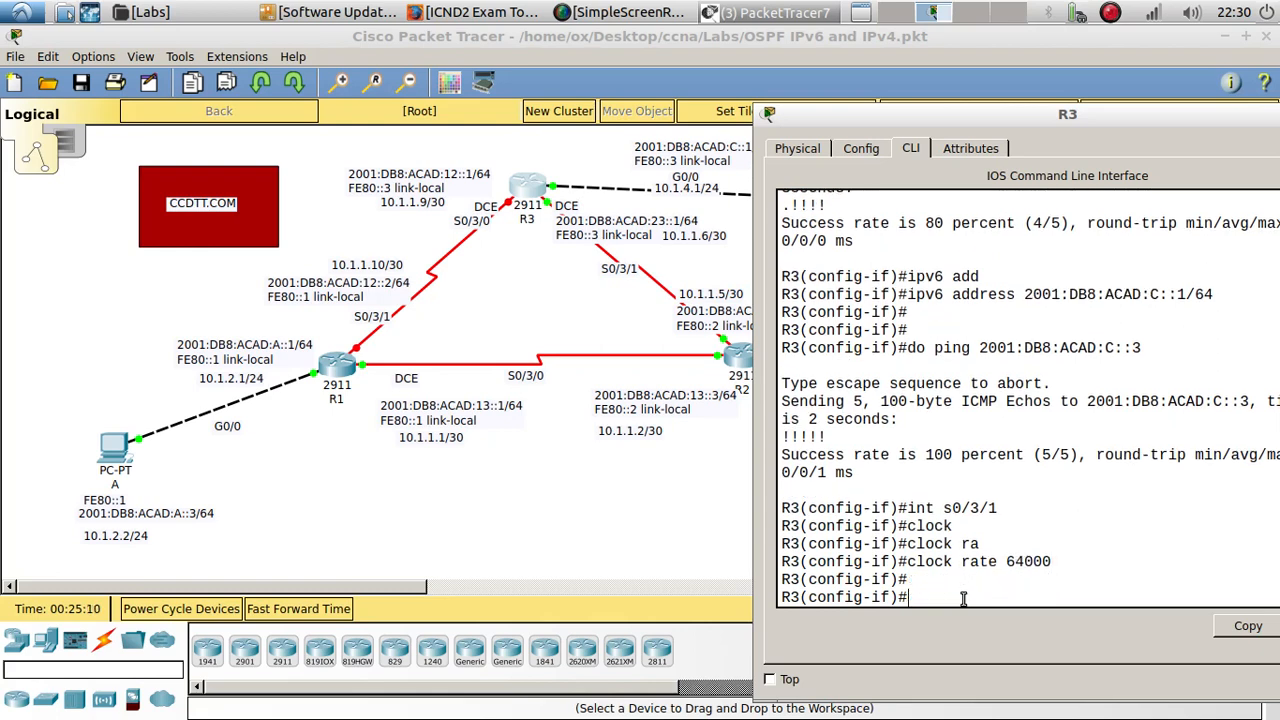
Set the clock rate of R3's s0/3/0 interface to 64000.
key(Up)
key(Up)
key(Return)
key(Up)
key(Up)
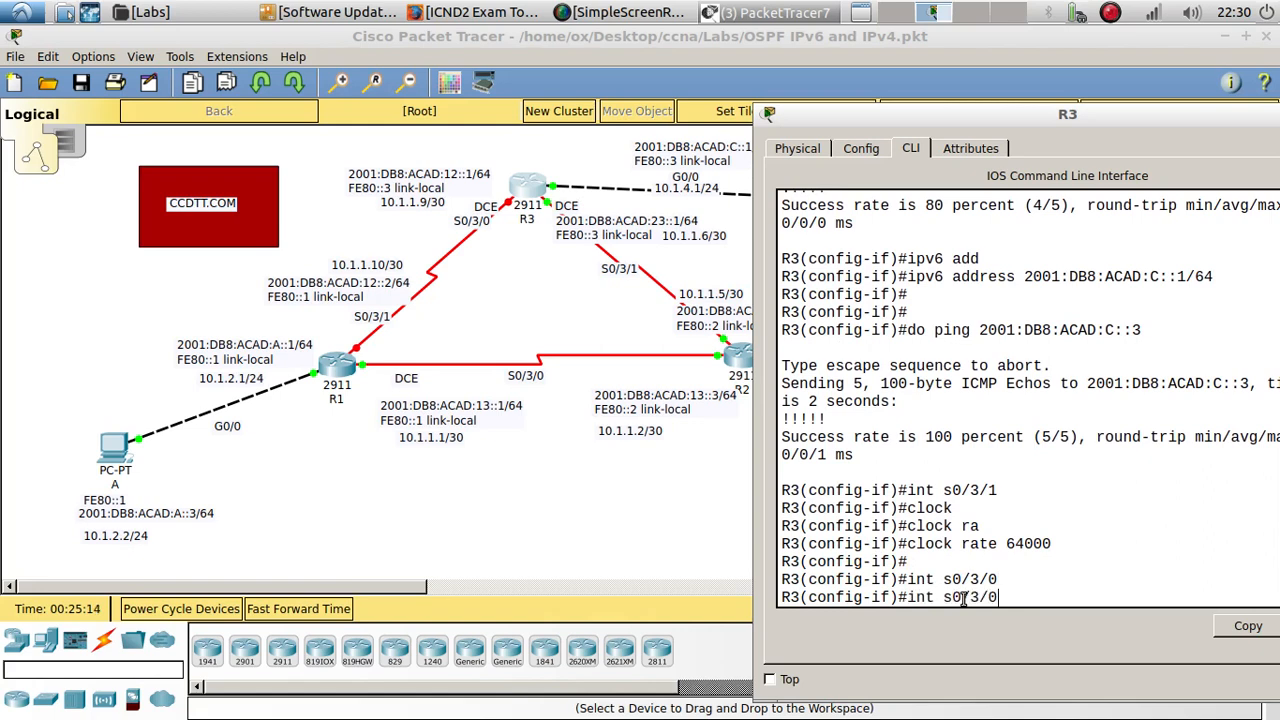
key(Return)
key(Return)
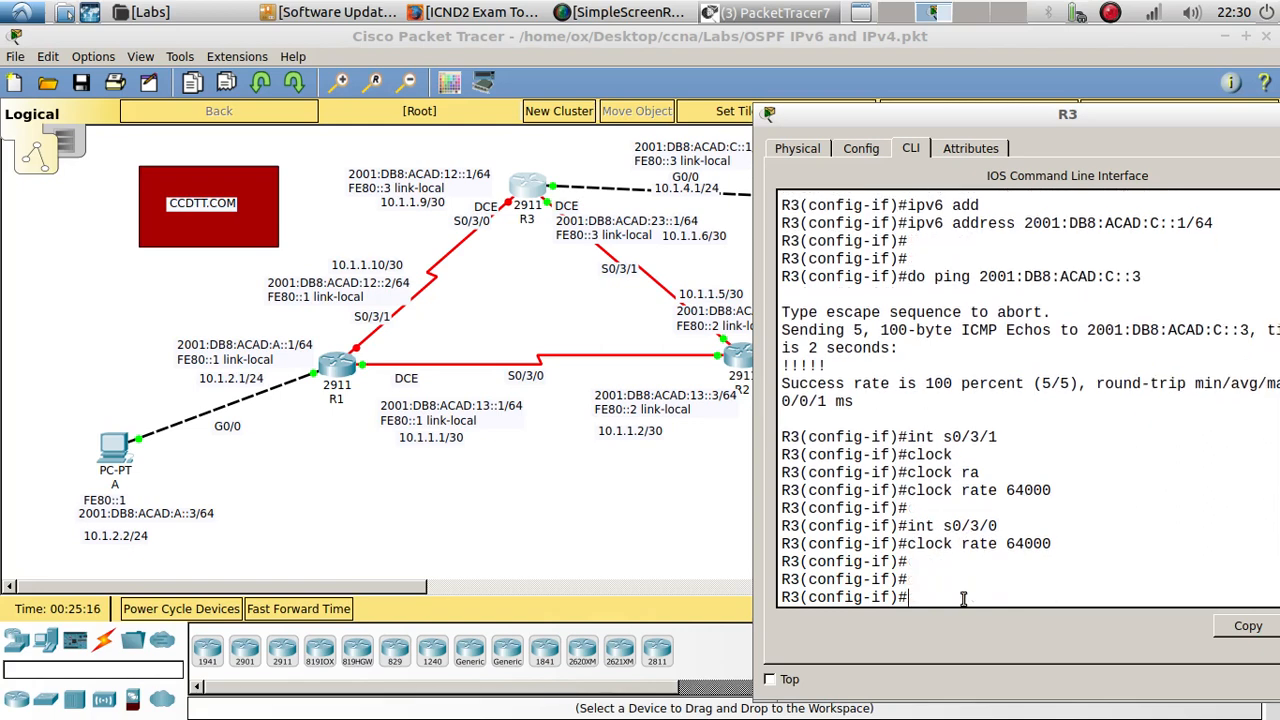
Assign the IPv4 address 10.1.1.9 with mask 255.255.255.252 to R3's s0/3/0 interface.
text(ip add)
key(Tab)
text(10.1.1)
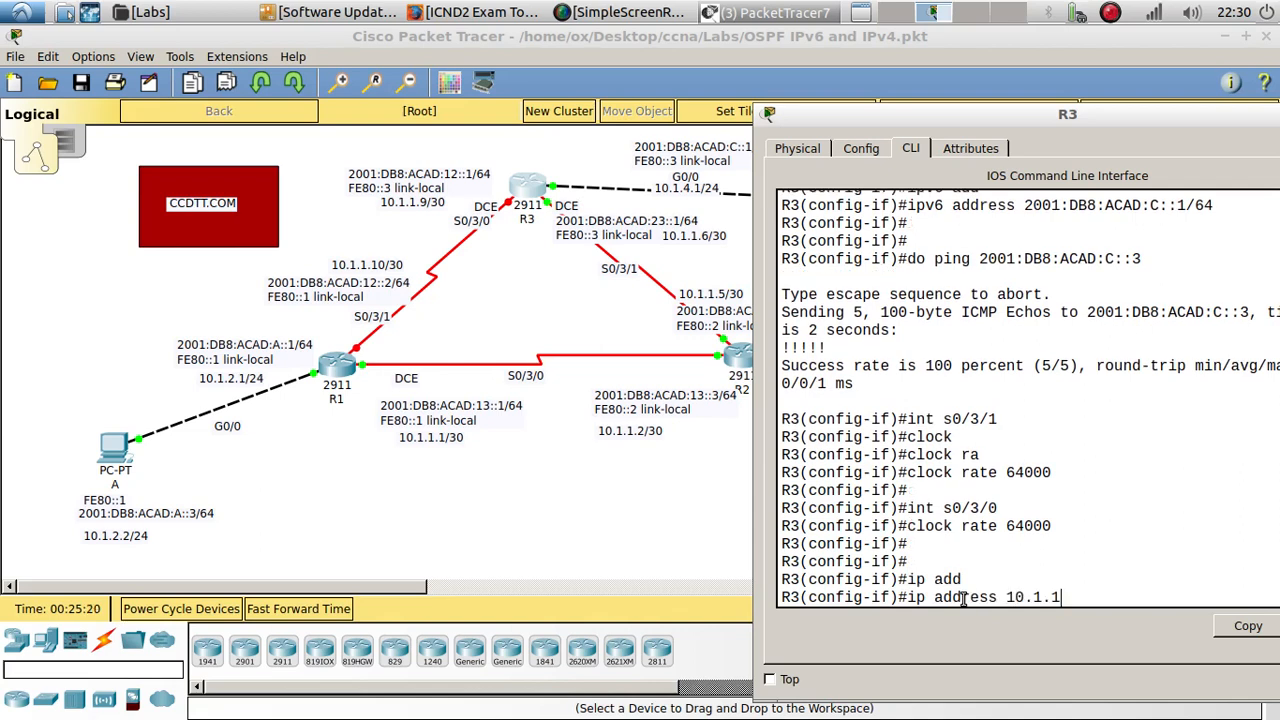
text(.9 255.255.255.252)
key(Return)
key(Return)
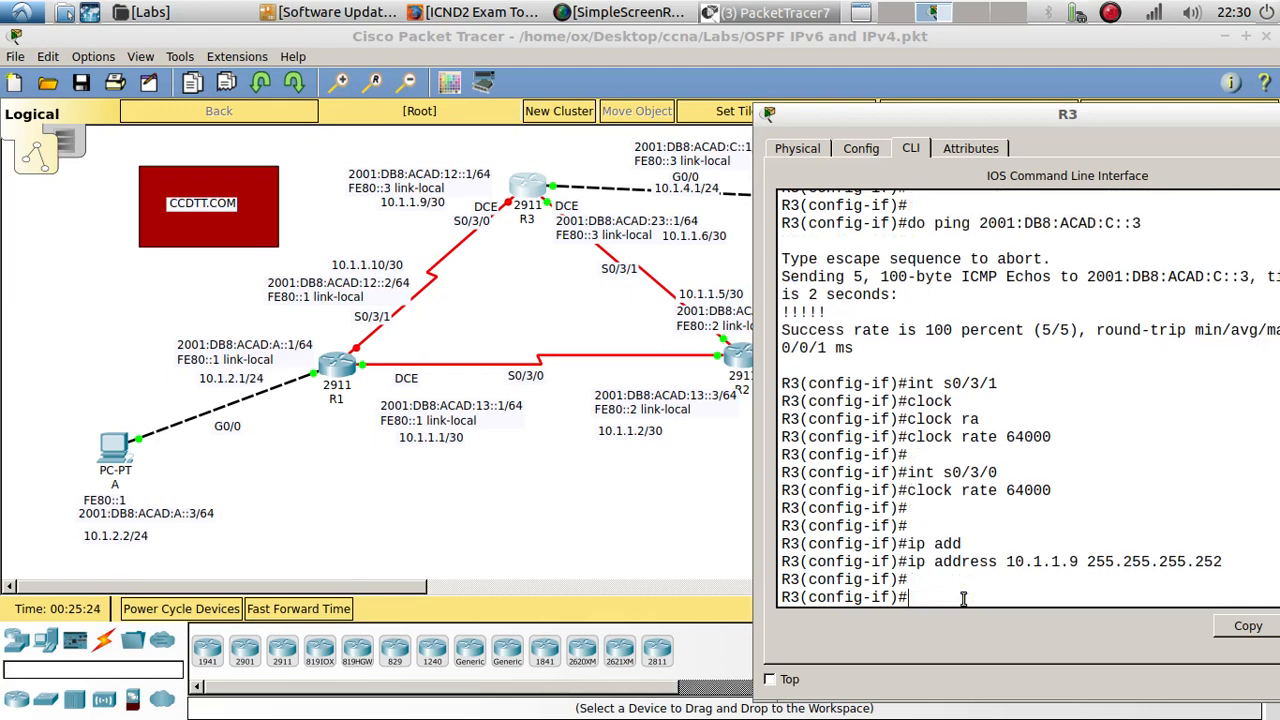
Enable R3's s0/3/0 interface with no shutdown.
text(no shu)
key(Tab)
key(Return)
key(Return)
key(Return)
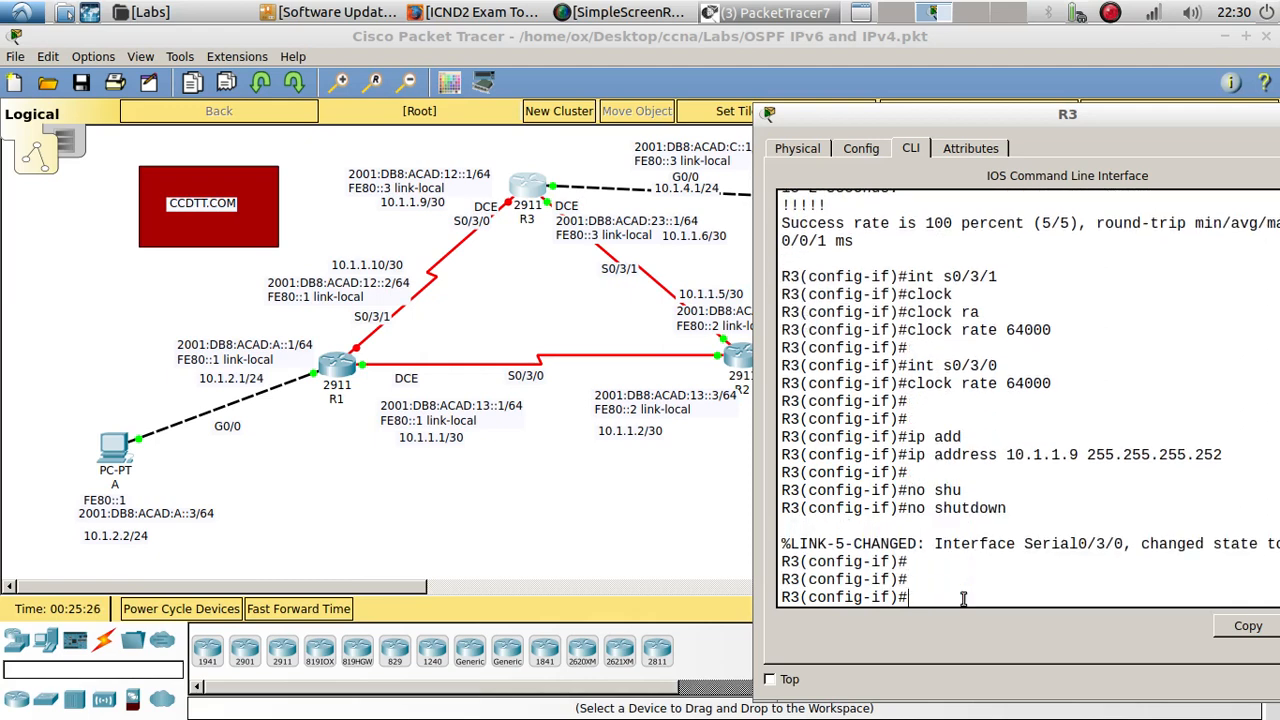
Ping R1's serial address 10.1.1.10 from R3.
text(do ping)
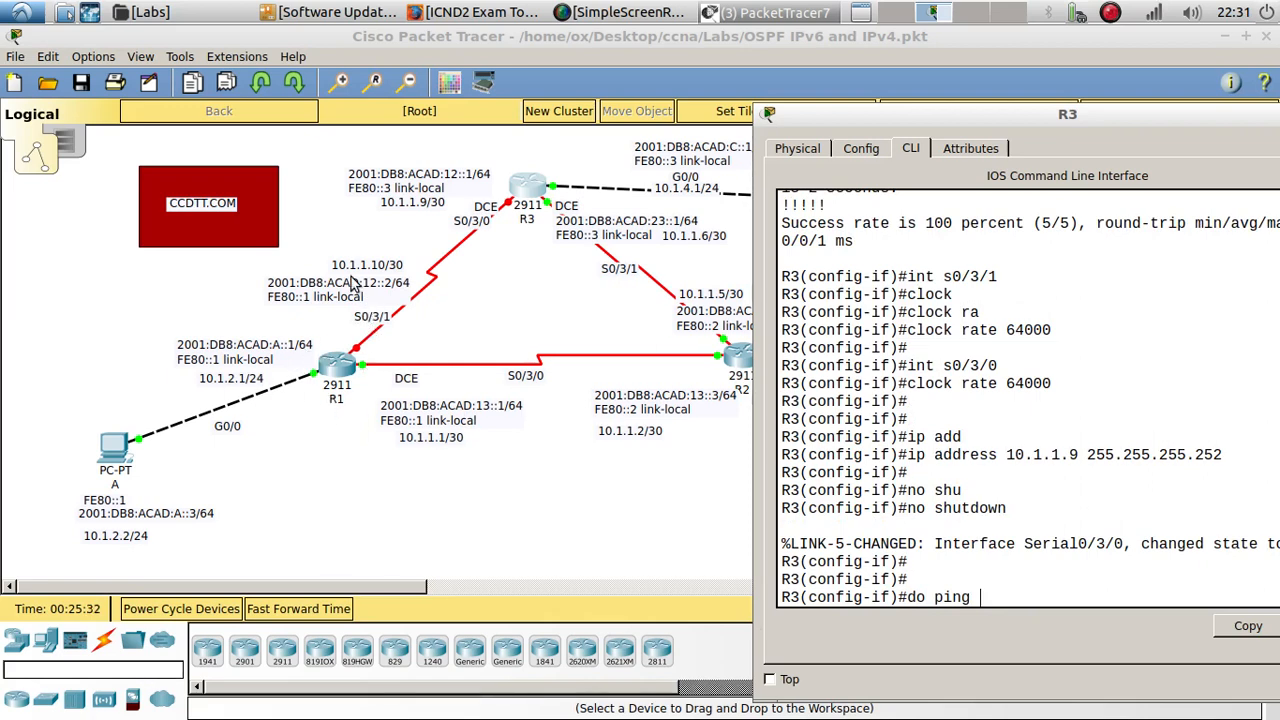
text(0.1.1.10)
key(Return)
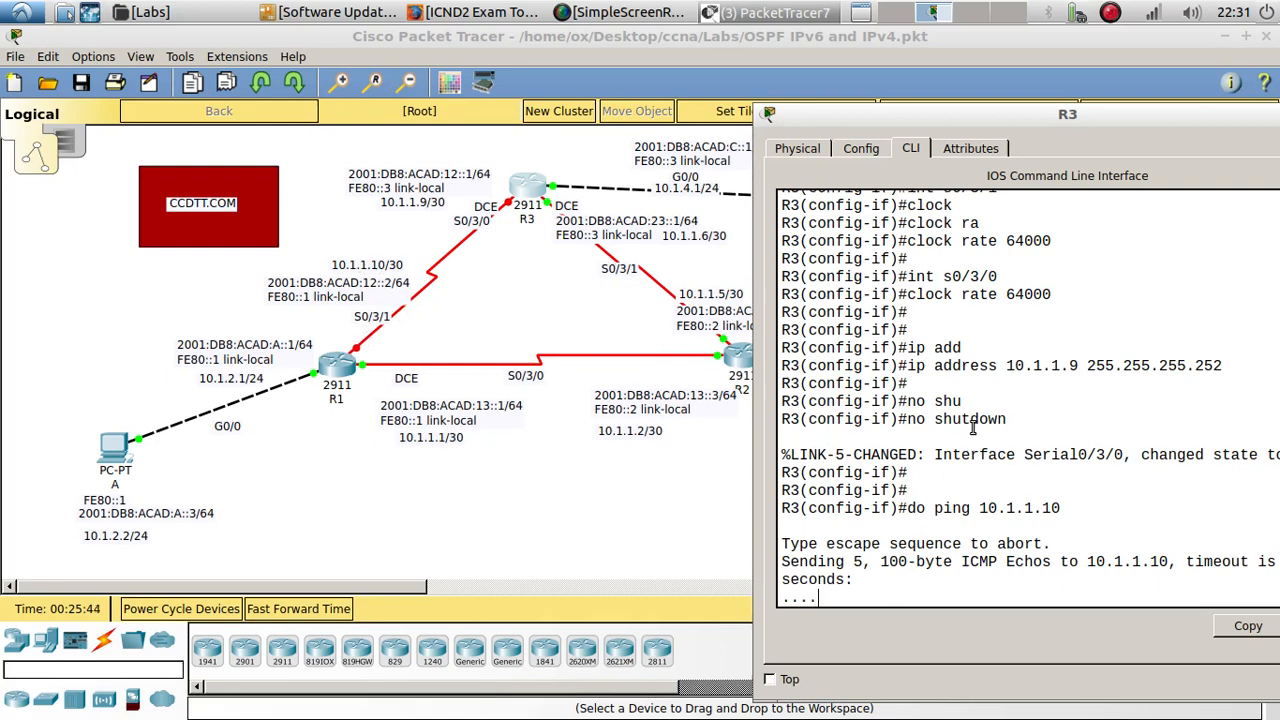
Enable the s0/3/1 interface on R1 with no shutdown.
click(360, 364)
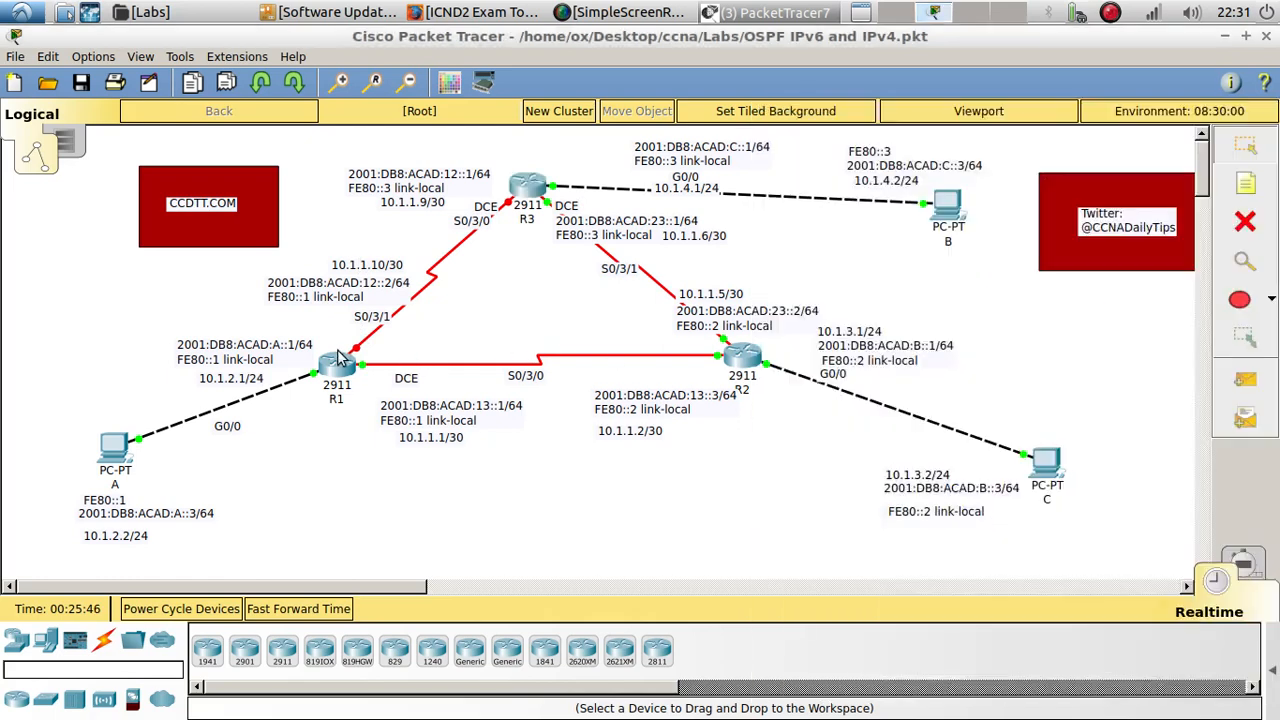
click(340, 372)
key(Return)
key(Return)
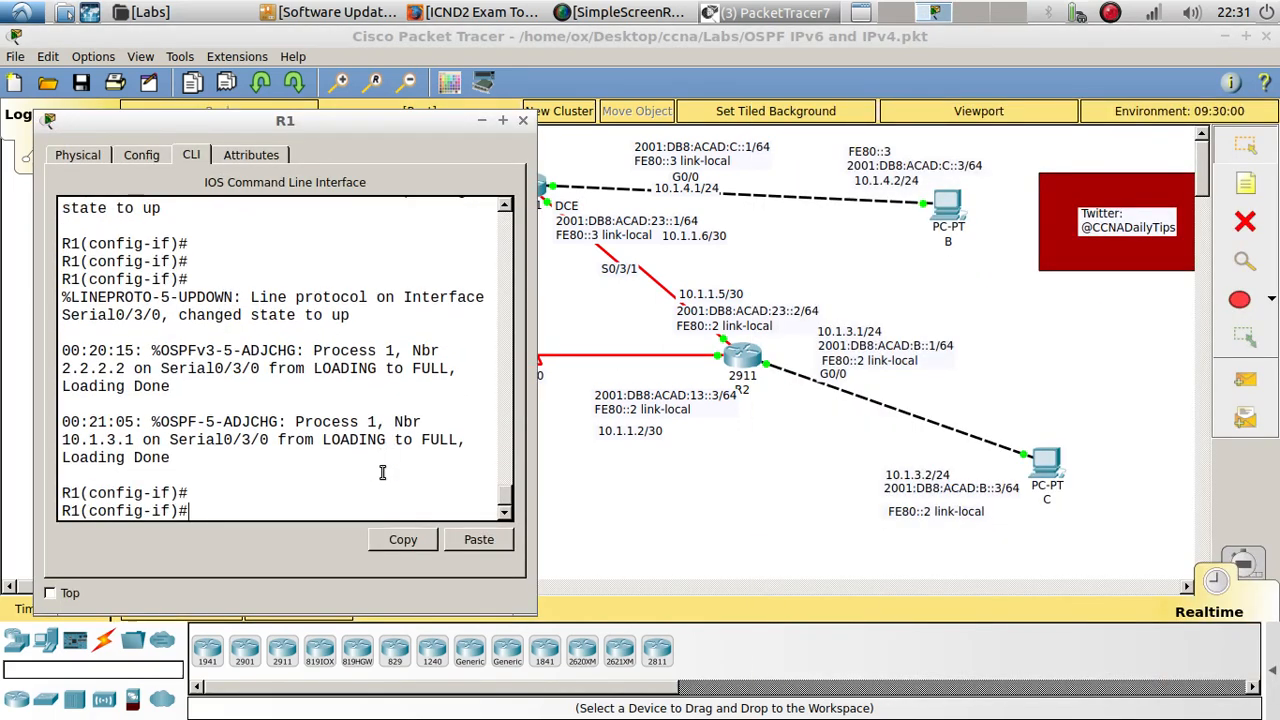
text(int)
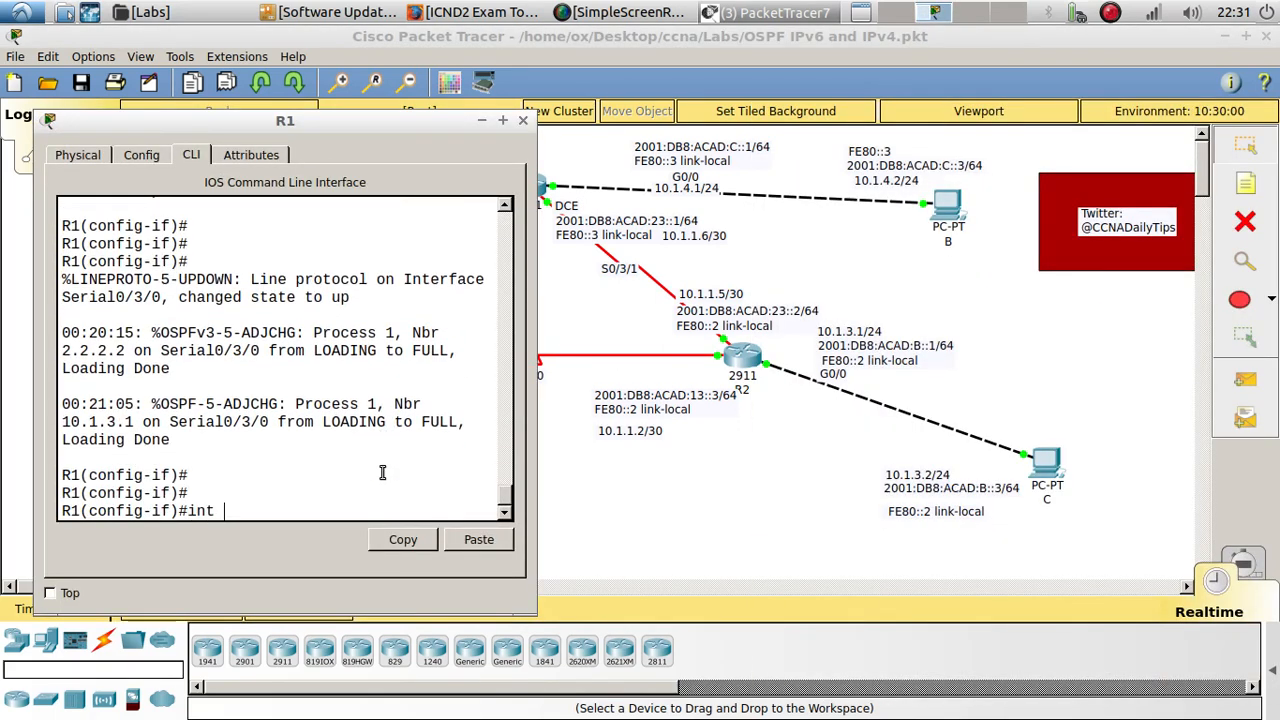
text( s0/3/1)
key(Return)
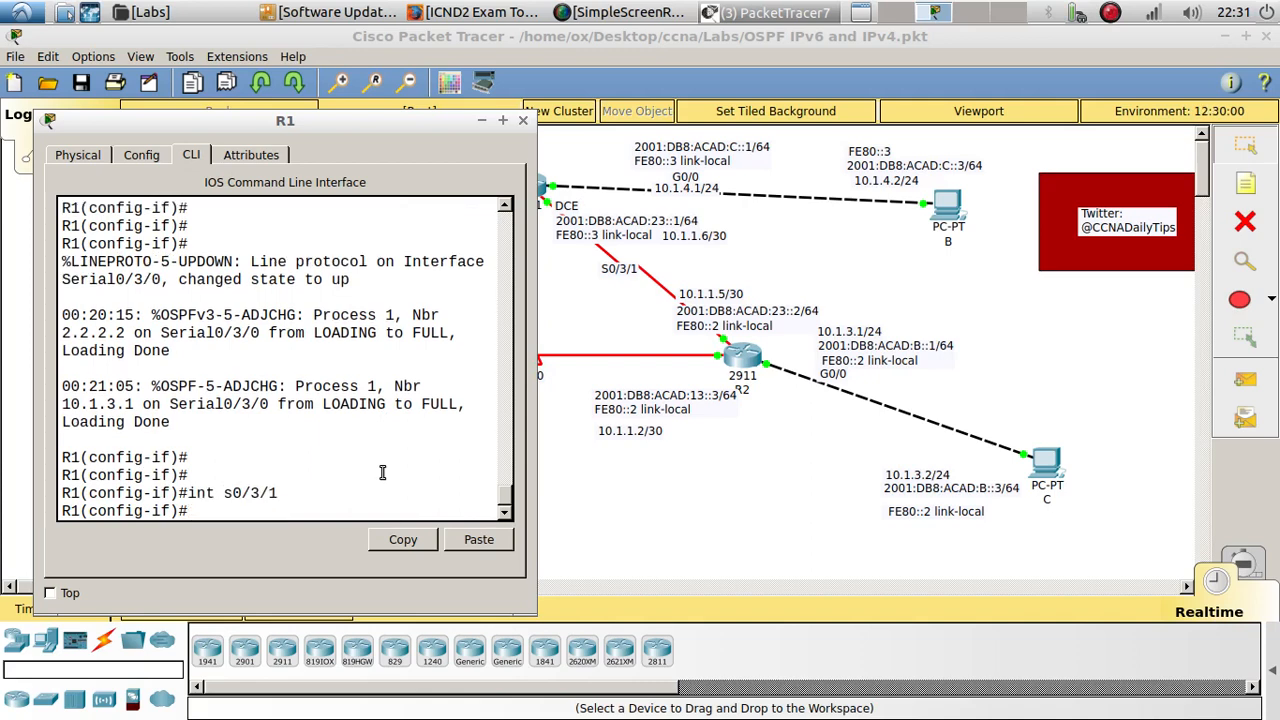
text(no shu)
key(Tab)
key(Return)
key(Return)
key(Return)
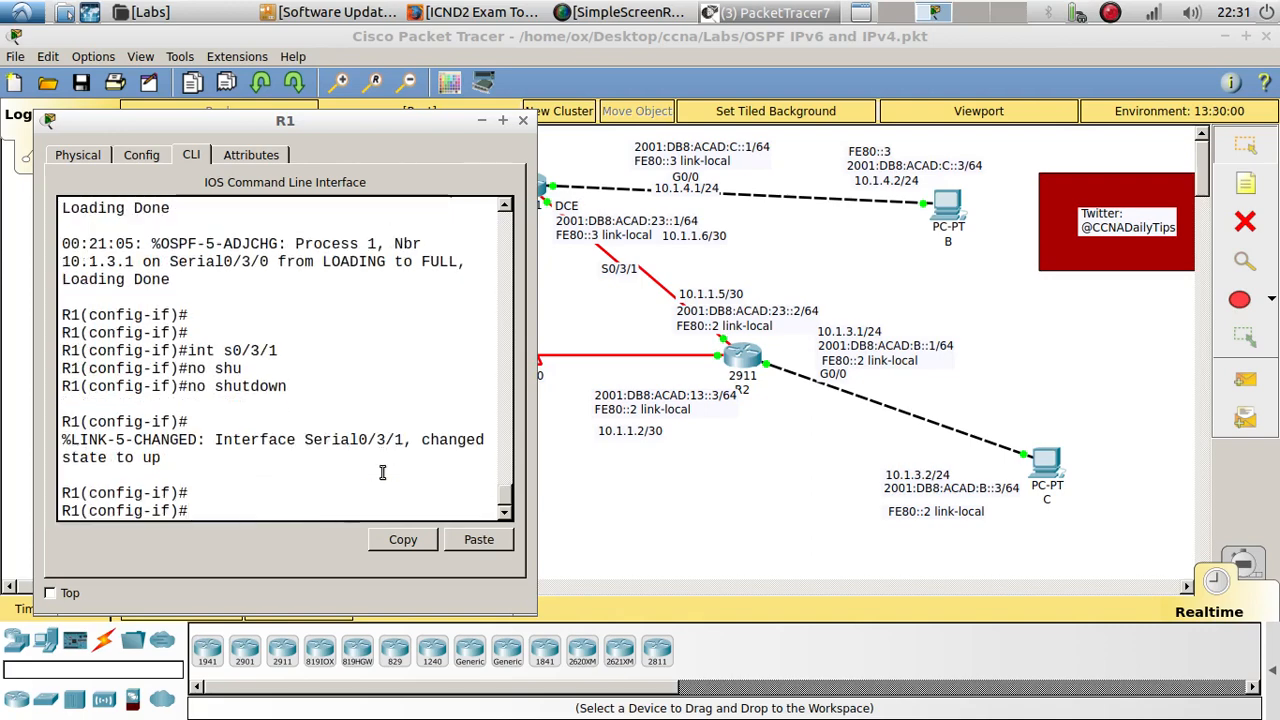
Return to R3's command line and repeat the ping to 10.1.1.10, checking the replies.
click(646, 573)
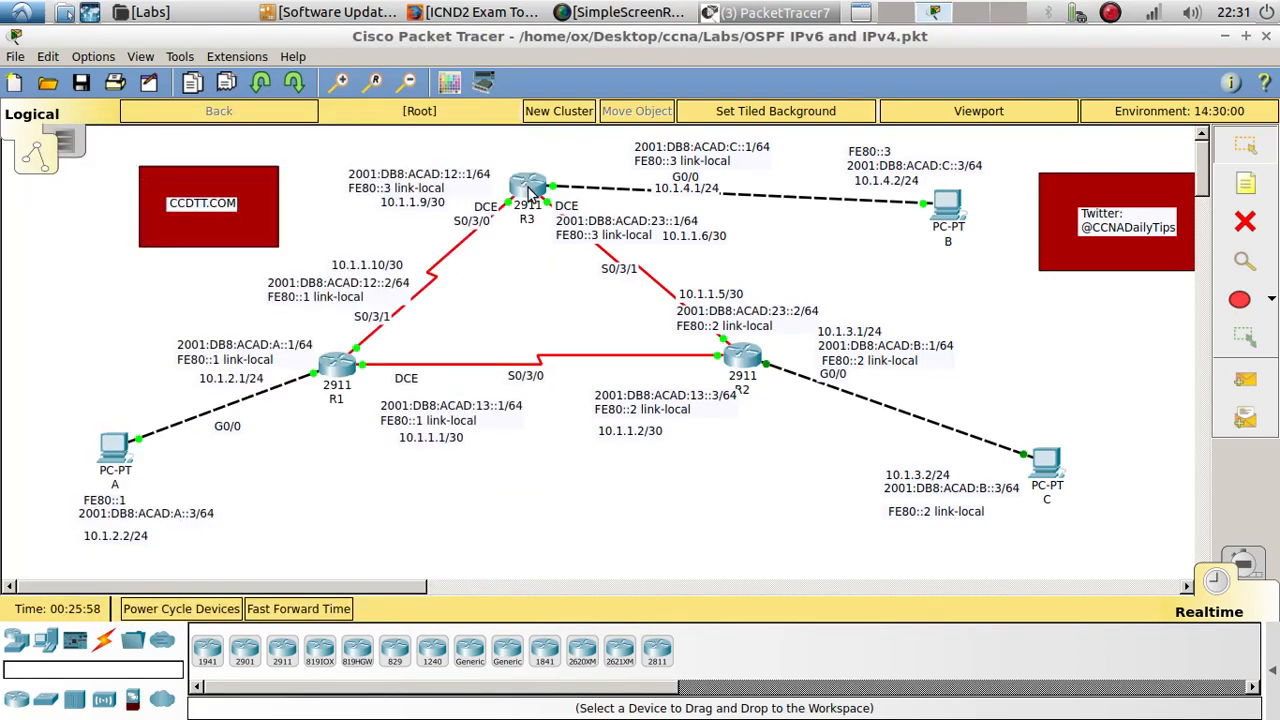
click(527, 189)
key(Return)
key(Return)
key(Up)
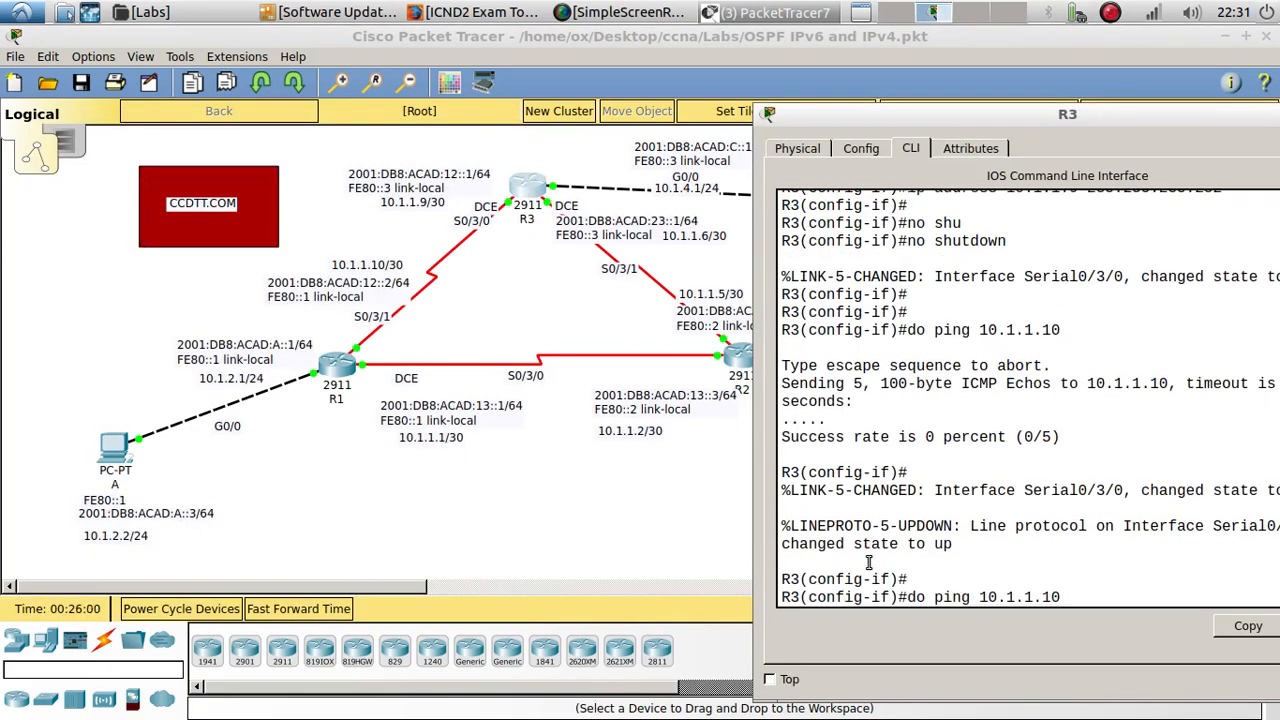
key(Return)
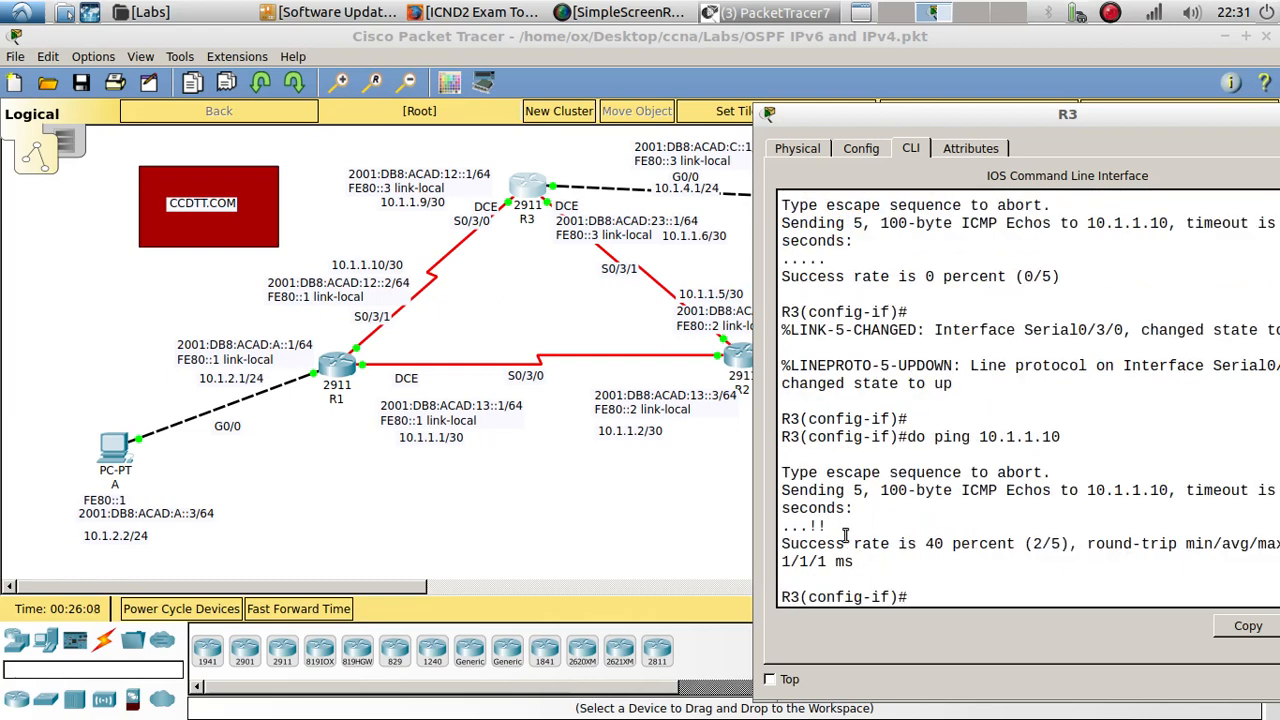
key(Up)
key(Return)
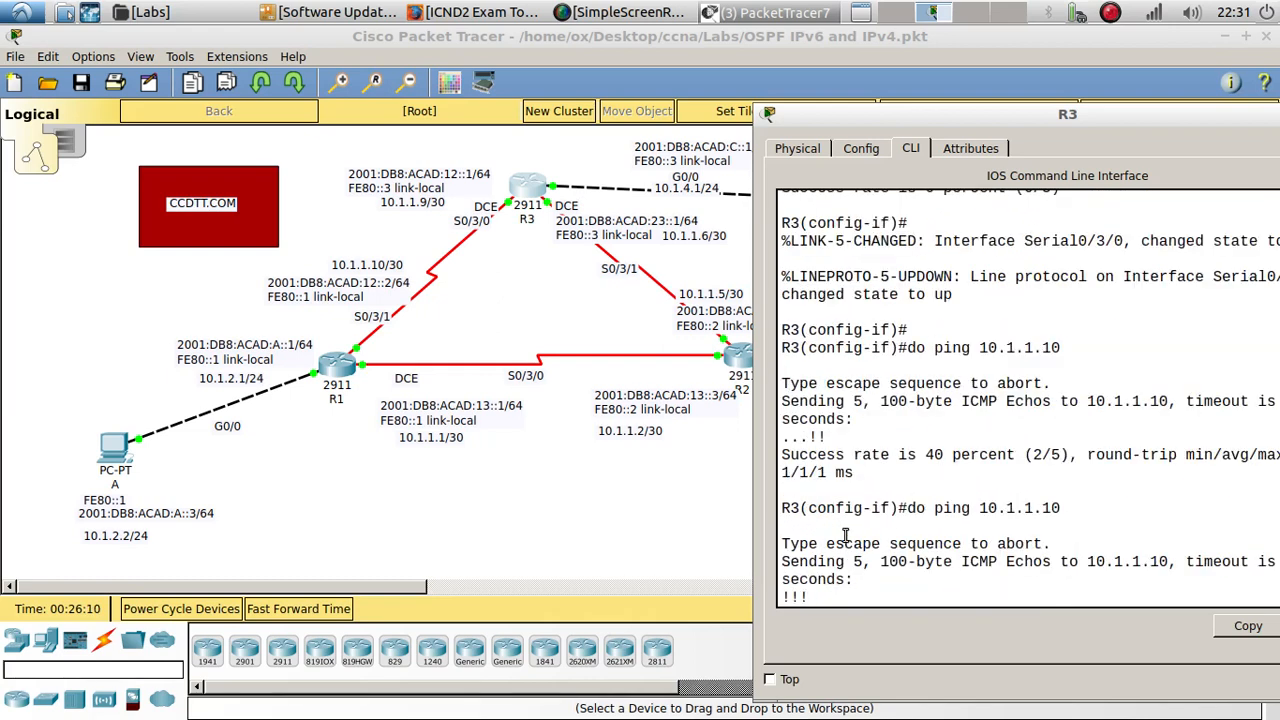
drag(829, 530, 783, 521)
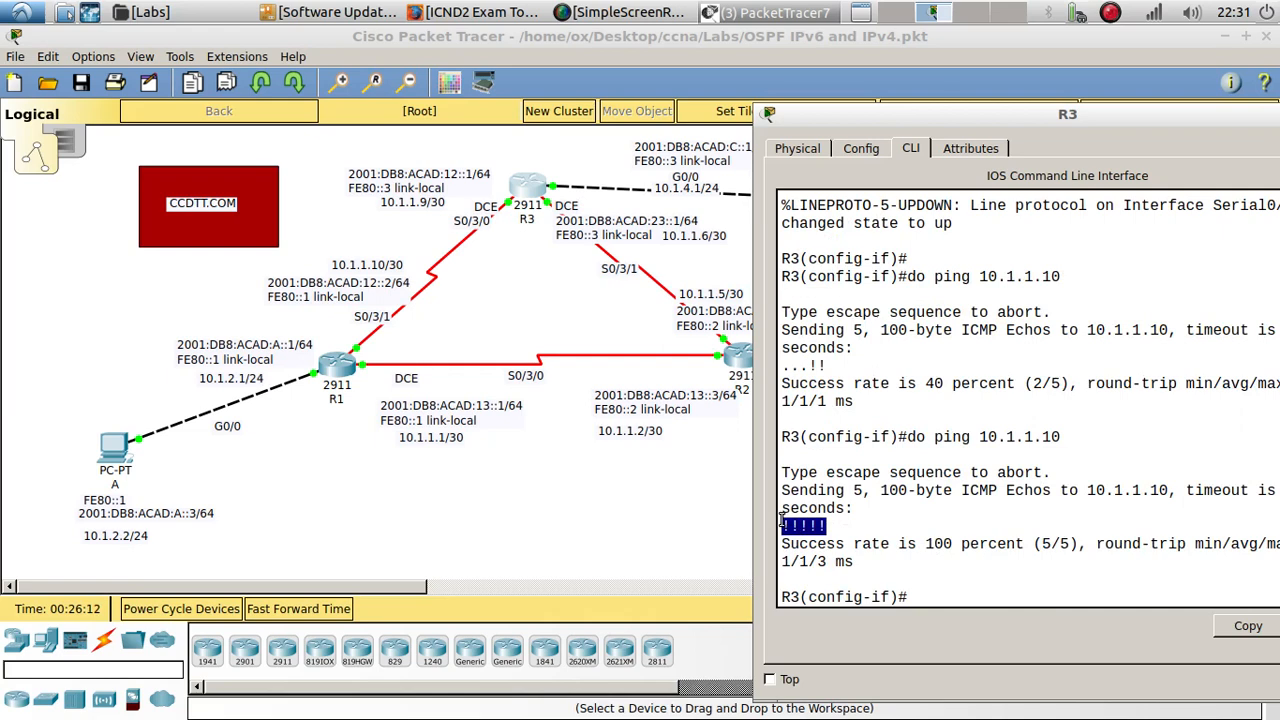
Assign the IPv6 address 2001:DB8:ACAD:12::1/64 to R3's s0/3/0, copying it from the topology label.
click(429, 198)
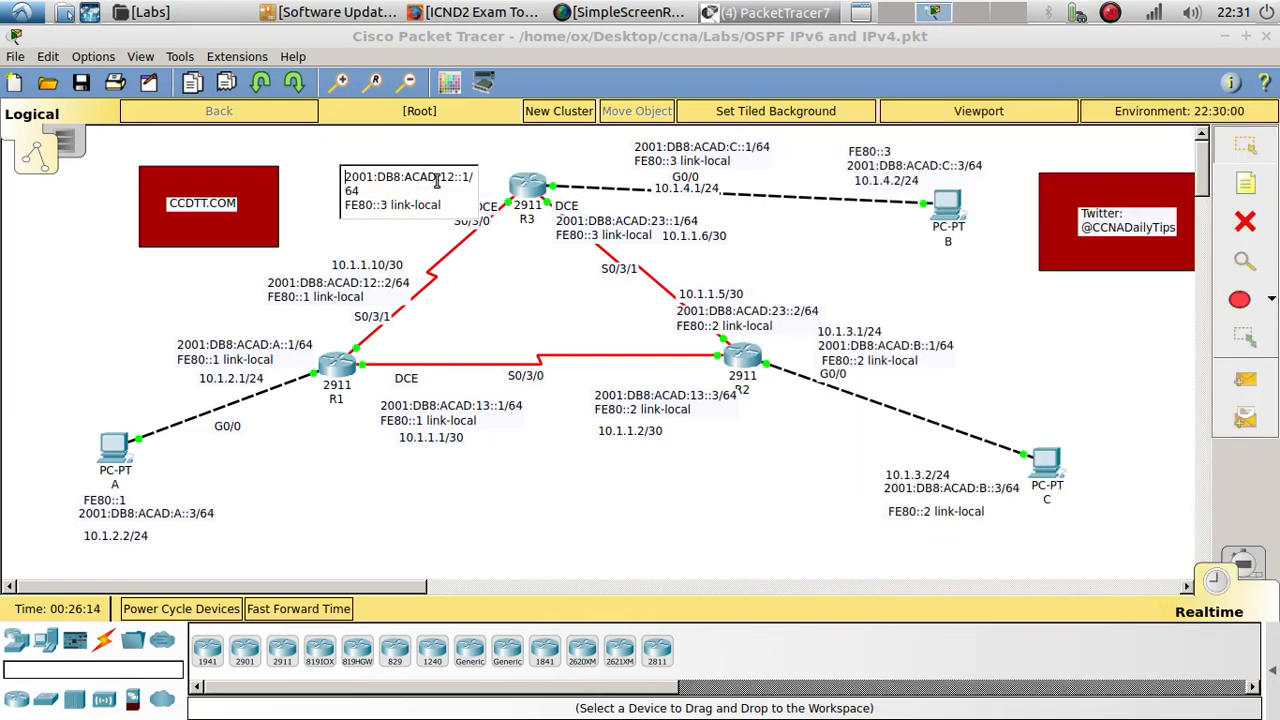
drag(341, 172, 364, 188)
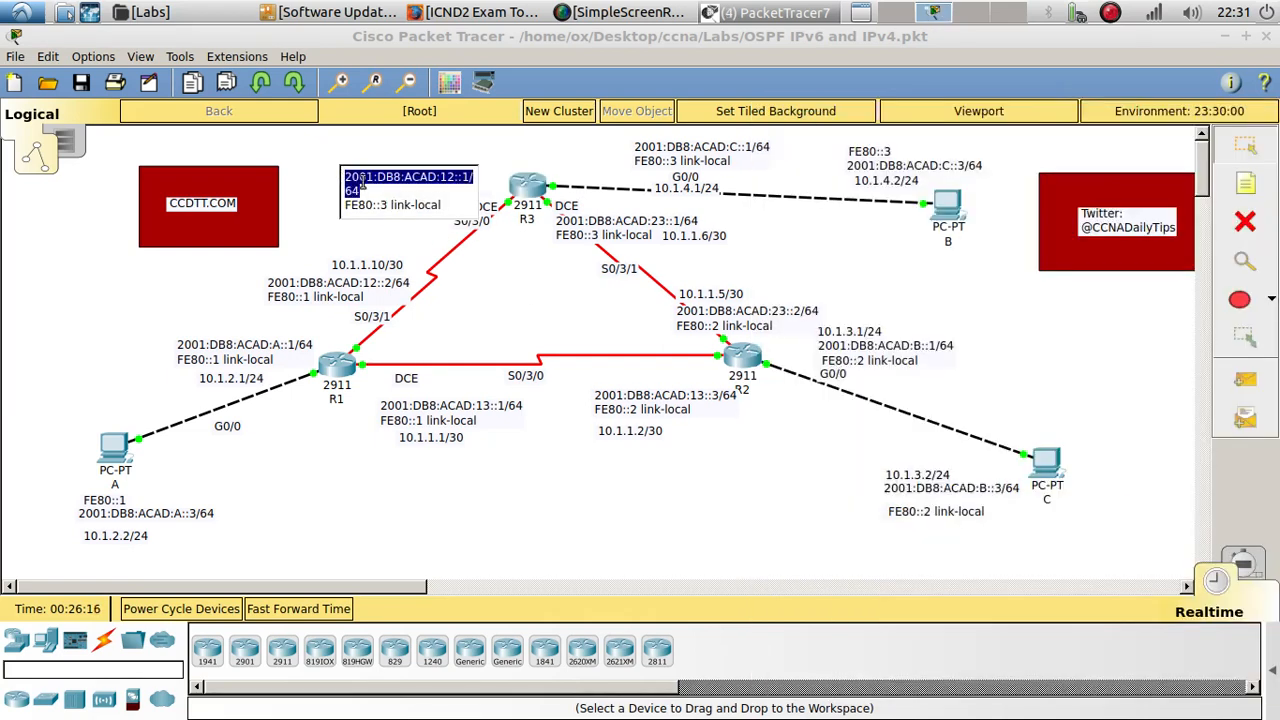
click(538, 490)
click(537, 182)
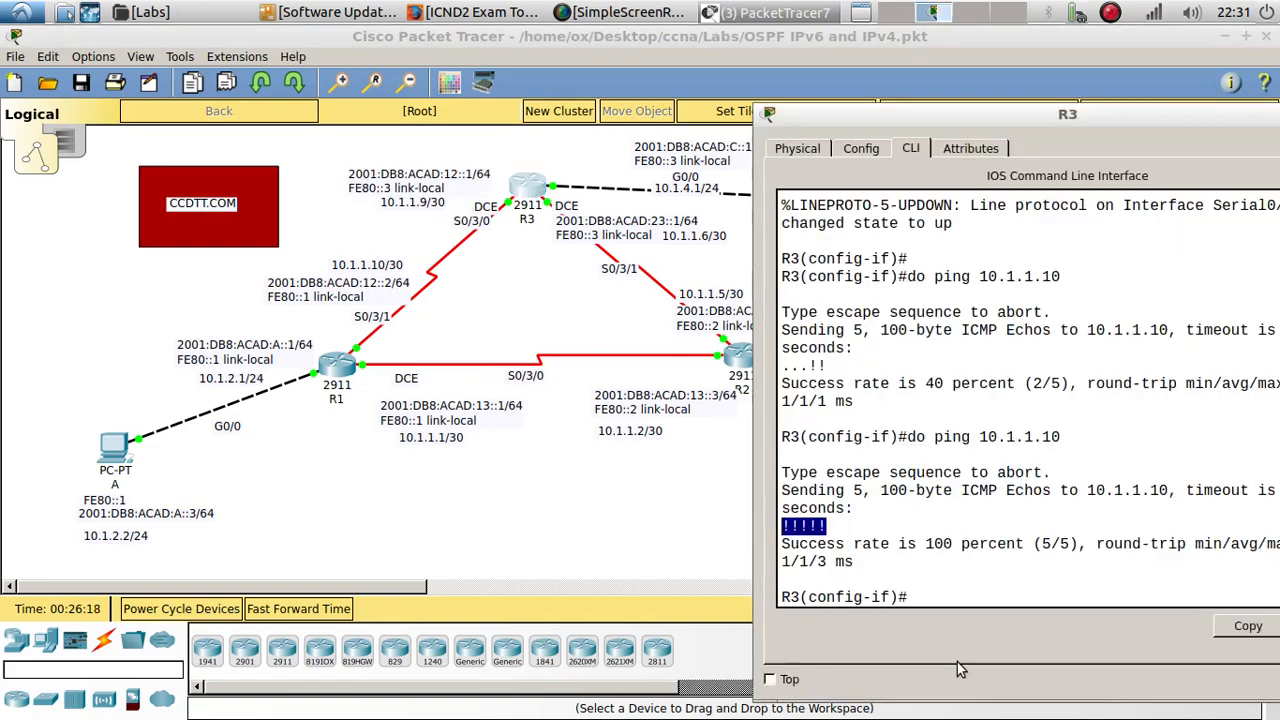
text(ipv)
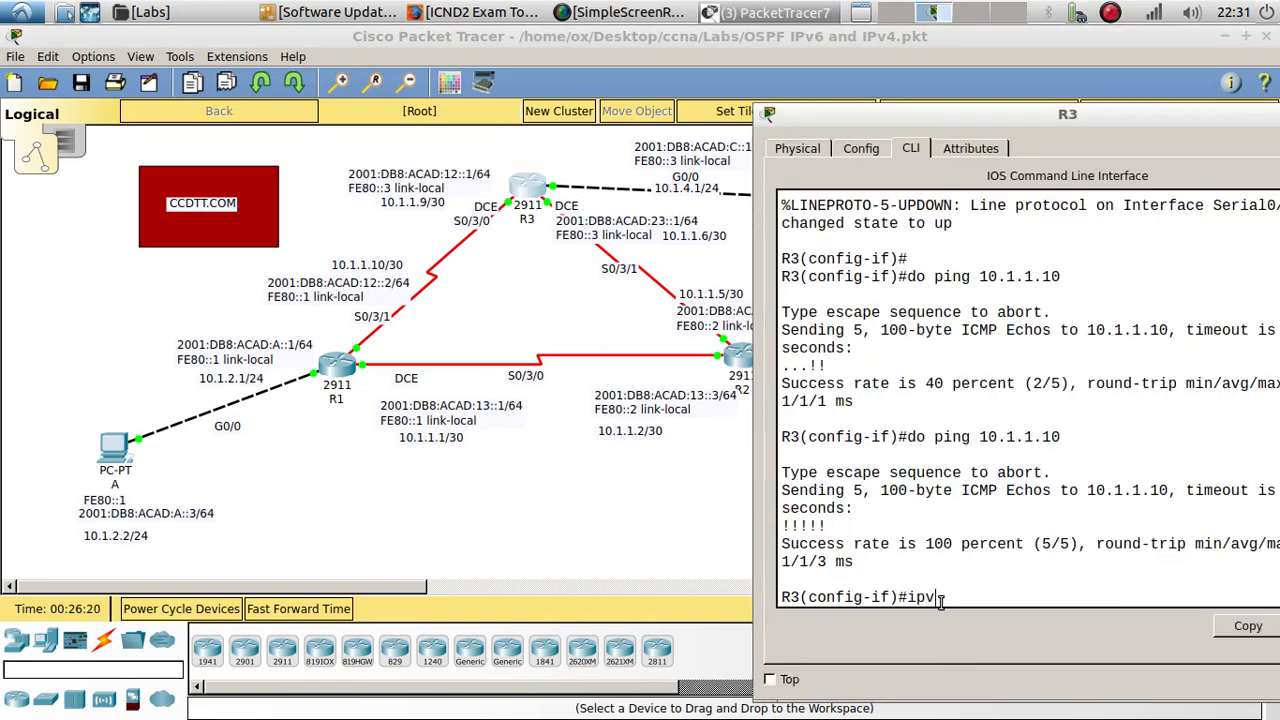
text(6 add)
key(Tab)
right_click(1040, 602)
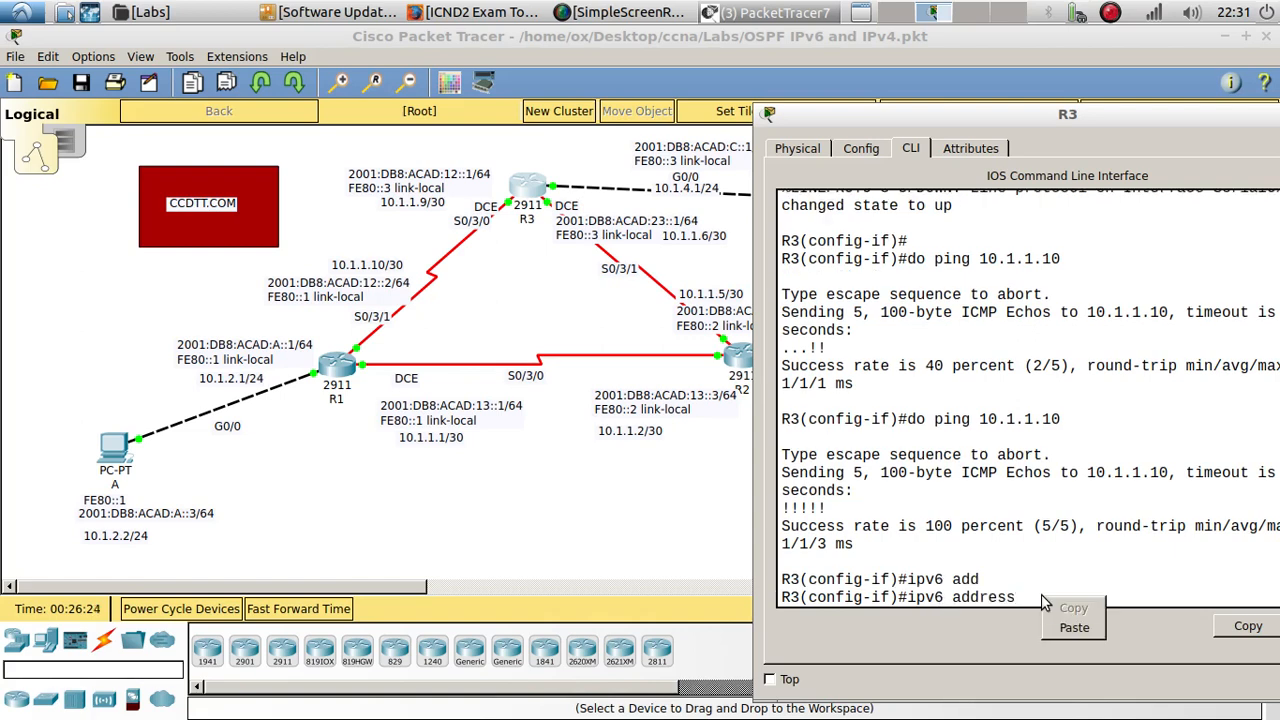
click(1074, 627)
key(Return)
key(Return)
key(Return)
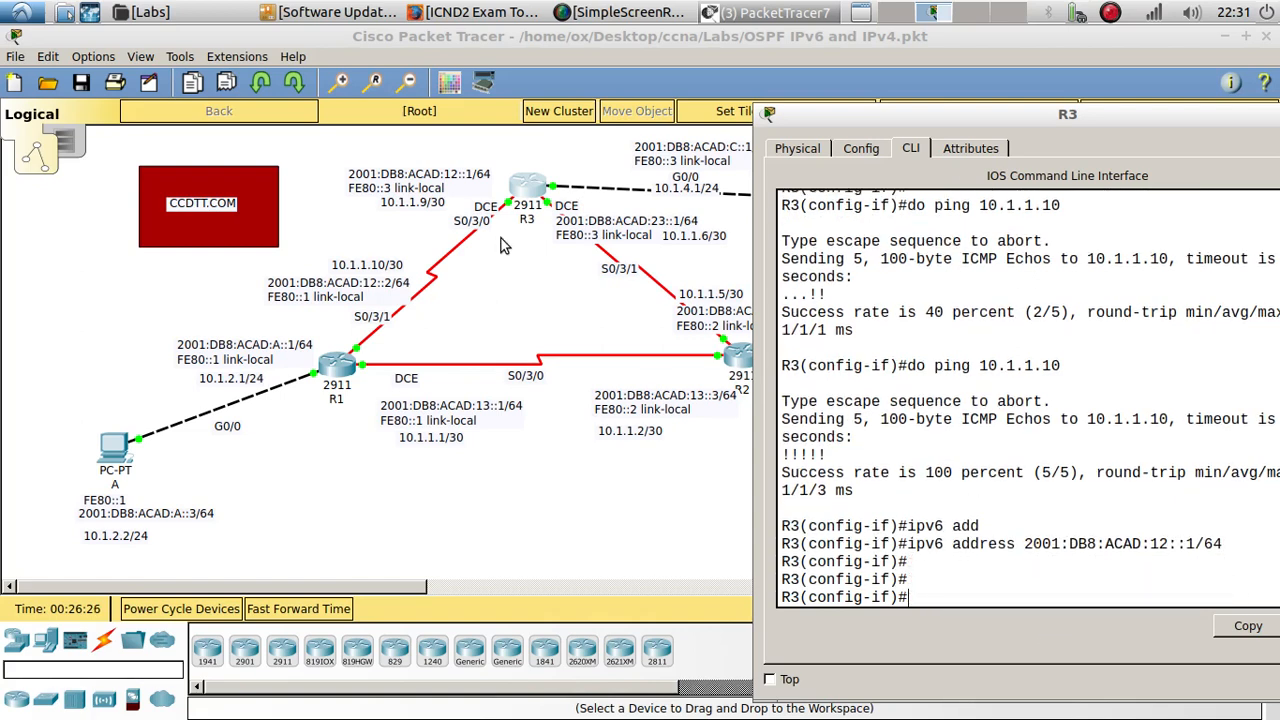
Ping R1's IPv6 address 2001:DB8:ACAD:12::2 from R3, copying the address from the topology label.
click(357, 297)
drag(389, 287, 326, 279)
key(ctrl+c)
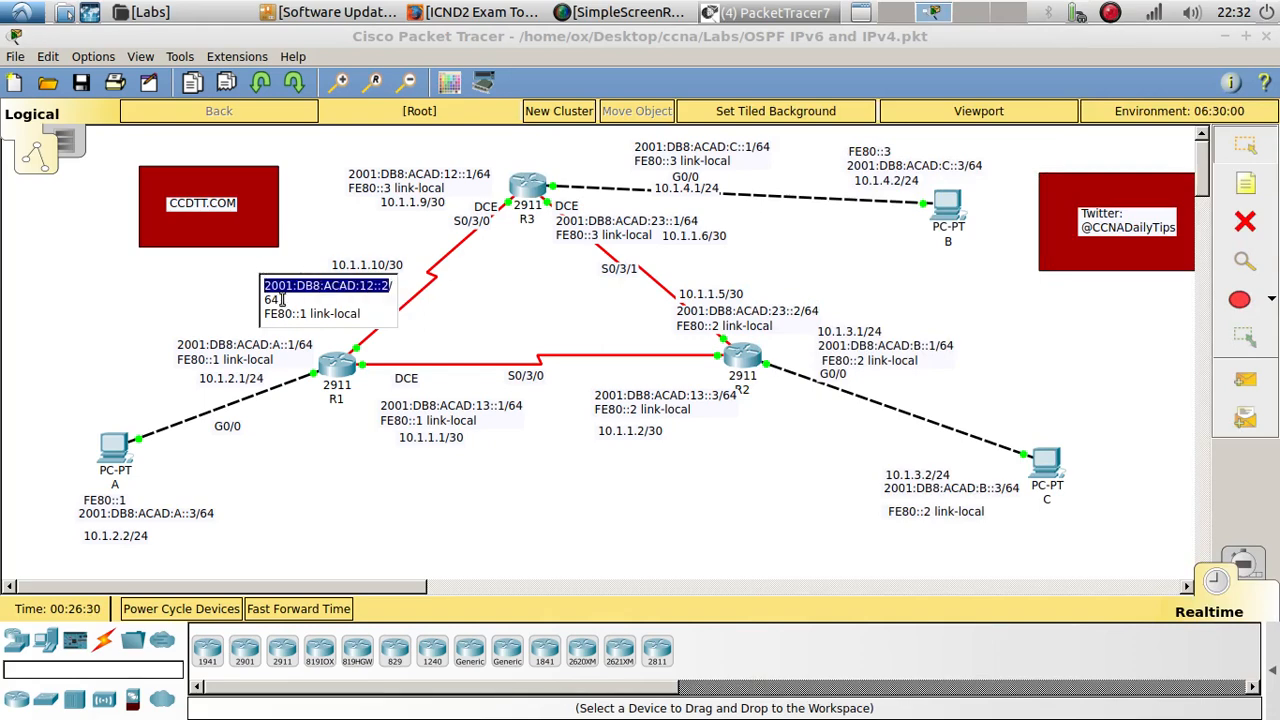
click(331, 454)
click(530, 188)
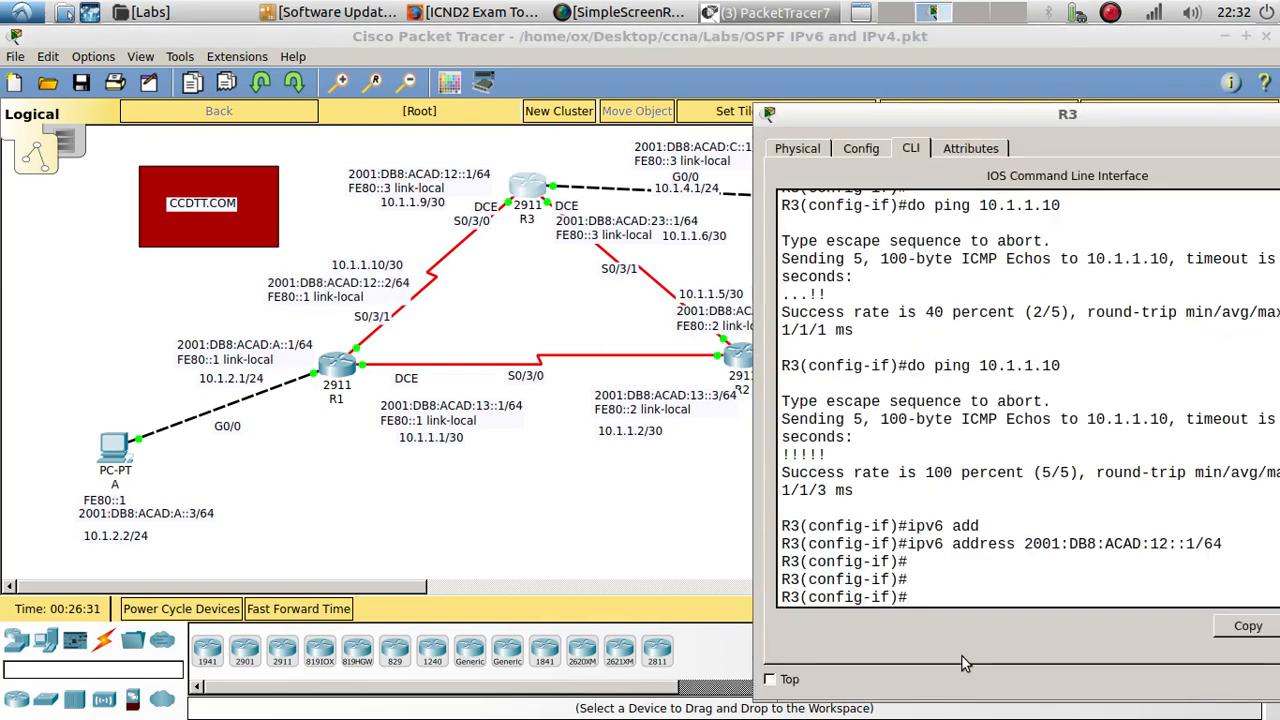
text(do ping)
right_click(1044, 596)
click(1092, 637)
key(Return)
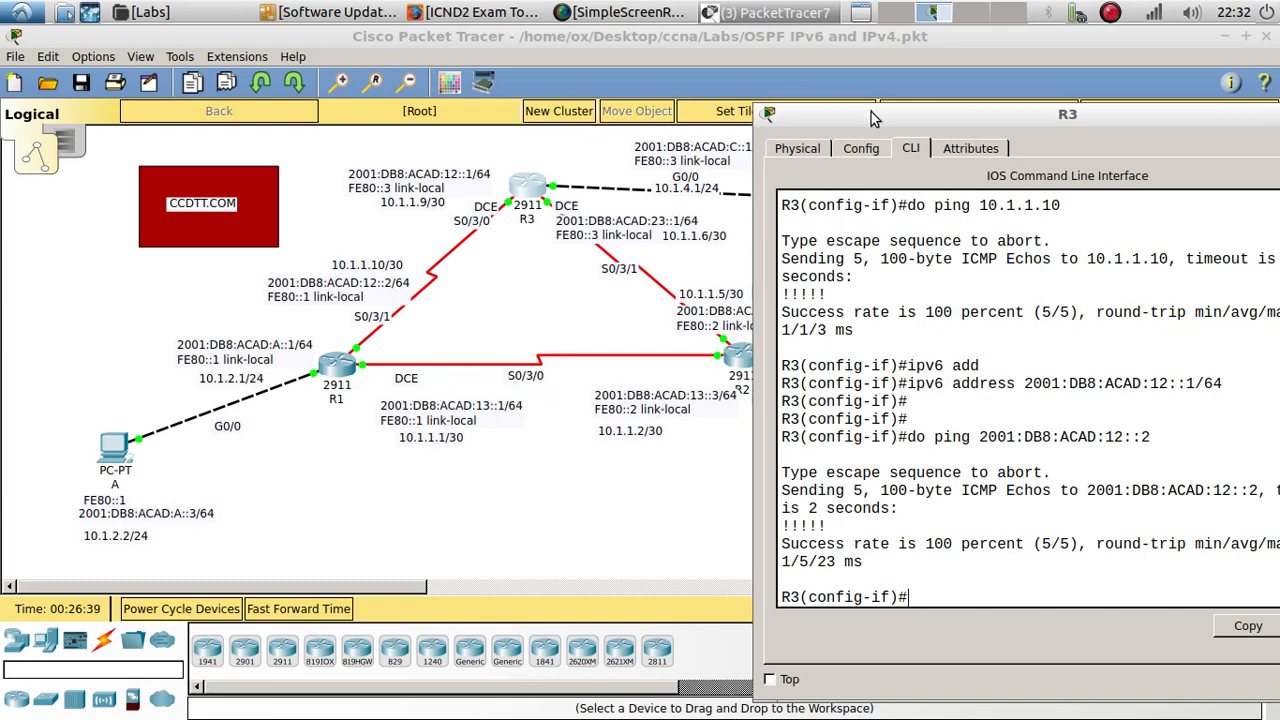
Reposition R3's window, leave interface configuration and enable IPv6 unicast routing on R3.
drag(874, 116, 846, 298)
drag(943, 294, 914, 93)
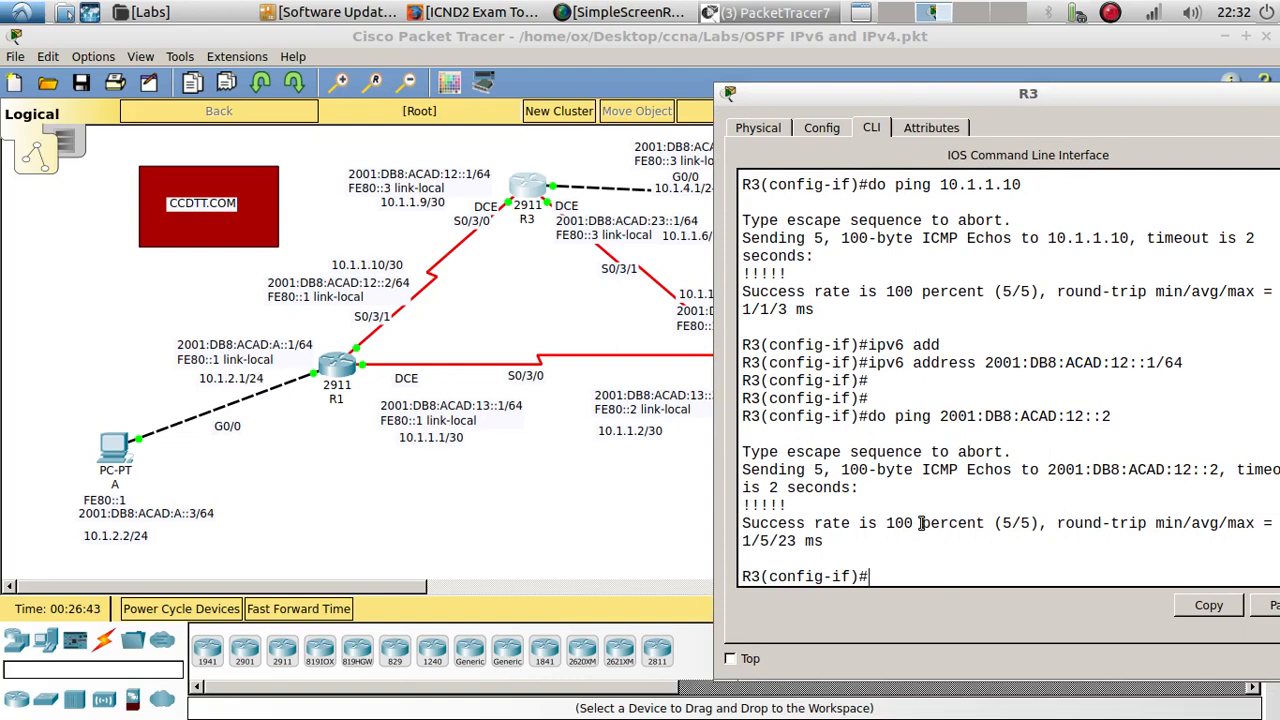
text(exit)
key(Return)
key(Return)
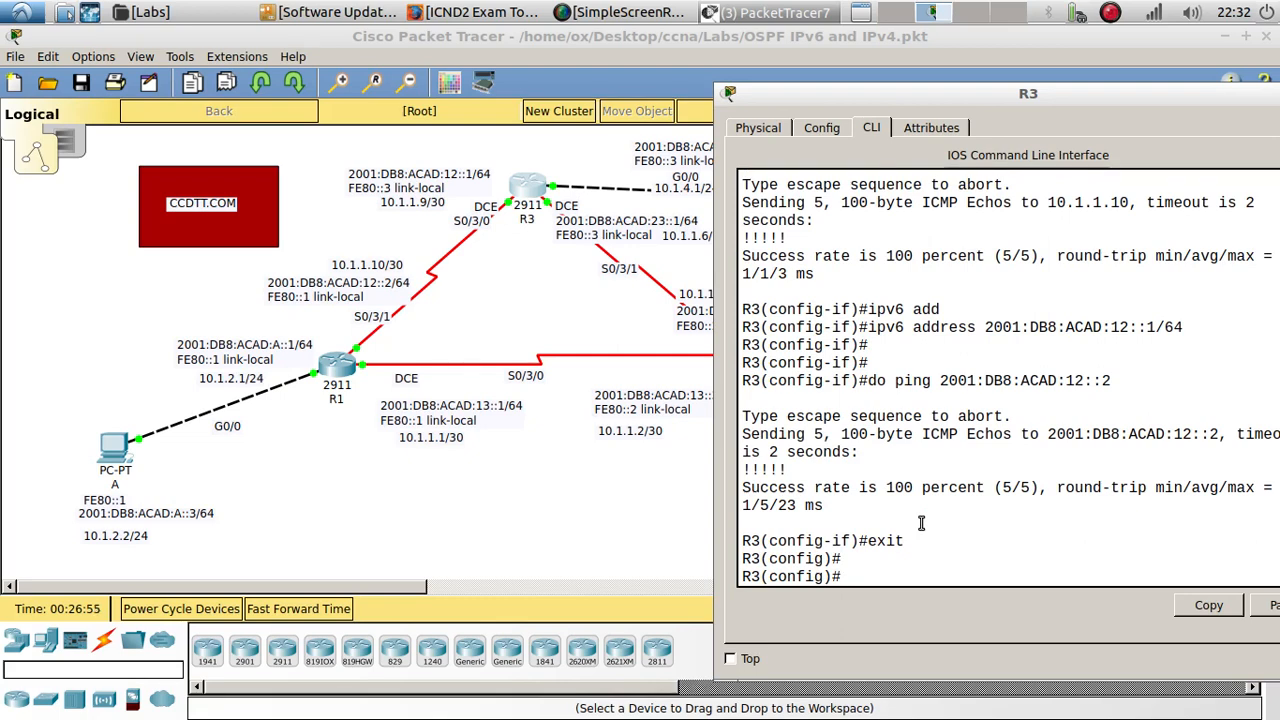
text(ipv6 u)
key(Tab)
key(Return)
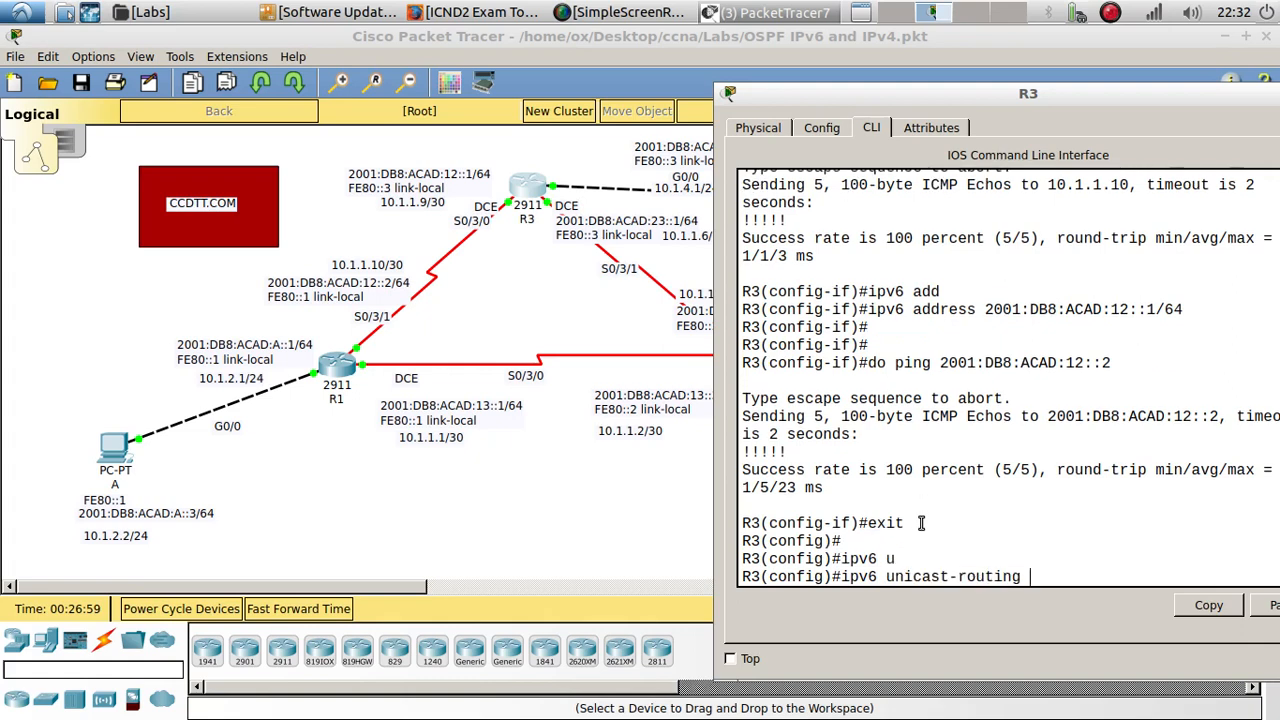
key(Return)
Create IPv6 OSPF process 1 on R3 with router ID 3.3.3.3.
text(ip)
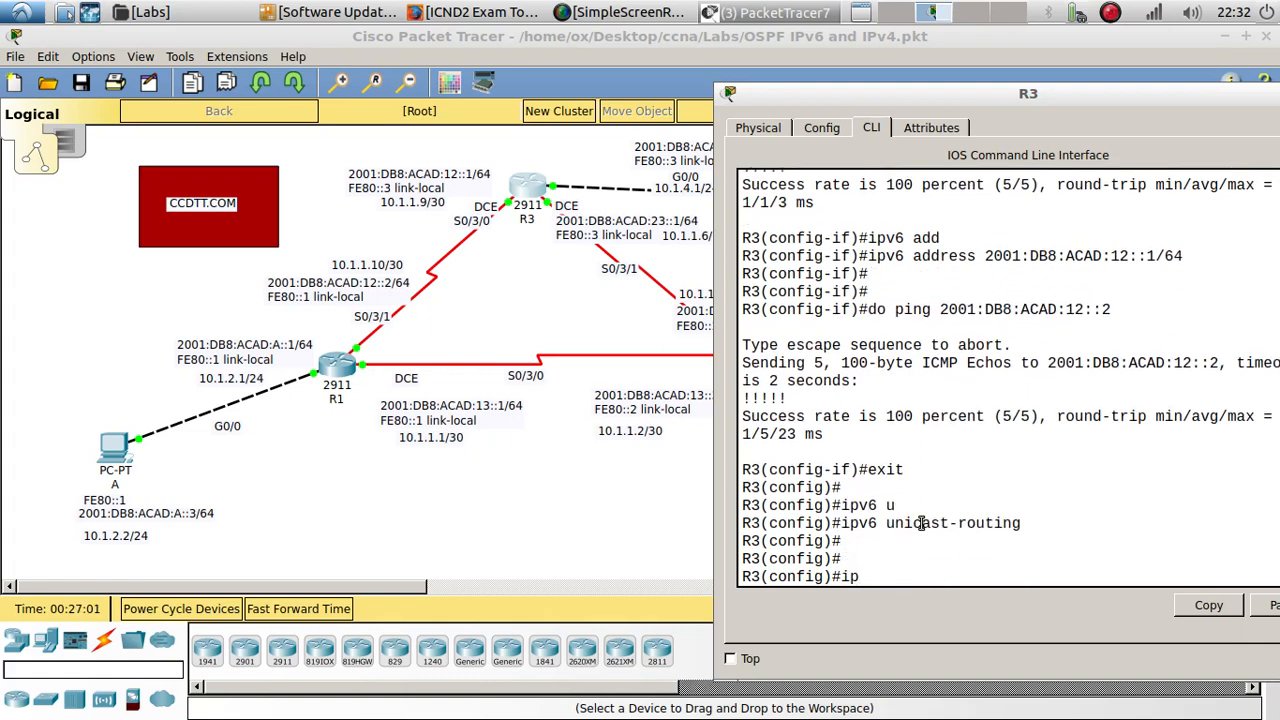
text(v6 router osp)
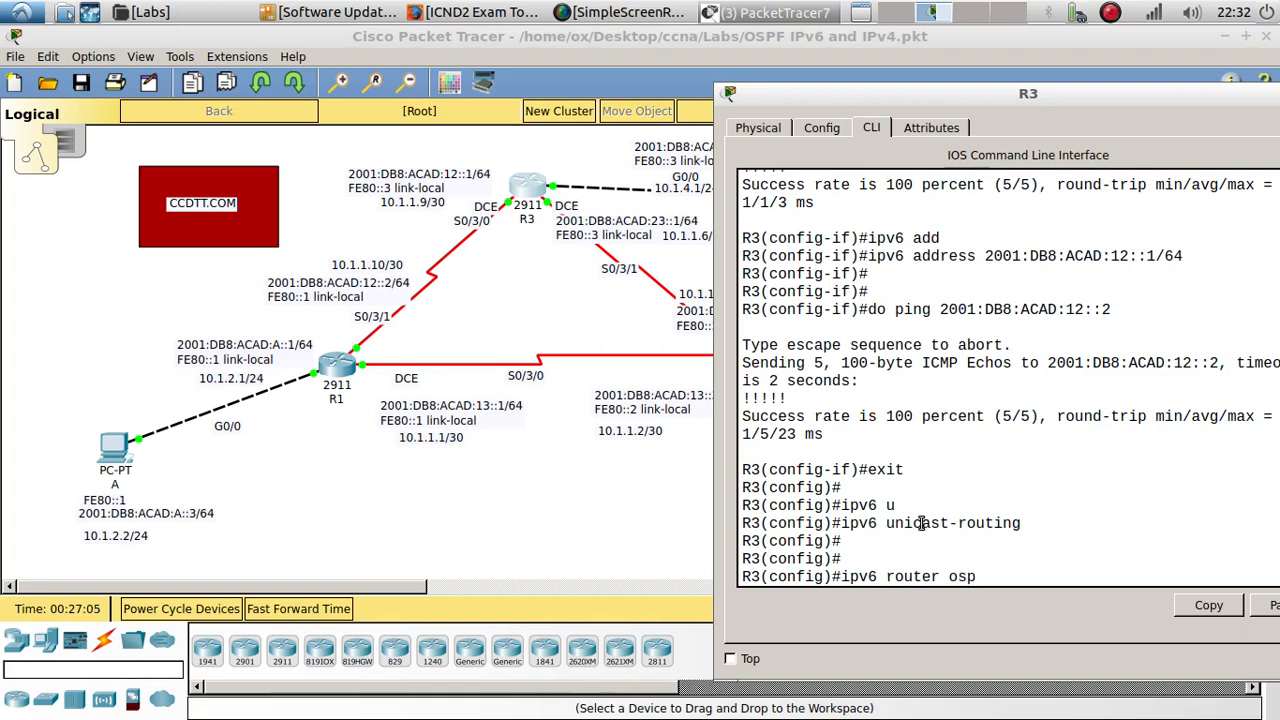
key(Tab)
text(1)
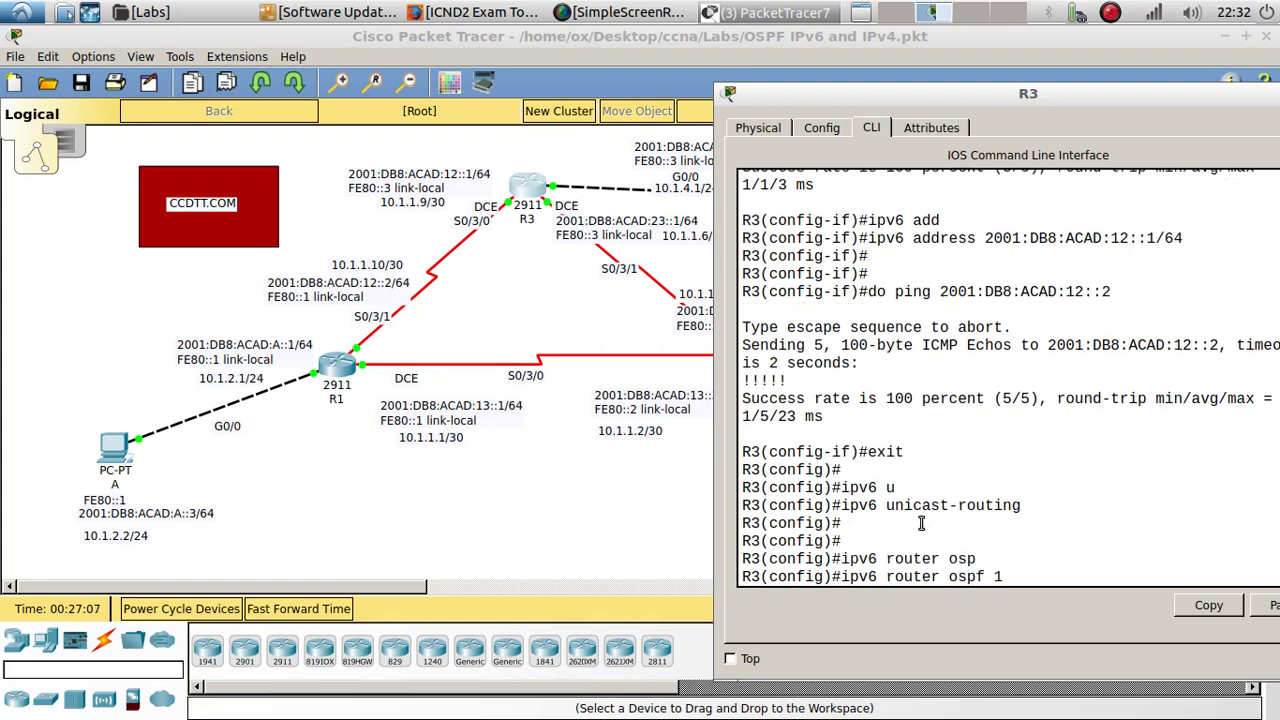
key(Return)
key(Return)
text(rou)
key(Tab)
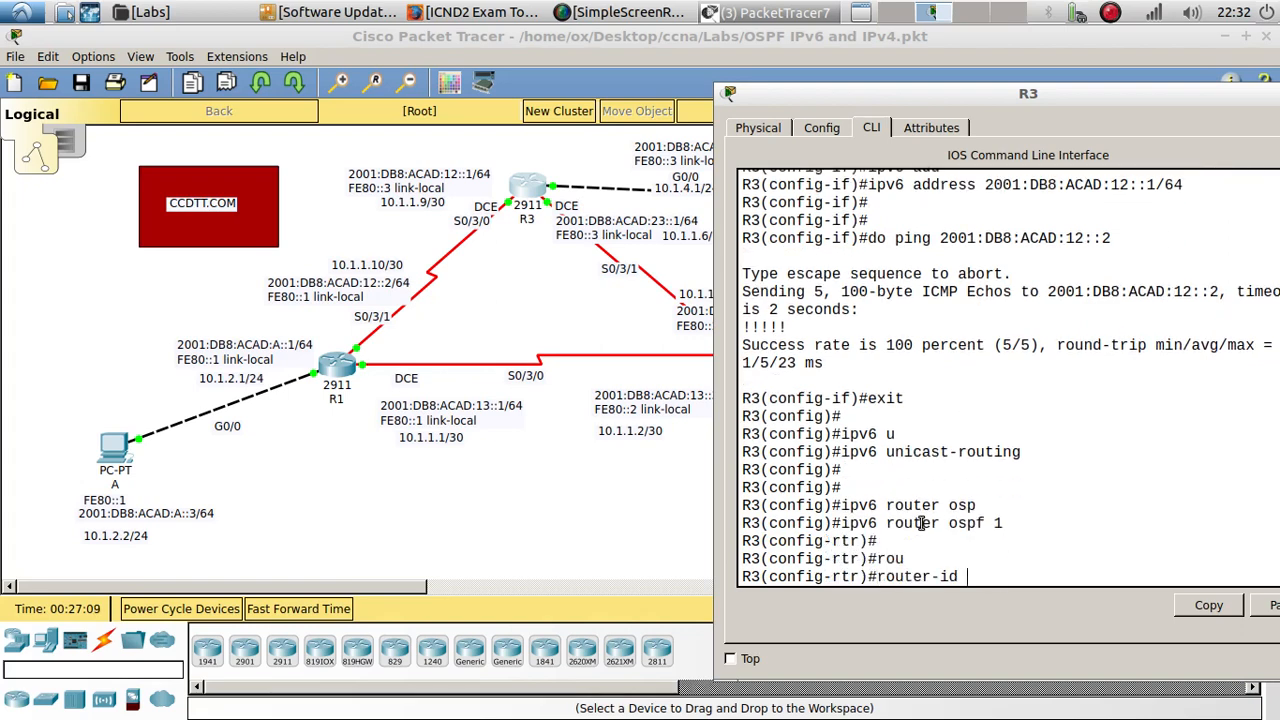
text(3.3.3.3)
key(Return)
Enable IPv6 OSPF process 1 in area 0 on R3's s0/3/0 interface and check the adjacency with its neighbor.
text(in)
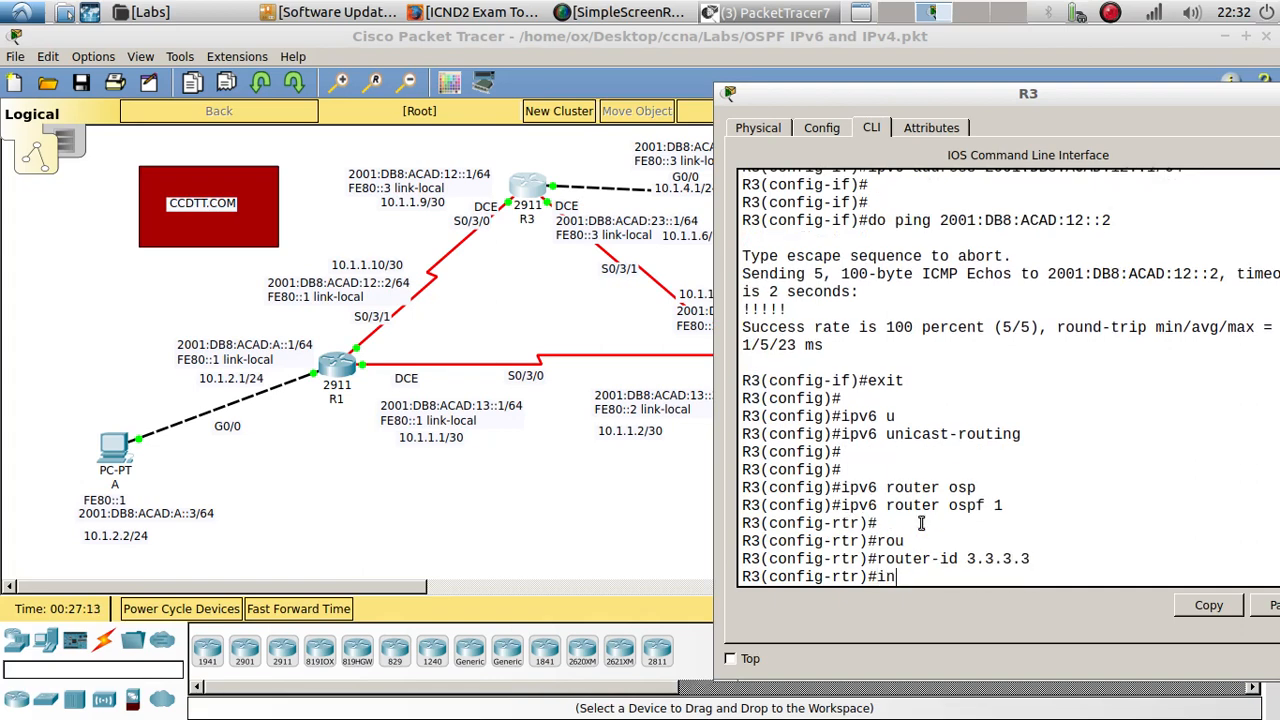
text(t s0/3/0)
key(Return)
key(Return)
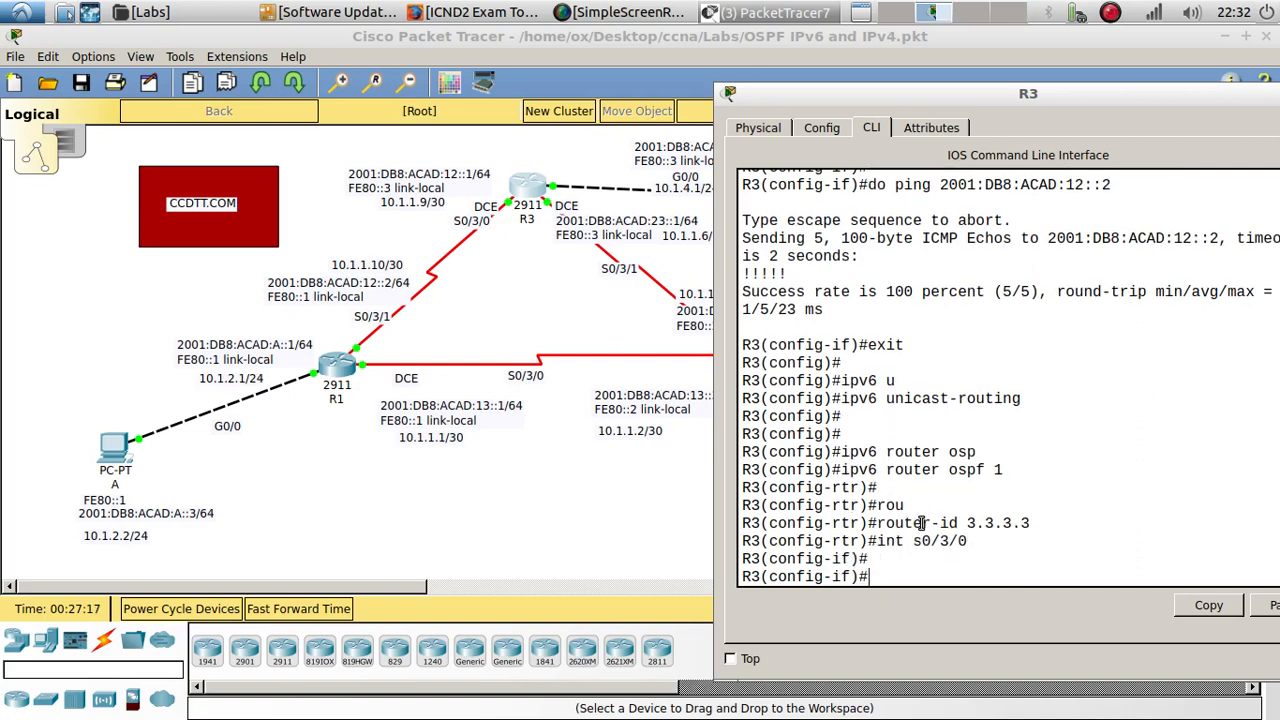
text(ipv6 os)
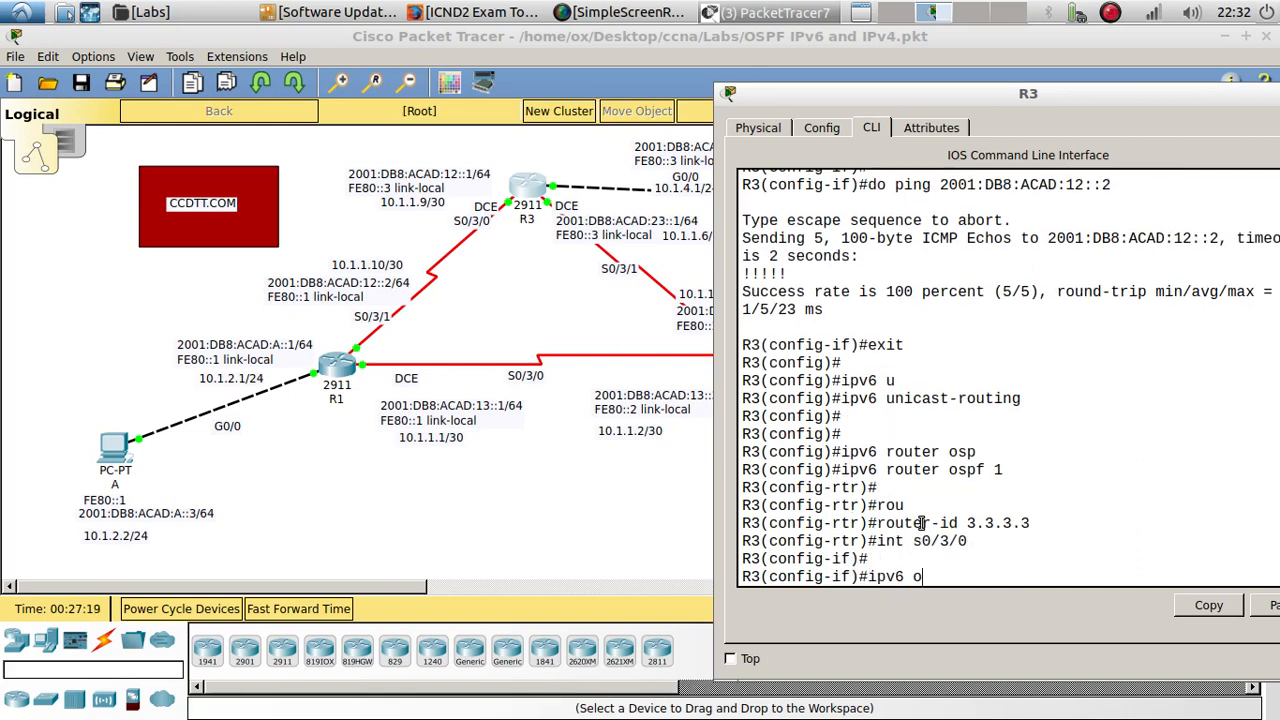
key(Tab)
text(1)
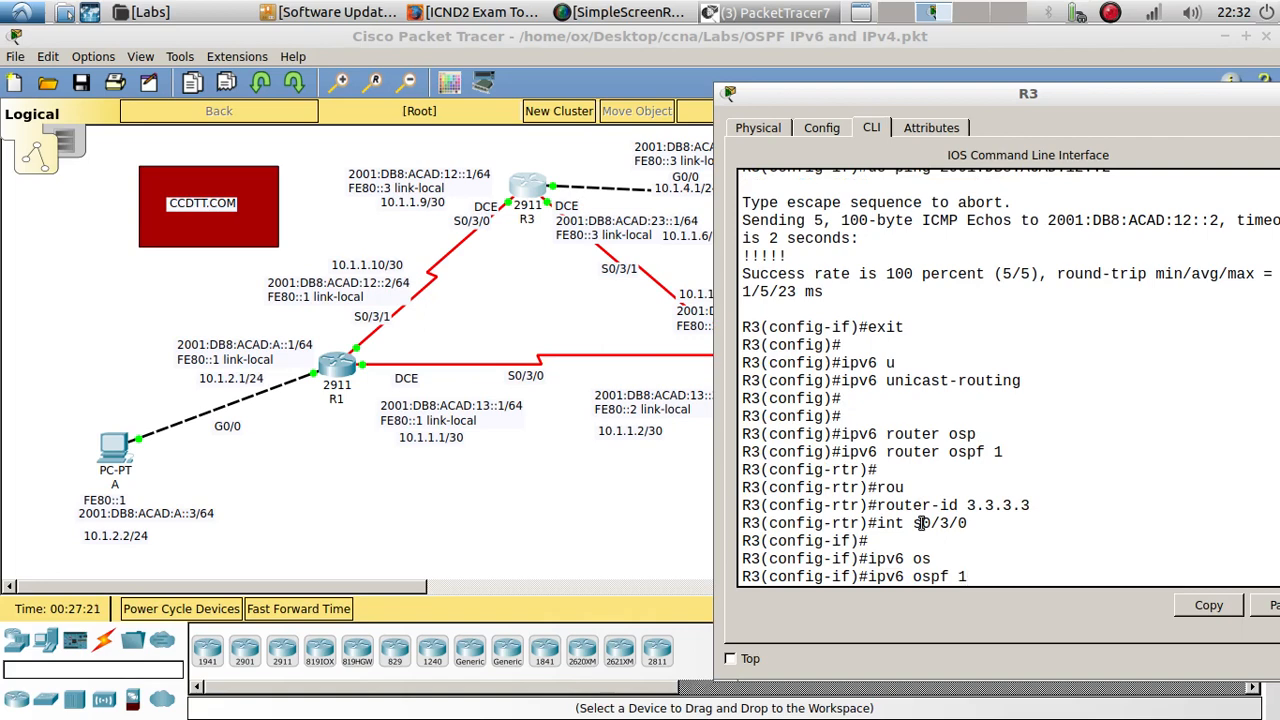
key(Tab)
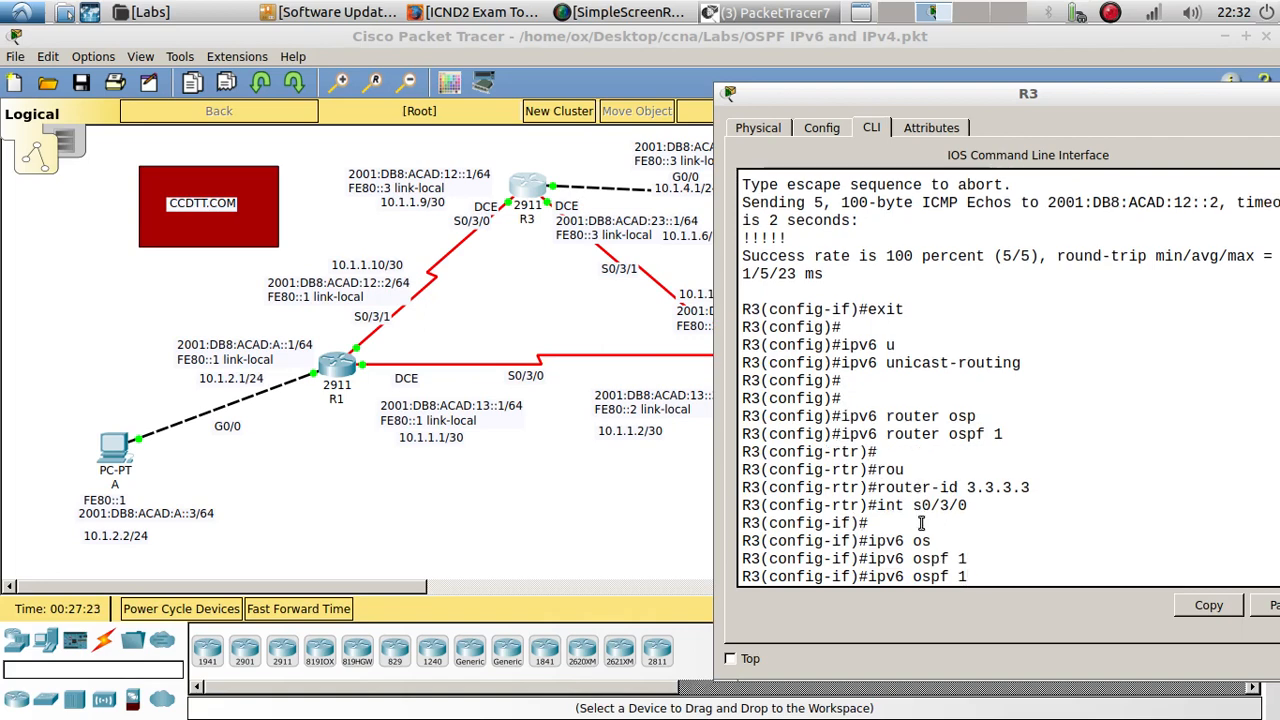
text(ar)
key(Tab)
key(Return)
key(Return)
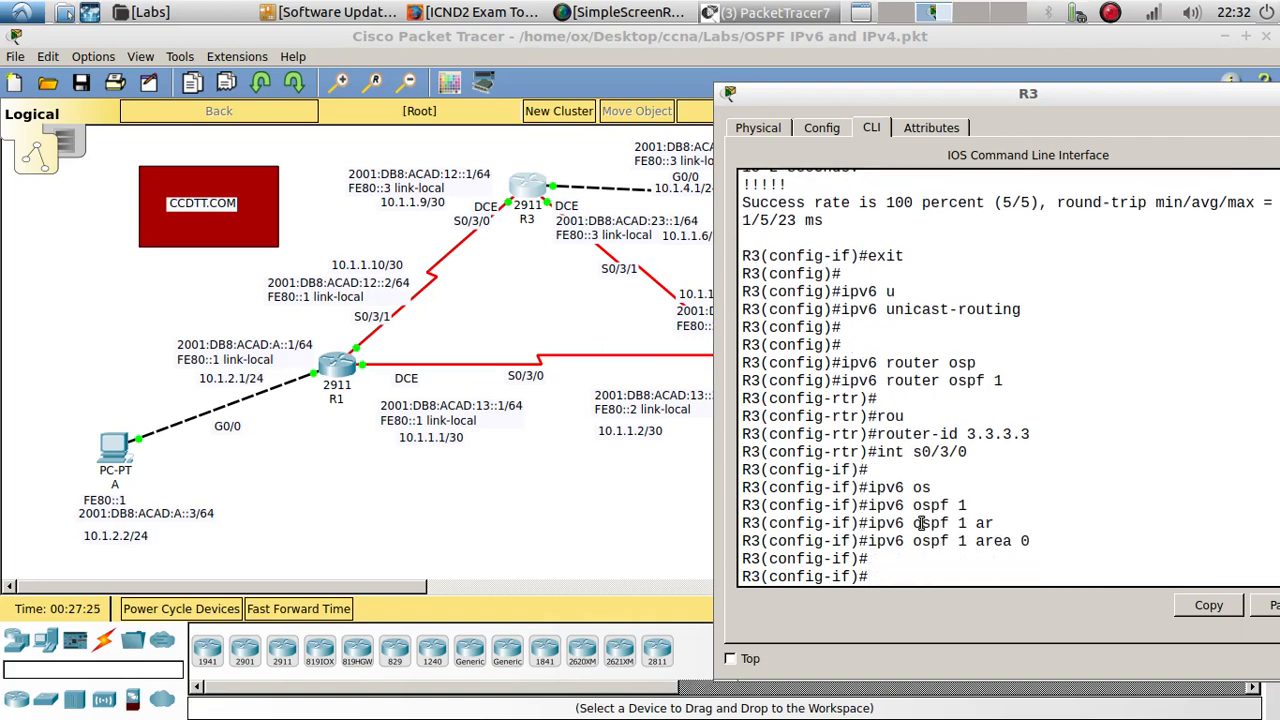
key(Return)
key(Return)
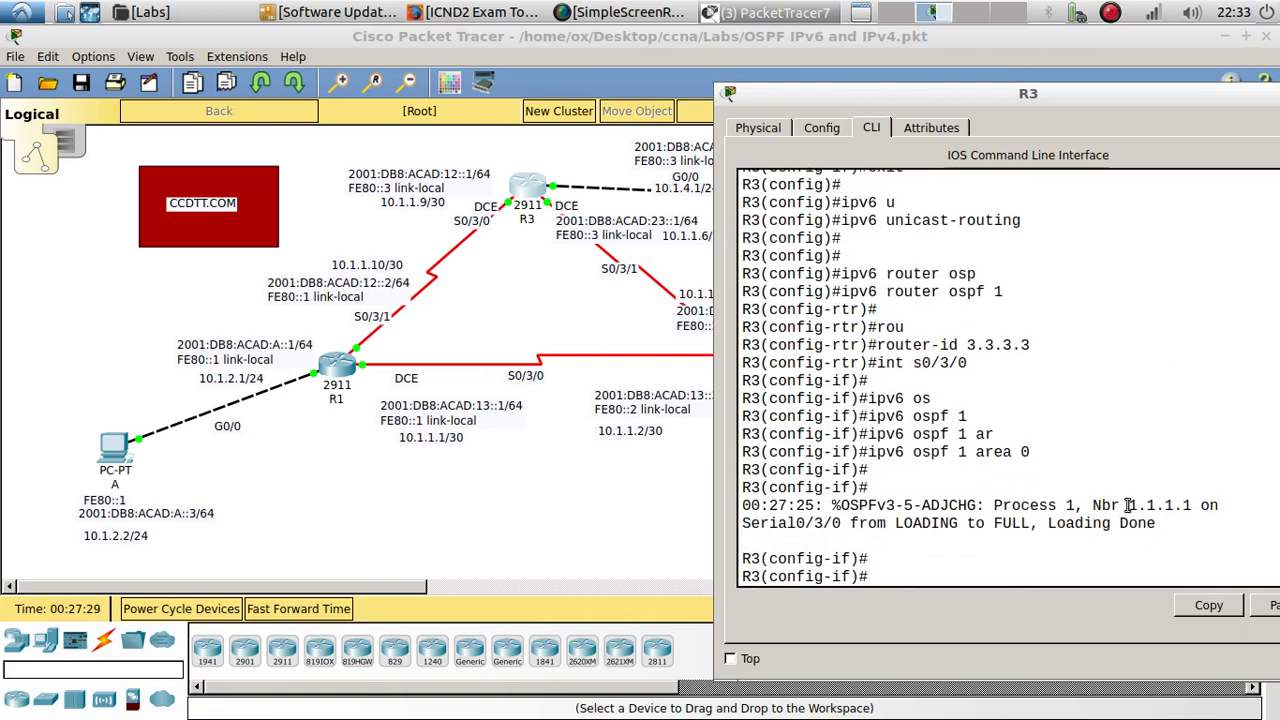
drag(1138, 506, 1184, 509)
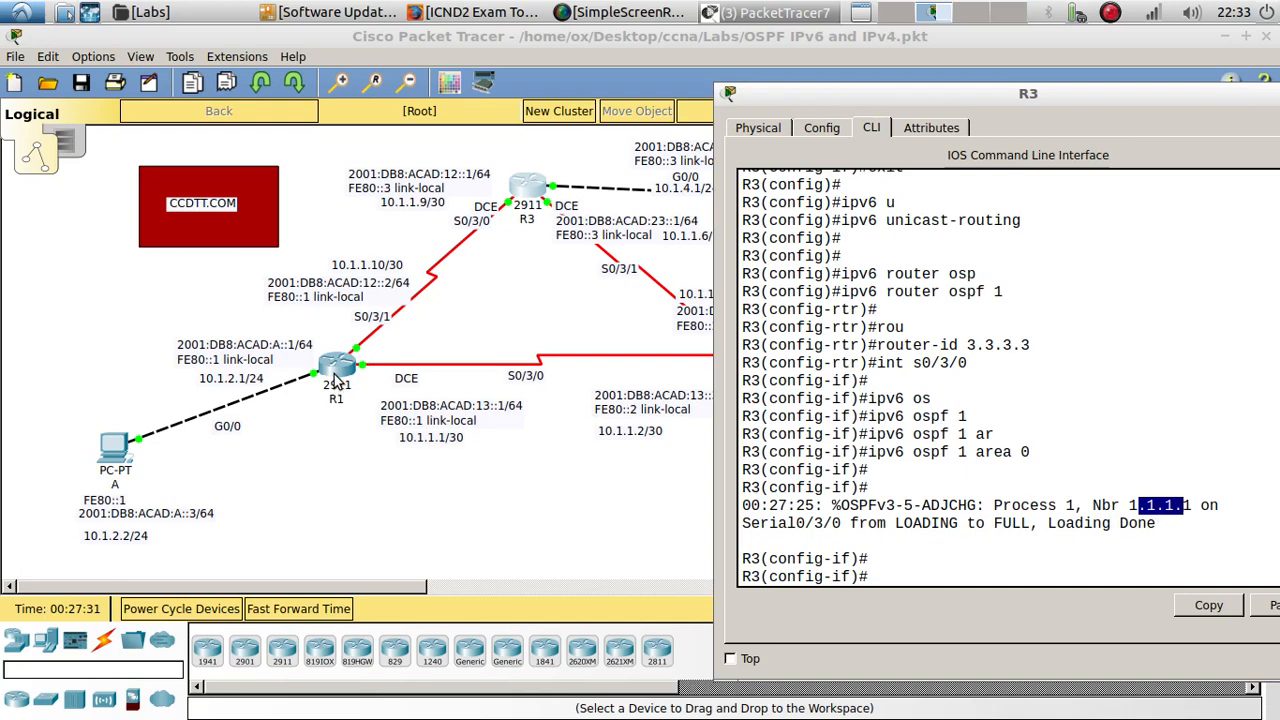
Enable IPv6 OSPF process 1 in area 0 on R3's s0/3/1 interface and check the adjacency with its neighbor.
click(896, 586)
text(int s0/3/0)
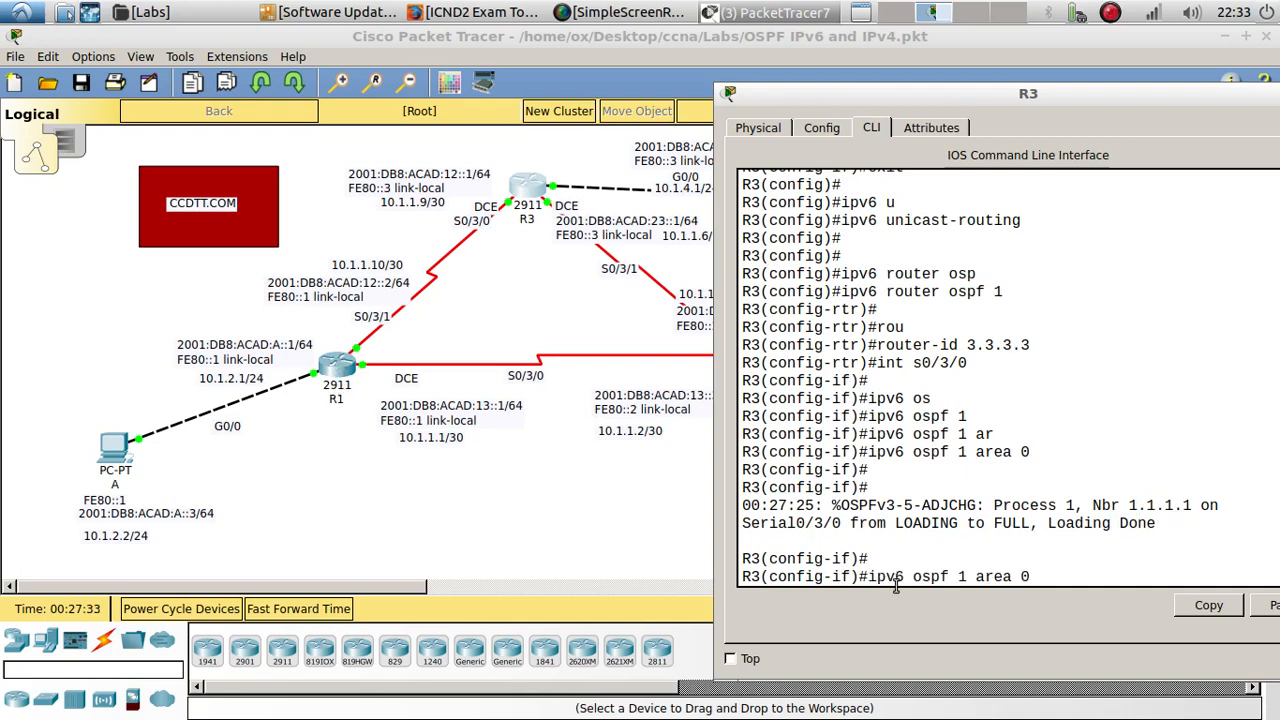
key(BackSpace)
text(1)
key(Return)
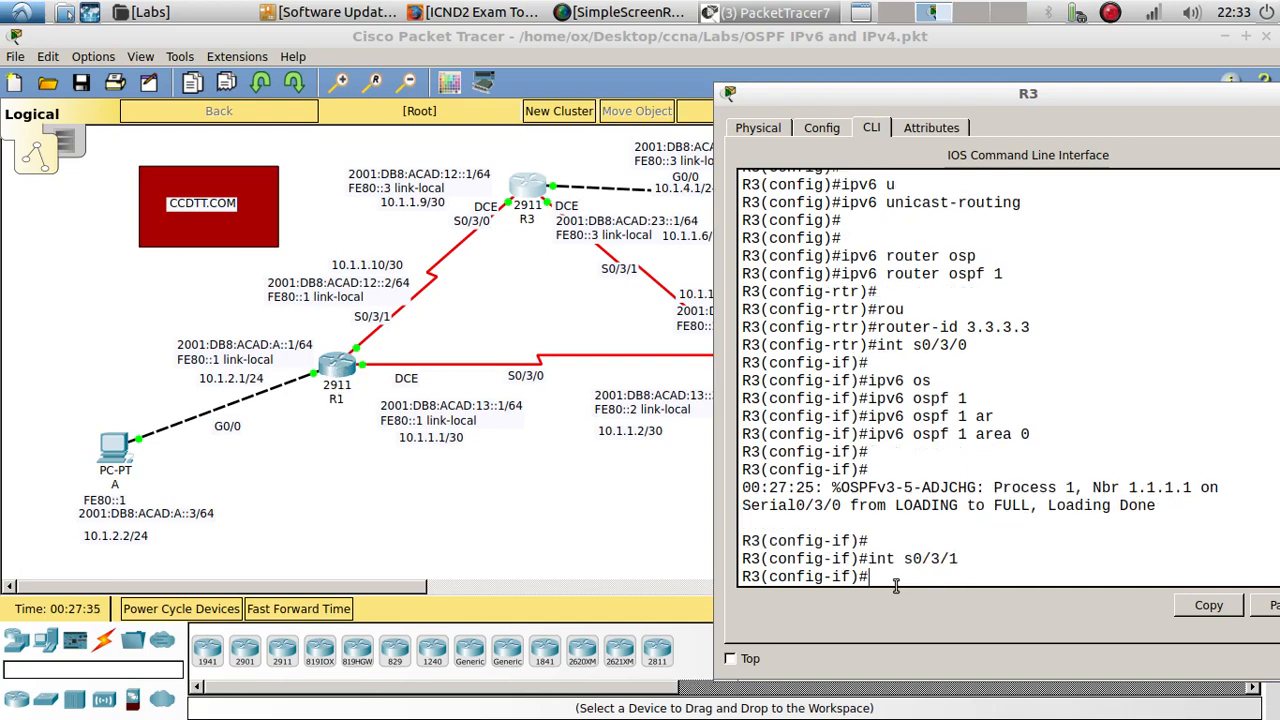
key(Up)
key(Up)
key(Return)
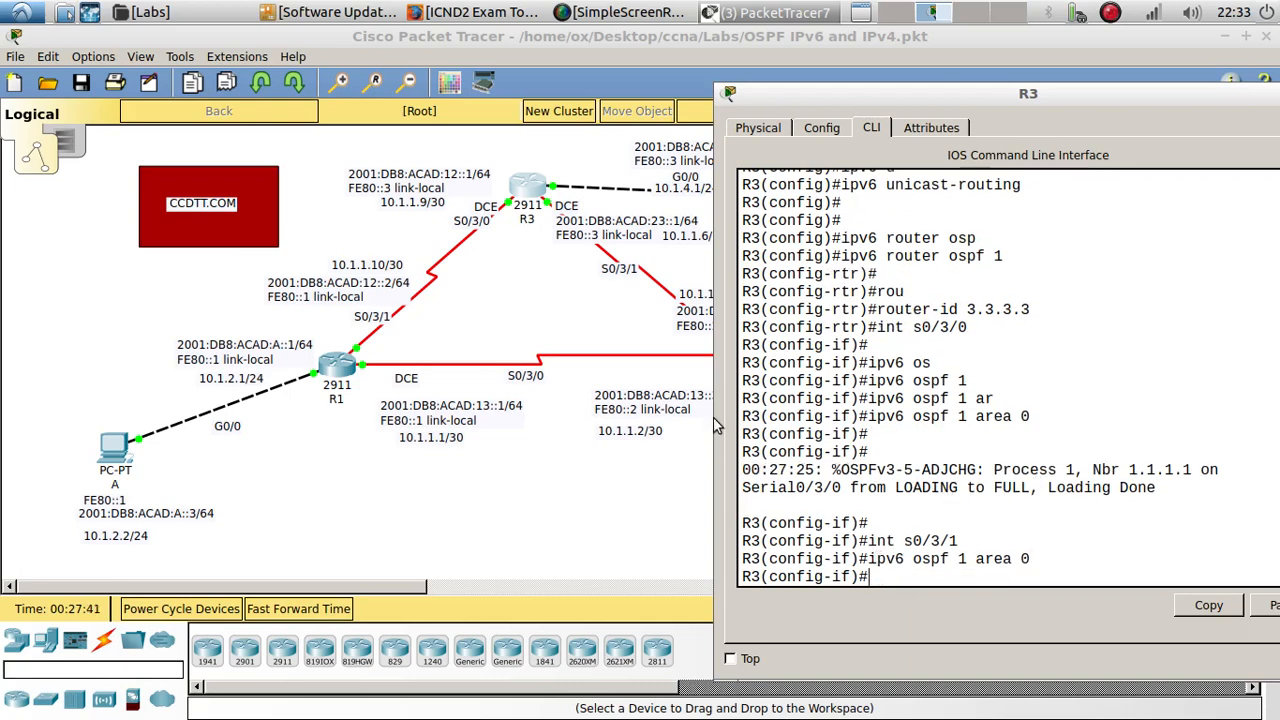
drag(805, 105, 765, 95)
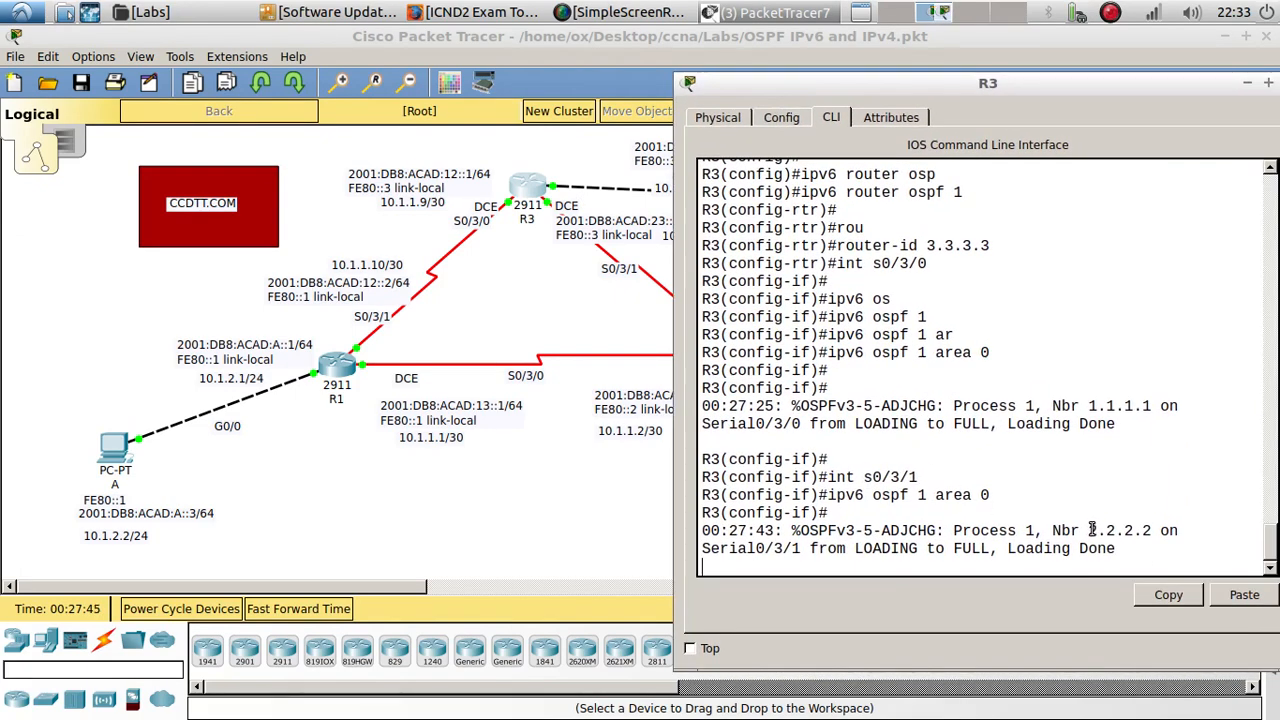
drag(1089, 530, 1157, 538)
click(1088, 565)
key(Return)
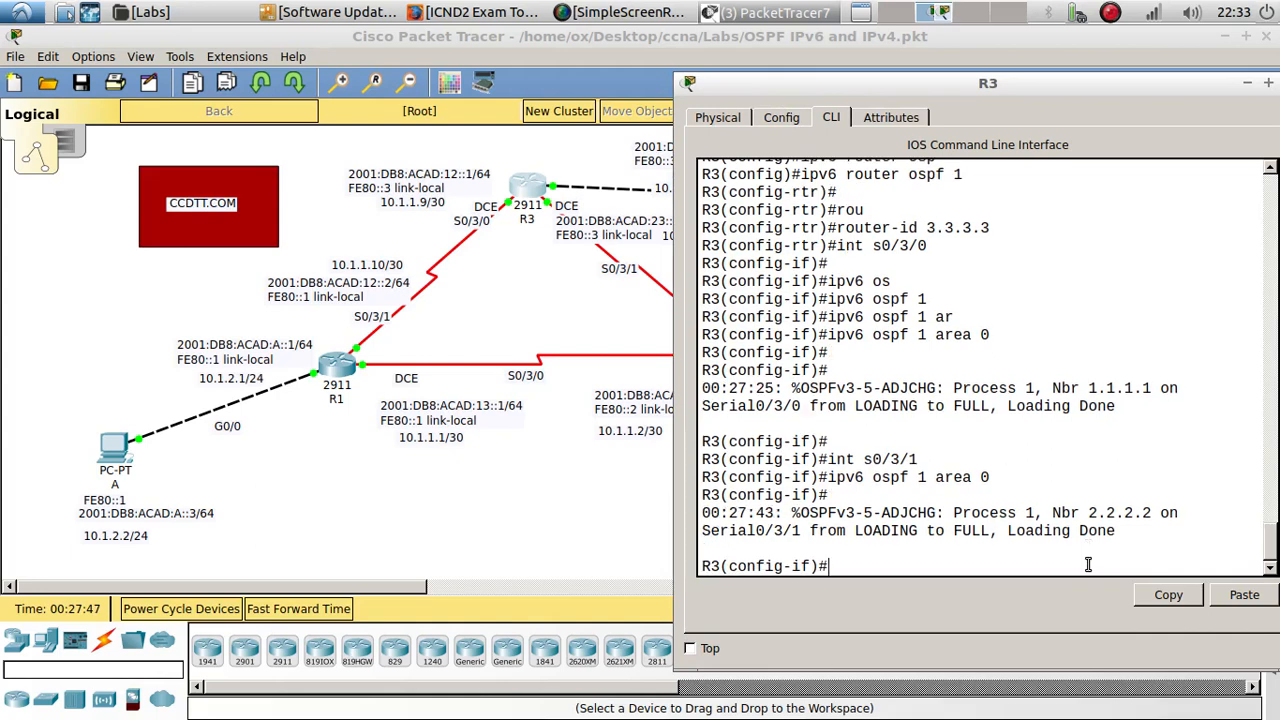
Enable IPv6 OSPF process 1 in area 0 on R3's g0/0 interface, then leave interface configuration.
key(Up)
key(Up)
key(BackSpace)
key(BackSpace)
key(BackSpace)
key(BackSpace)
key(BackSpace)
text(d)
key(BackSpace)
text(g/)
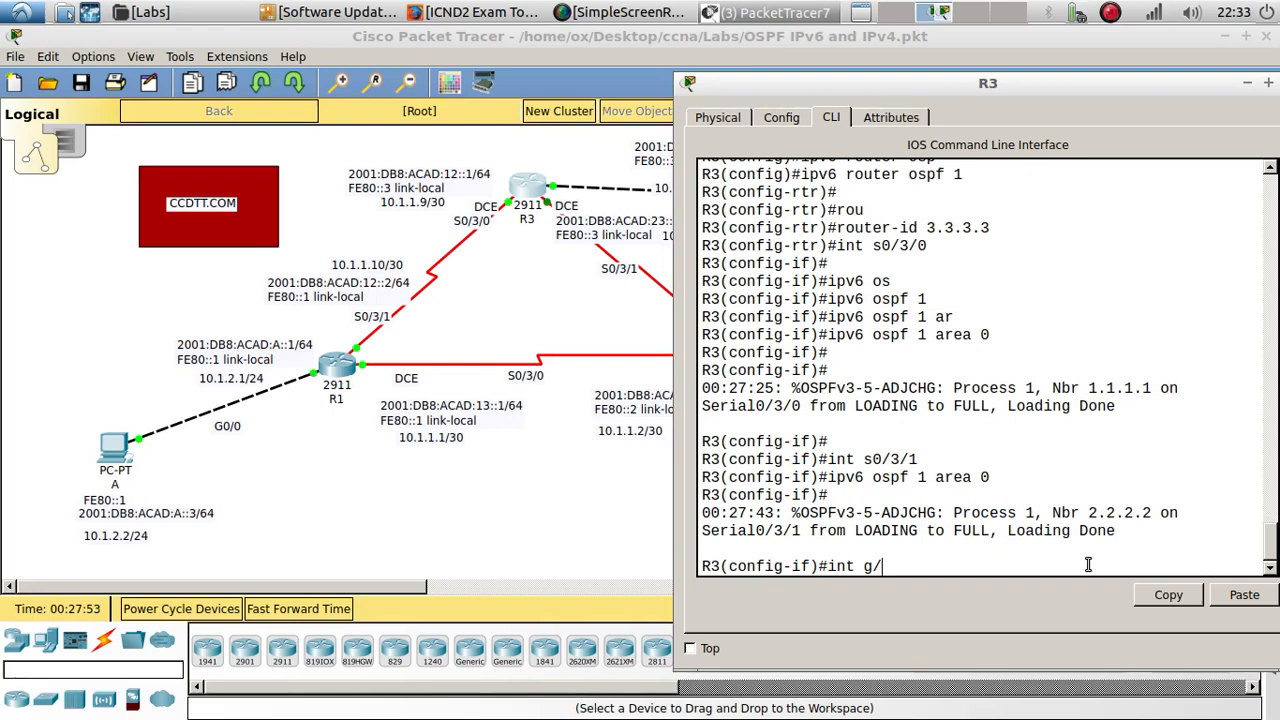
key(BackSpace)
text(0/0)
key(Return)
text(ipv6 ospf 1 area 0)
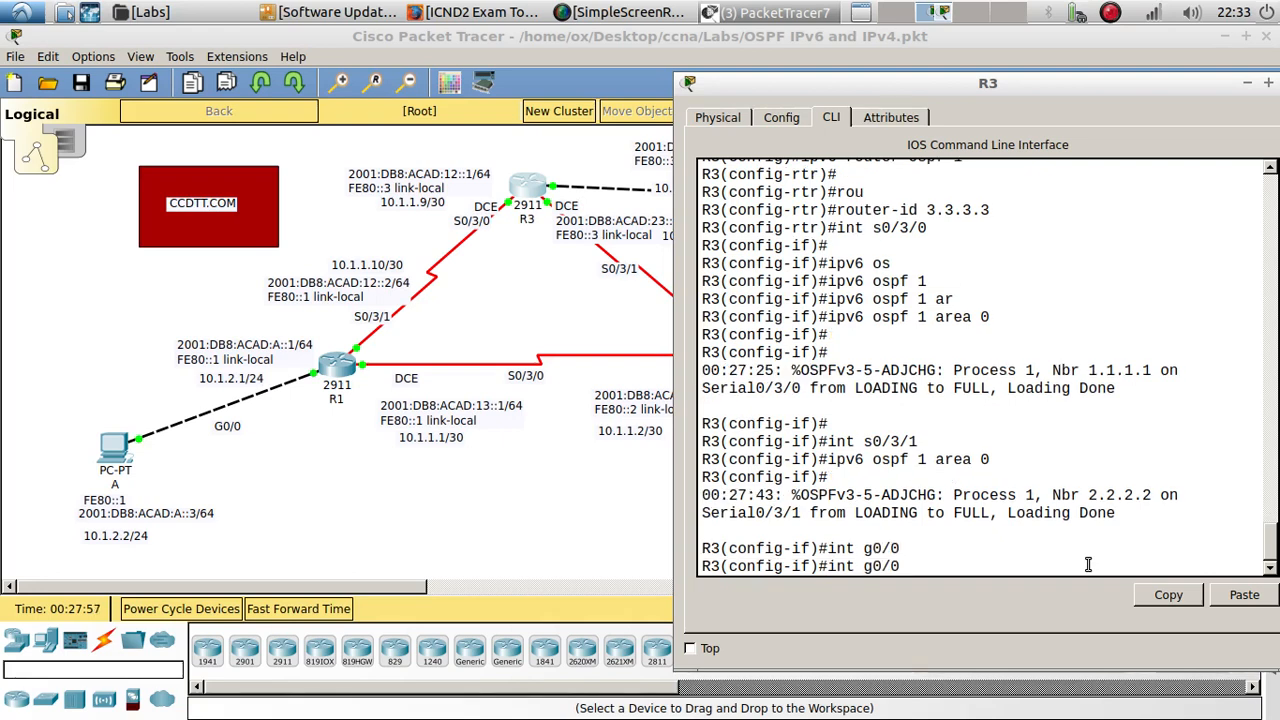
key(Return)
key(Return)
key(Return)
text(e)
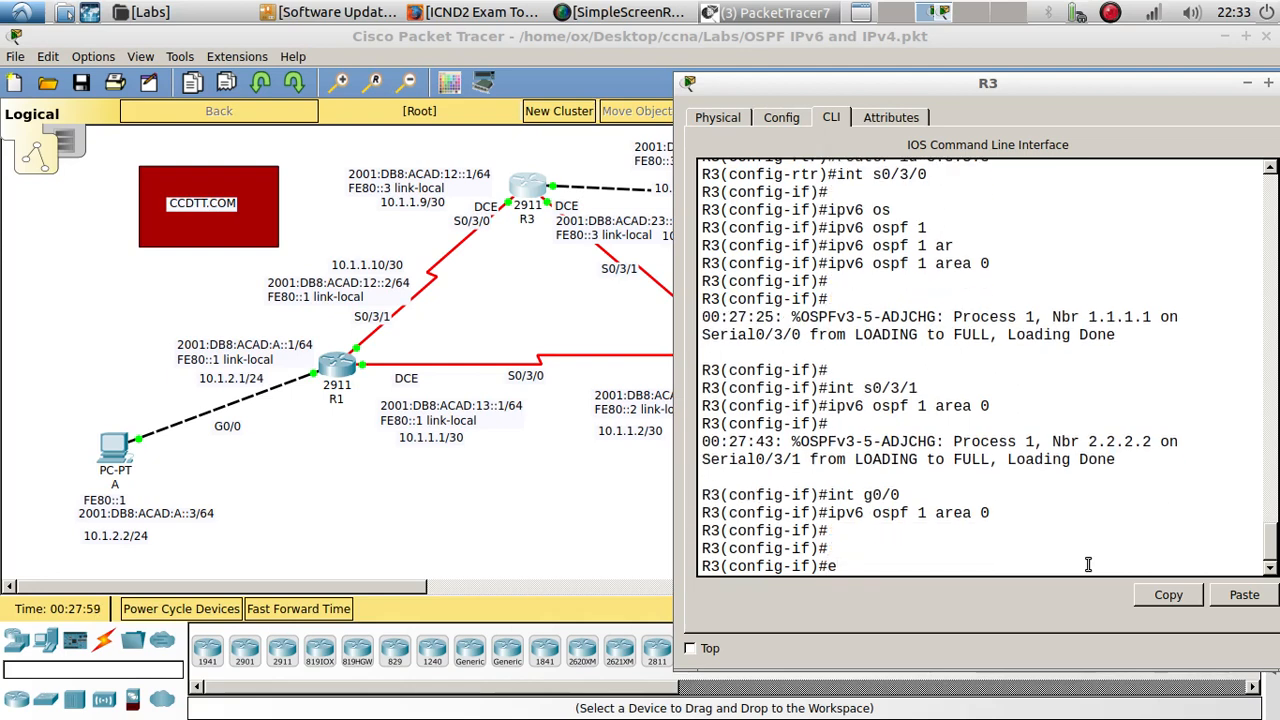
text(xit)
key(Return)
key(Return)
key(Return)
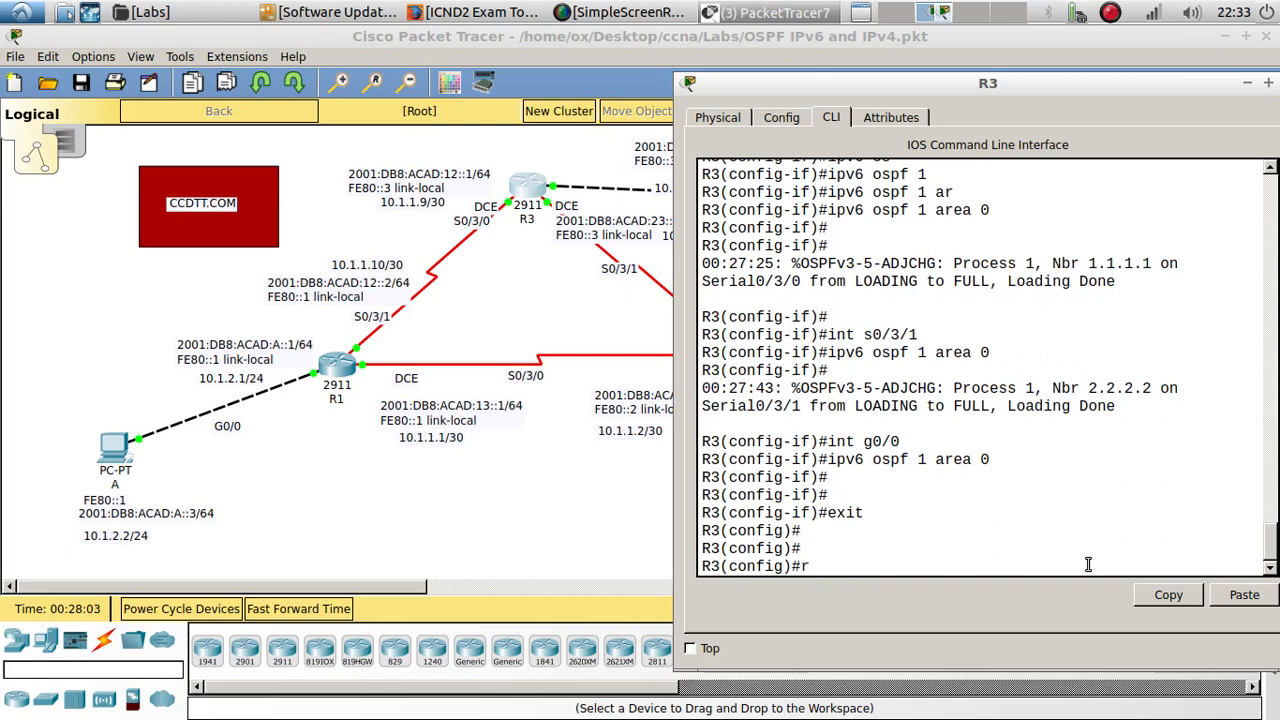
Enter IPv4 OSPF process 1 configuration on R3.
text(outer os)
key(Tab)
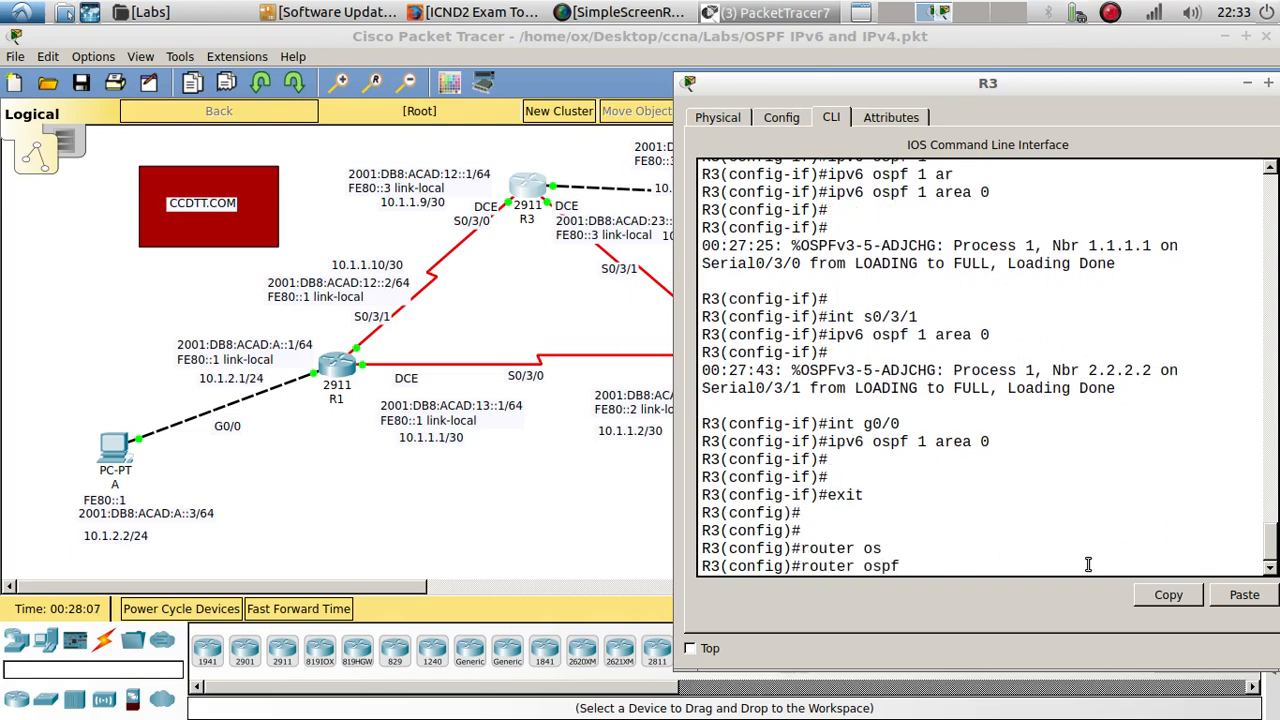
text(1)
key(Return)
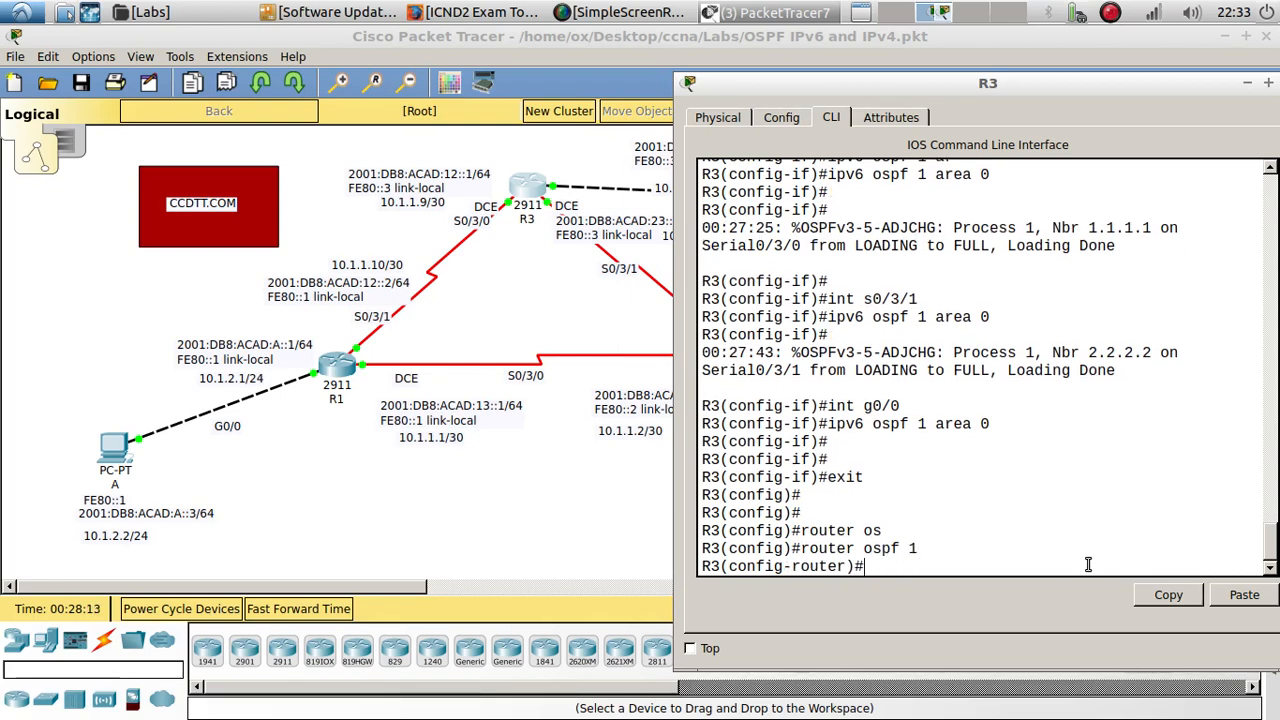
text(nei)
key(Tab)
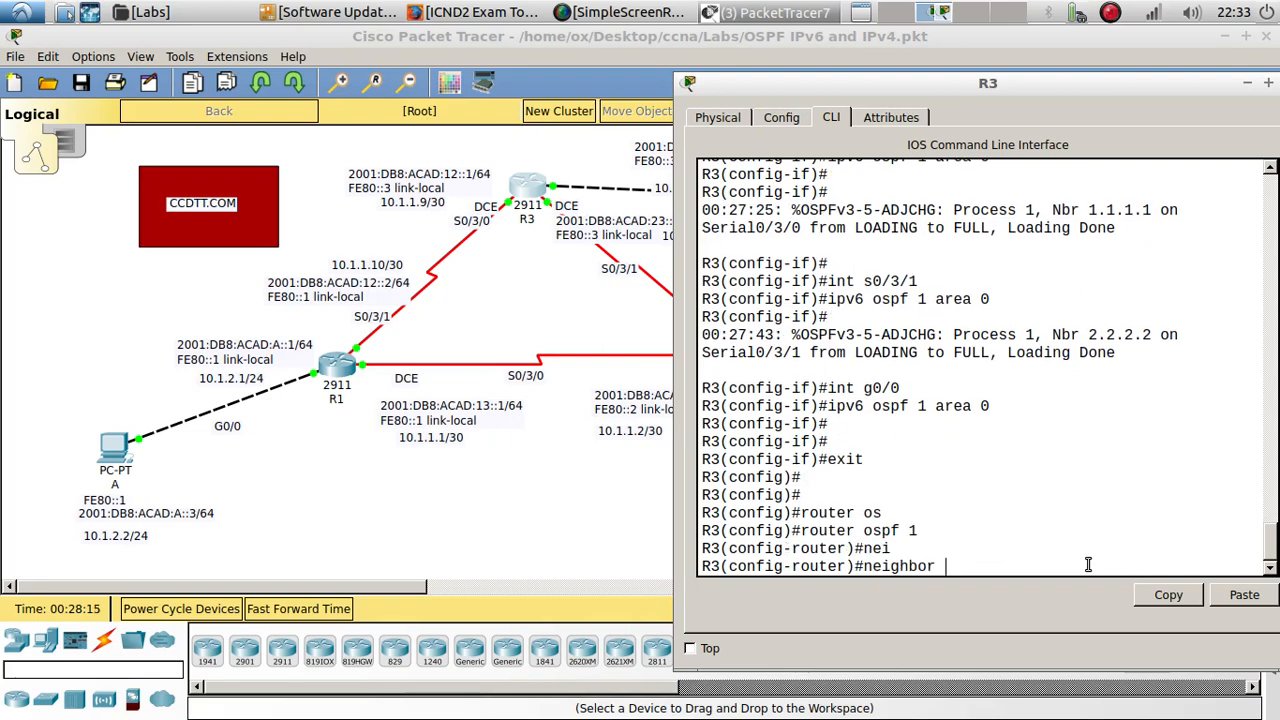
key(BackSpace)
key(BackSpace)
key(BackSpace)
key(BackSpace)
key(BackSpace)
key(BackSpace)
key(BackSpace)
key(BackSpace)
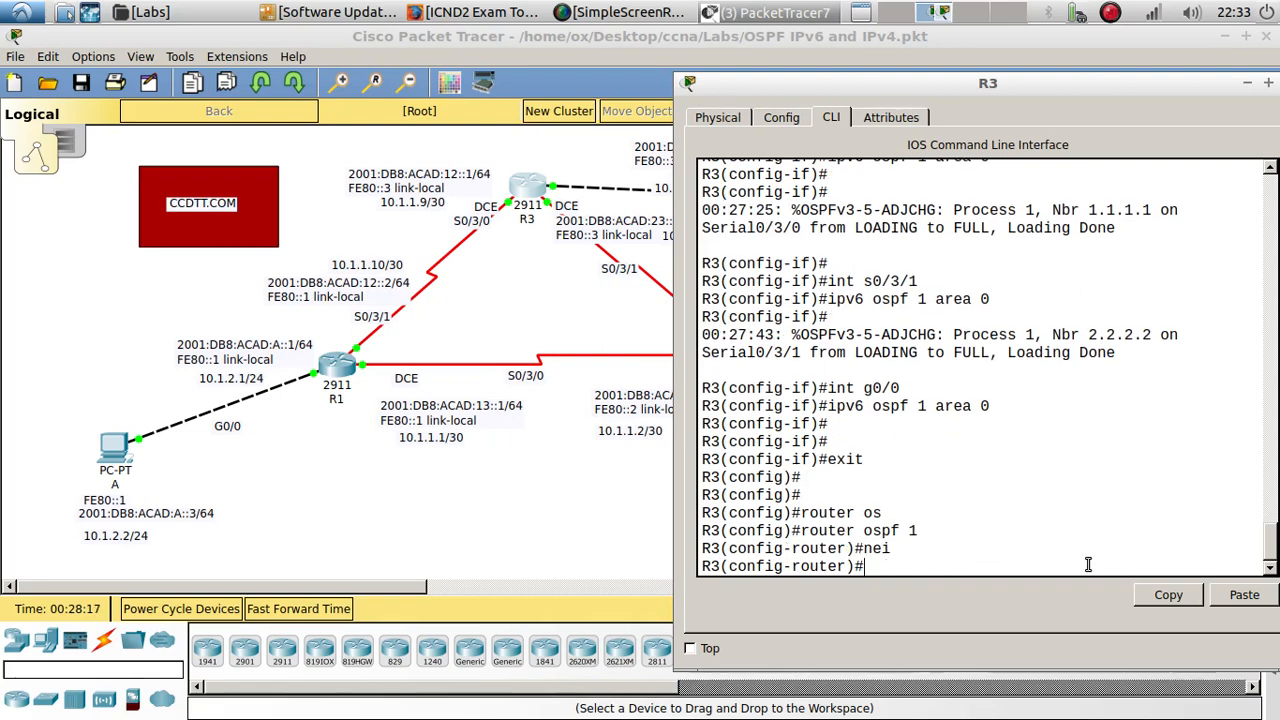
Set the router ID of R3's IPv4 OSPF process to 3.3.3.3.
text(rou)
key(Tab)
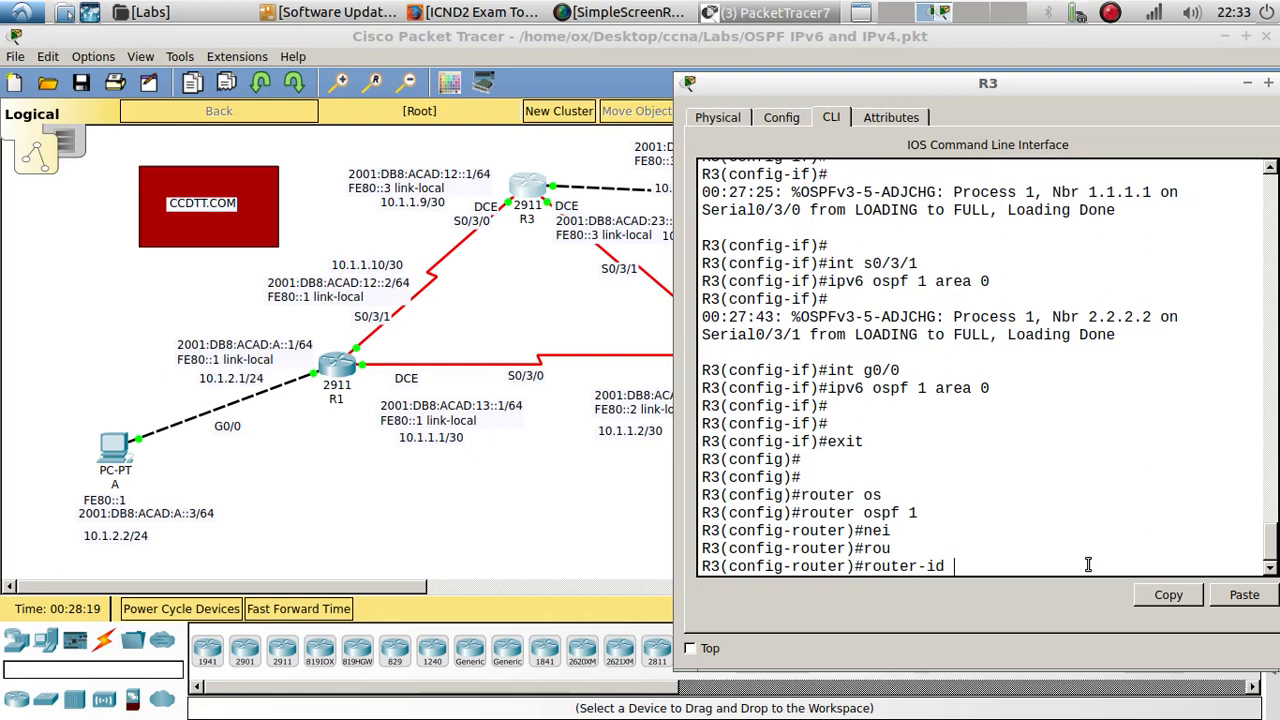
text(3.3.3.3)
key(Return)
key(Return)
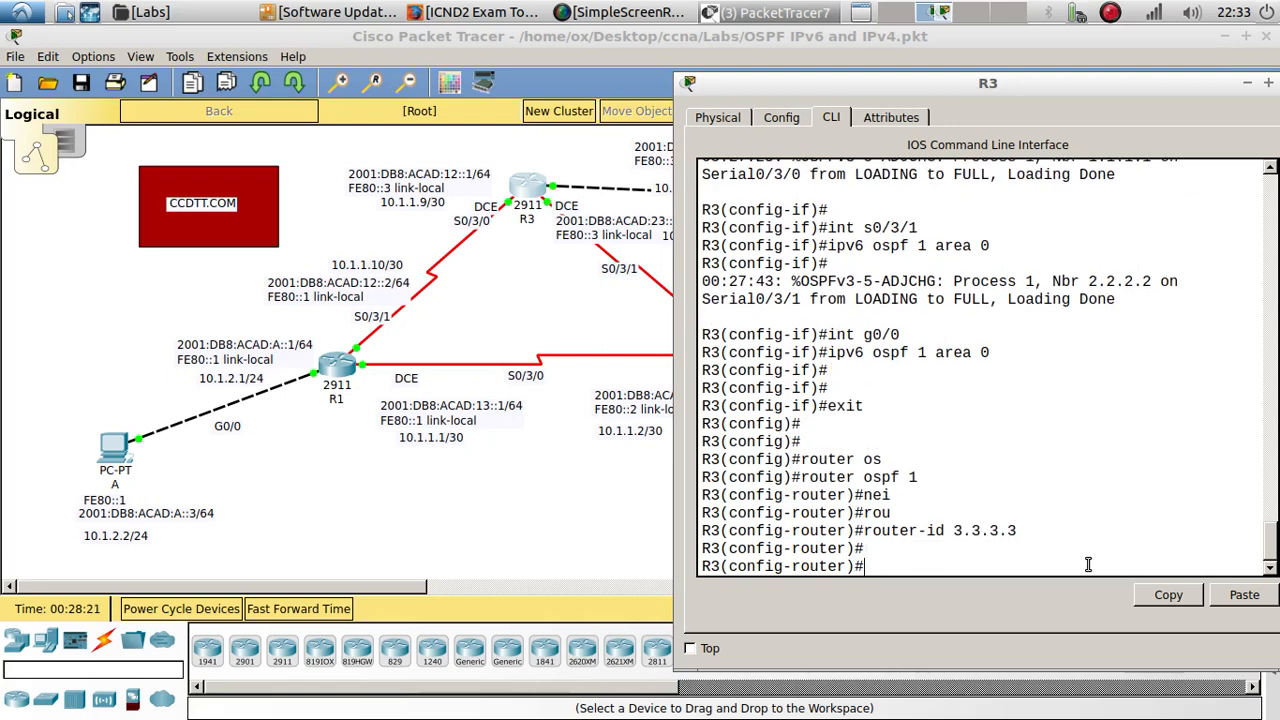
Add network 10.1.1.8 with wildcard mask 0.0.0.3 to area 0 in R3's IPv4 OSPF process and move R3's window off the topology.
text(net)
key(Tab)
text(1)
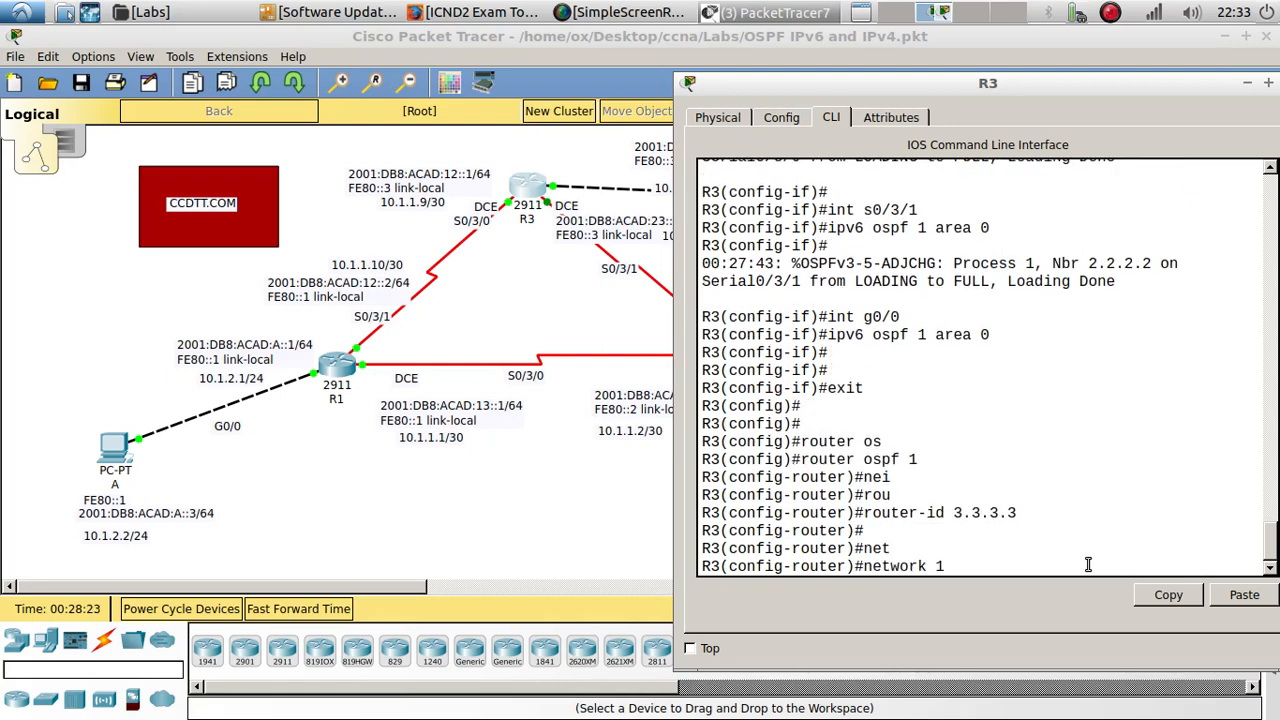
text(0.1.1.8 25)
key(BackSpace)
text(0.0.0.3 a)
key(Tab)
text(0)
key(Return)
key(Up)
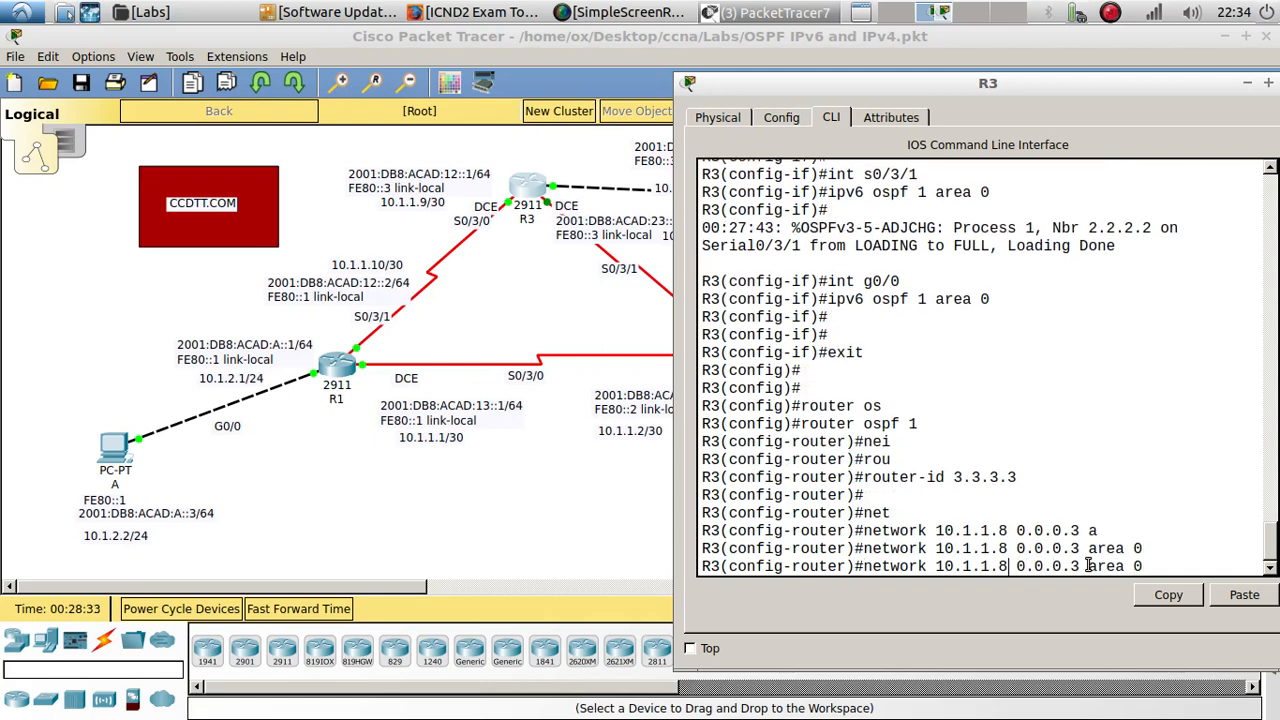
drag(765, 91, 868, 107)
key(Return)
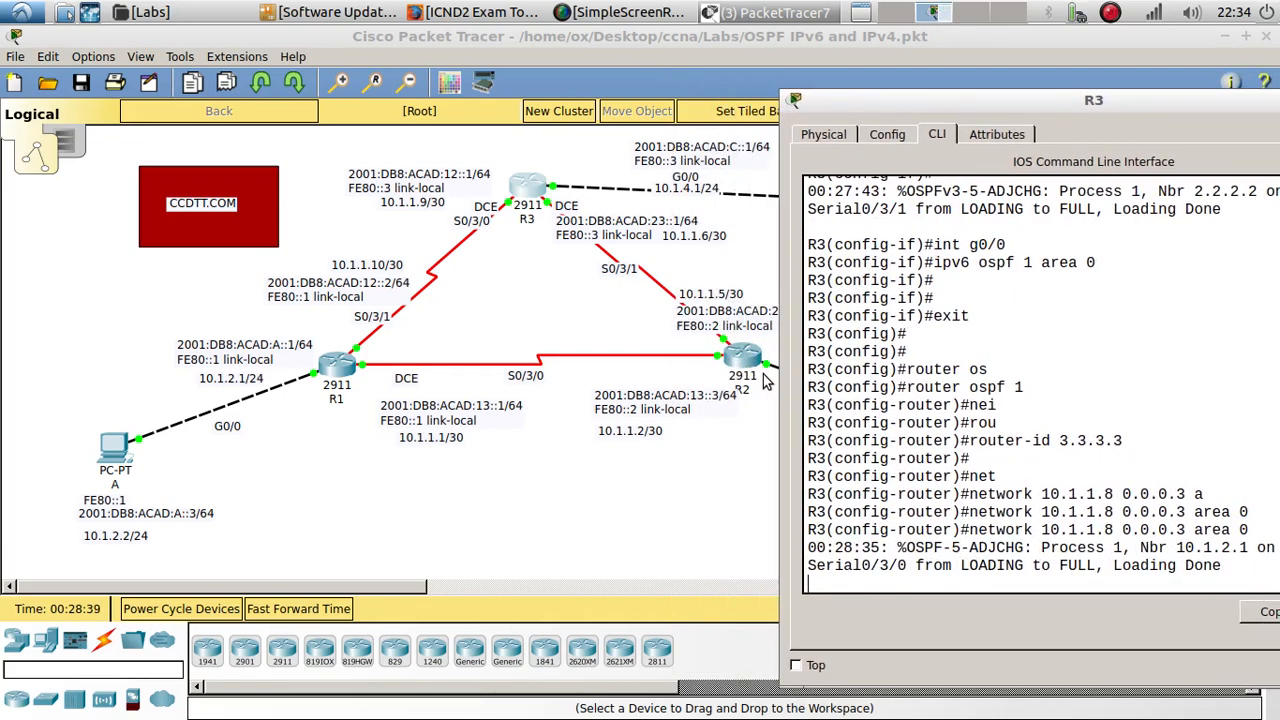
key(Return)
Add network 10.1.1.4 with wildcard mask 0.0.0.3 to area 0 in R3's IPv4 OSPF process.
key(Up)
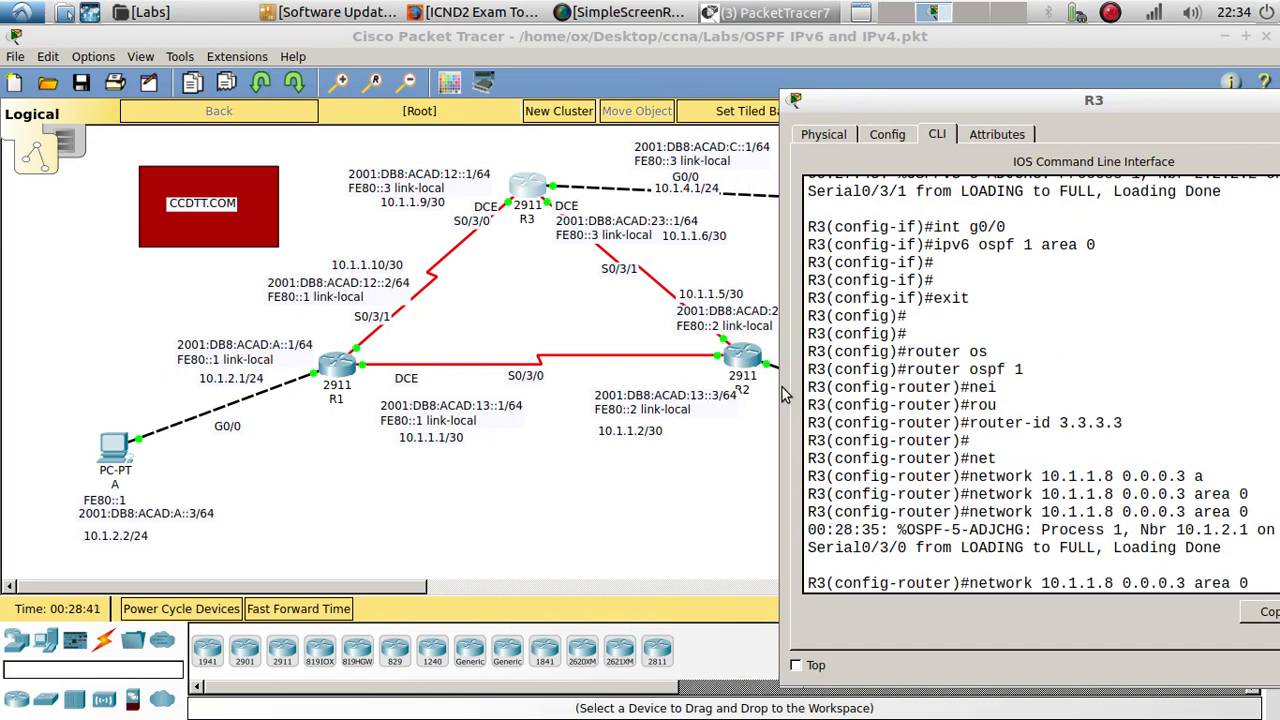
key(Left)
key(Left)
key(Left)
key(Left)
key(Left)
key(Left)
key(Left)
key(Left)
key(Left)
key(Left)
key(Left)
key(Left)
key(Left)
key(Left)
key(Left)
key(BackSpace)
text(4)
key(Return)
Add network 10.1.4.0 with wildcard mask 0.0.0.3 to area 0 in R3's IPv4 OSPF process.
key(Up)
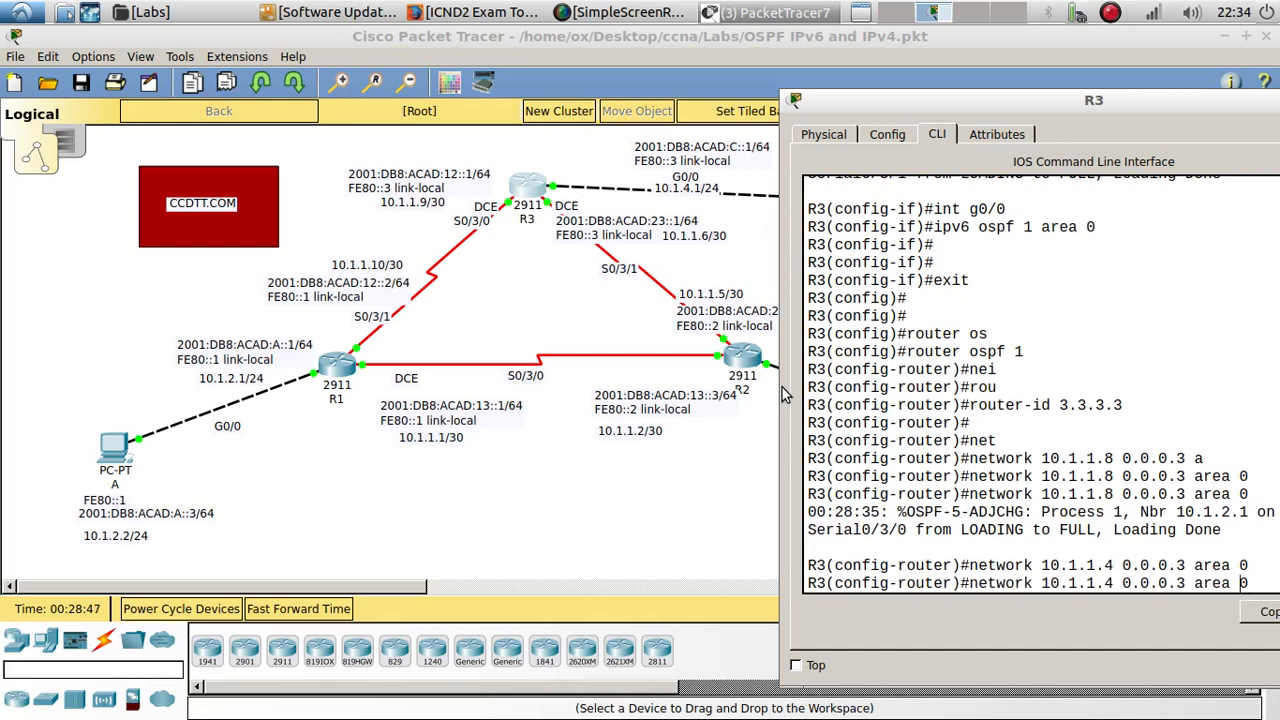
key(Left)
key(Left)
key(Left)
key(Left)
key(Left)
key(Left)
key(Left)
key(Left)
key(Left)
key(Left)
key(Left)
key(Left)
key(Left)
key(Left)
key(Left)
key(BackSpace)
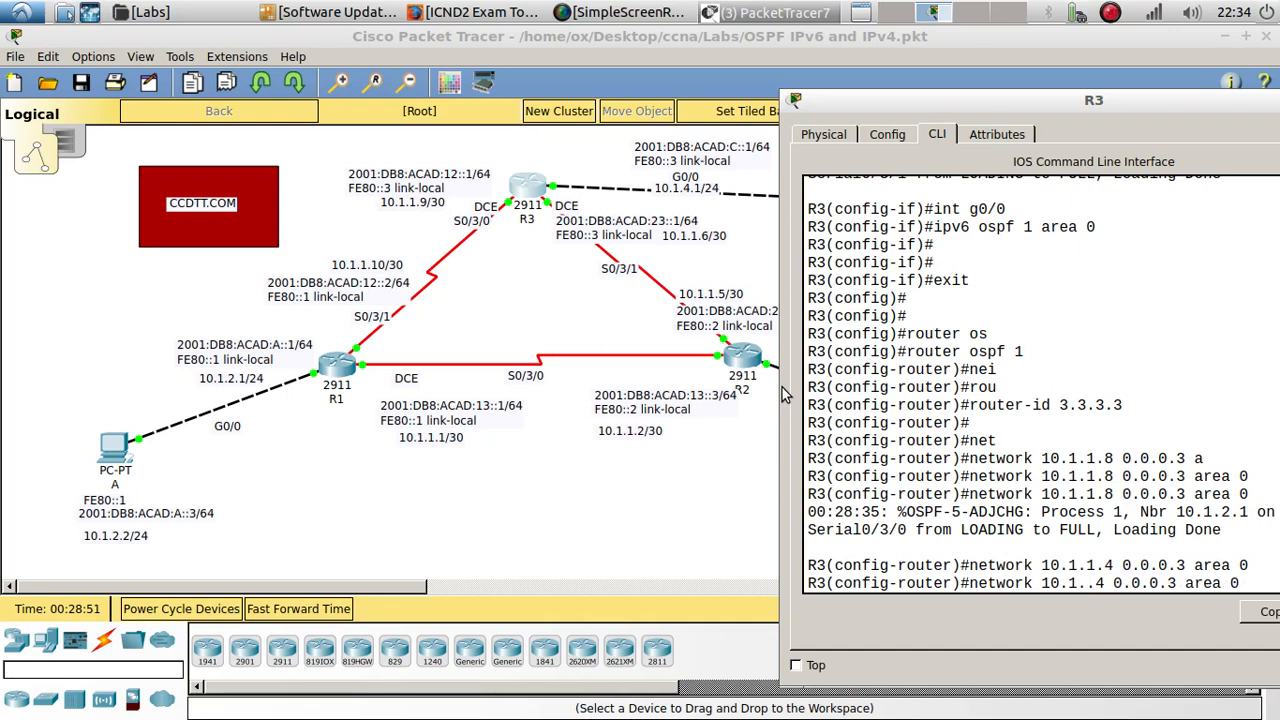
text(4)
key(Right)
key(Right)
key(BackSpace)
text(0)
key(Return)
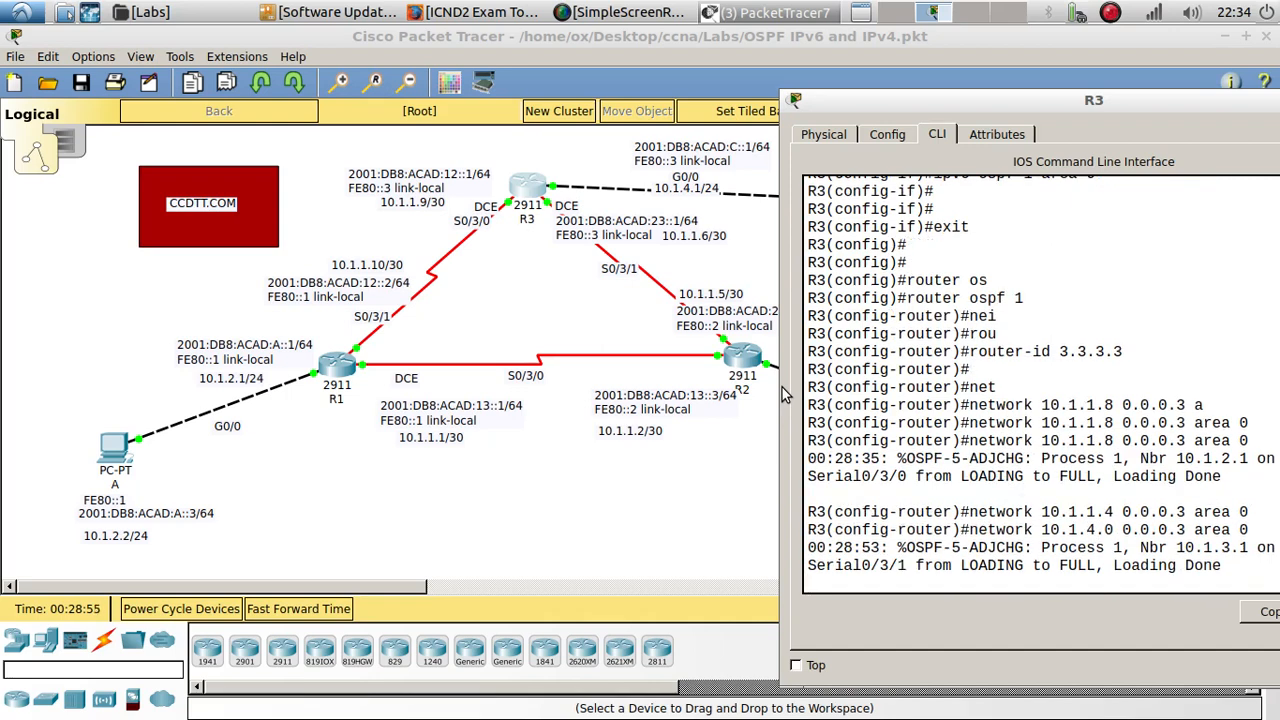
key(Return)
key(Return)
key(Return)
Remove the network 10.1.4.0 0.0.0.3 area 0 statement from R3's IPv4 OSPF process.
key(Up)
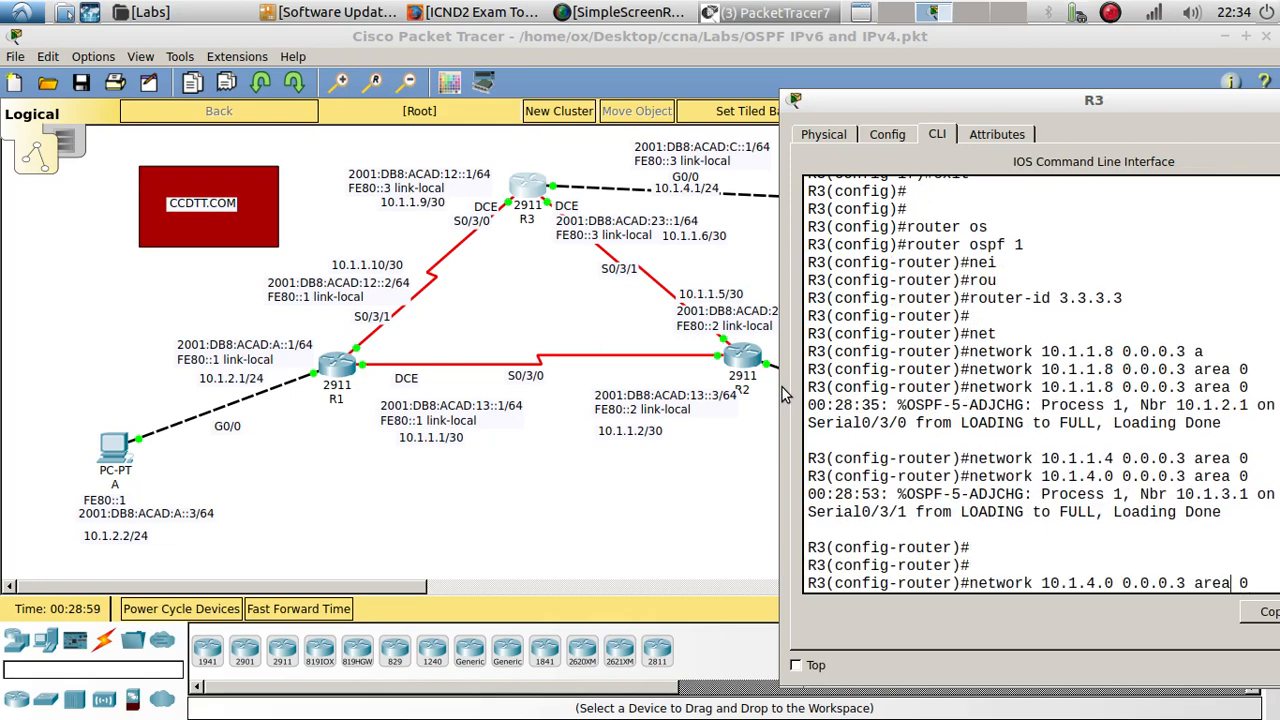
text(no)
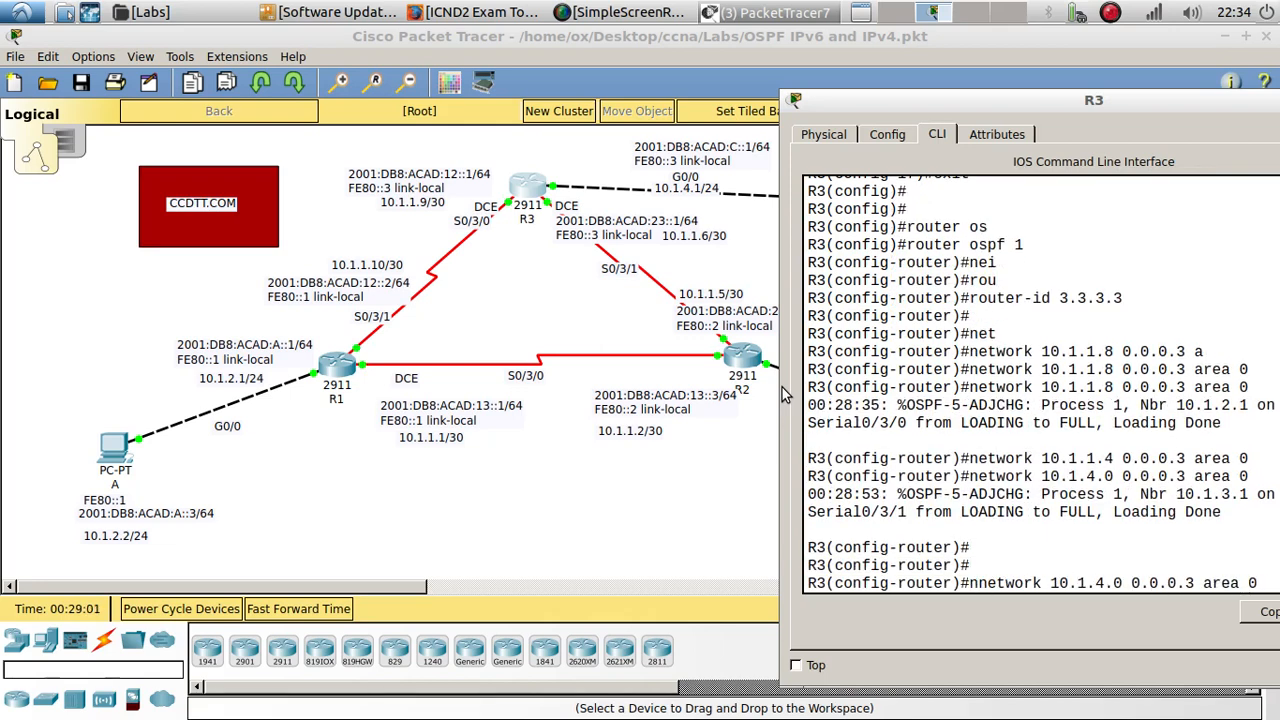
key(Return)
Add network 10.1.4.0 with wildcard mask 0.0.0.255 to area 0 in R3's IPv4 OSPF process.
key(Up)
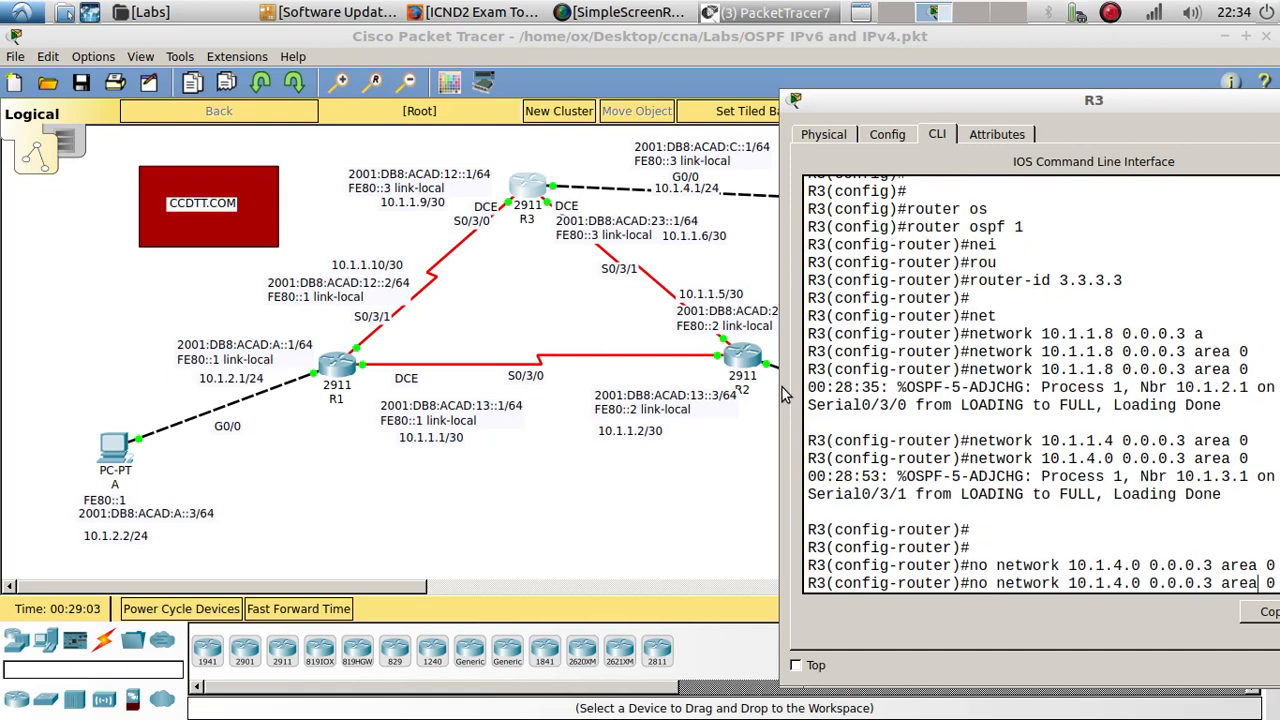
key(BackSpace)
key(BackSpace)
key(BackSpace)
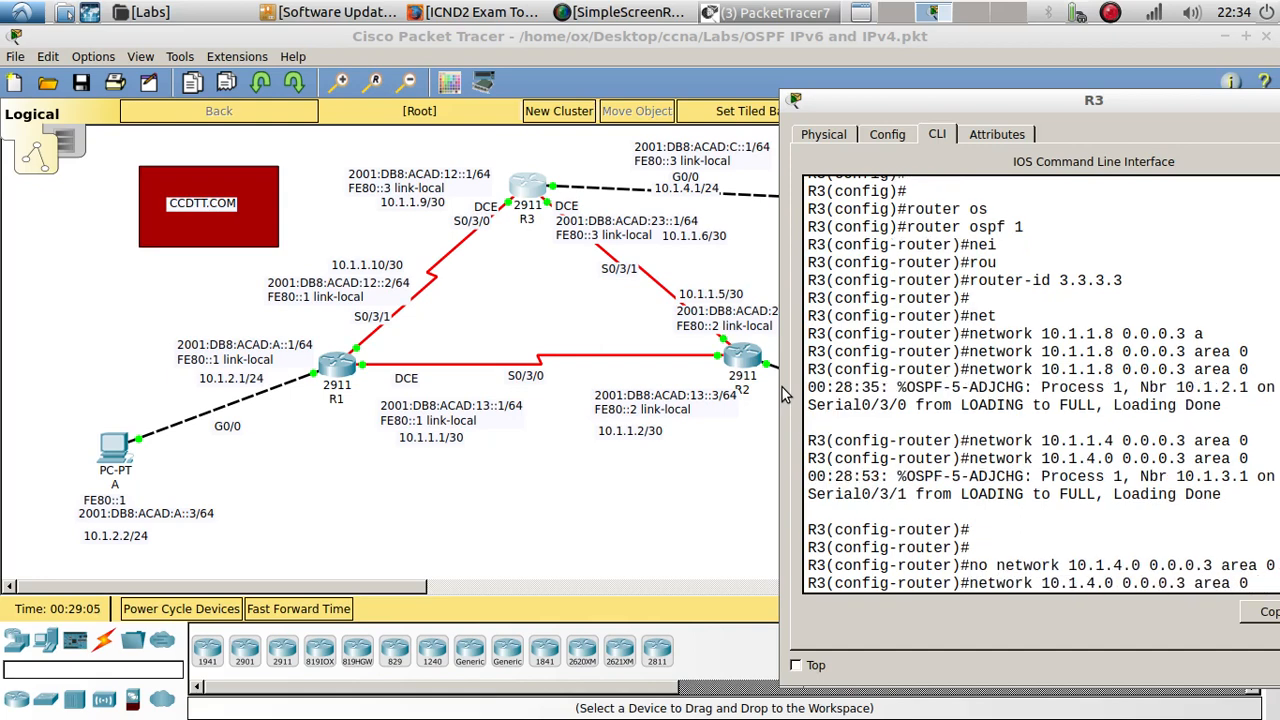
key(Right)
key(Right)
key(Right)
key(Right)
key(Right)
key(Right)
key(Right)
key(Right)
key(Right)
key(Right)
key(Right)
key(Right)
key(Right)
key(Right)
key(Right)
key(Right)
key(Right)
key(Right)
key(Right)
key(Right)
key(BackSpace)
text(255)
key(Return)
key(Return)
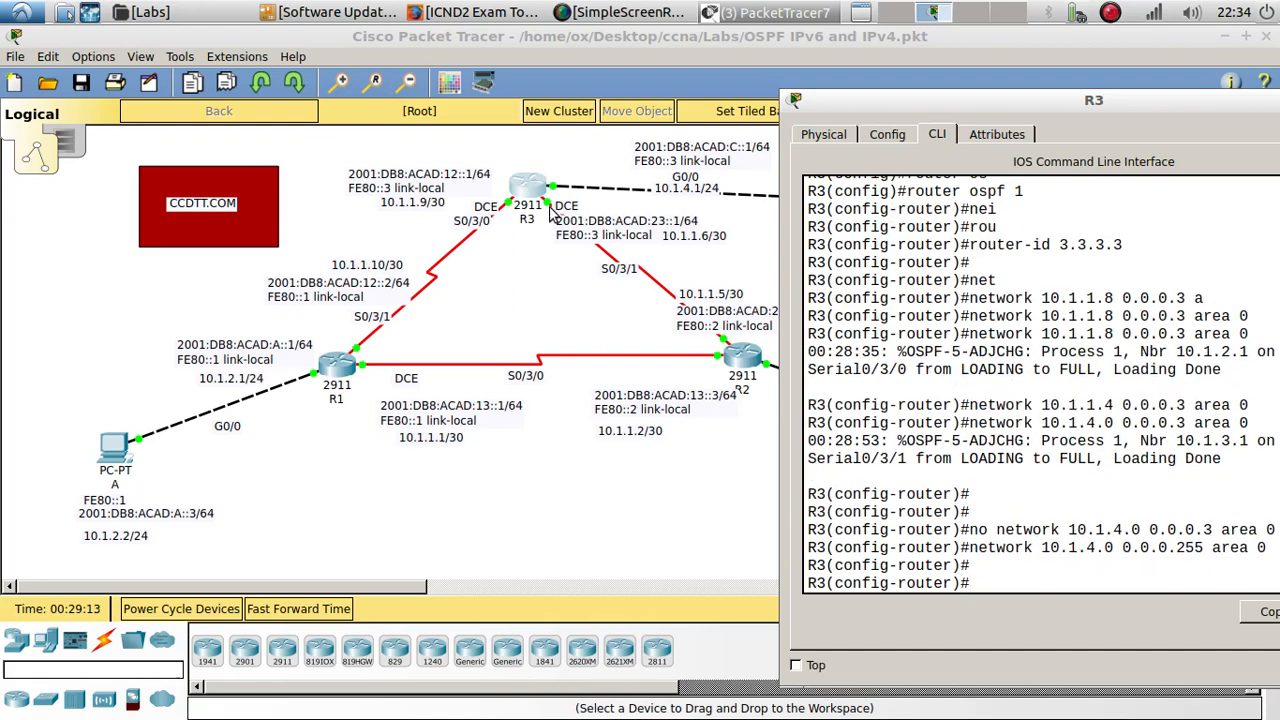
Open router R1's command line and leave interface configuration mode for privileged EXEC mode.
drag(938, 112, 988, 258)
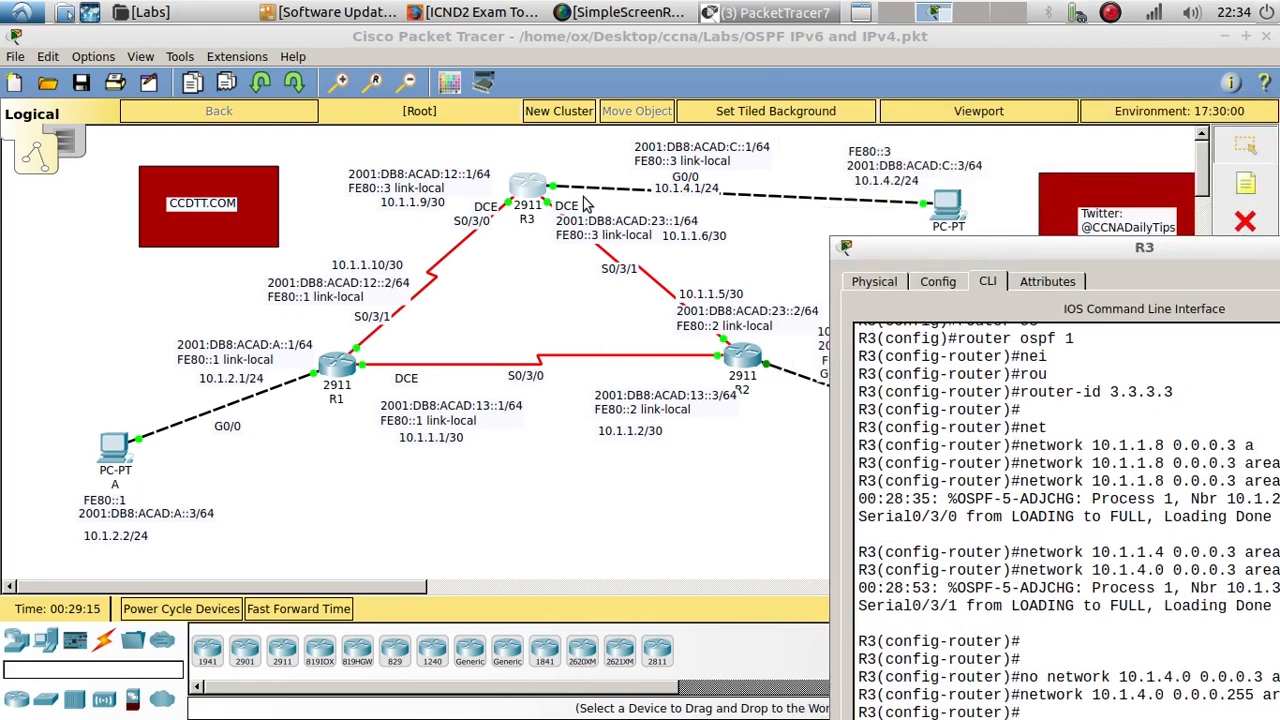
drag(870, 250, 602, 117)
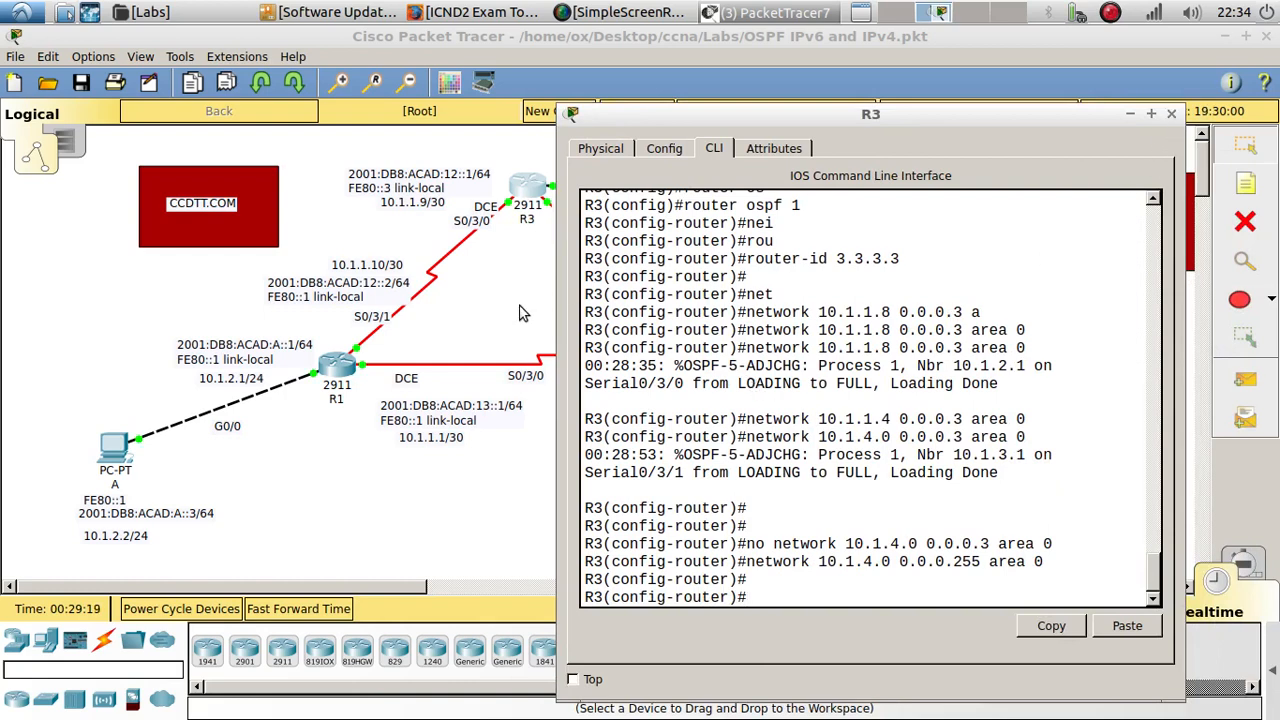
click(352, 366)
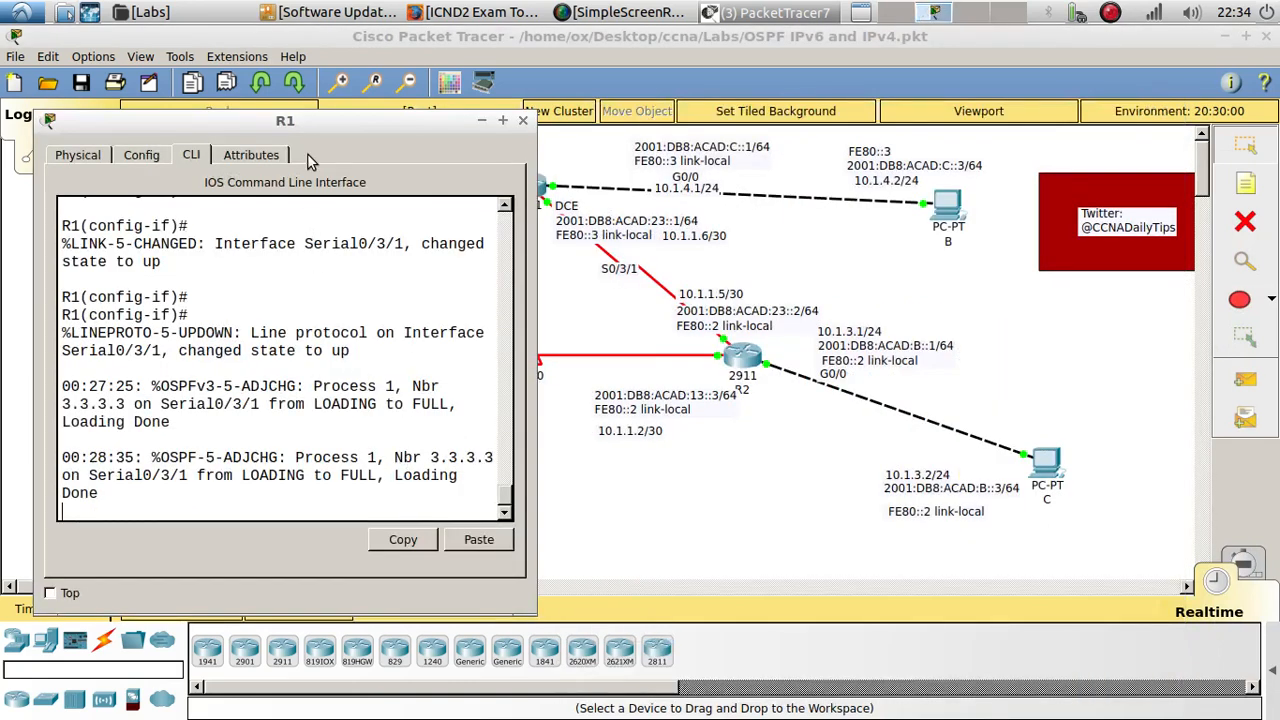
key(Return)
text(end)
key(Return)
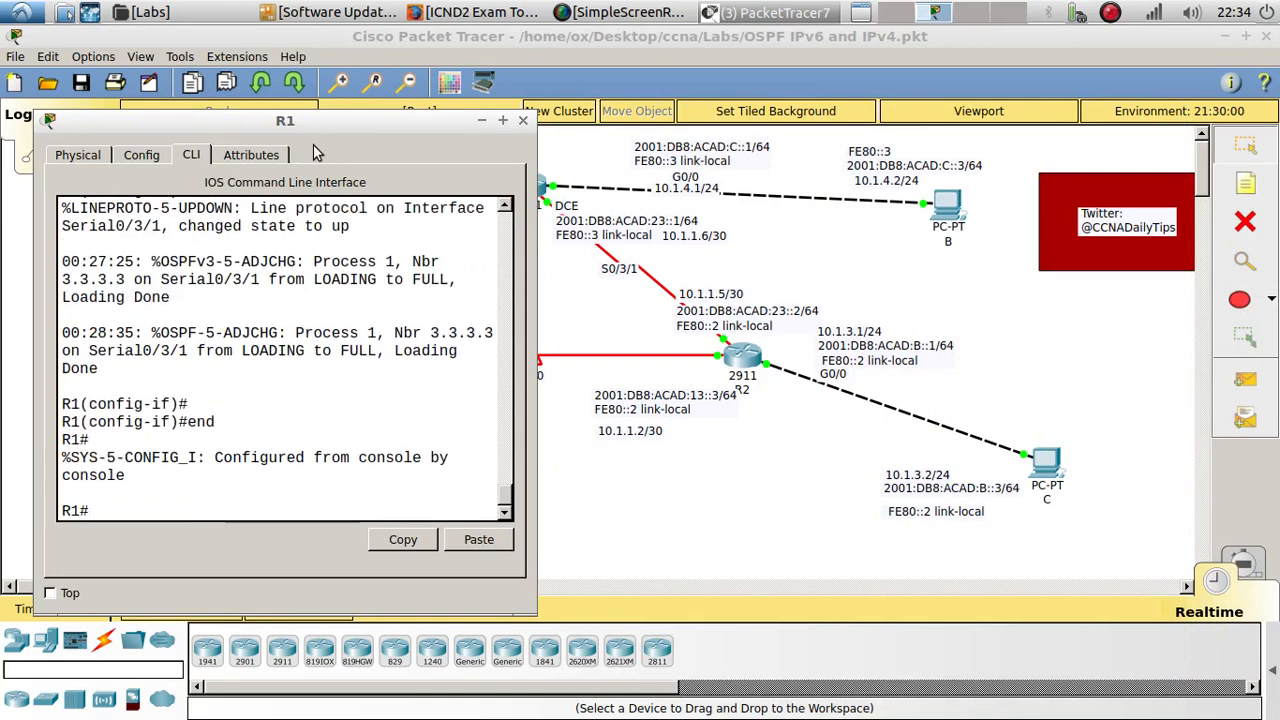
Display R1's IPv4 routing table and examine the OSPF routes to the 10.1.3.0/24 and 10.1.4.0/24 networks.
text(show ip rou)
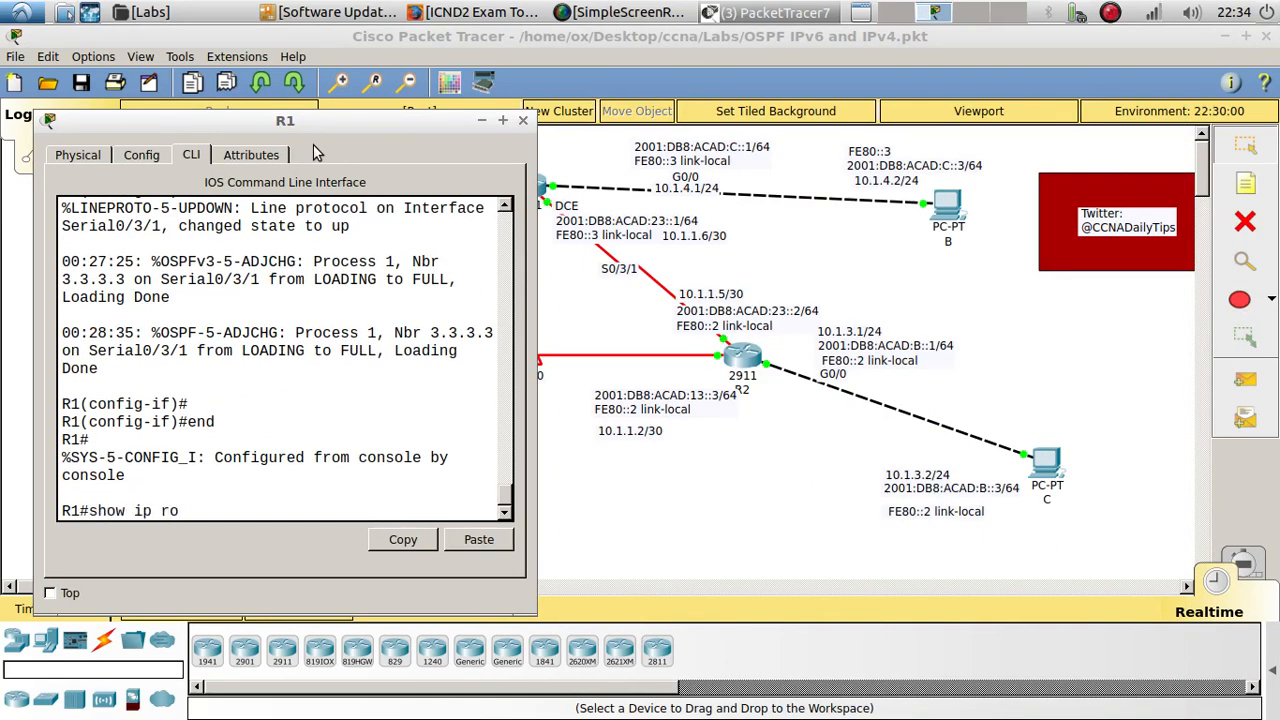
key(Tab)
key(Return)
key(Return)
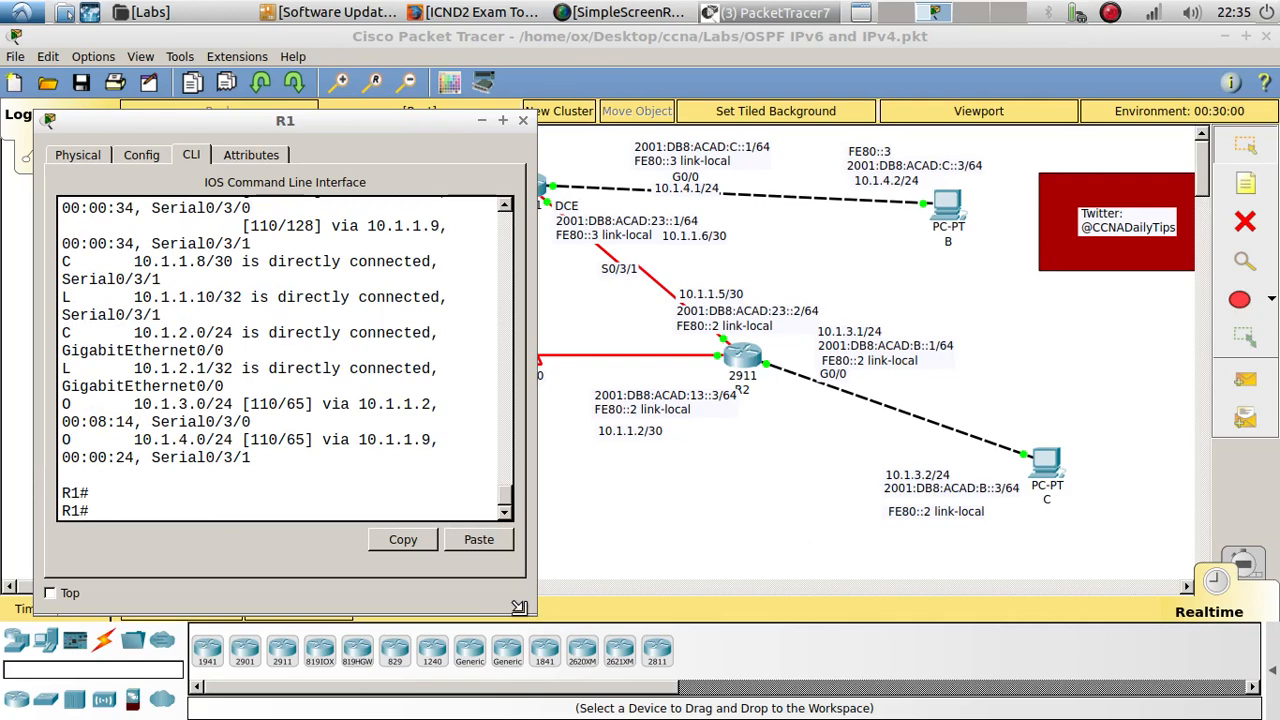
drag(533, 619, 703, 690)
drag(559, 126, 459, 104)
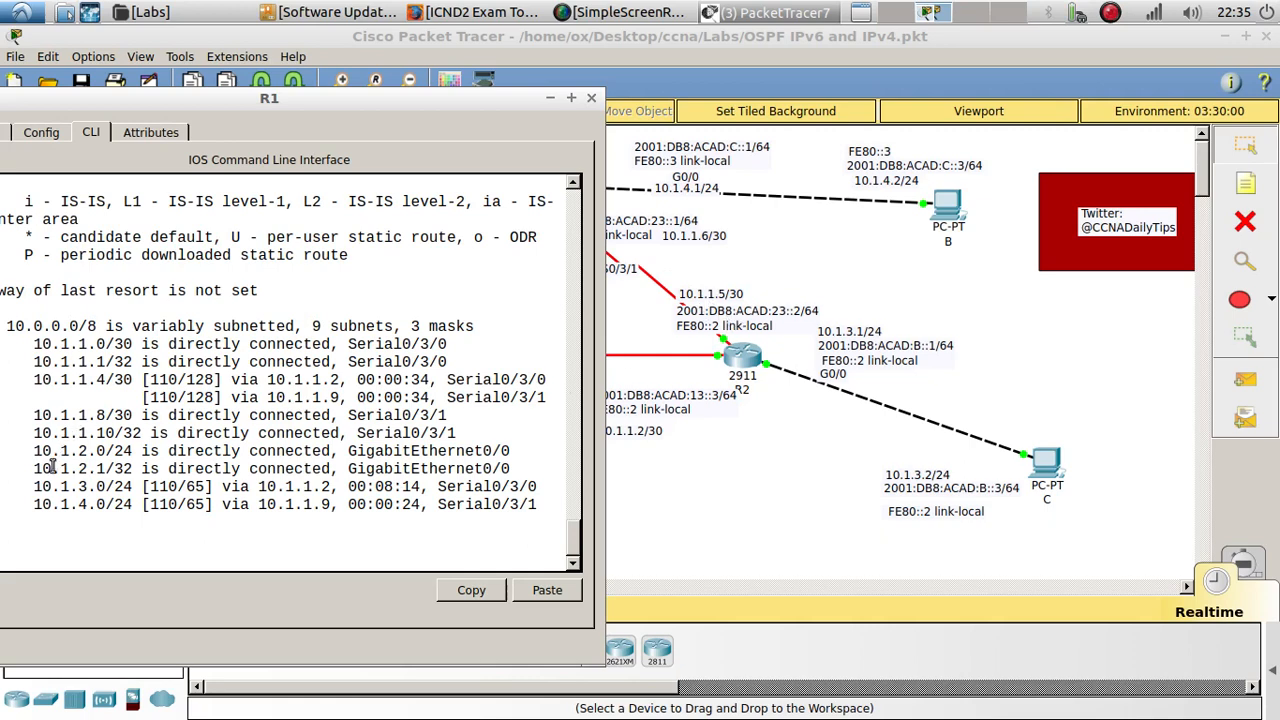
drag(37, 507, 108, 497)
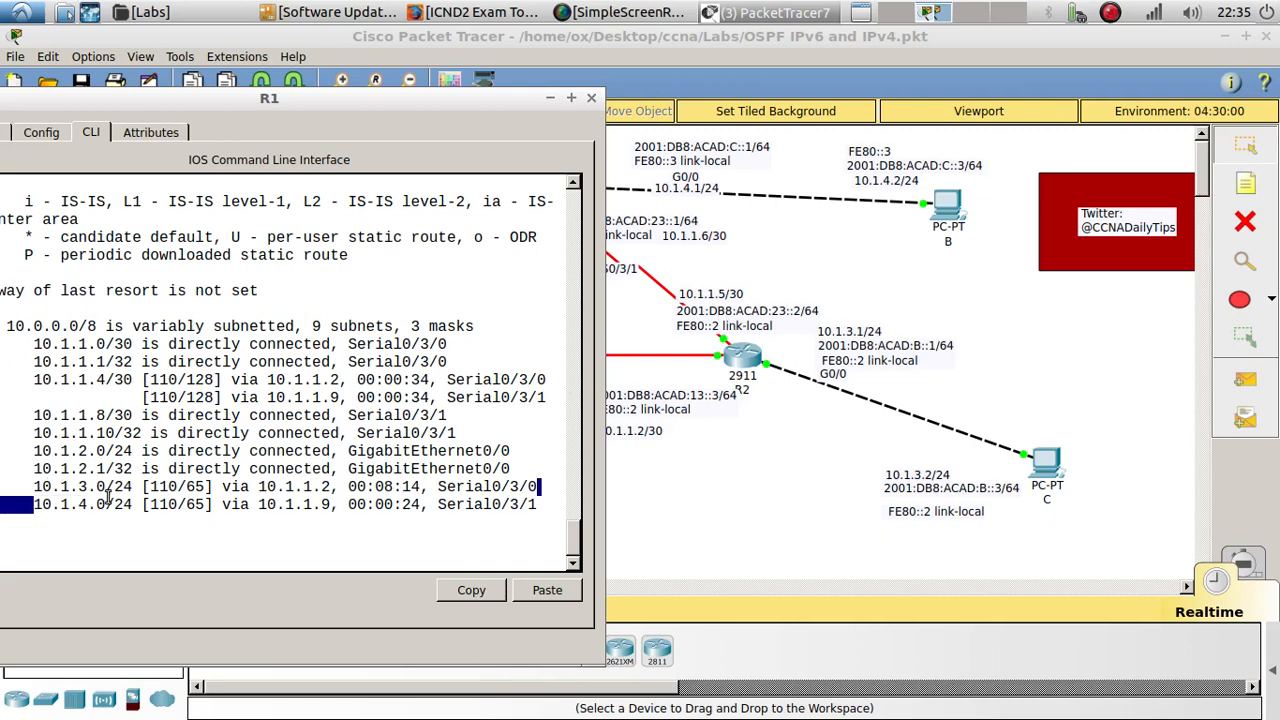
drag(357, 99, 425, 98)
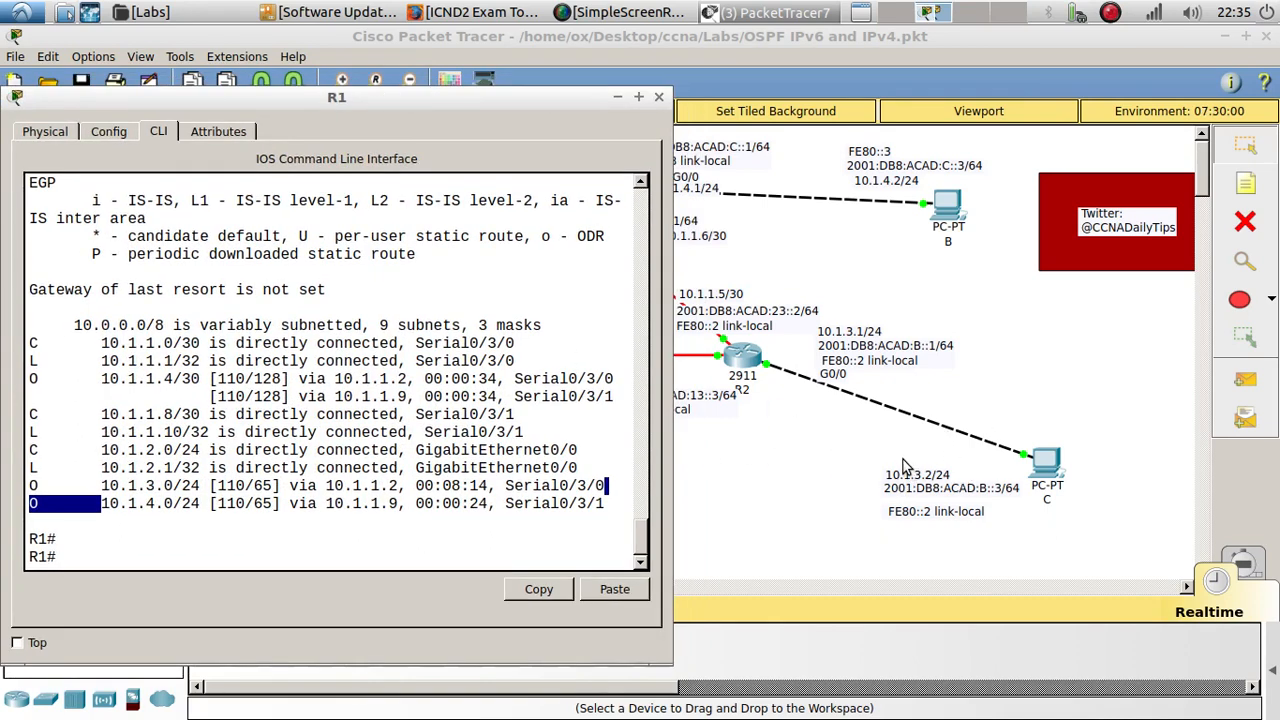
click(145, 492)
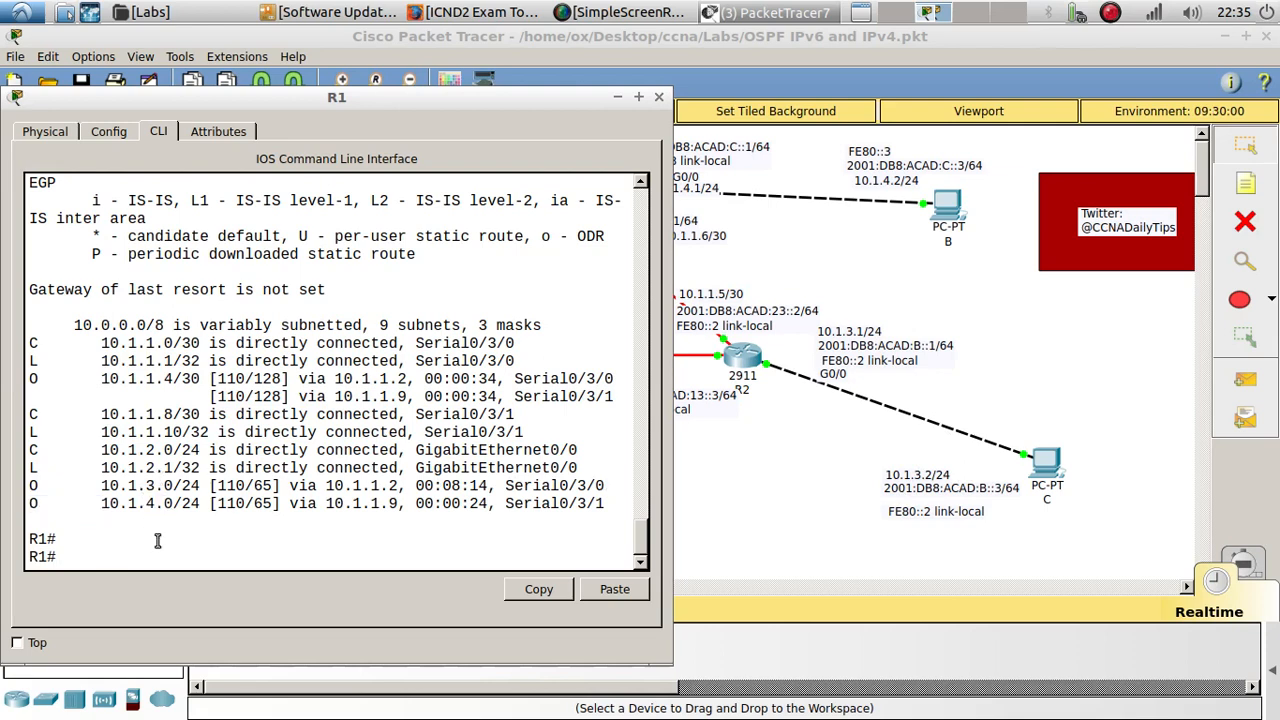
Ping PC B at 10.1.4.2 and PC C at 10.1.3.2 from R1 to test IPv4 connectivity.
text(ping 10.1.4.2)
key(Return)
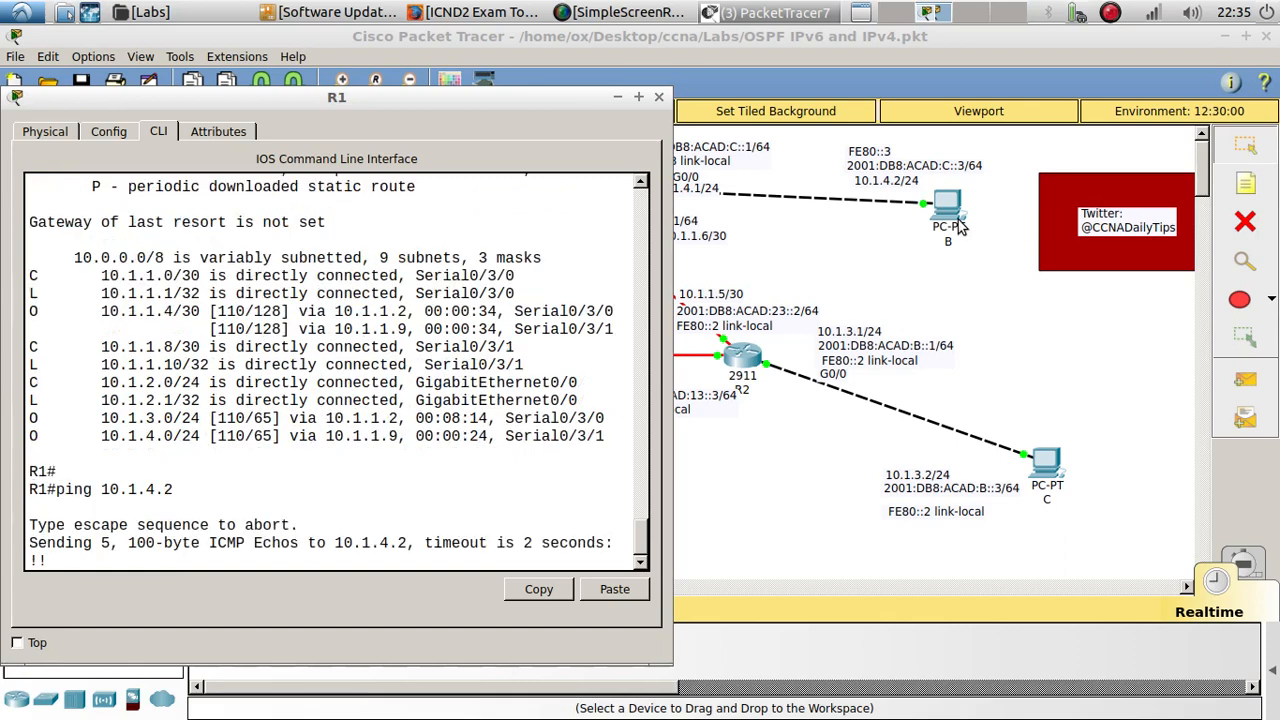
key(Up)
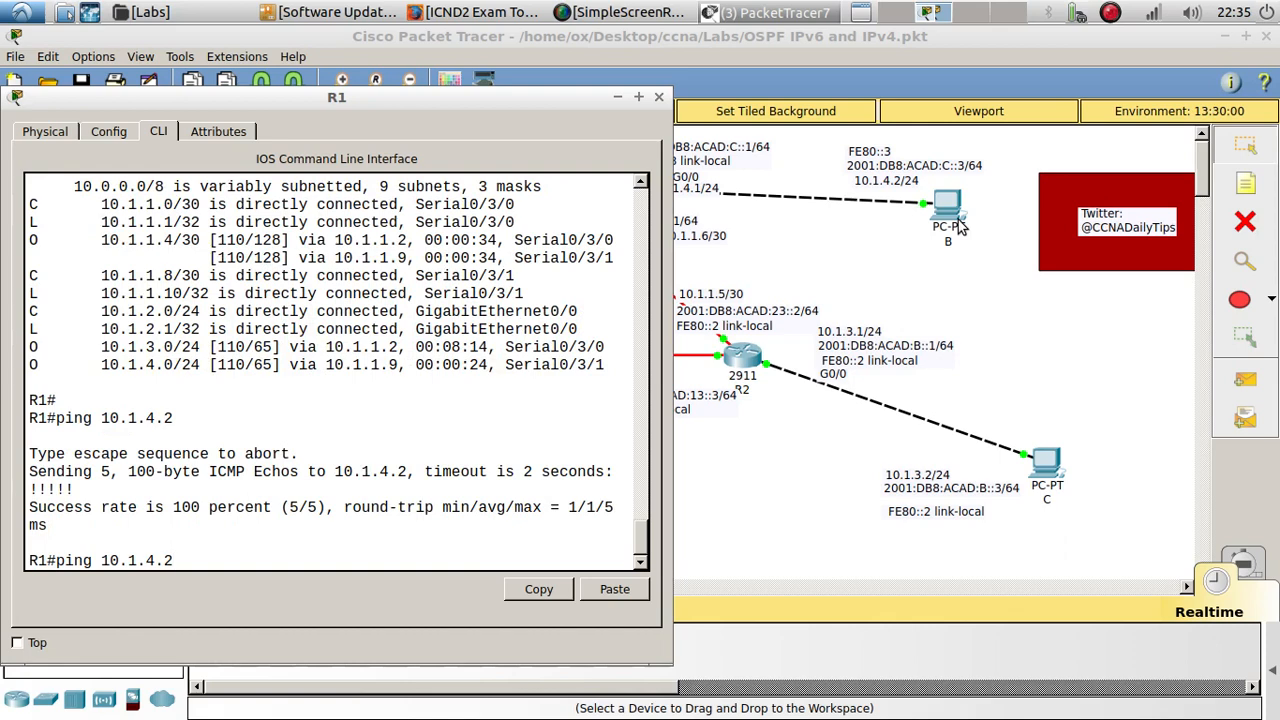
key(Delete)
text(3)
key(Return)
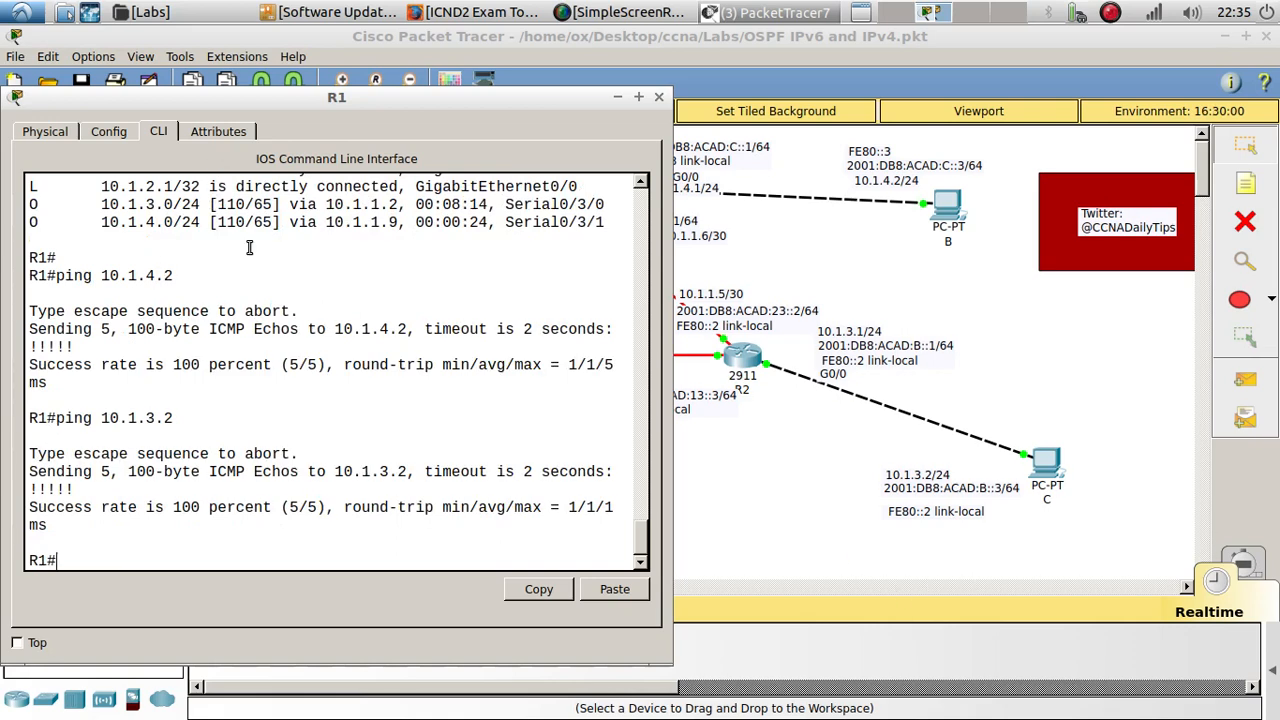
Display R1's complete IPv6 routing table to check the OSPF-learned routes.
text(show ipv6 route)
key(Return)
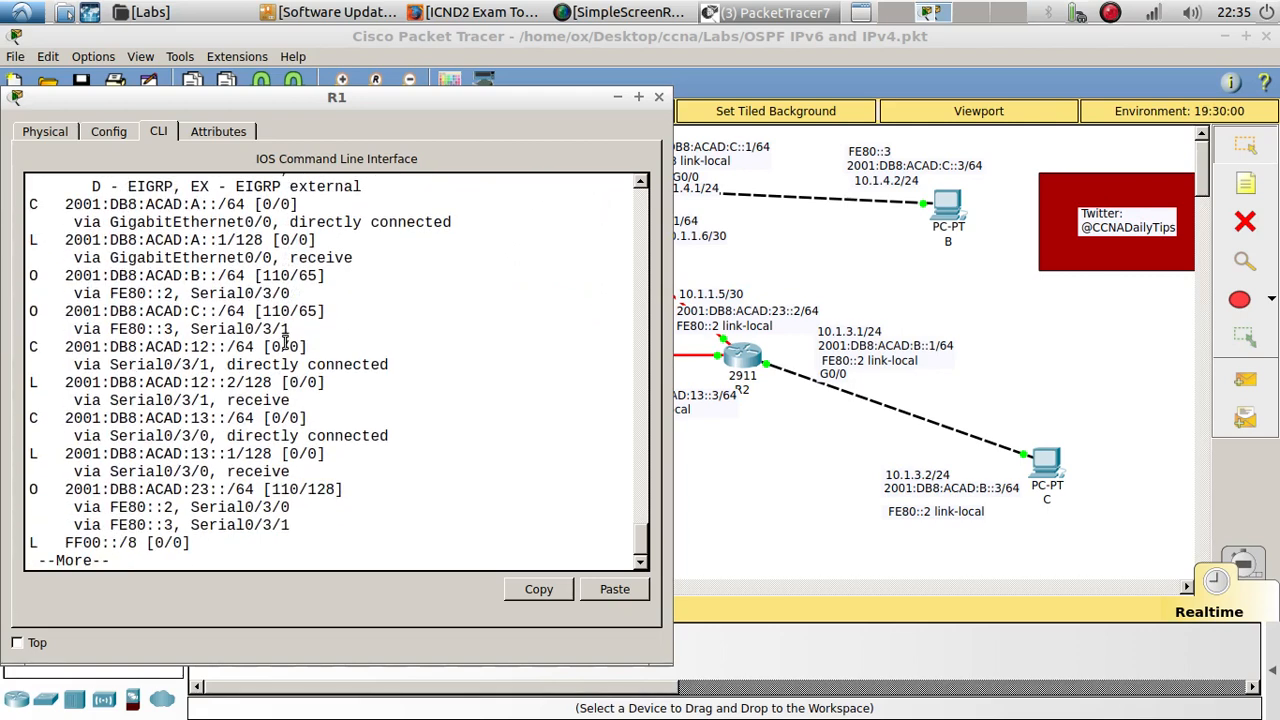
key(Return)
key(Return)
key(Return)
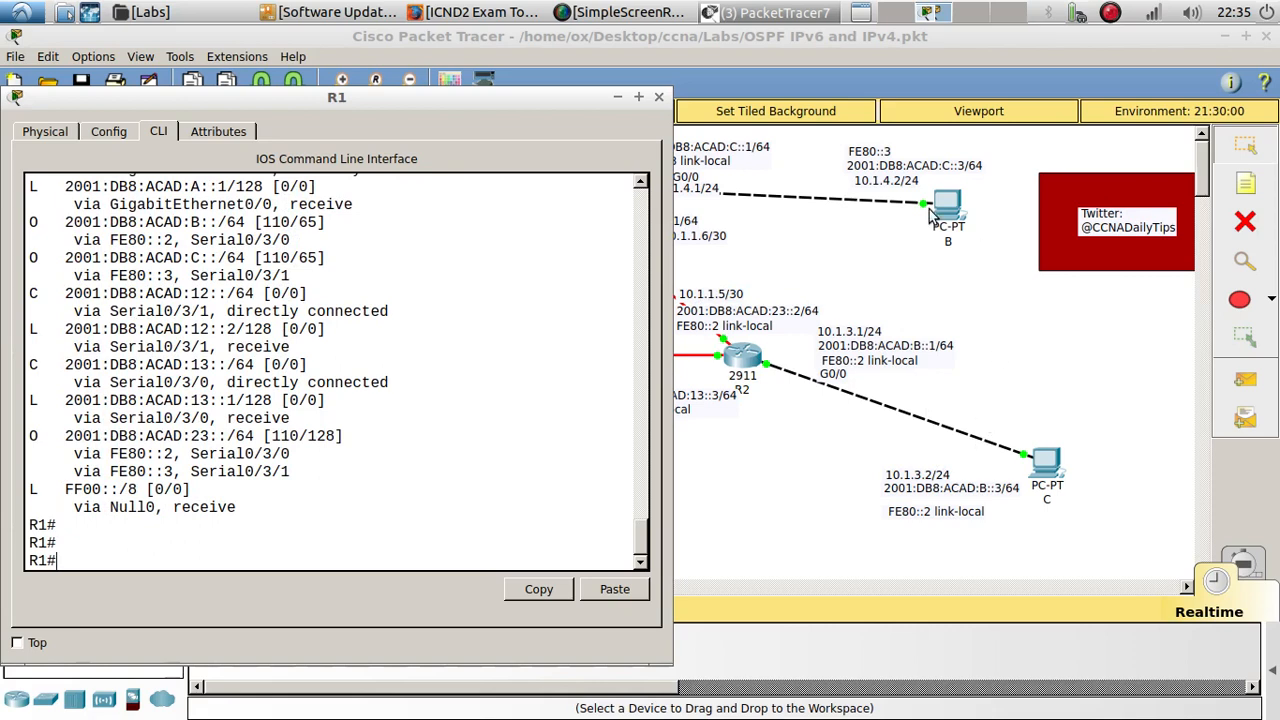
Copy PC C's IPv6 address 2001:DB8:ACAD:B::3 from its topology label and ping it from R1.
click(948, 497)
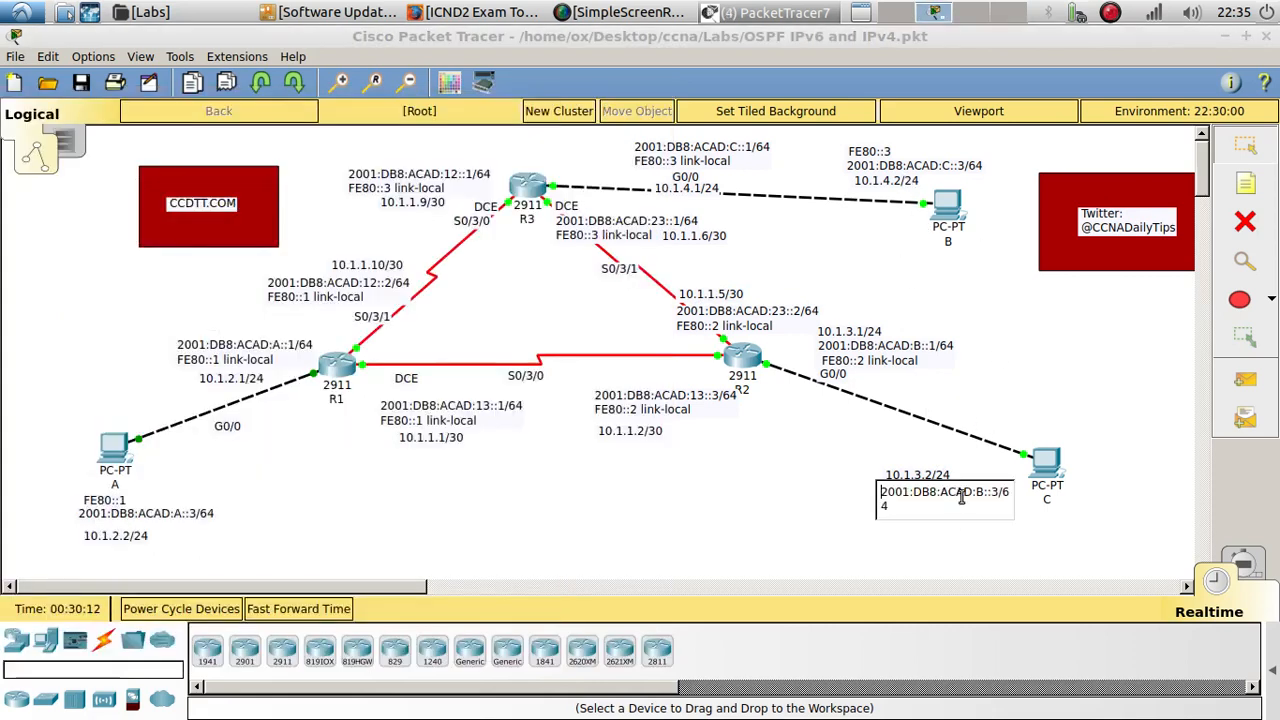
drag(998, 494, 928, 485)
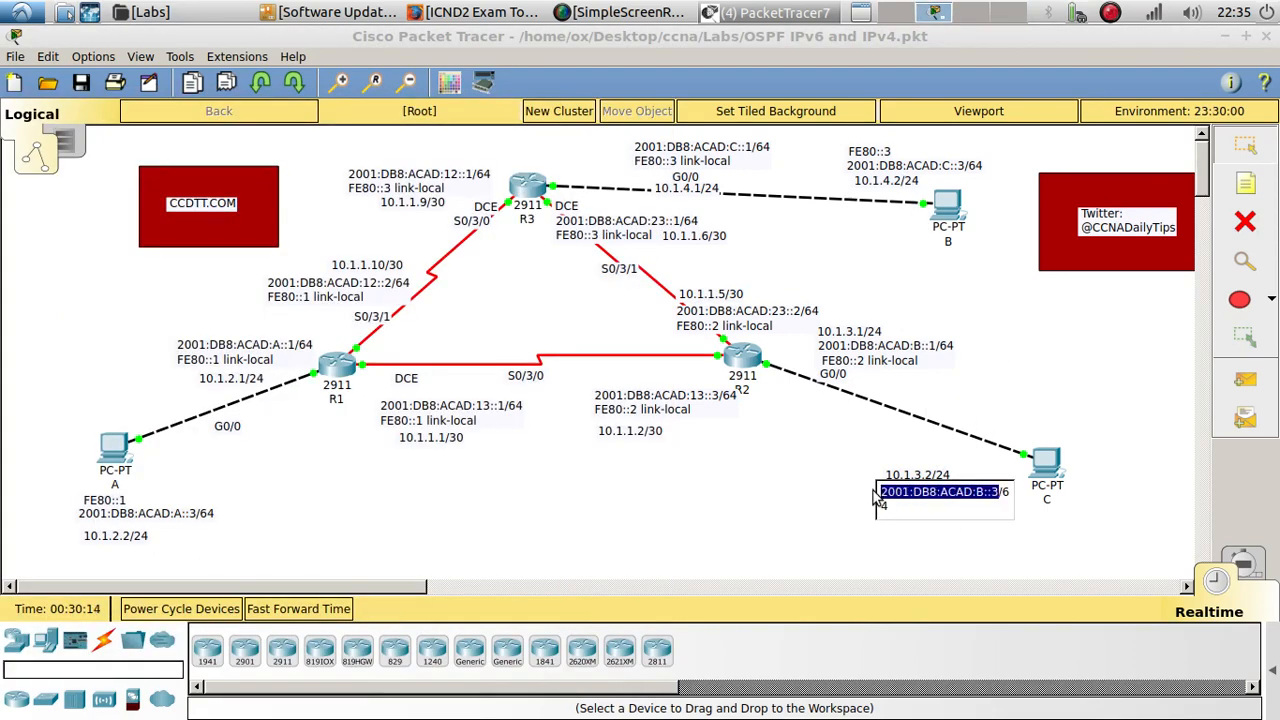
click(766, 522)
click(340, 368)
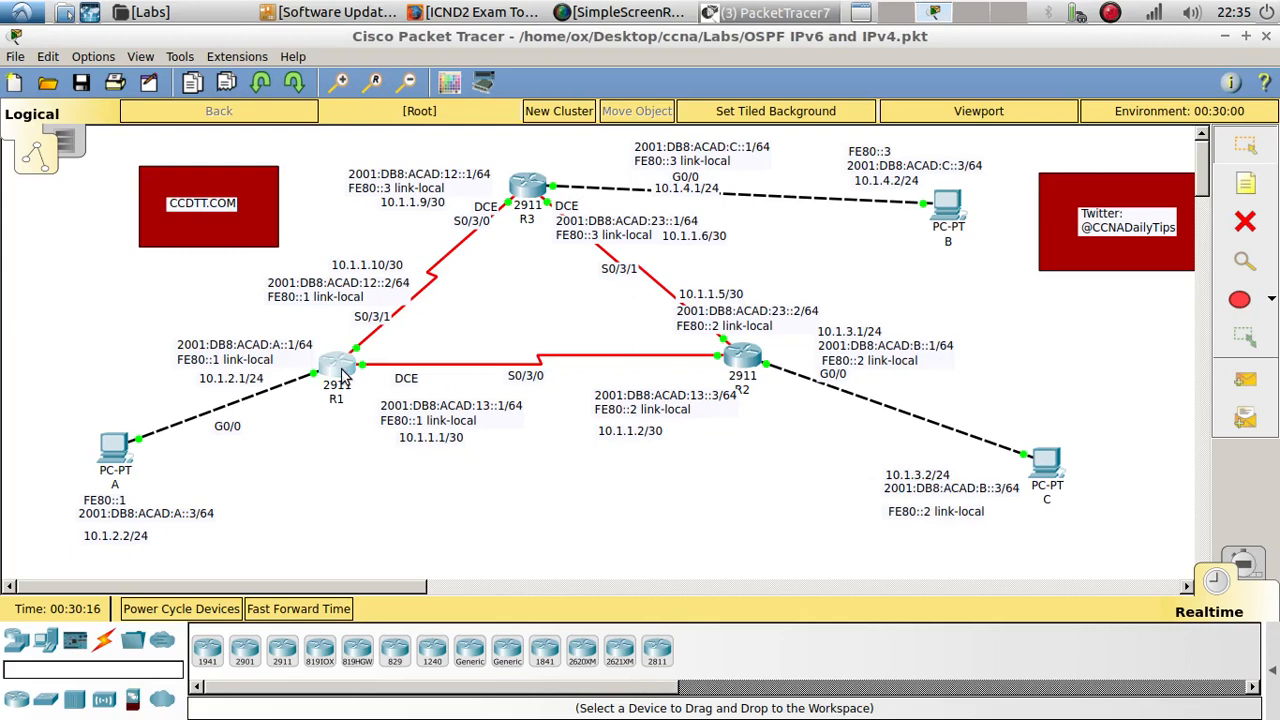
text(ping)
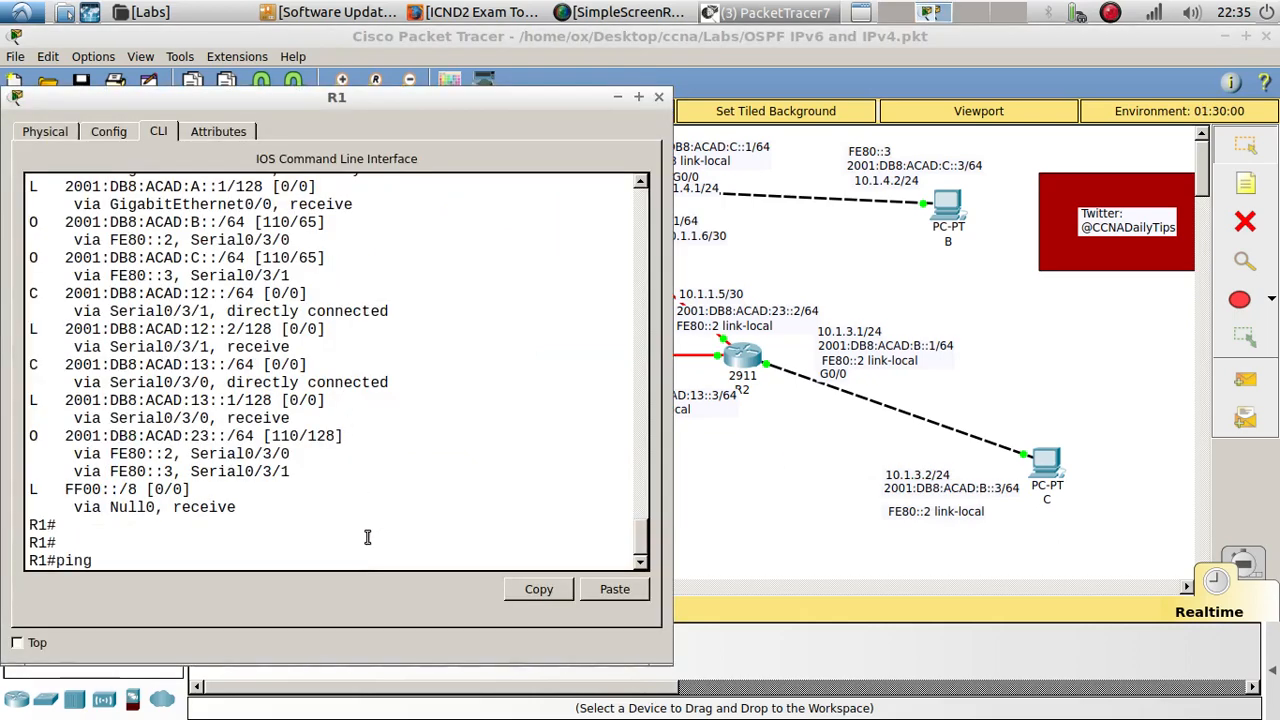
click(612, 589)
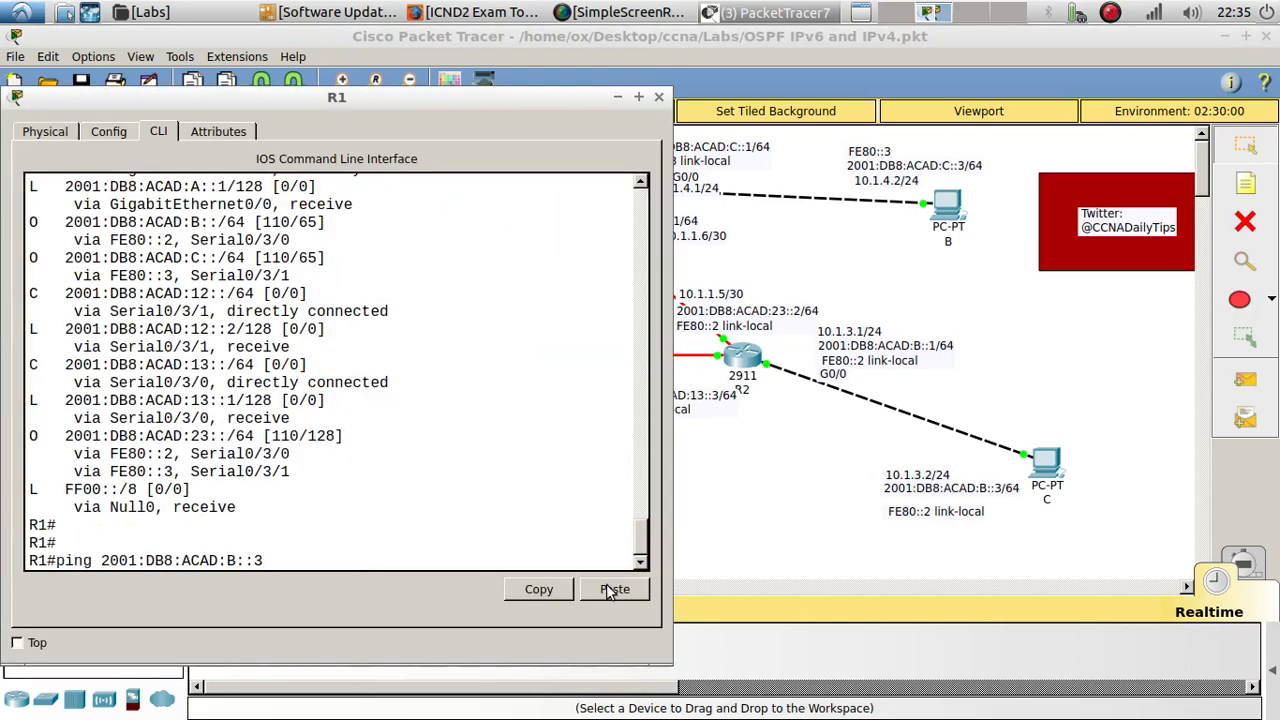
key(Return)
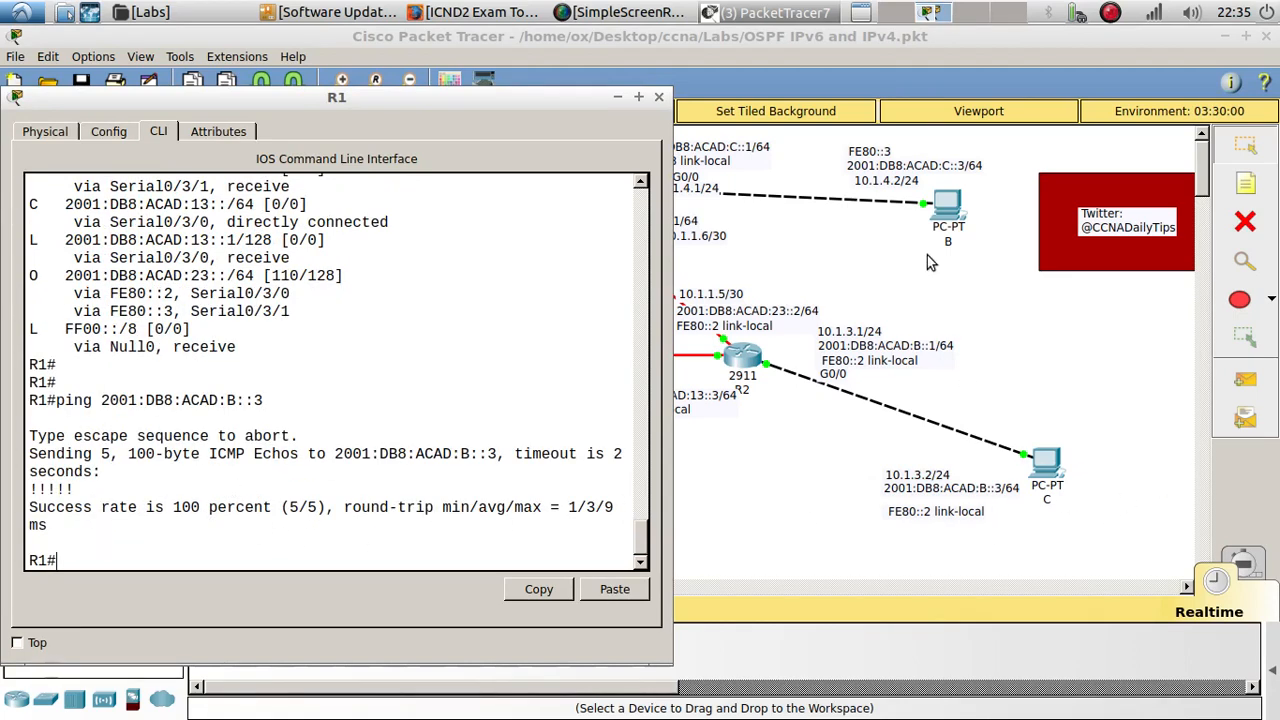
Copy PC B's IPv6 address 2001:DB8:ACAD:C::3 from its topology label, ping it from R1, and close R1's window.
click(860, 228)
double_click(888, 172)
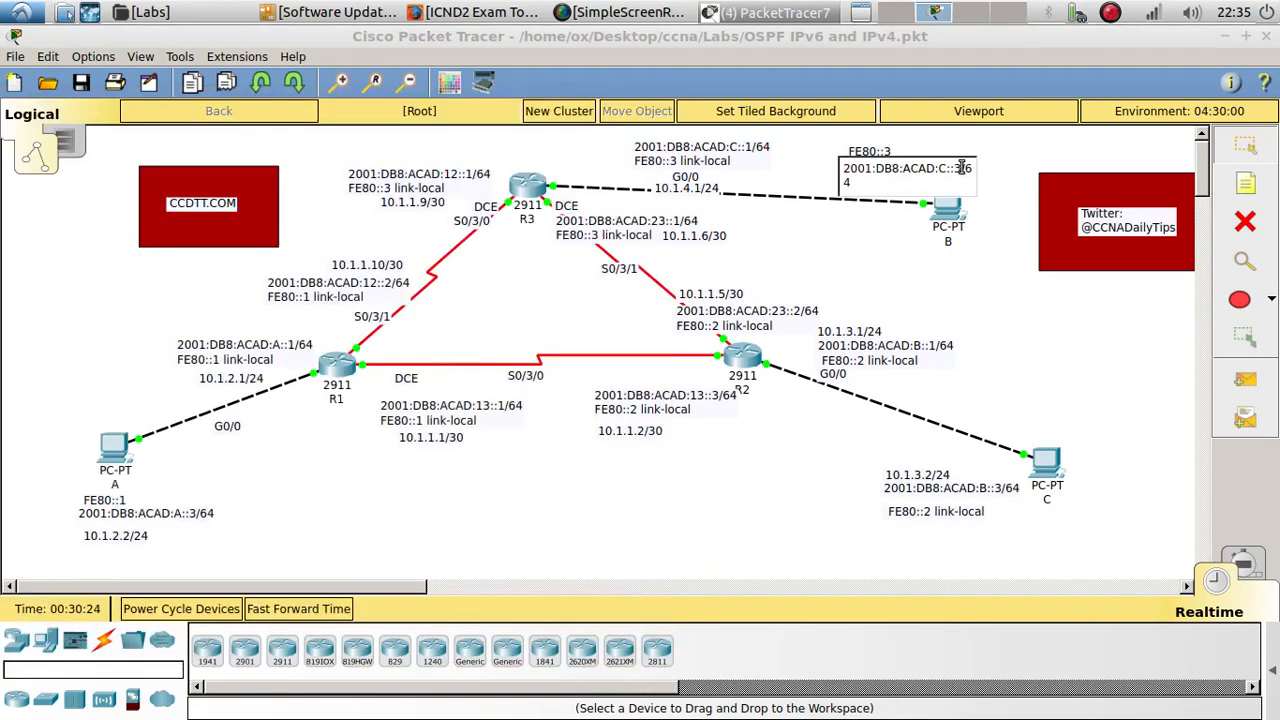
drag(962, 168, 840, 172)
key(ctrl+c)
click(714, 482)
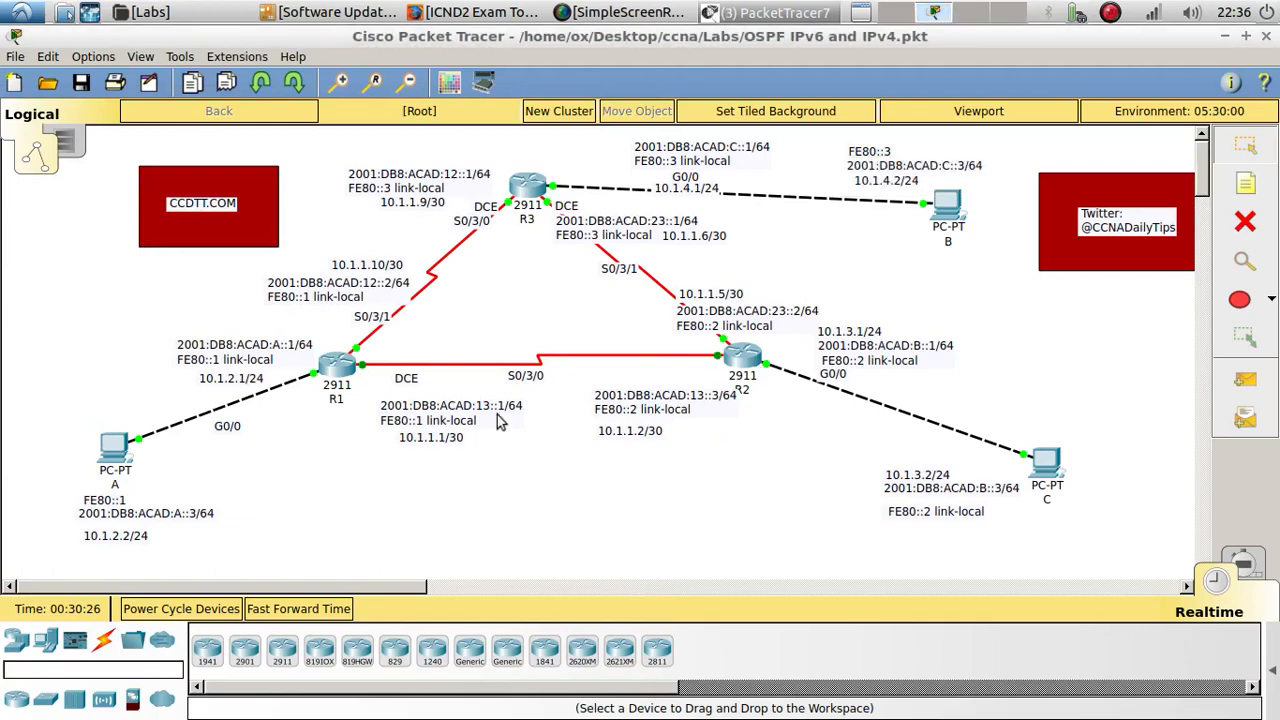
click(346, 366)
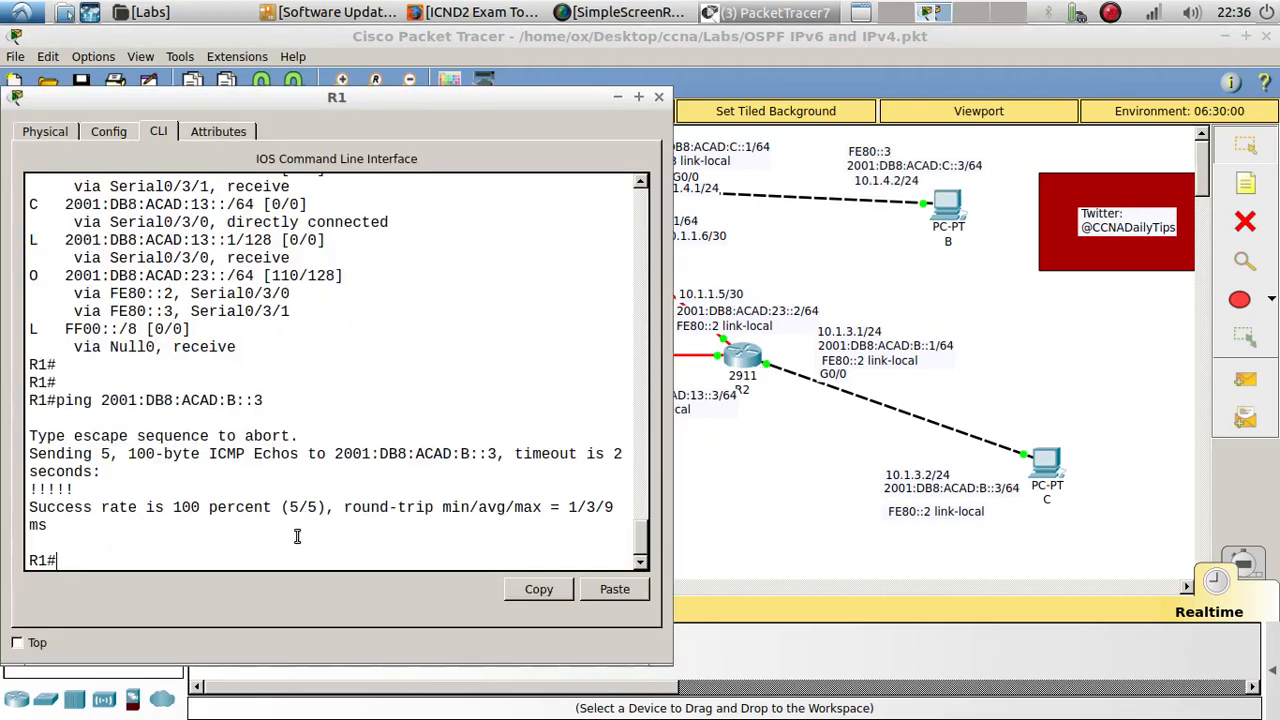
text(ping)
click(614, 589)
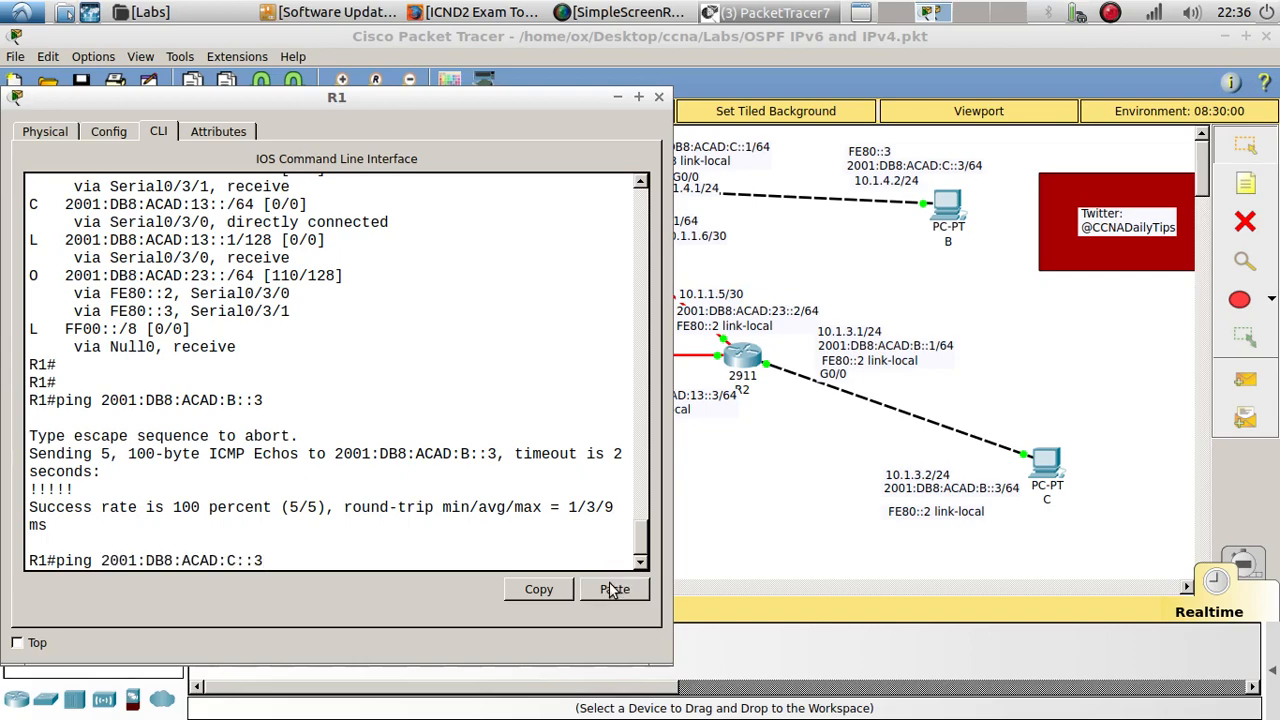
key(Return)
drag(321, 103, 400, 276)
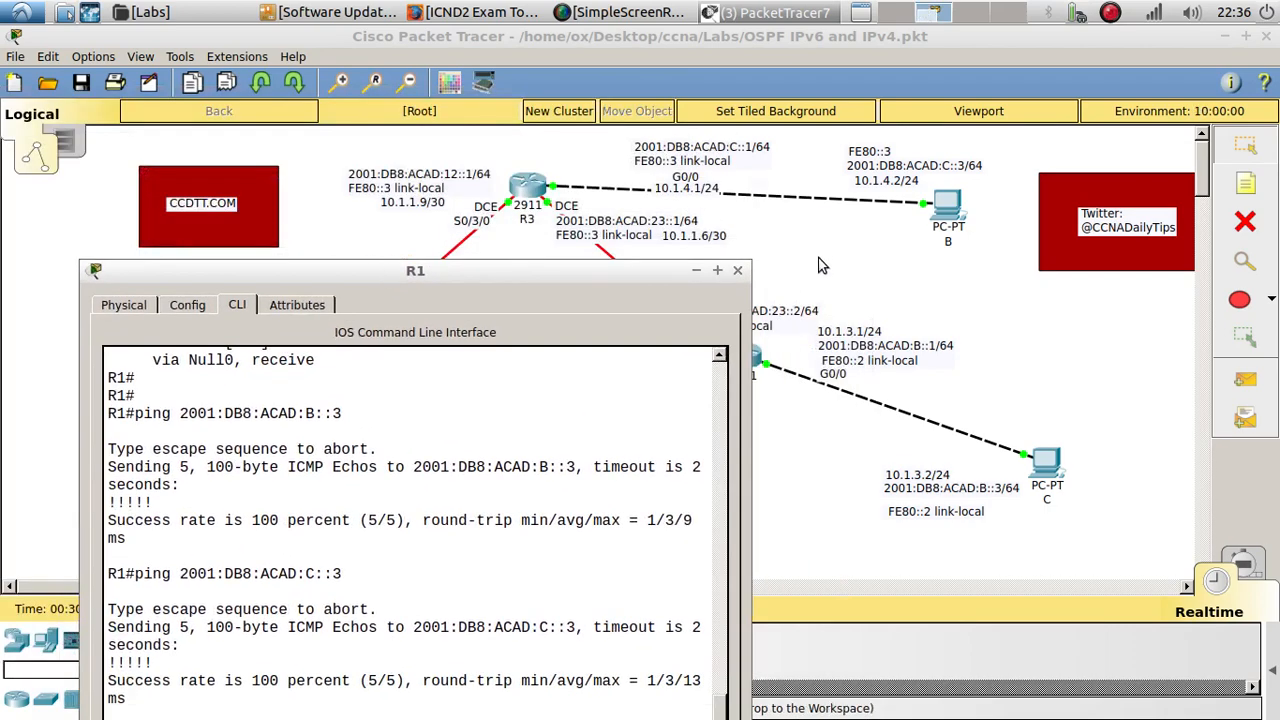
click(738, 272)
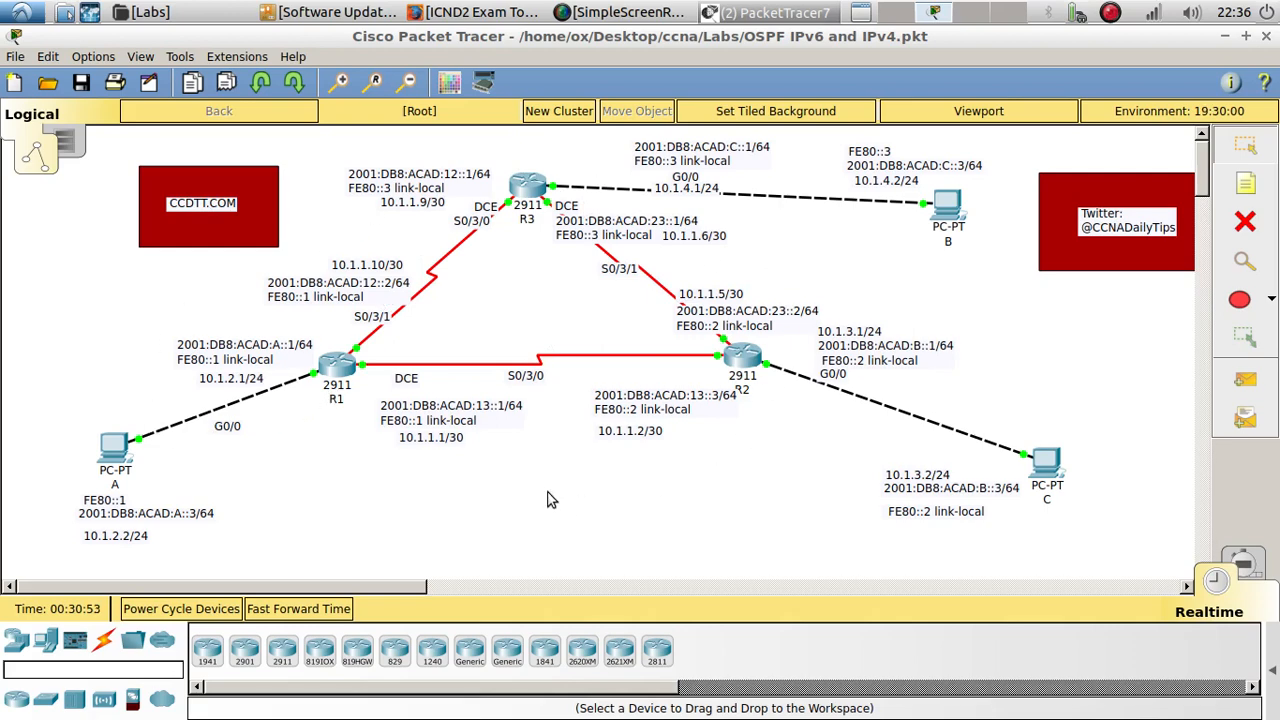
Shift the Twitter label slightly to the left within its red rectangle on the topology.
double_click(1093, 224)
mouse_move(1092, 219)
mouse_down()
mouse_move(1108, 231)
mouse_move(1110, 219)
mouse_move(1095, 229)
mouse_up()
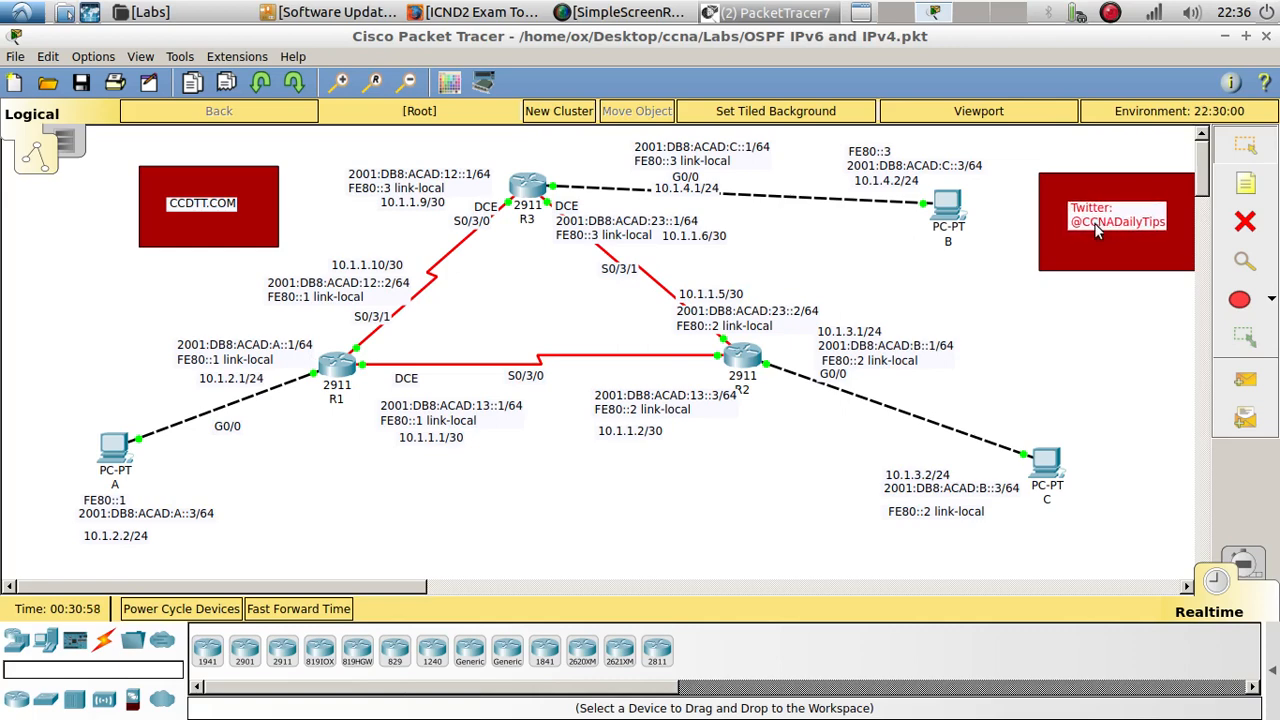